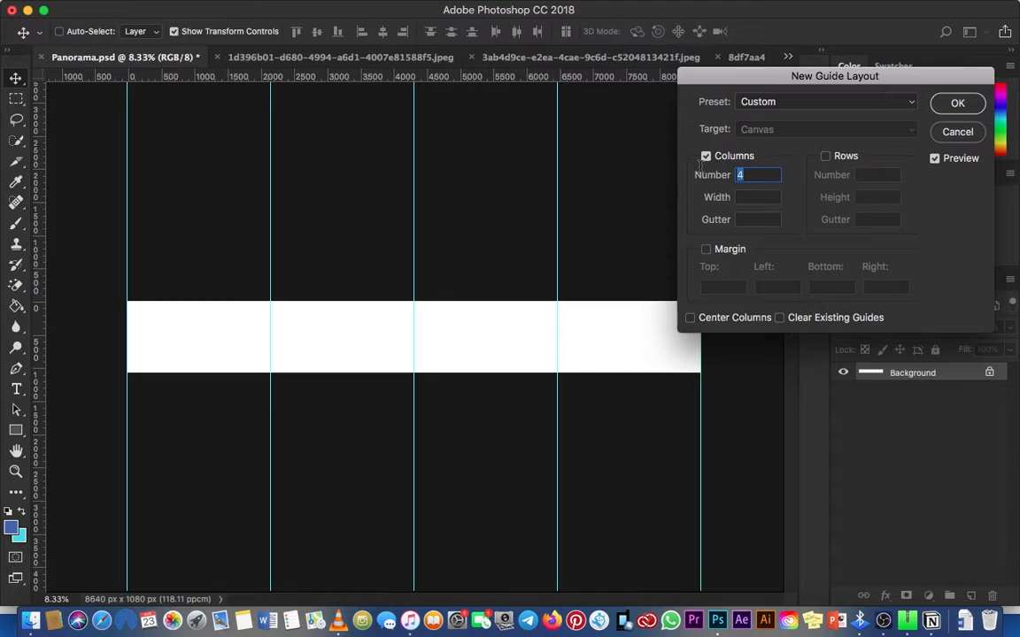
- Set the new guide layout to 8 columns and apply it to the canvas
type("8")
left_click(957, 103)
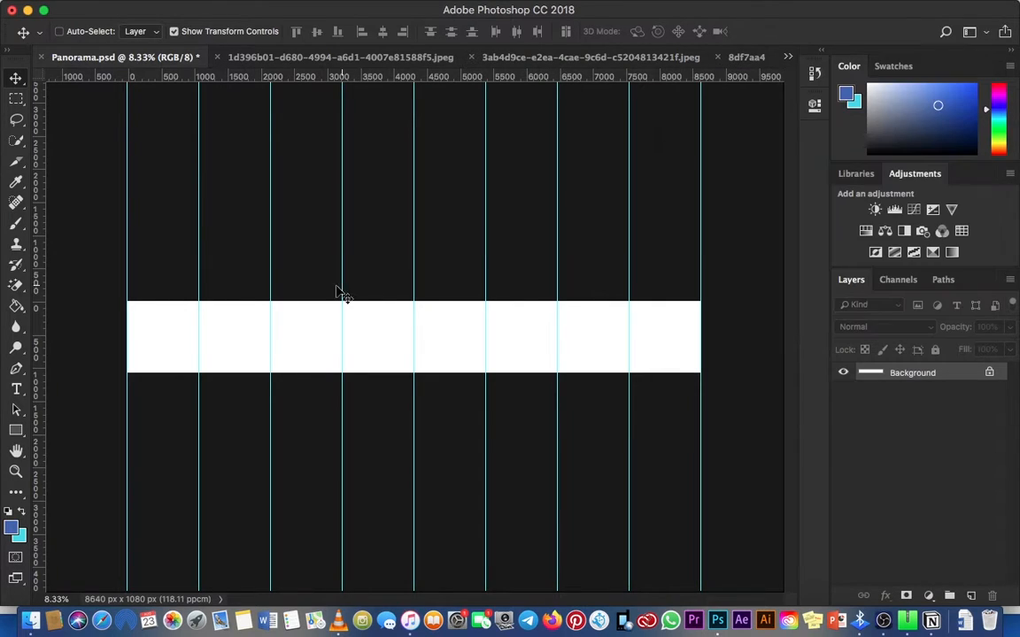
- Examine the column guides across the canvas up close and in full
key("z")
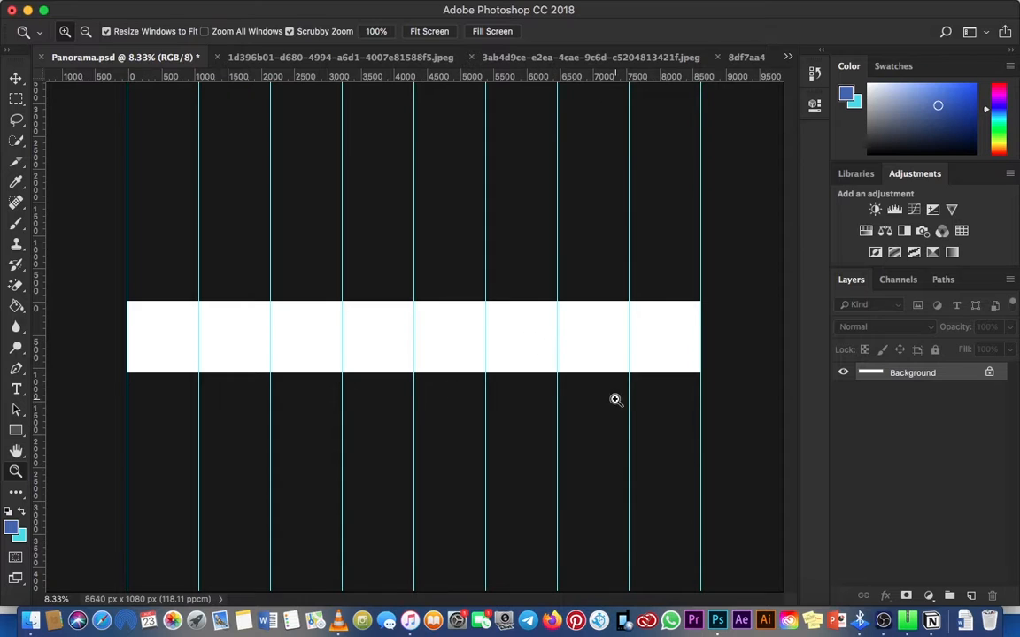
left_click(184, 329)
left_click(182, 329)
left_click_drag(180, 327, 381, 321)
left_click(331, 321)
key("super+minus")
key("super+minus")
key("super+minus")
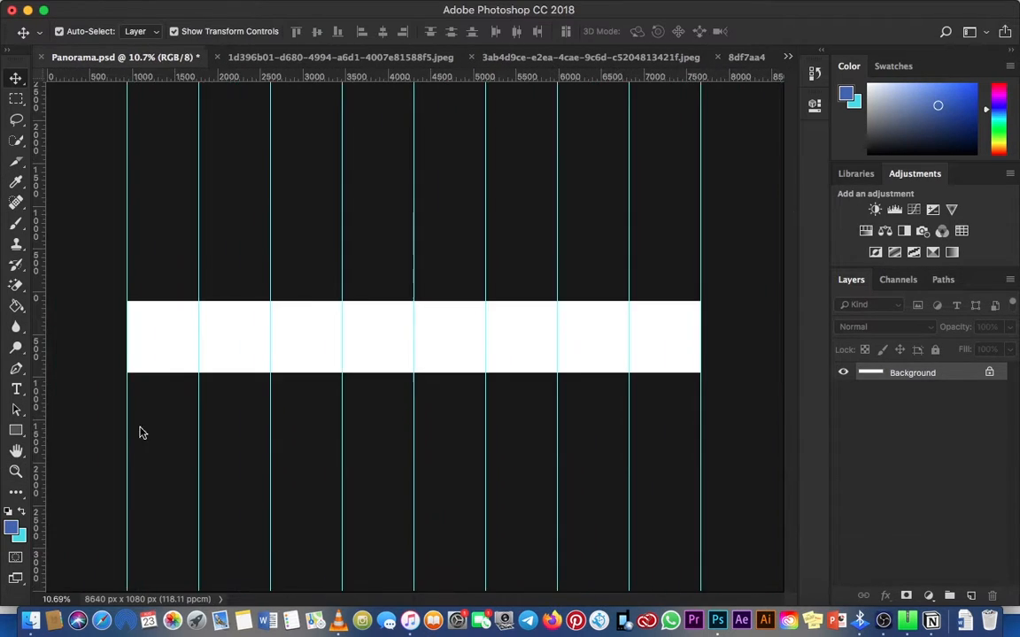
- Create a rectangle 8640 px wide and 1080 px high with the Rectangle tool
left_click(16, 430)
left_click(89, 429)
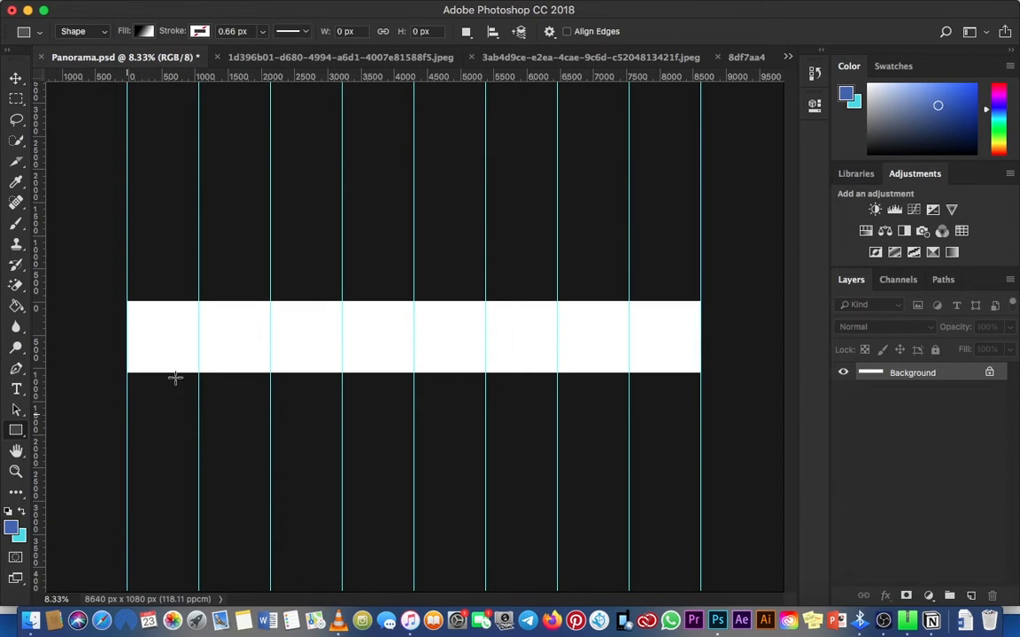
left_click(348, 335)
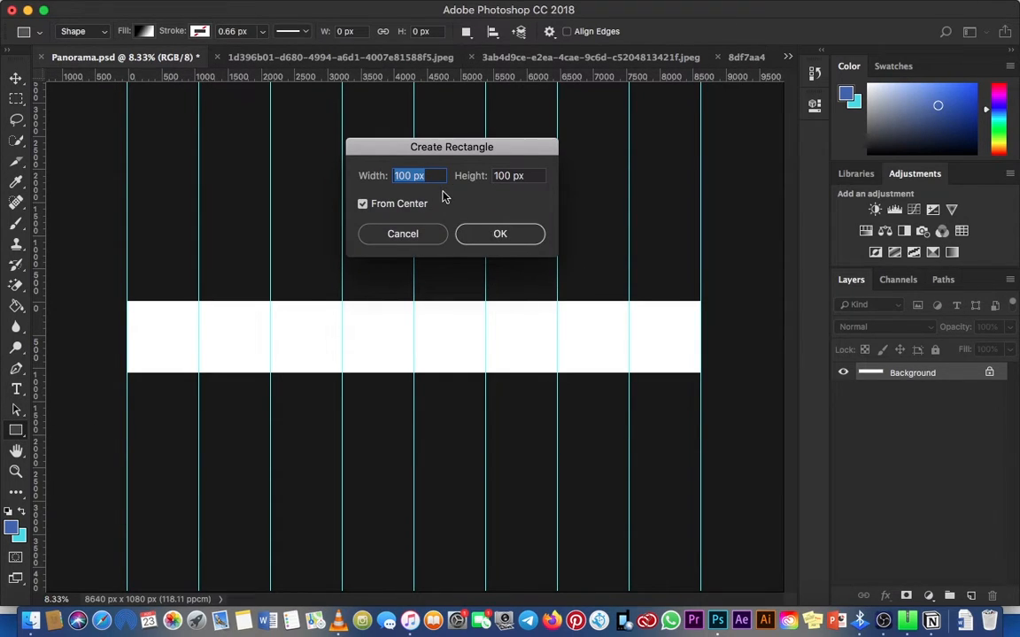
key("Left")
key("Tab")
left_click(509, 176)
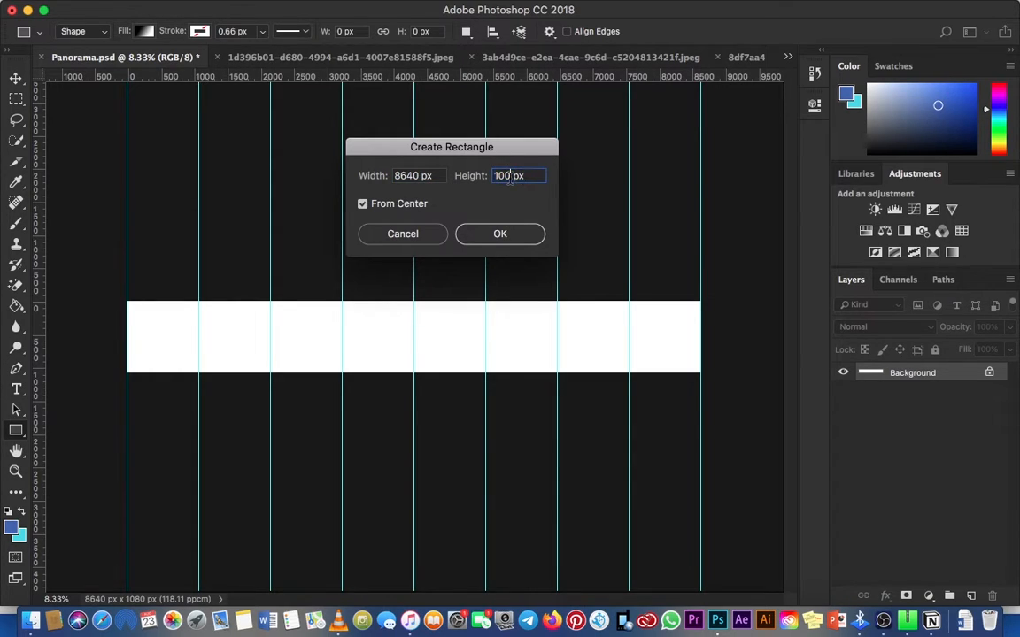
type("10")
key("Return")
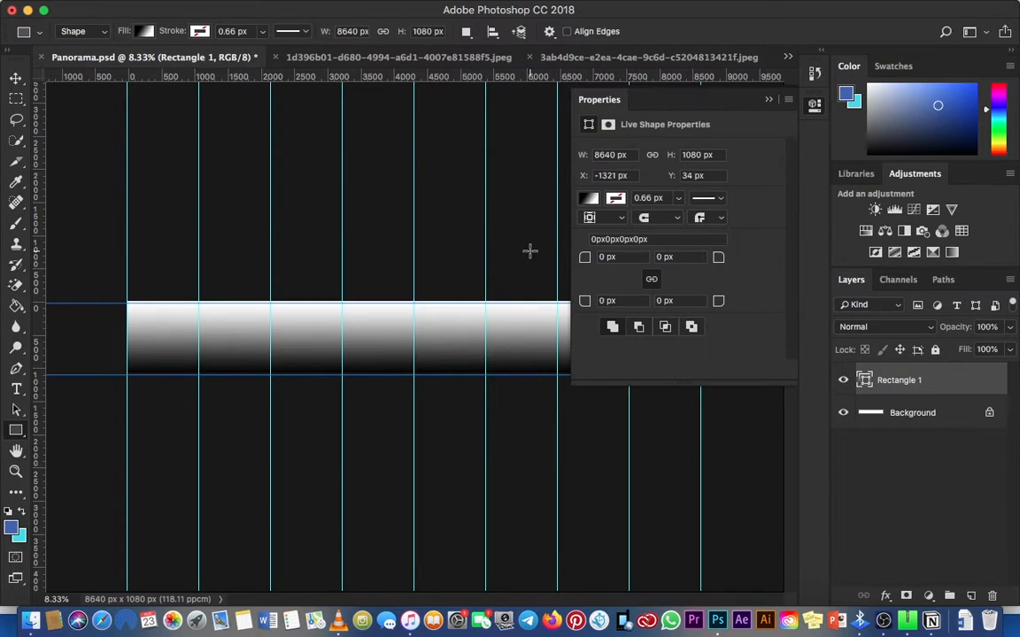
left_click(772, 100)
key("super+minus")
left_click_drag(262, 350, 294, 345)
key("super+z")
key("v")
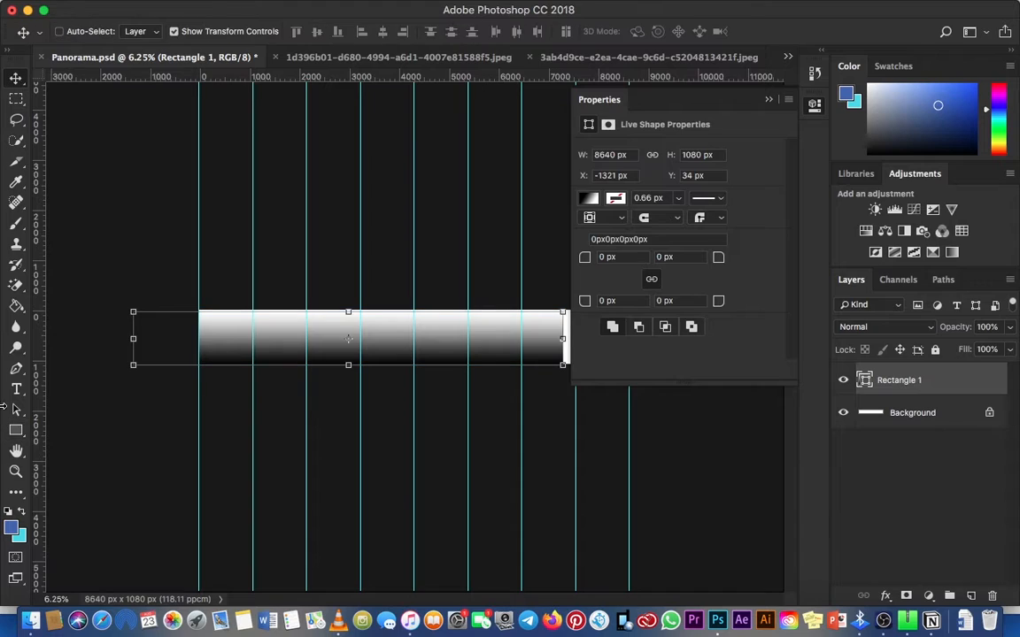
- Replace the wide rectangle's gradient fill with solid dark red from the recently used colors
left_click(18, 431)
left_click(143, 32)
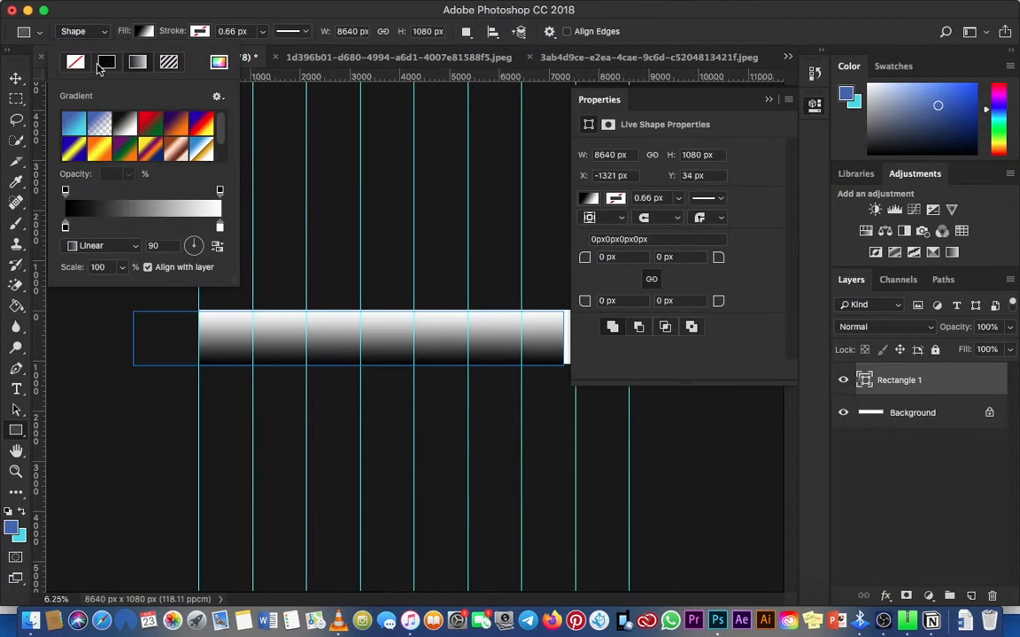
left_click(76, 62)
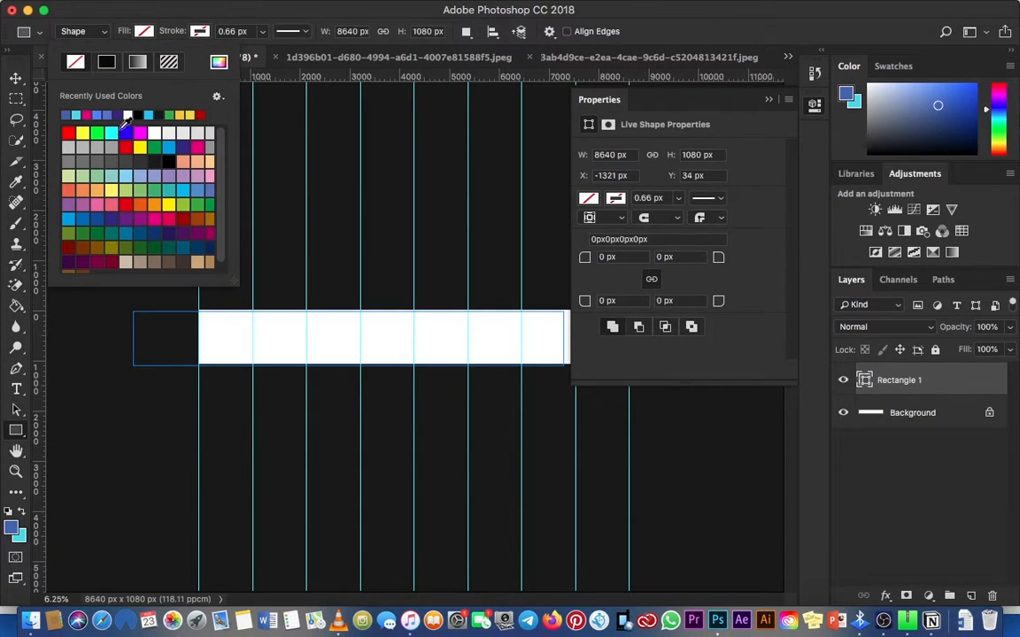
left_click(201, 116)
- Move the red rectangle so that it snaps to the canvas edges and covers the whole canvas
left_click(16, 79)
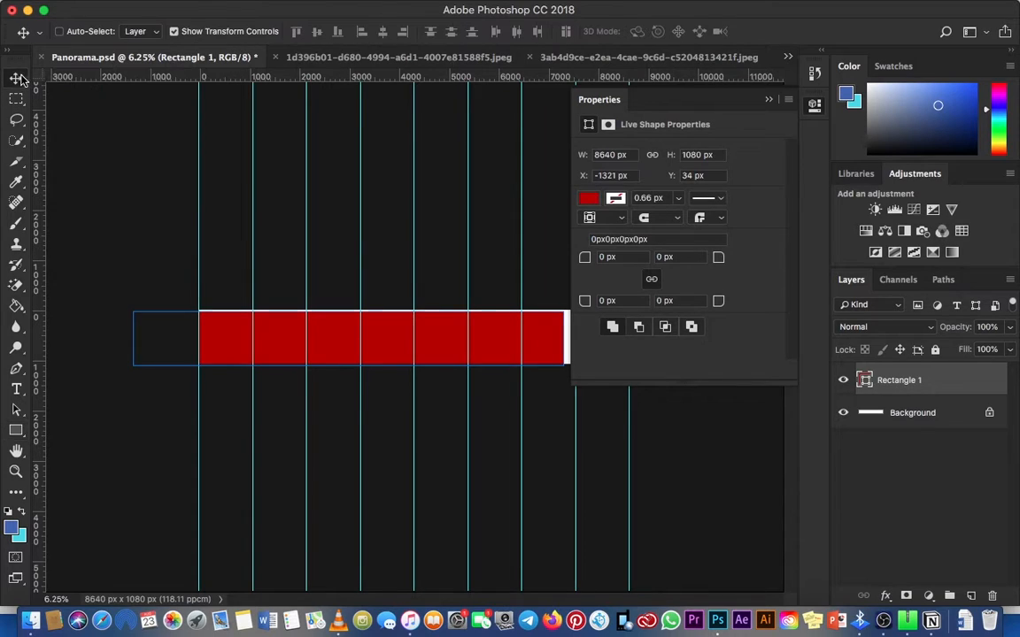
left_click(771, 98)
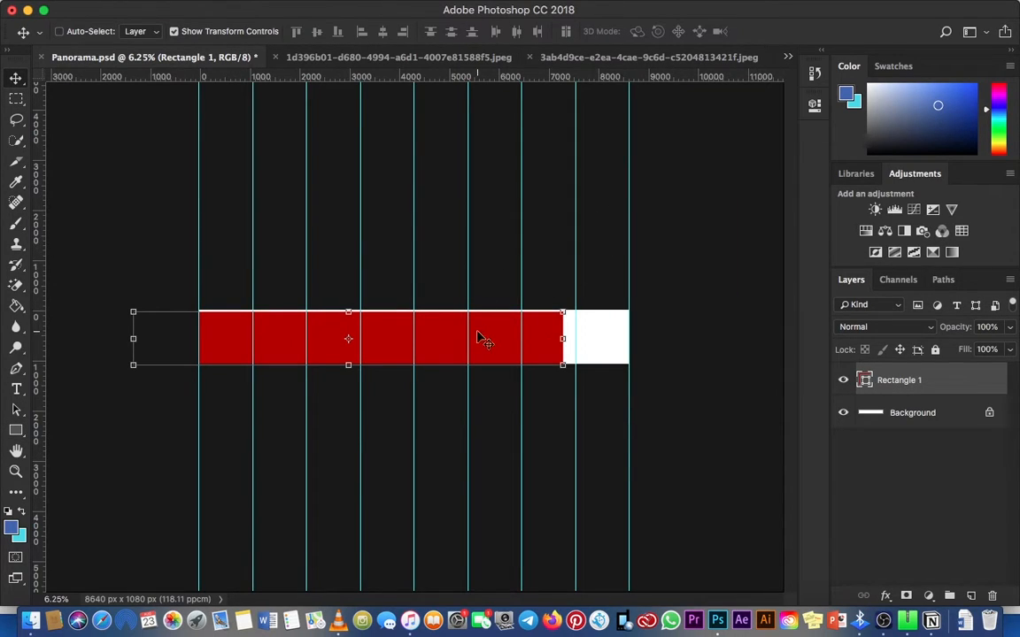
left_click_drag(478, 339, 543, 337)
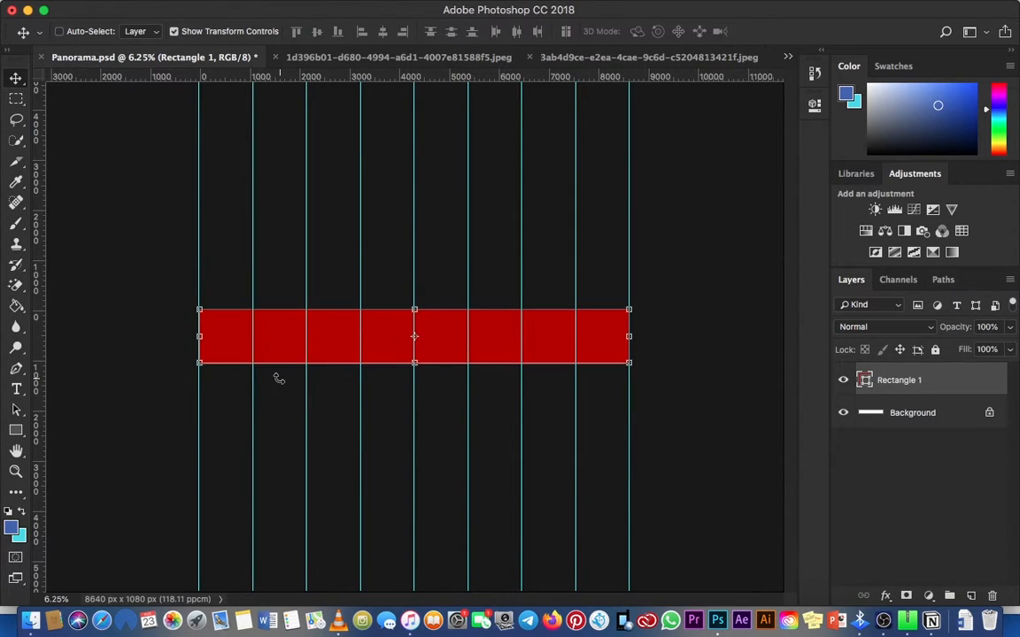
- Add a horizontal guide through the vertical centre of the red rectangle
key("z")
left_click(257, 338)
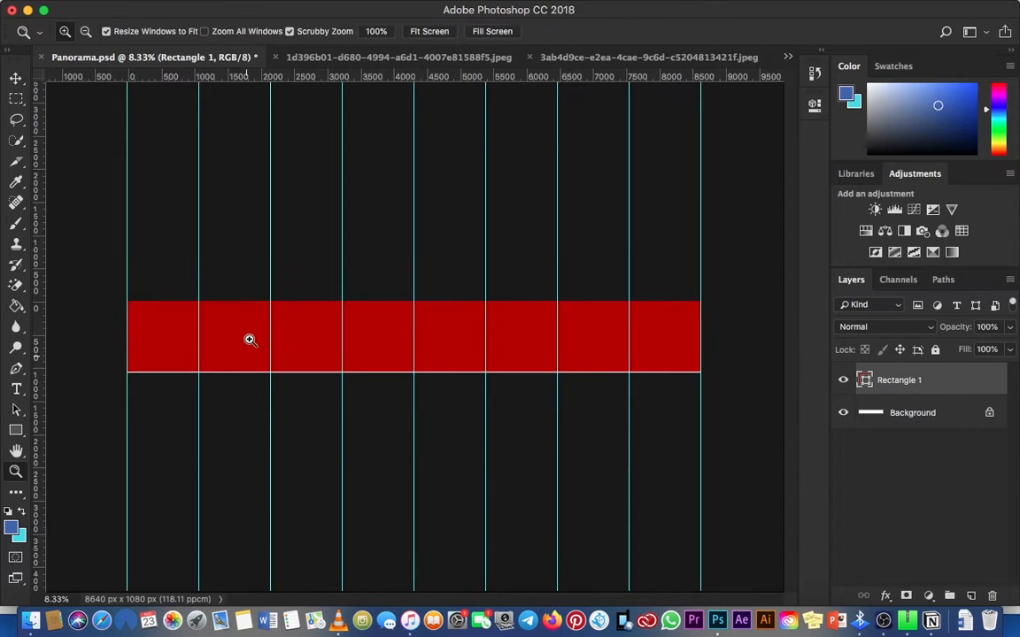
key("b")
key("v")
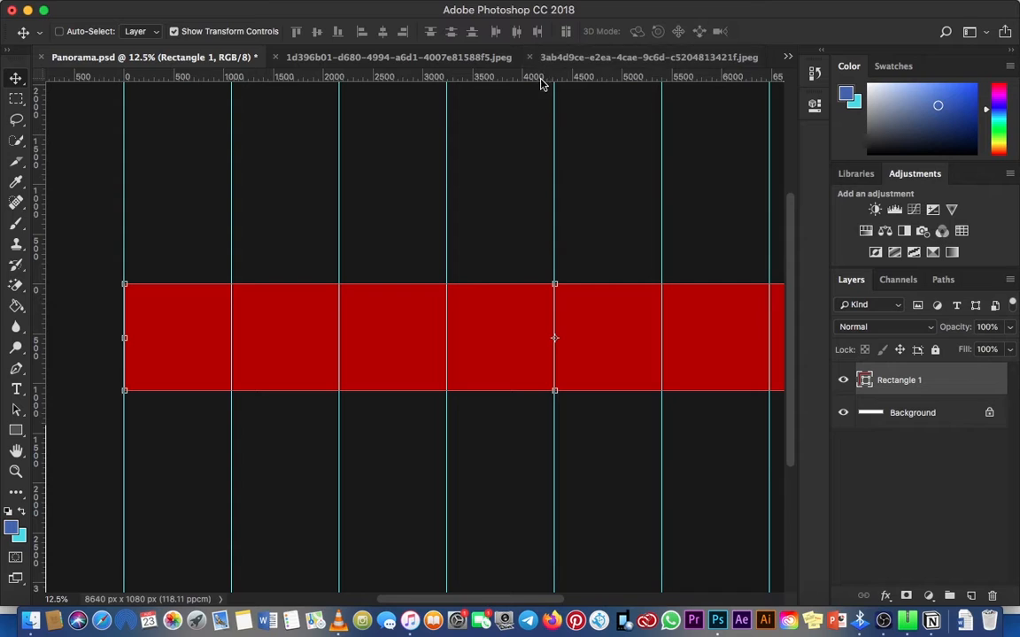
left_click_drag(542, 84, 574, 338)
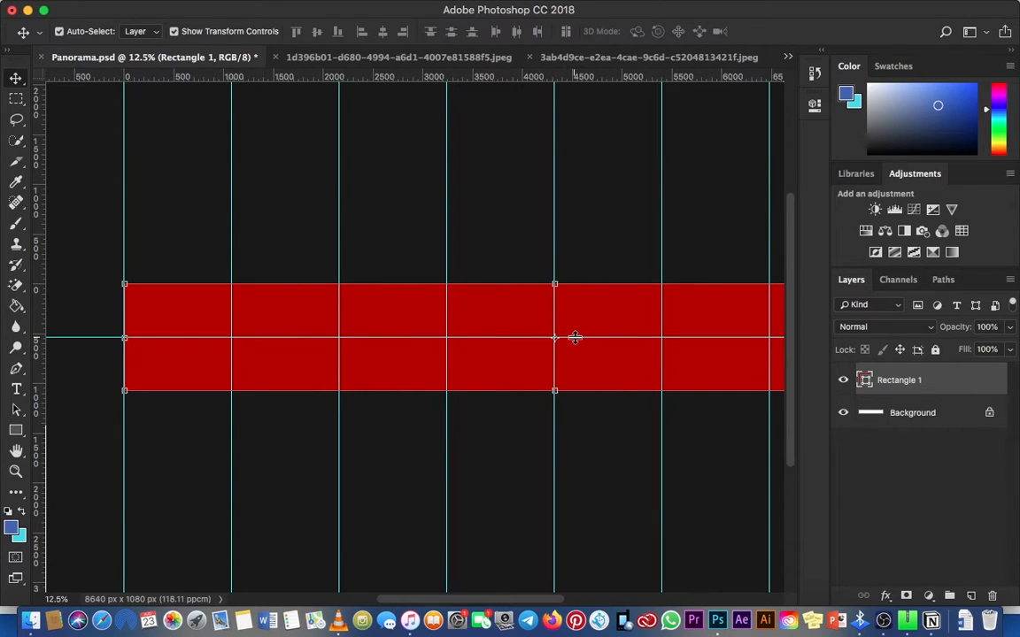
- Inspect the first guide column at 50% zoom with the rulers shown
key("super+minus")
key("super+minus")
key("z")
left_click(177, 334)
left_click(165, 331)
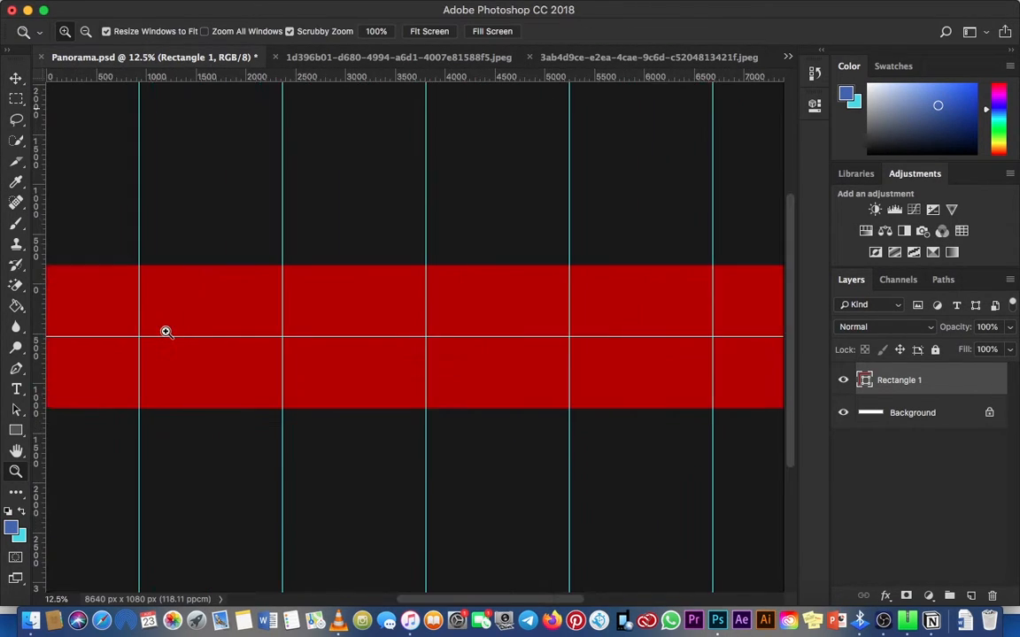
left_click(166, 331)
left_click_drag(168, 331, 496, 320)
left_click(299, 319)
left_click_drag(299, 319, 384, 307)
left_click(354, 311)
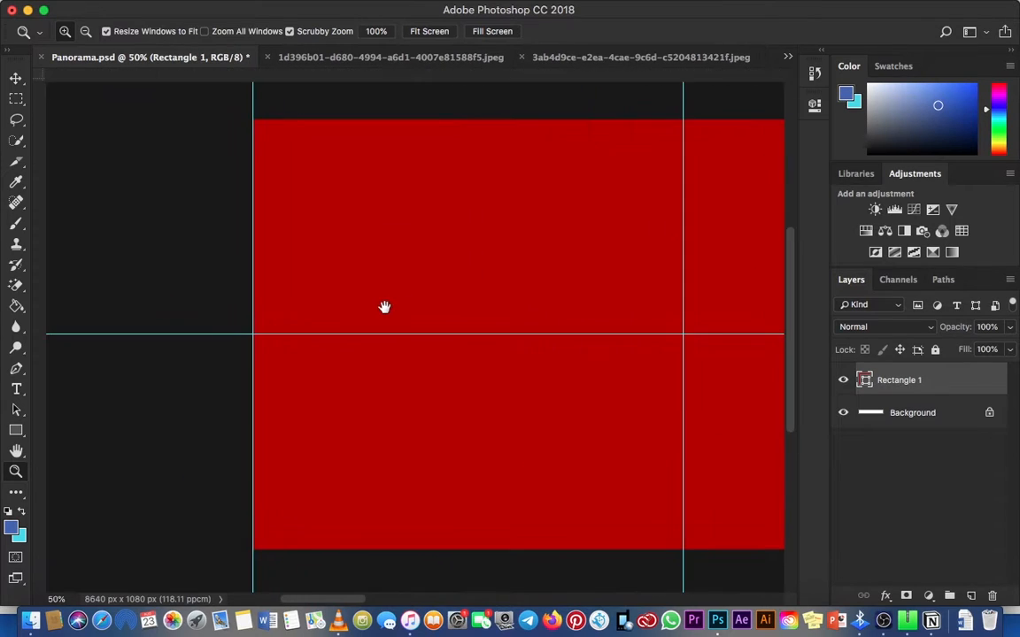
key("b")
left_click_drag(494, 309, 423, 299)
left_click_drag(543, 312, 462, 306)
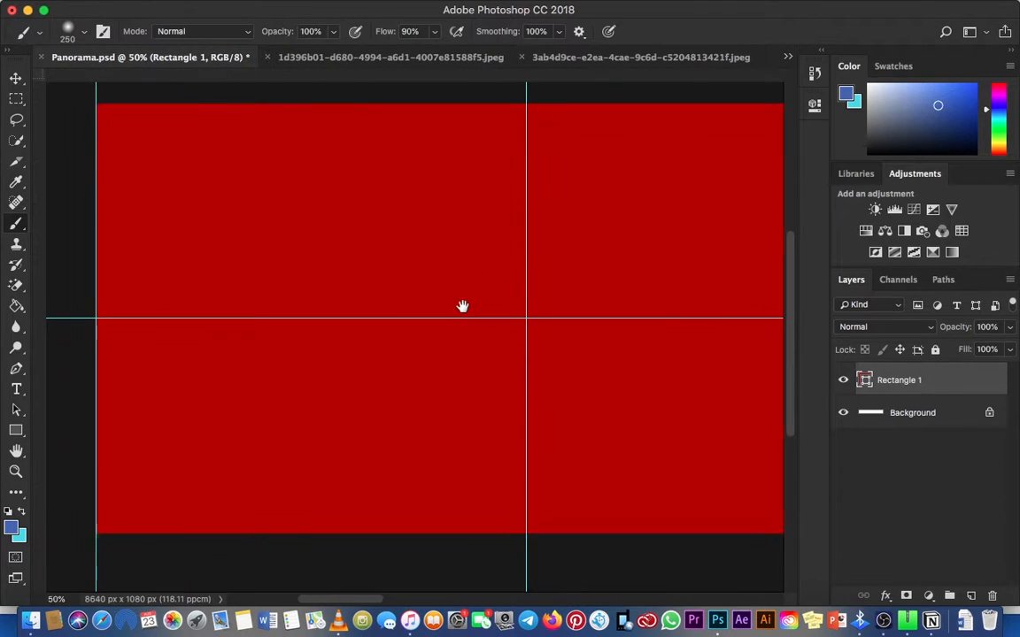
key("super+r")
key("v")
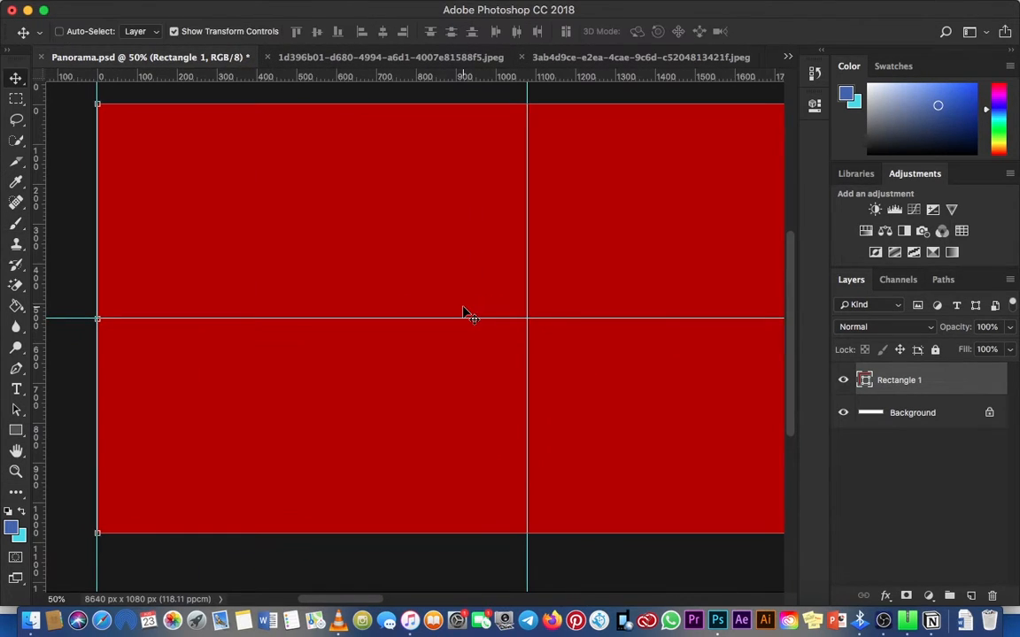
- Add a new layer and create a 1080 × 1080 px square on it with the Rectangle tool
left_click(972, 594)
key("u")
left_click(260, 254)
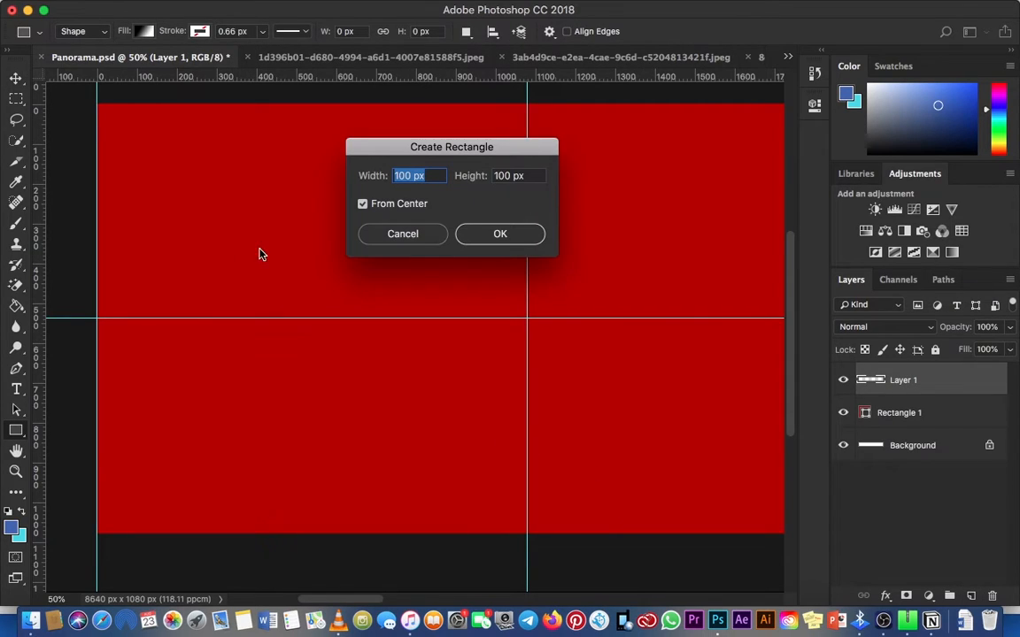
left_click(405, 176)
key("Tab")
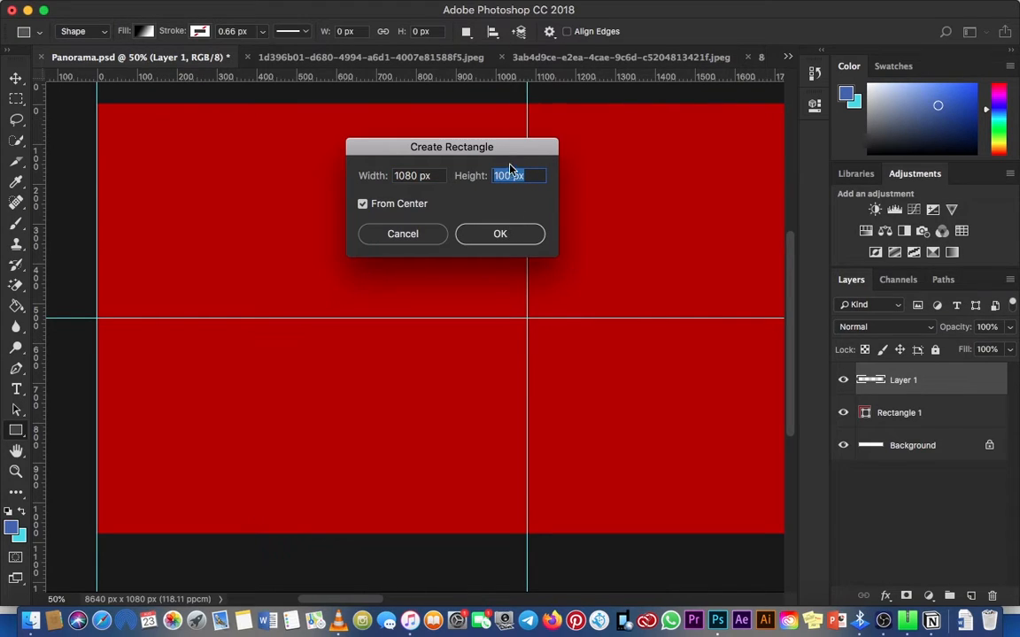
type("1080")
left_click(499, 232)
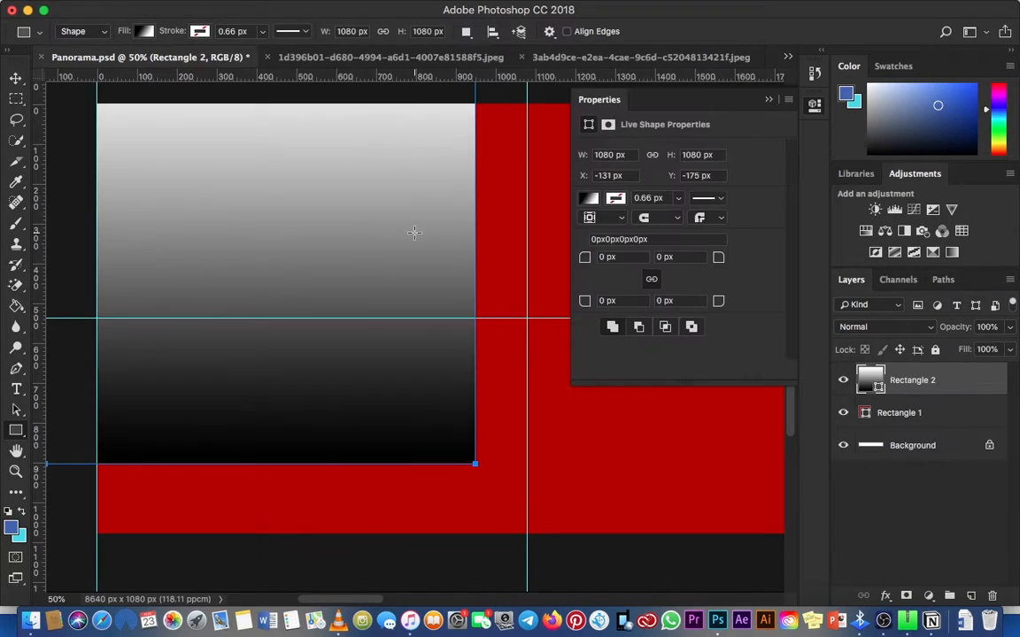
- Change the square's fill from the gradient to solid magenta pink from the recently used colors
left_click(589, 197)
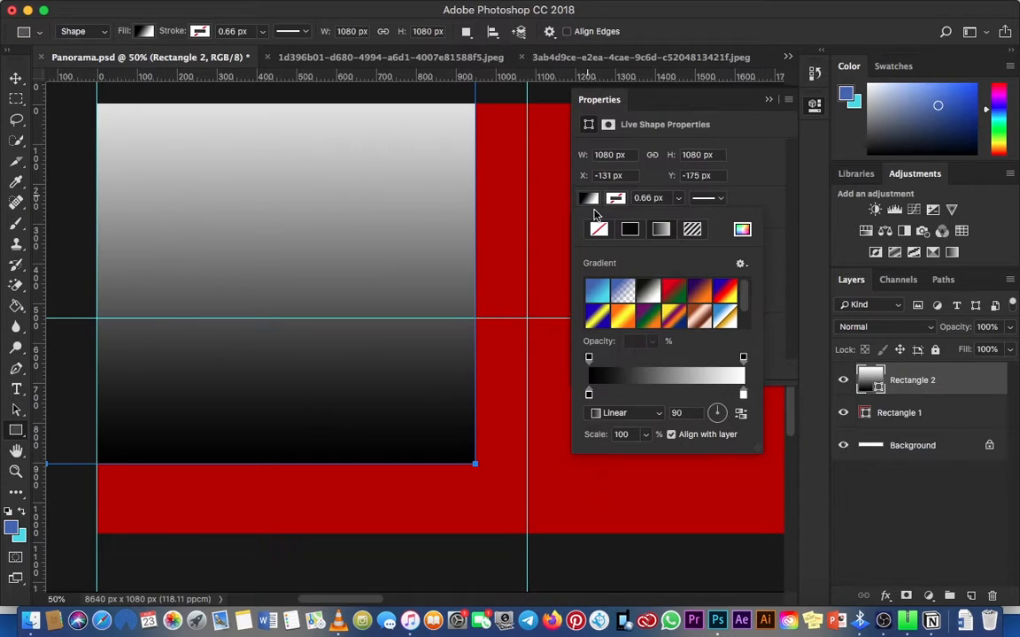
left_click(591, 200)
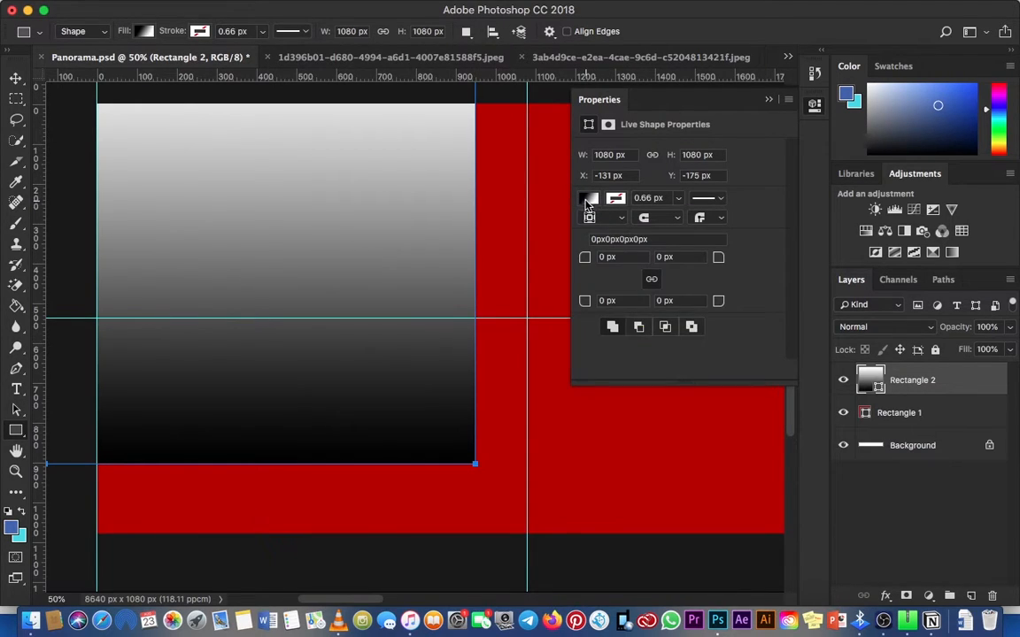
left_click(588, 198)
left_click(599, 229)
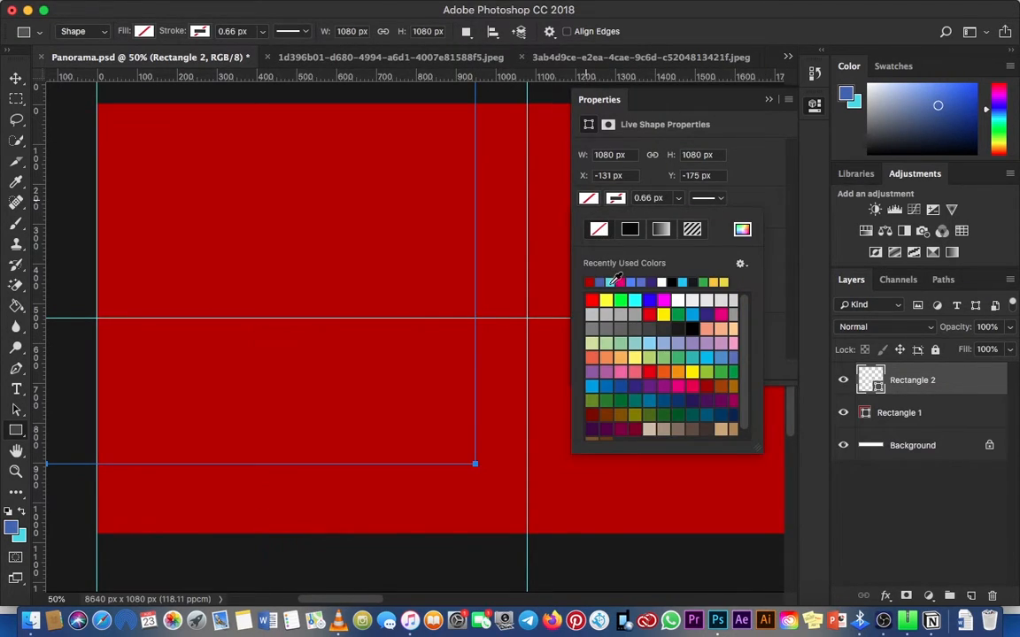
left_click(614, 282)
left_click(769, 100)
- Move the pink square so that it snaps to the guides and fills the first column
key("v")
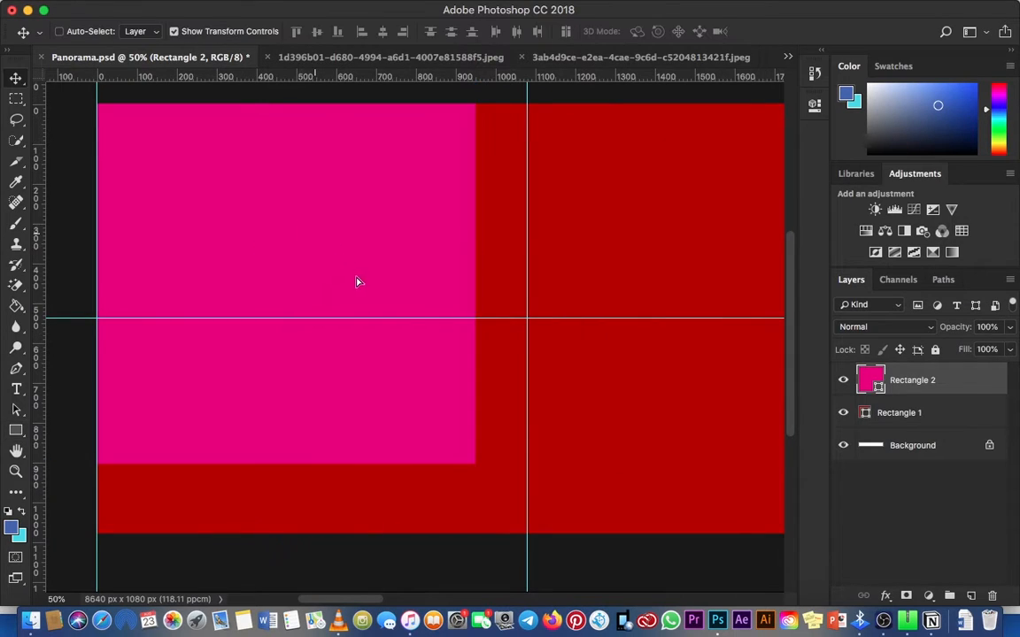
mouse_move(357, 280)
left_mouse_down()
mouse_move(371, 303)
mouse_move(355, 297)
left_mouse_up()
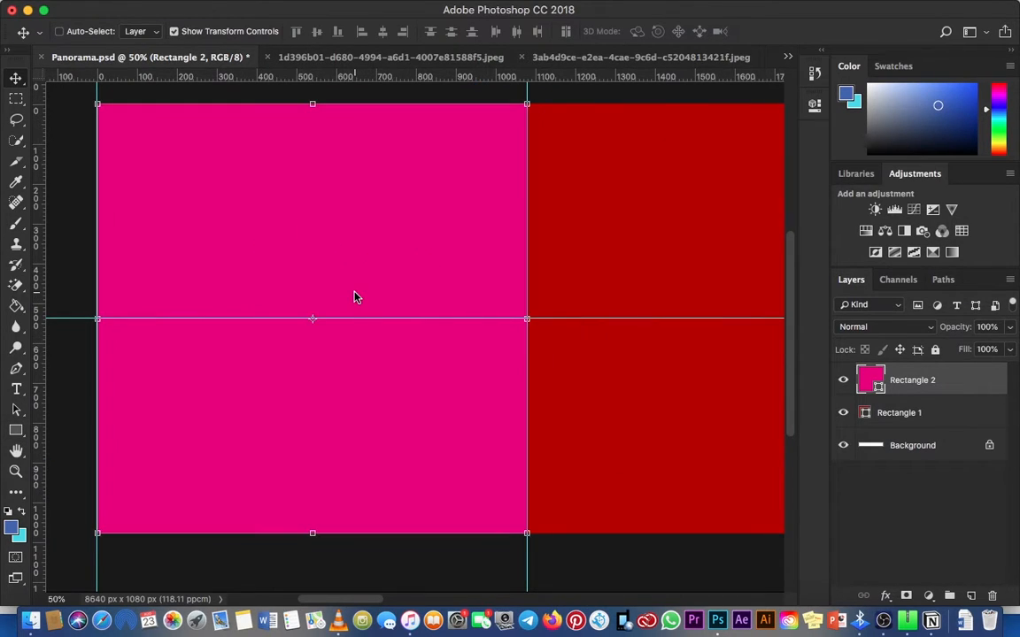
key("super+minus")
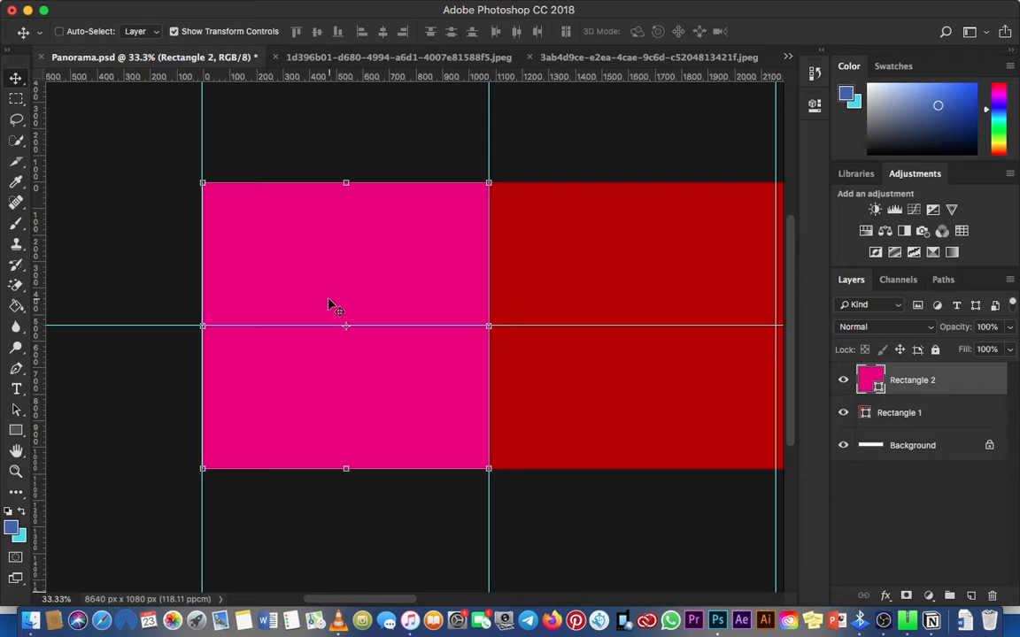
left_click_drag(359, 286, 348, 302)
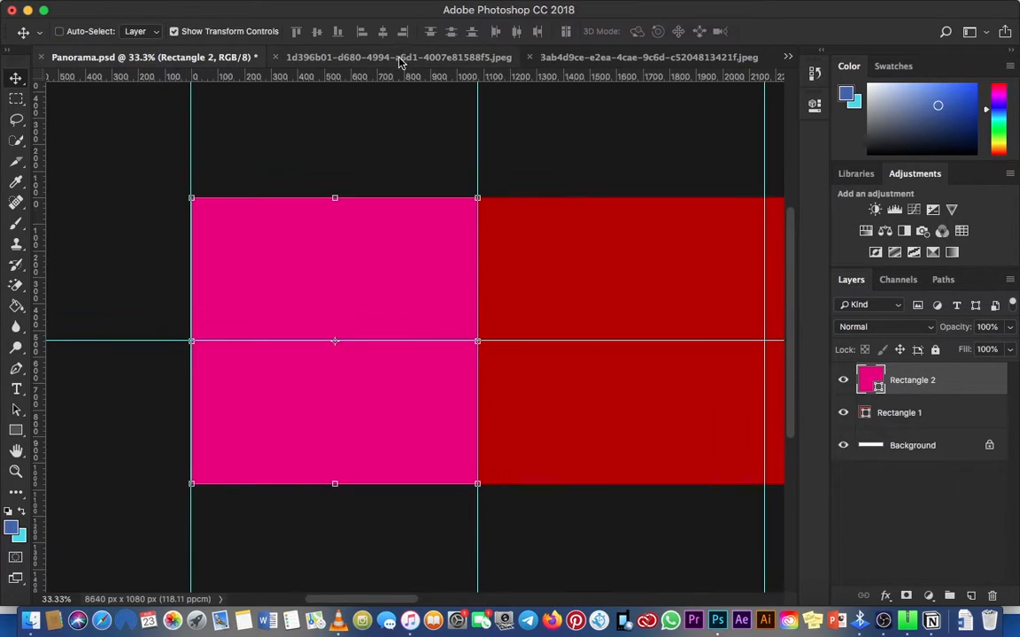
- Look through the open photo documents to choose a portrait for the first column
left_click(392, 57)
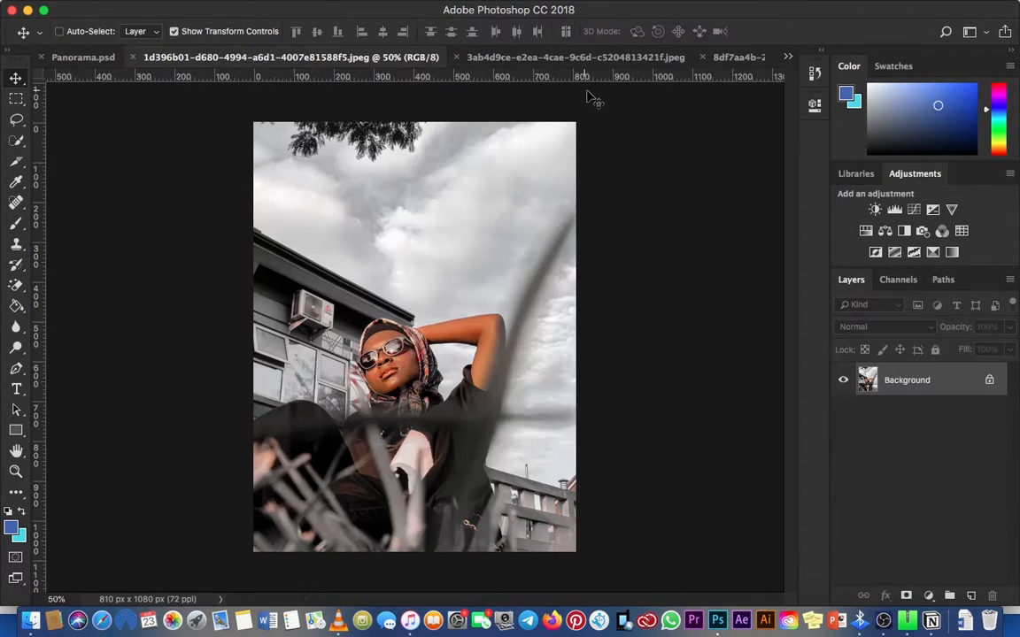
left_click(607, 56)
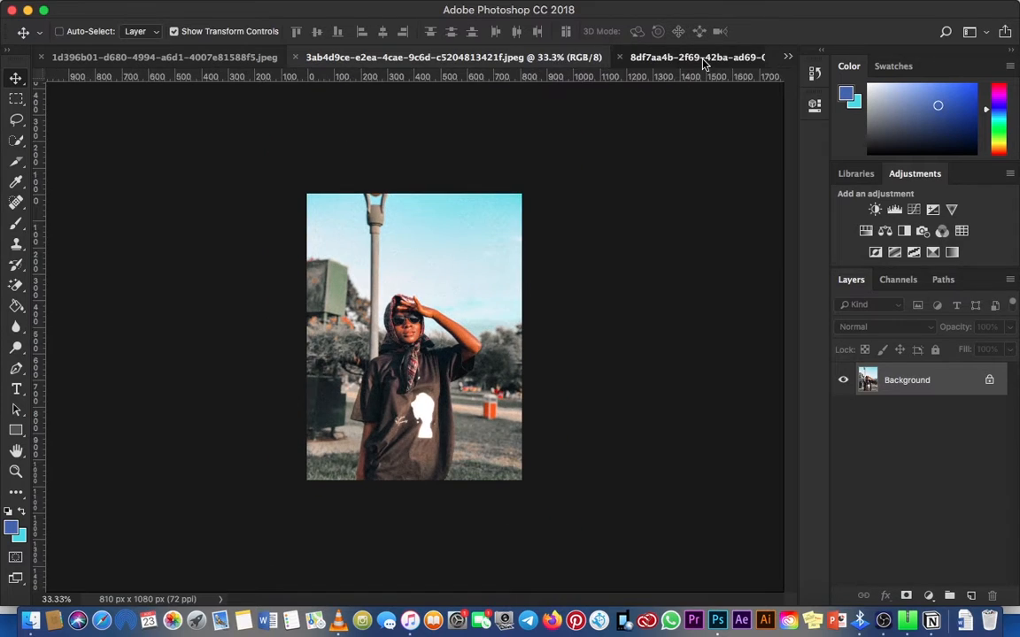
left_click(713, 57)
left_click(788, 55)
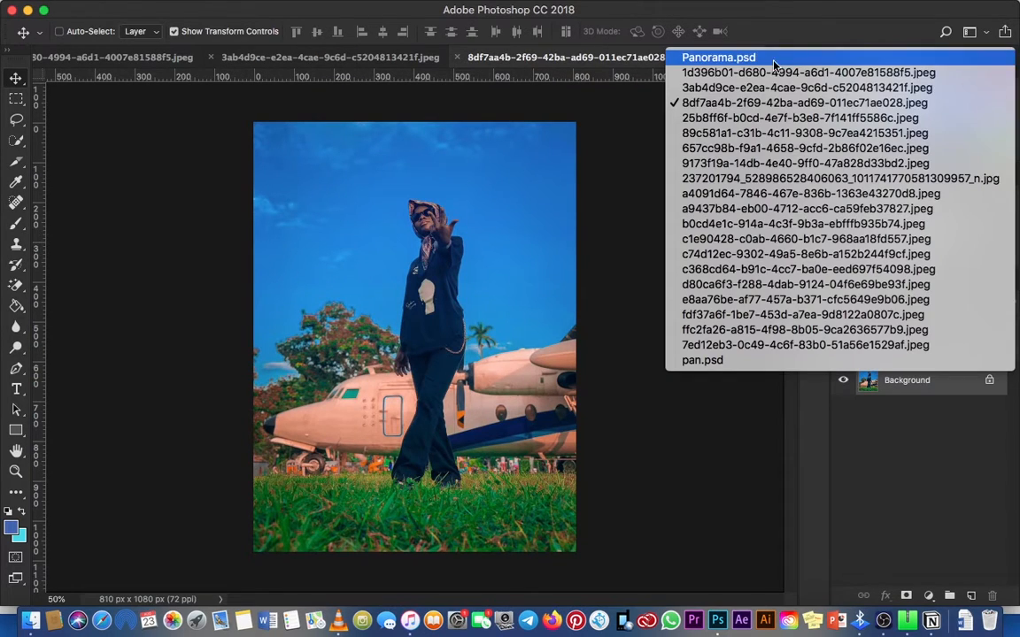
left_click(717, 347)
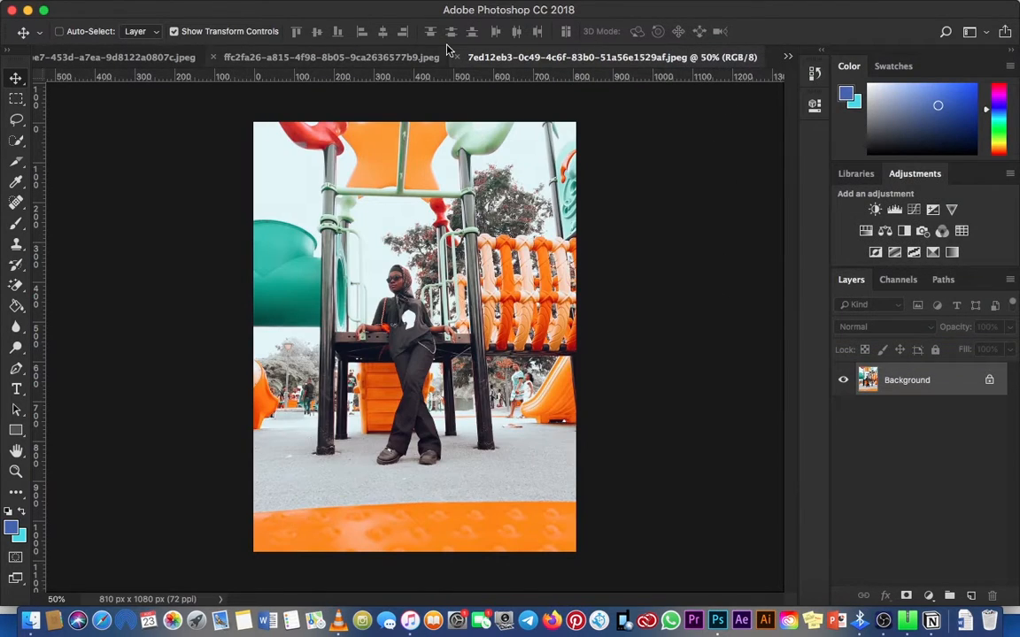
left_click(360, 57)
left_click(226, 61)
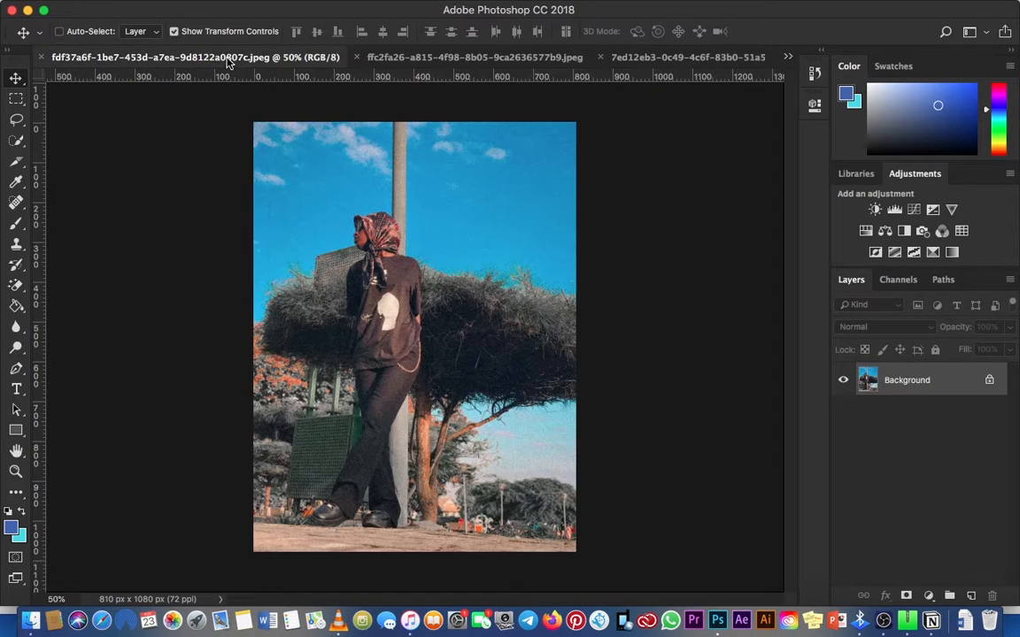
left_click(787, 56)
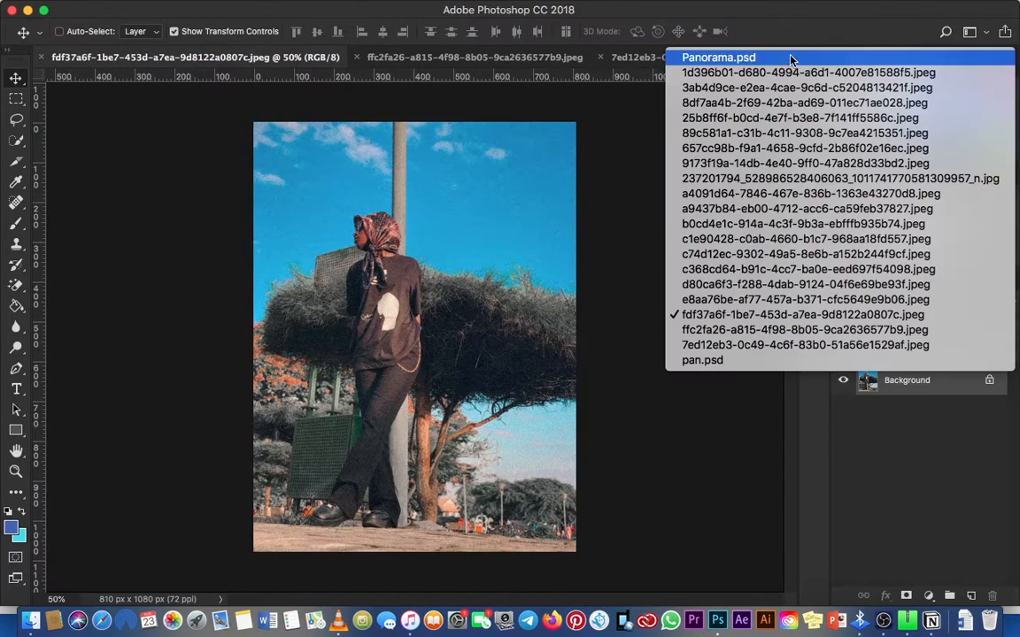
left_click(699, 300)
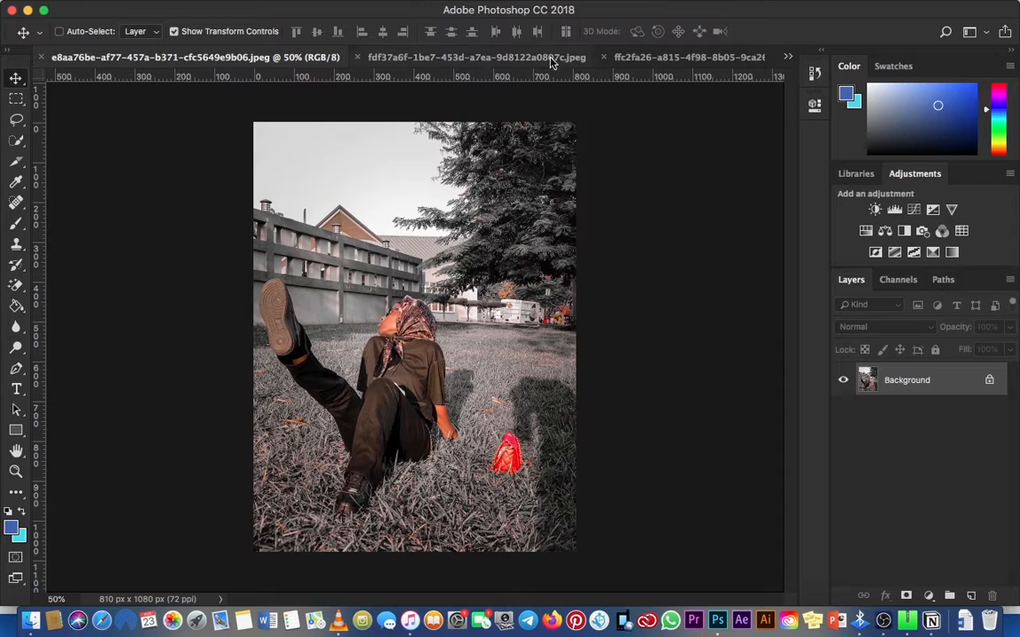
left_click(787, 57)
left_click(699, 271)
left_click(792, 58)
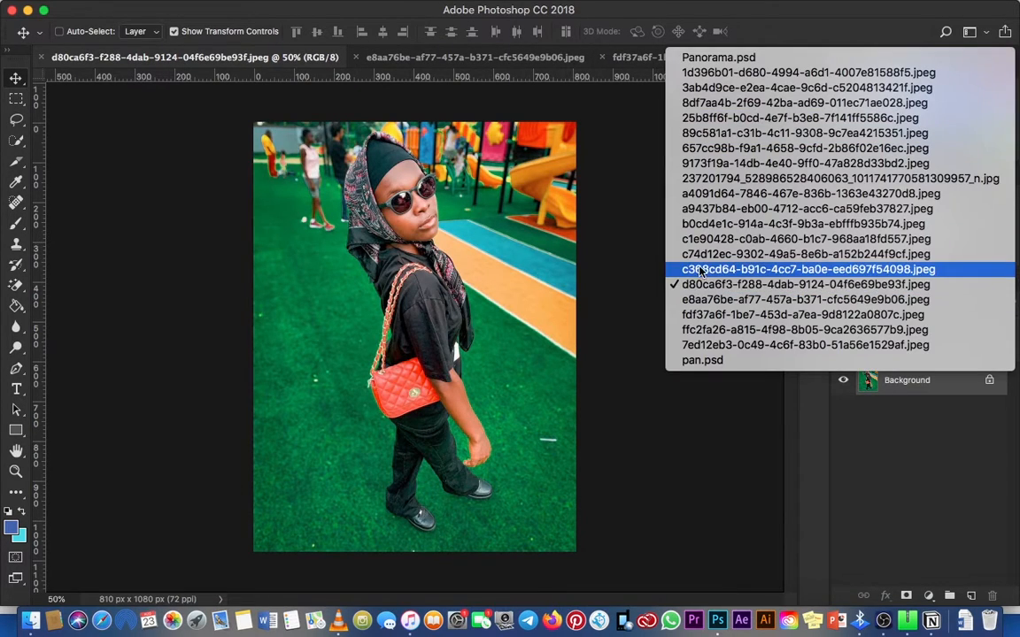
- Duplicate the background layer of c368cd64-b91c-4cc7-ba0e-eed697f54098.jpeg, the portrait with the orange bag, and copy the duplicate
left_click(701, 268)
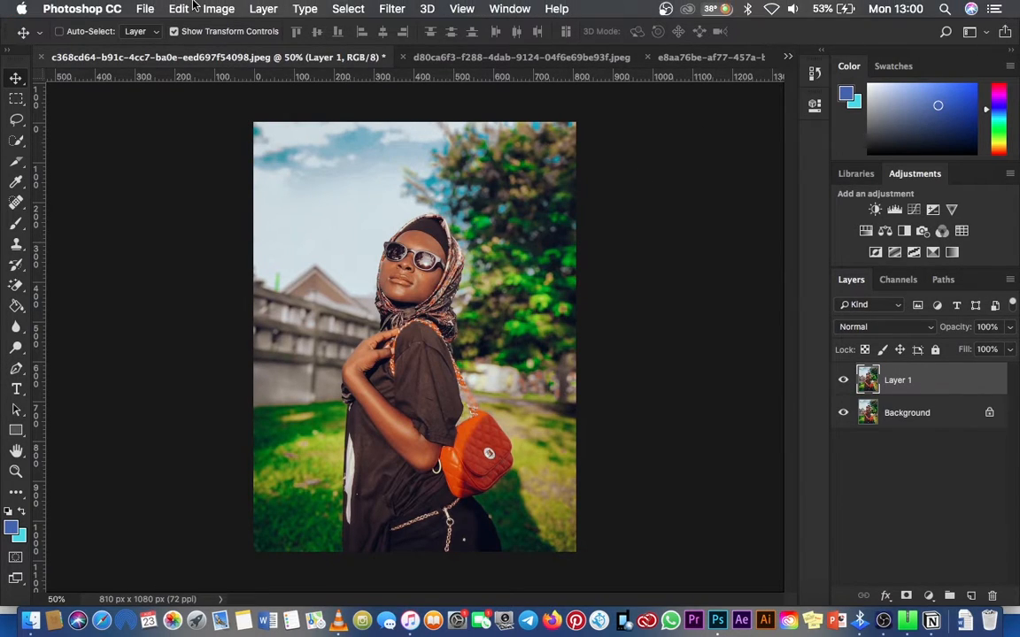
left_click(187, 8)
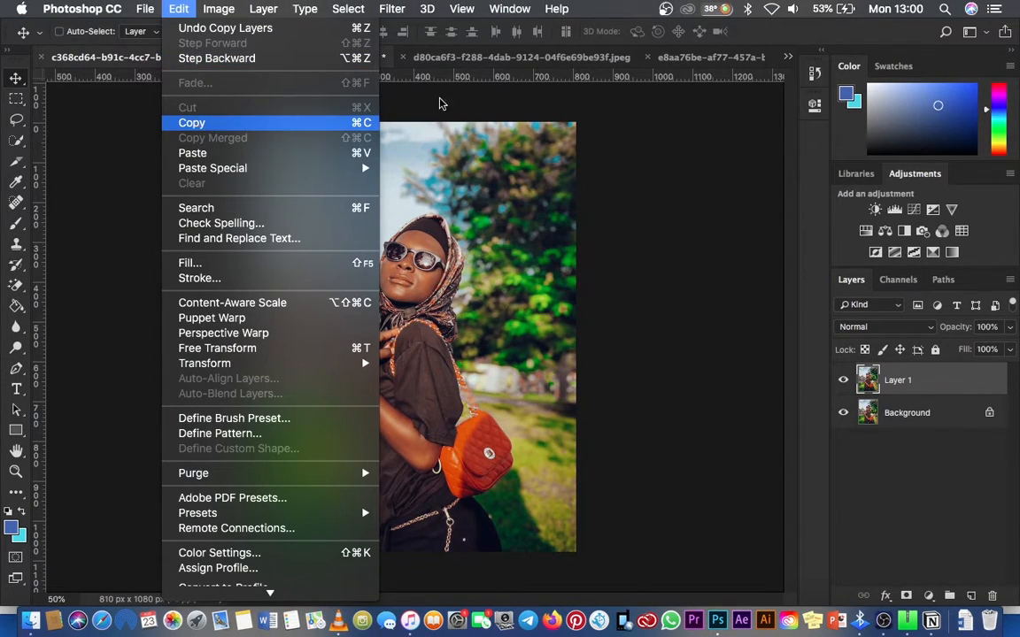
left_click(204, 124)
- Return to Panorama.psd and paste the copied portrait in place above the pink square
left_click(788, 58)
left_click(627, 53)
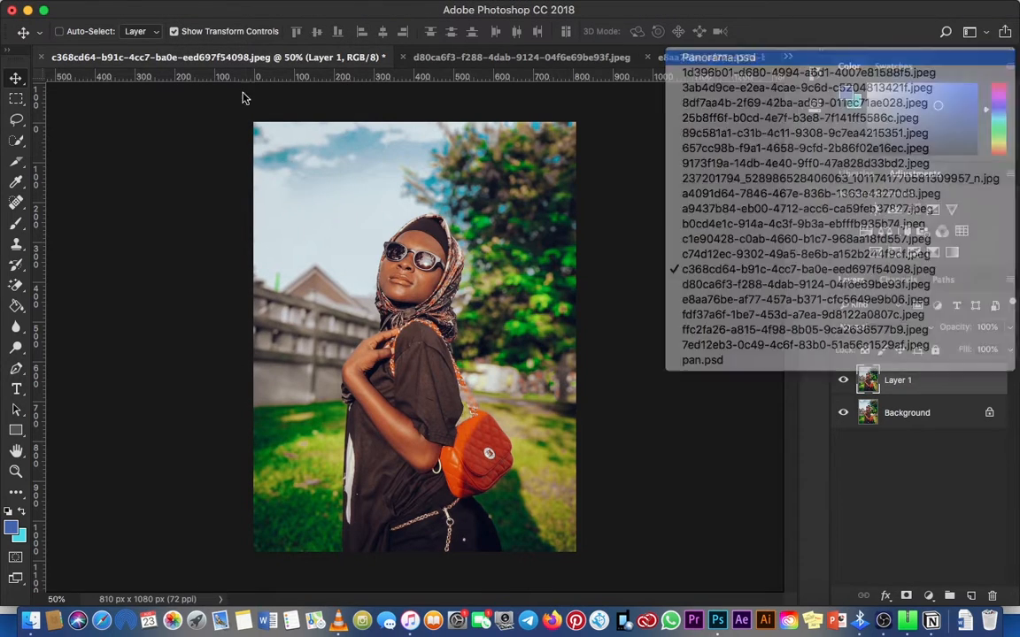
left_click_drag(288, 308, 427, 299)
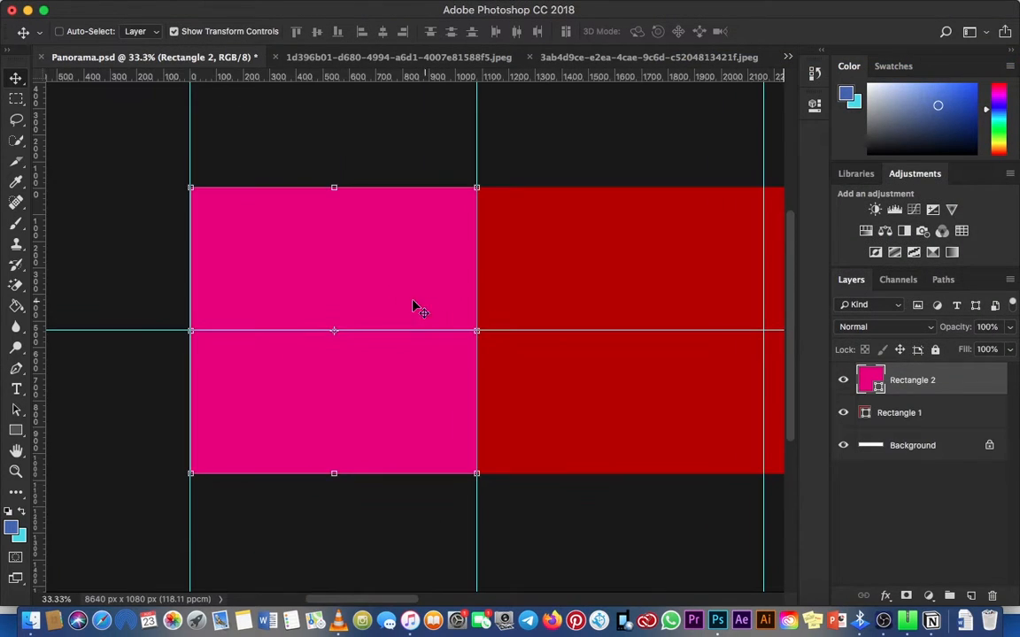
mouse_move(312, 7)
left_click(179, 8)
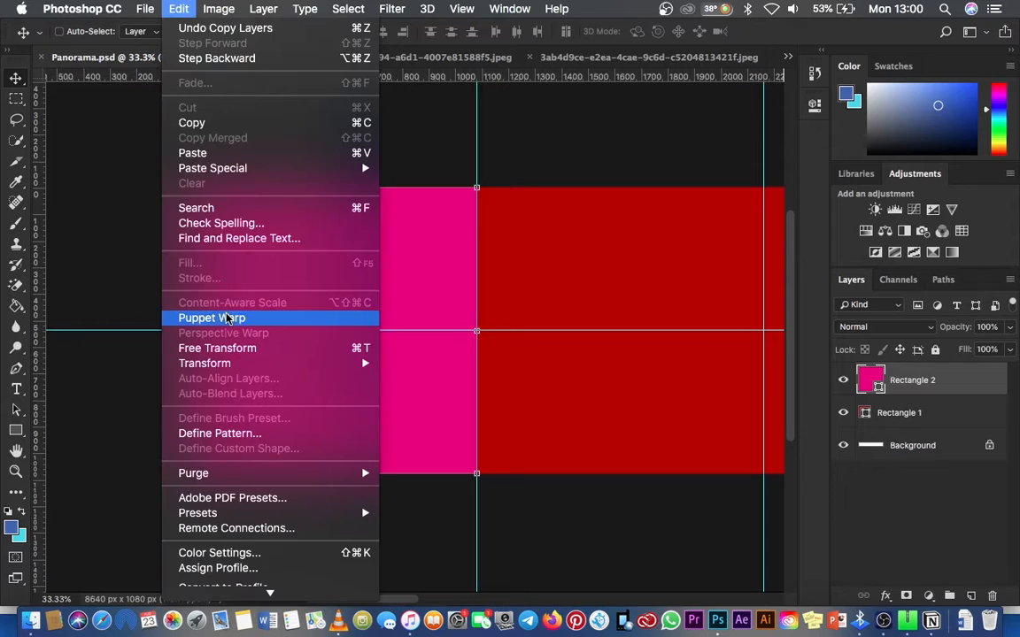
mouse_move(336, 168)
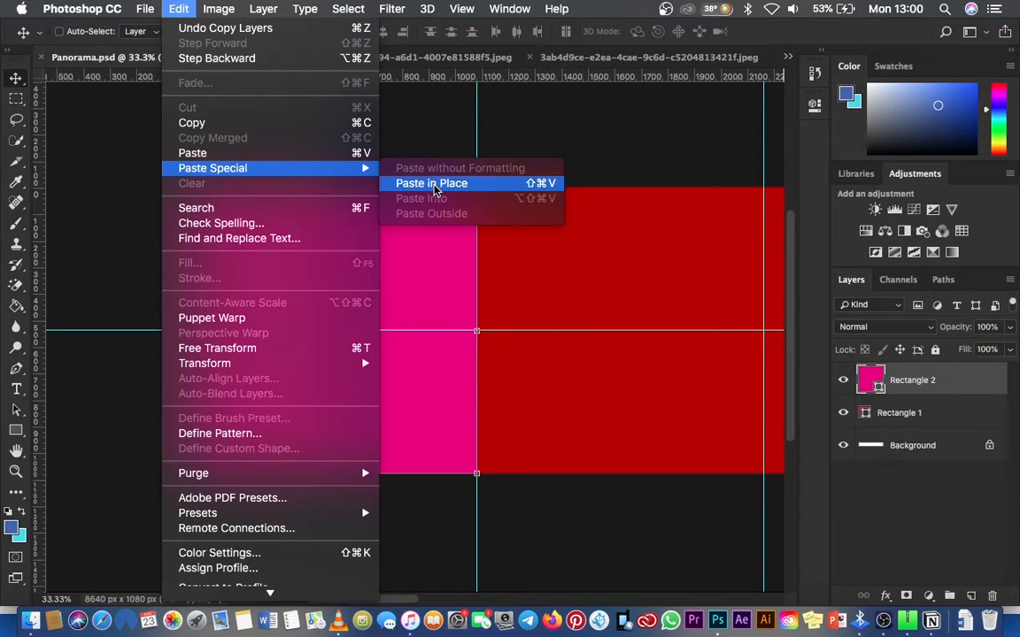
left_click(432, 183)
- Move the pasted portrait from the middle of the panorama to the centre of the first column
key("super+minus")
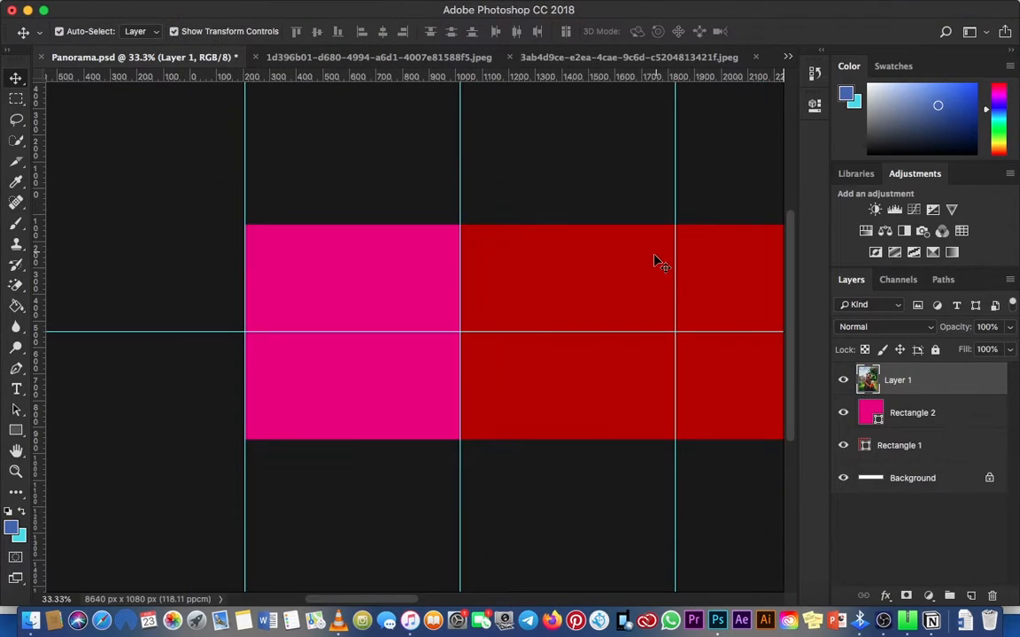
left_click_drag(536, 272, 381, 274)
left_click_drag(699, 272, 373, 276)
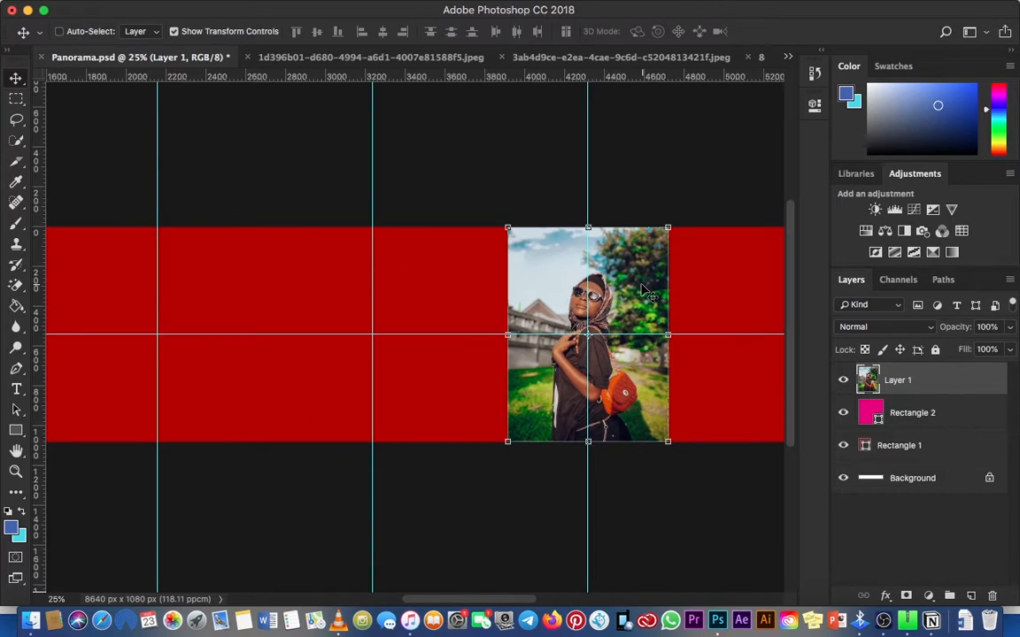
left_click_drag(585, 263, 201, 264)
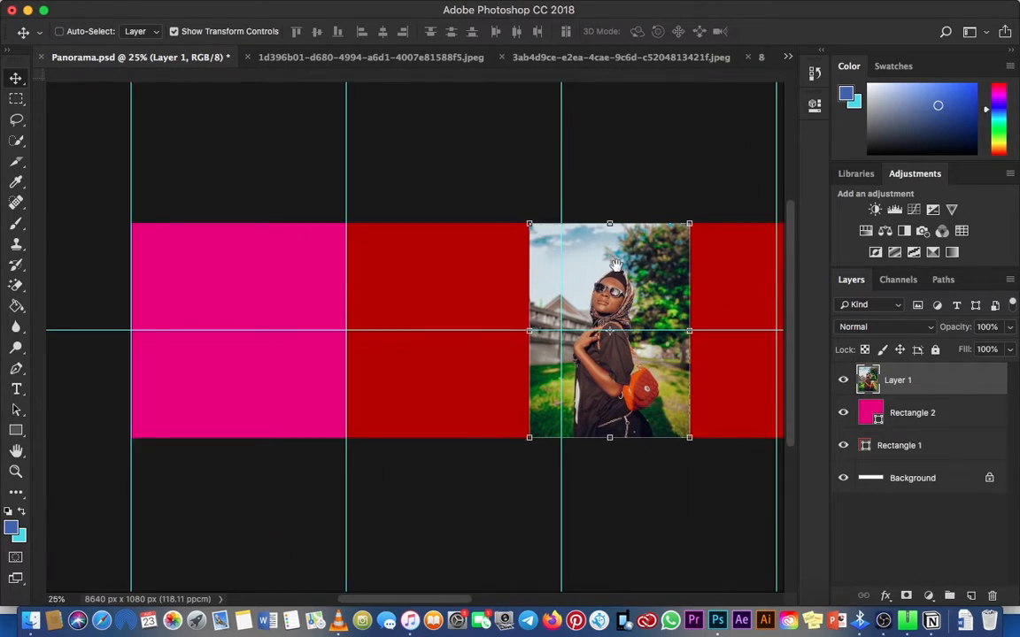
left_click_drag(616, 265, 643, 264)
left_click_drag(646, 269, 296, 256)
key("z")
left_click(213, 281)
left_click(212, 280)
key("v")
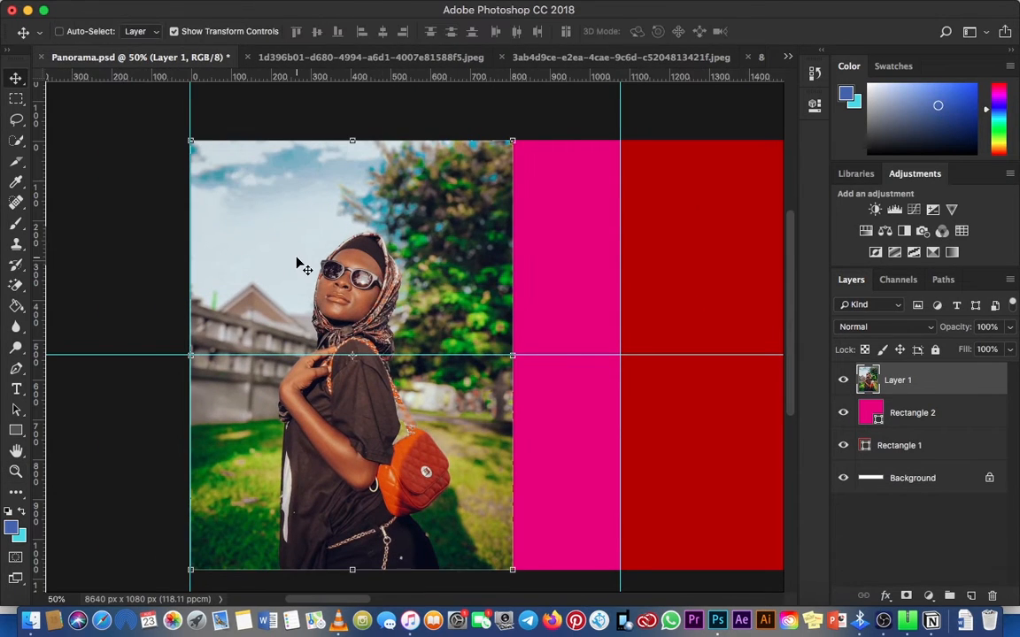
key("super+minus")
left_click_drag(347, 278, 406, 277)
key("super+r")
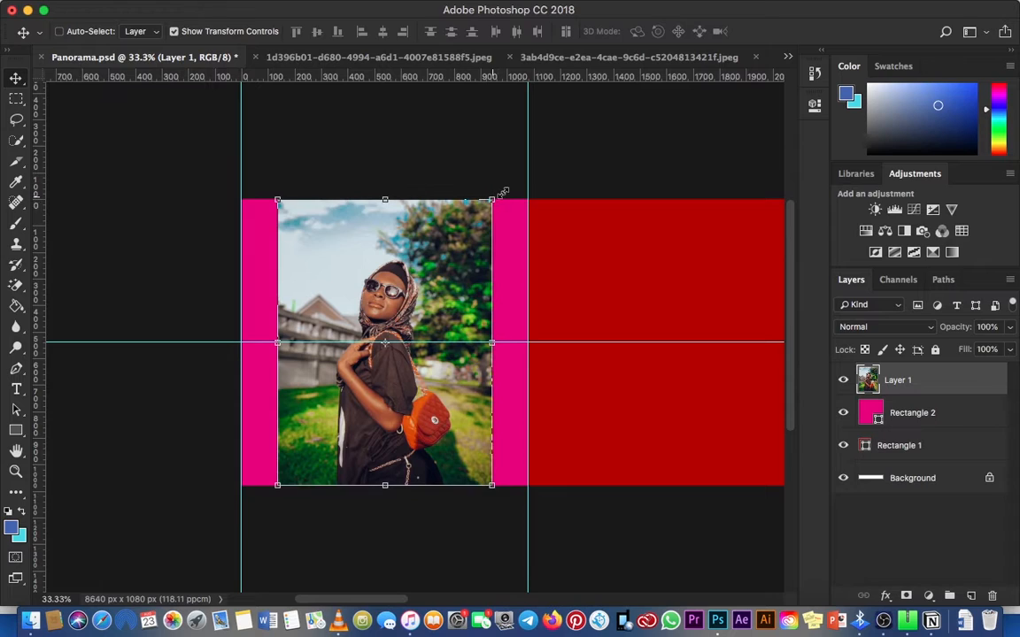
- Scale the portrait to 134.07% about its centre to fill the first column's width, and nudge it down slightly
left_click_drag(497, 202, 555, 166)
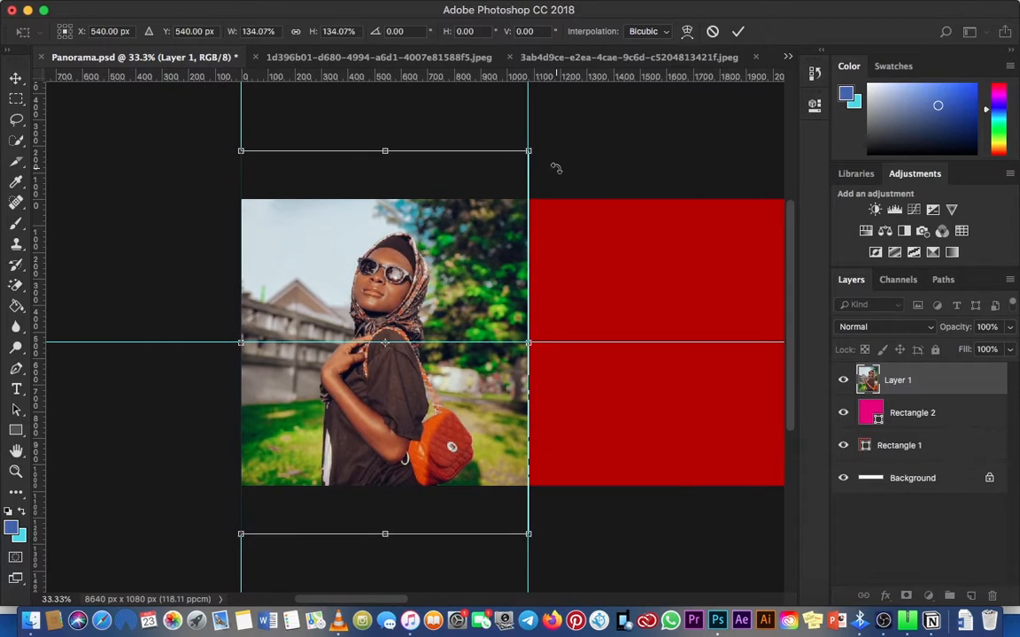
key("Return")
key("shift+Down")
key("shift+Down")
key("shift+Down")
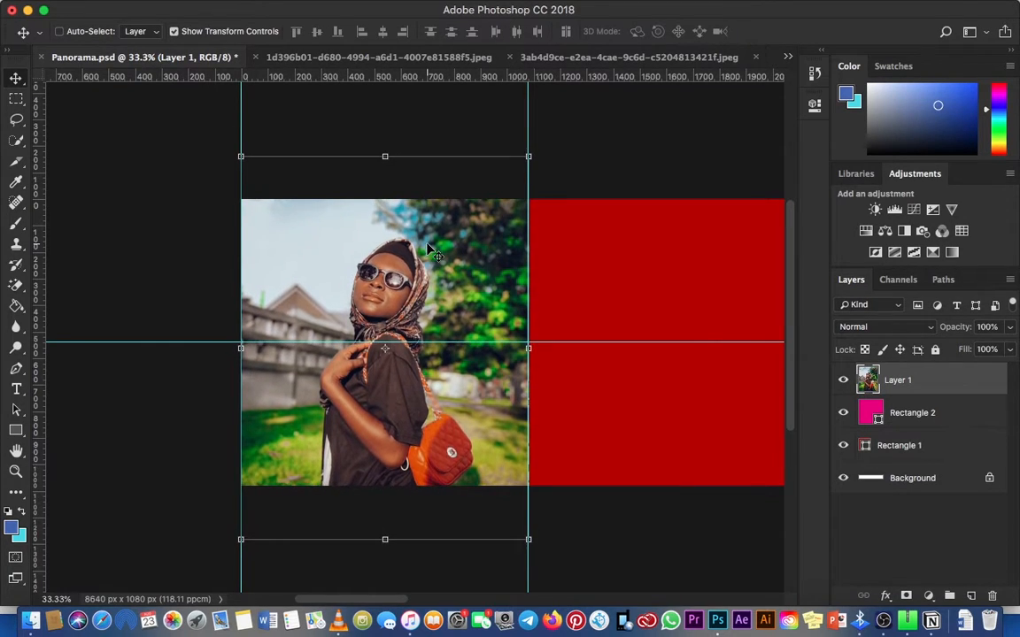
key("shift+Down")
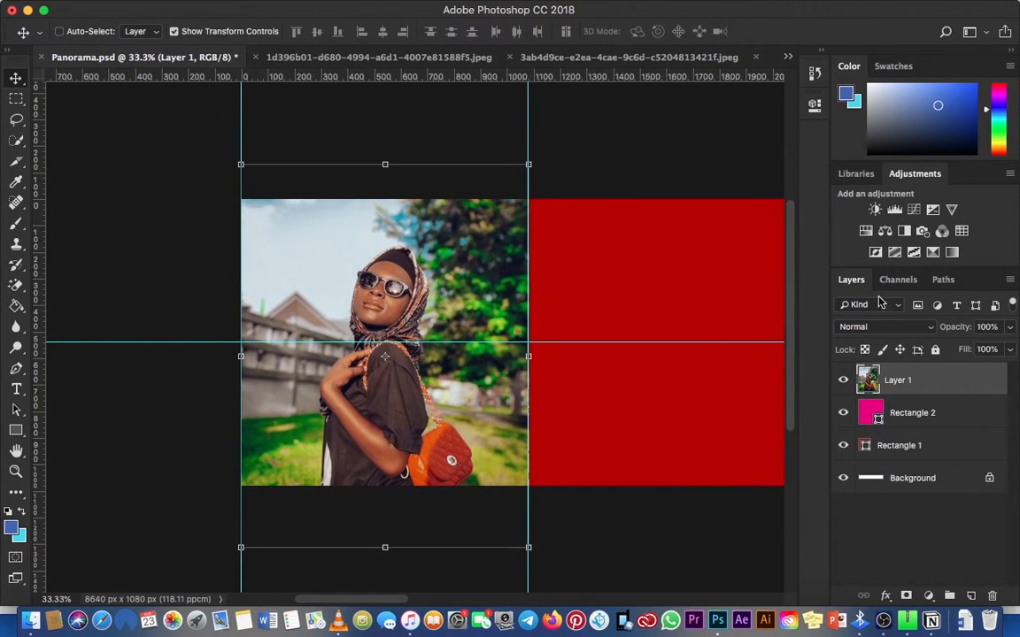
- Duplicate the pink square and widen the original beneath it to 1121 px, past the first column's right guide
key("super+minus")
left_click(916, 412)
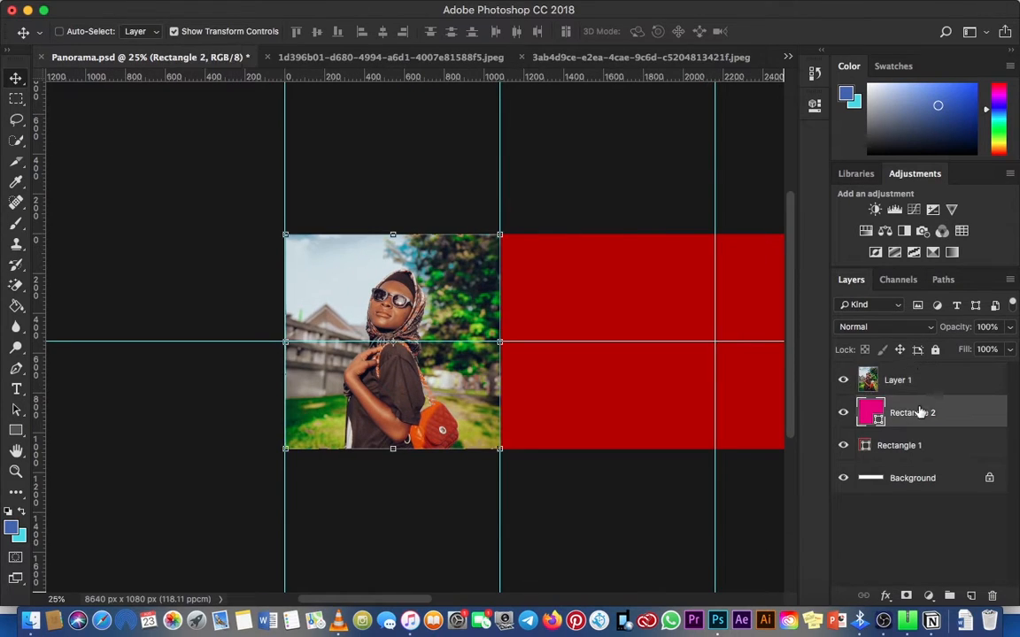
key("super+j")
left_click(920, 442)
left_click_drag(500, 343, 507, 344)
key("Return")
- Change the widened rectangle's fill to white and nudge it slightly to the left
left_click(15, 429)
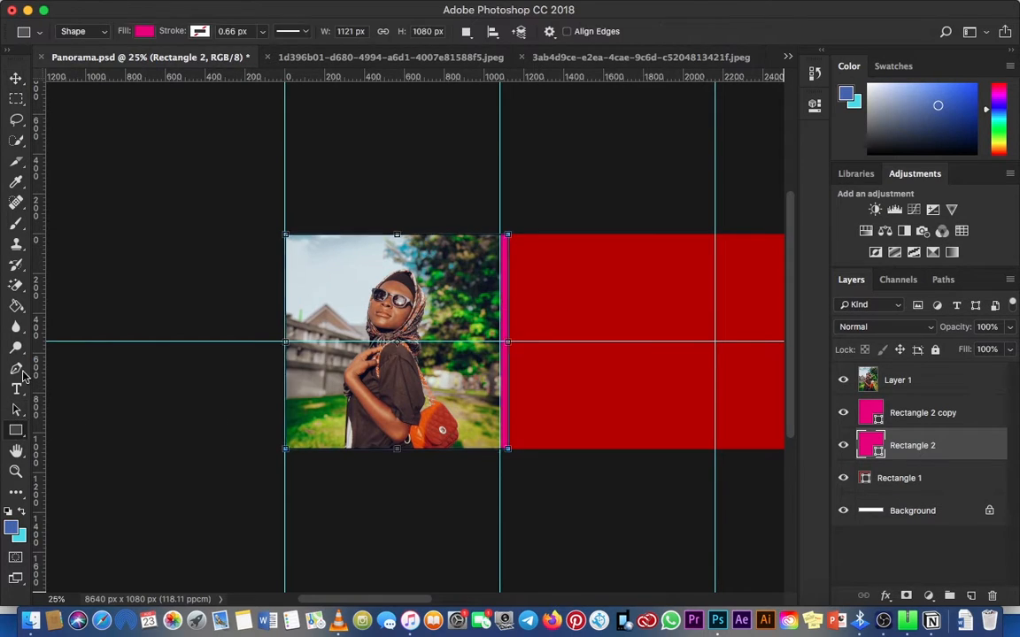
left_click(143, 31)
left_click(129, 99)
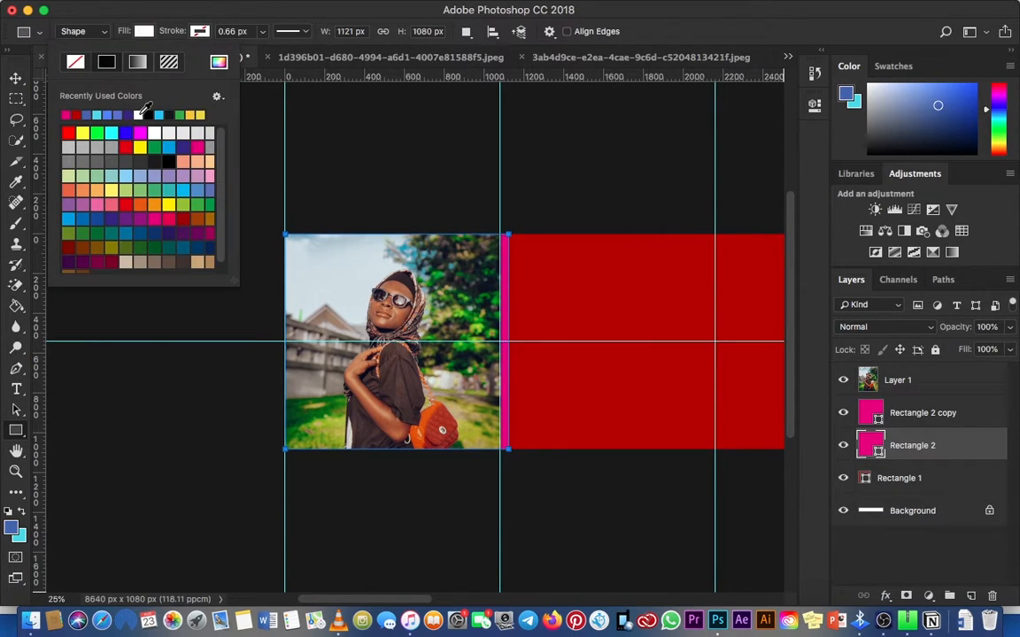
key("v")
key("shift+Left")
key("Left")
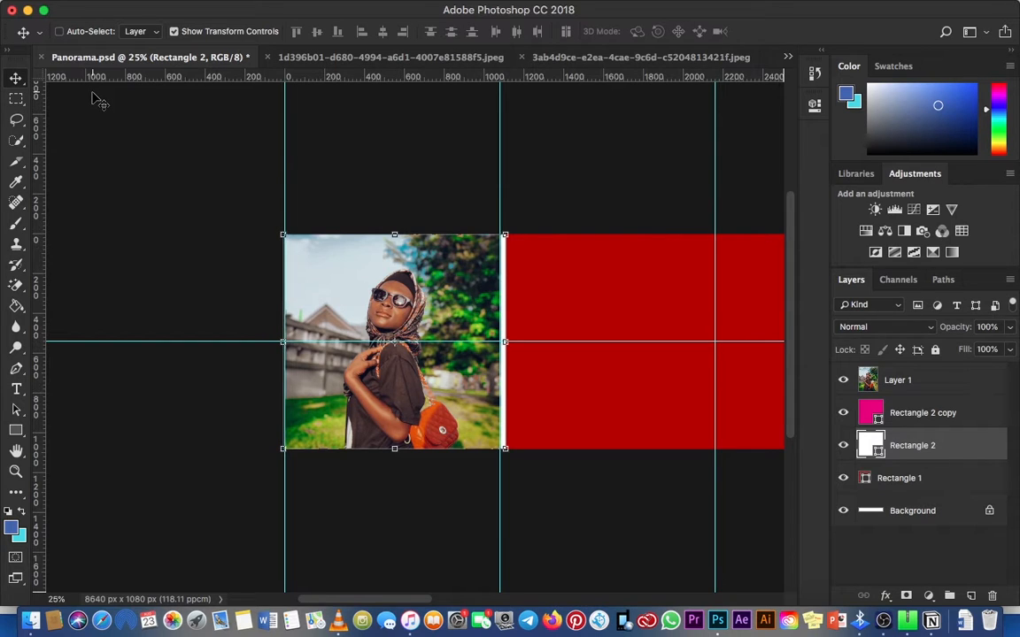
key("Right")
- Check the white strip beside the portrait up close, and hide the widened white rectangle layer
key("z")
left_click_drag(510, 346, 381, 330)
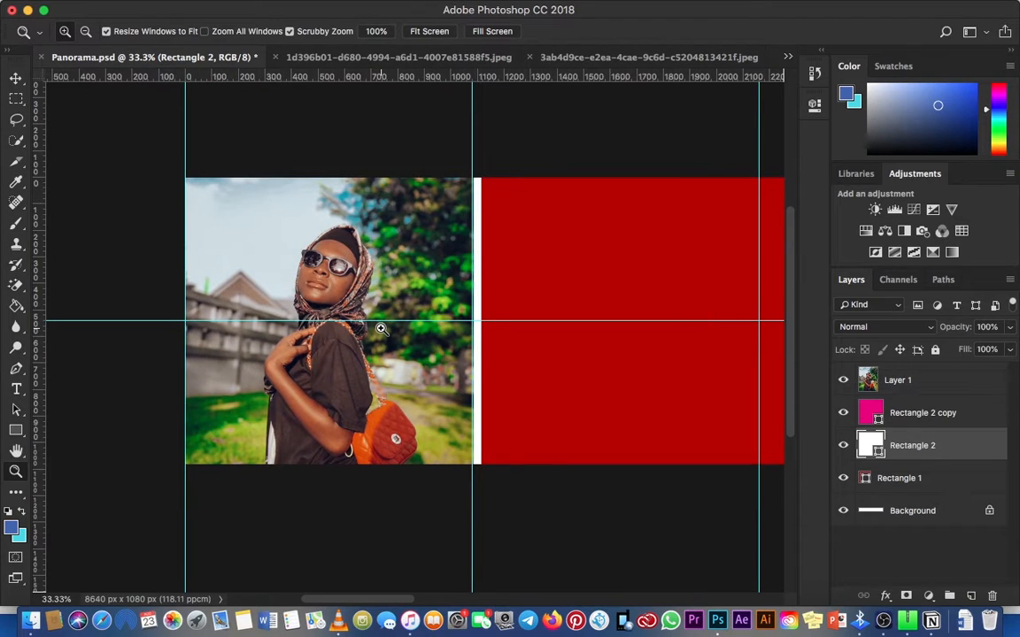
left_click(407, 305)
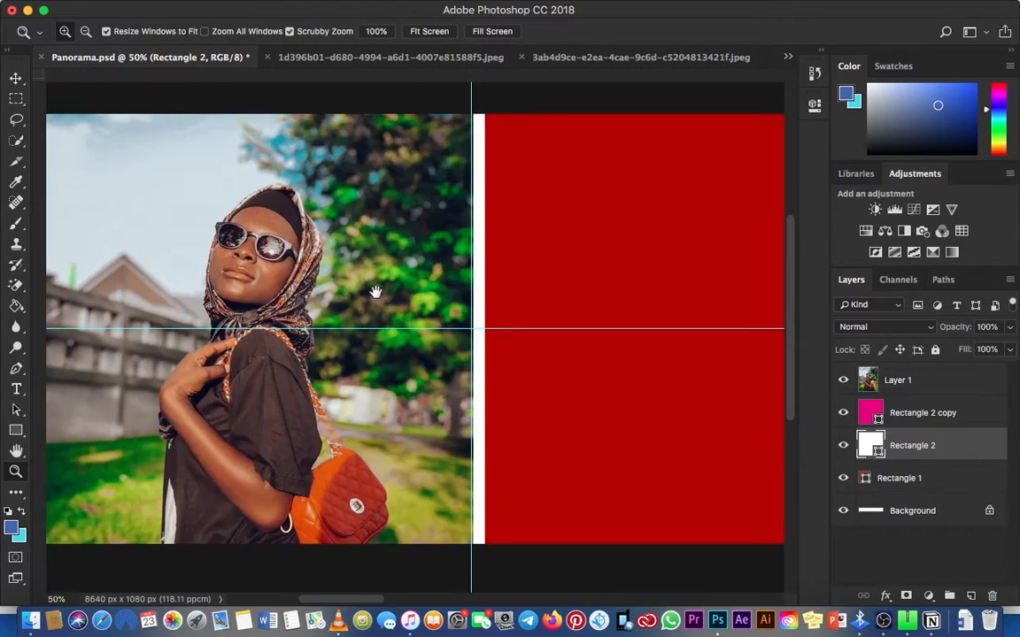
key("v")
key("super+minus")
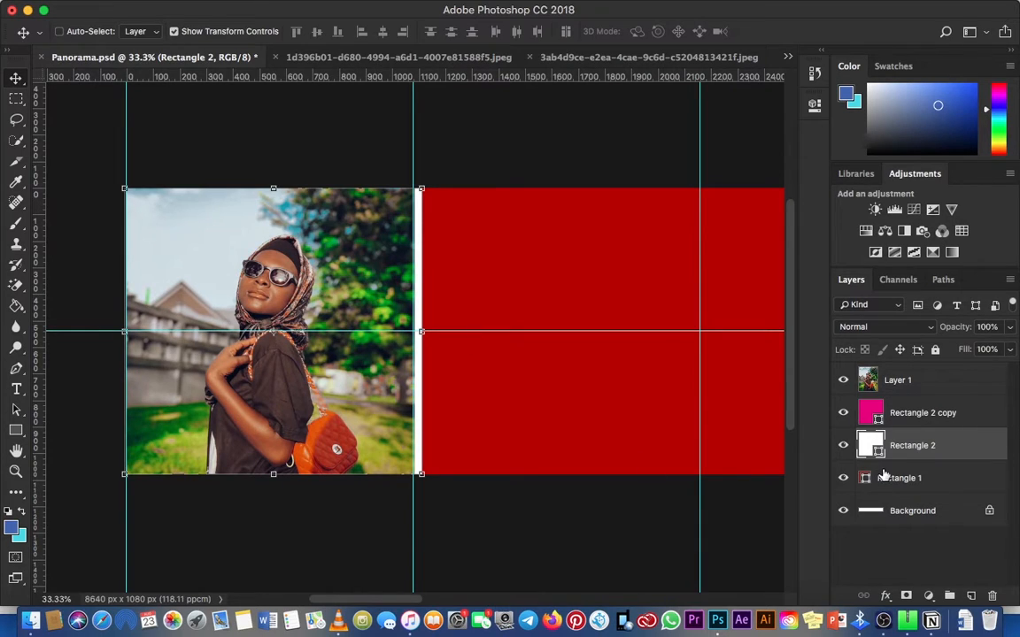
left_click(914, 415)
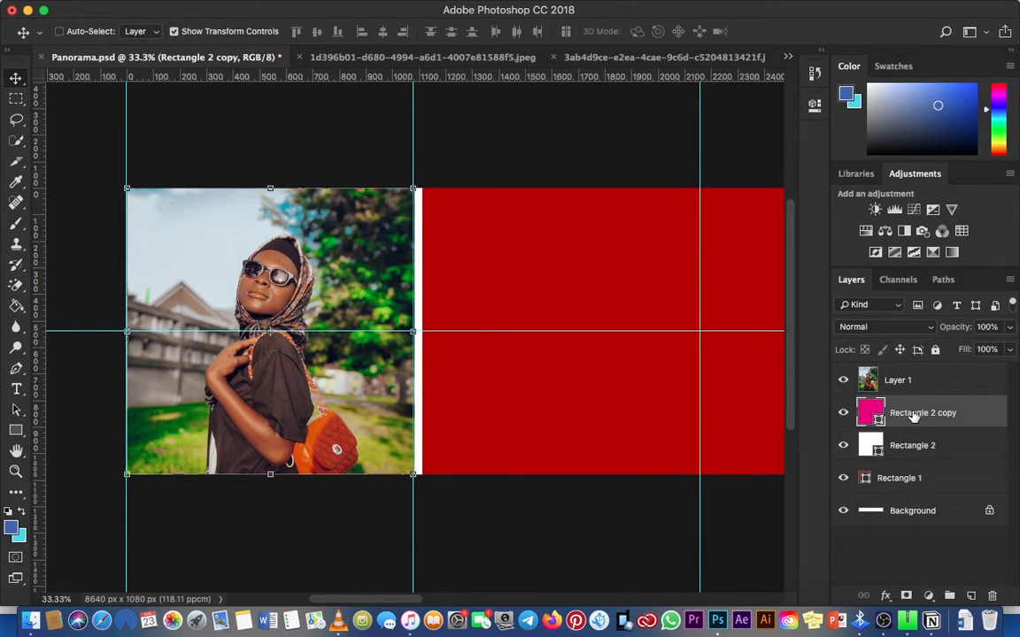
left_click(843, 447)
- Nudge the portrait left so that a narrow strip of the pink square shows inside the first column's right guide
left_click(890, 387)
key("Left")
key("Left")
key("Left")
key("Left")
key("Left")
key("Left")
key("Left")
key("Left")
key("Left")
key("Left")
key("Left")
key("Left")
key("Left")
key("Left")
key("Left")
key("Left")
key("Left")
key("Left")
key("Left")
key("Left")
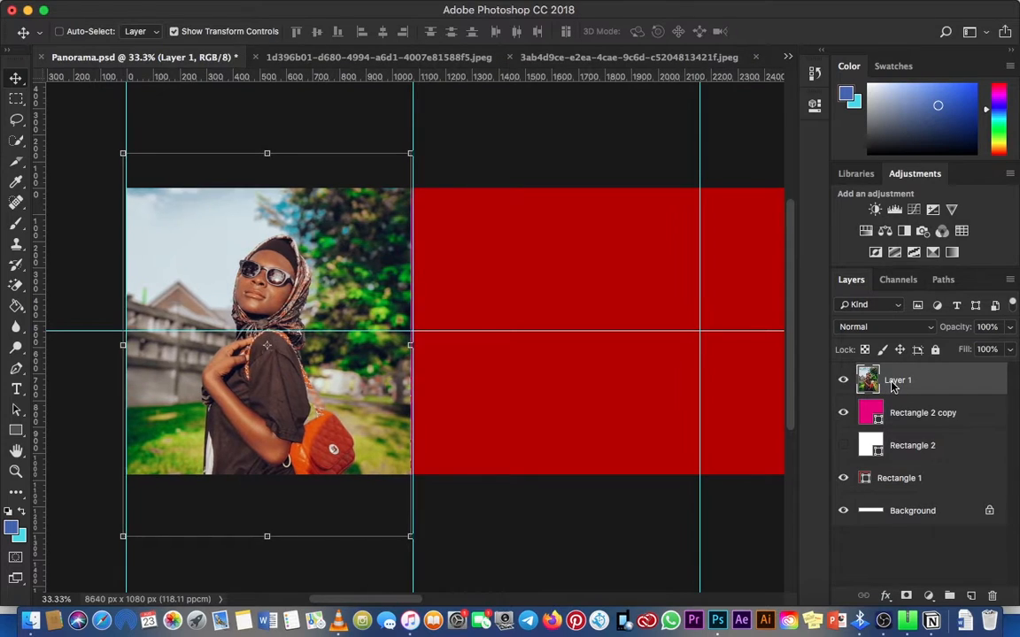
key("Left")
key("Left")
- Change the fill of the pink Rectangle 2 copy to white from the recently used colors
left_click(925, 416)
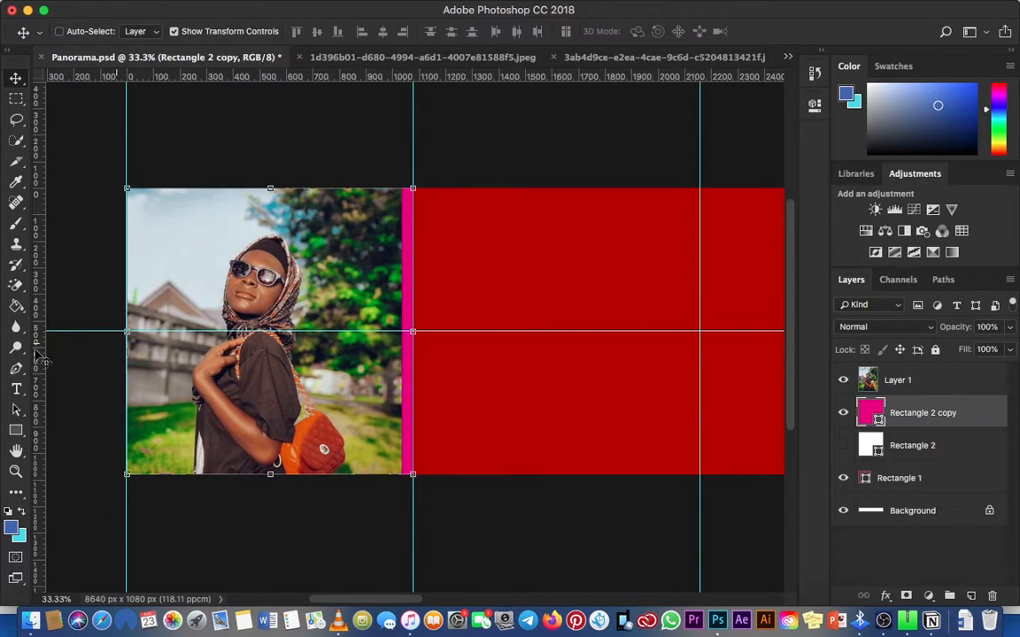
left_click(15, 429)
left_click(142, 33)
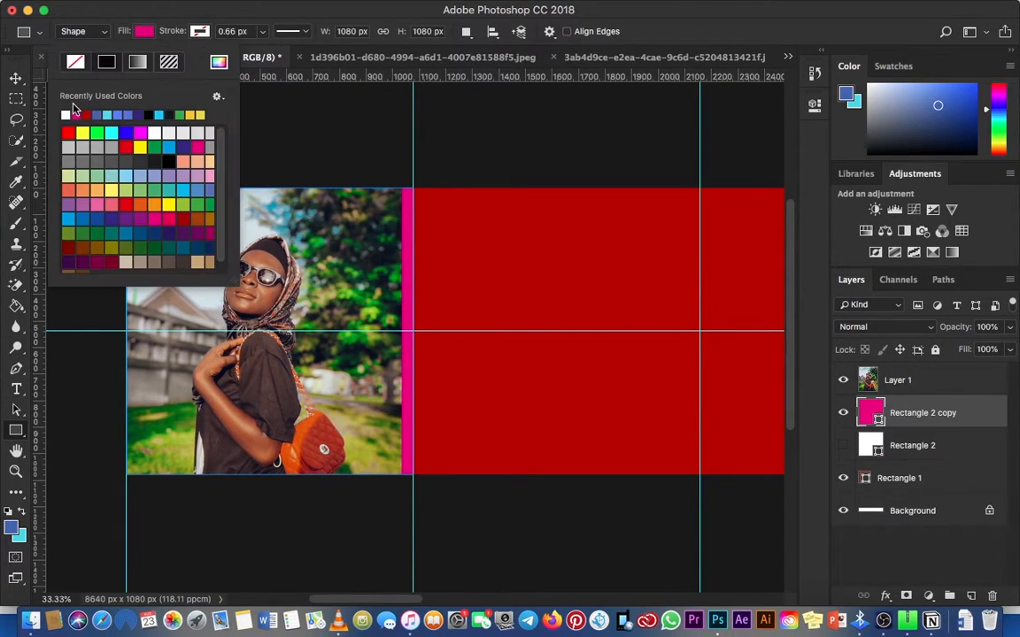
left_click(67, 97)
key("v")
- Nudge the portrait back to the right to narrow the white strip beside it
left_click(922, 392)
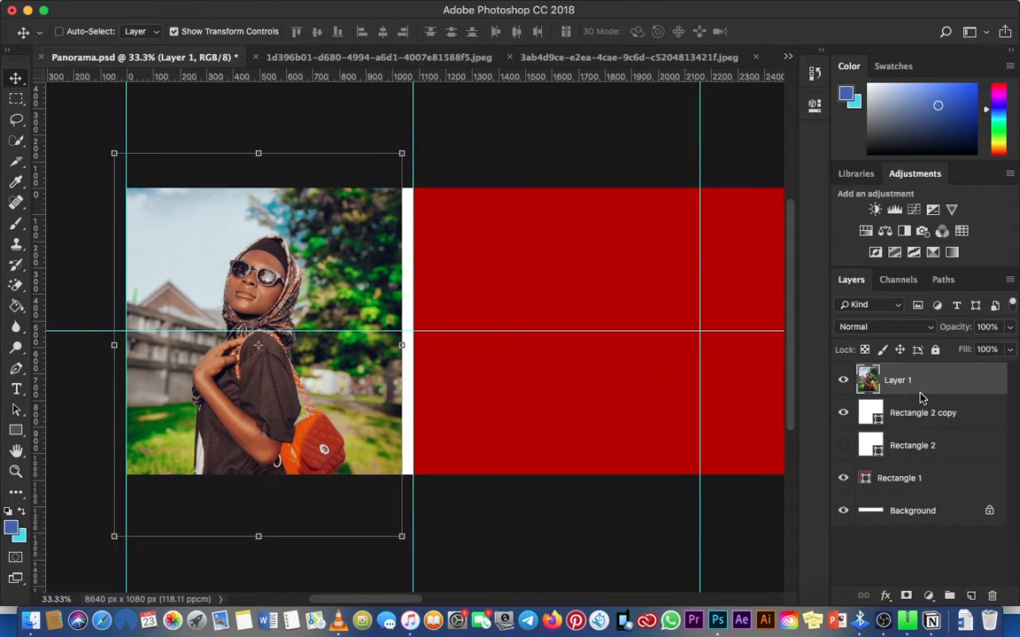
key("Right")
key("Right")
key("Right")
key("Right")
key("Right")
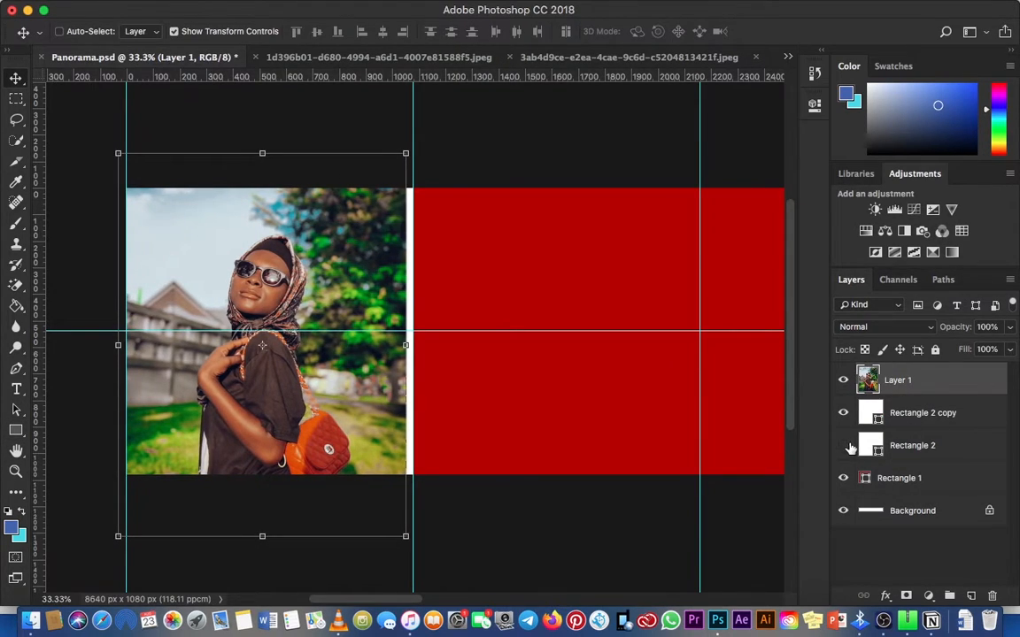
- Show the white Rectangle 2 layer and move it above the portrait to the top of the layer stack
left_click(844, 446)
left_click_drag(902, 447, 921, 370)
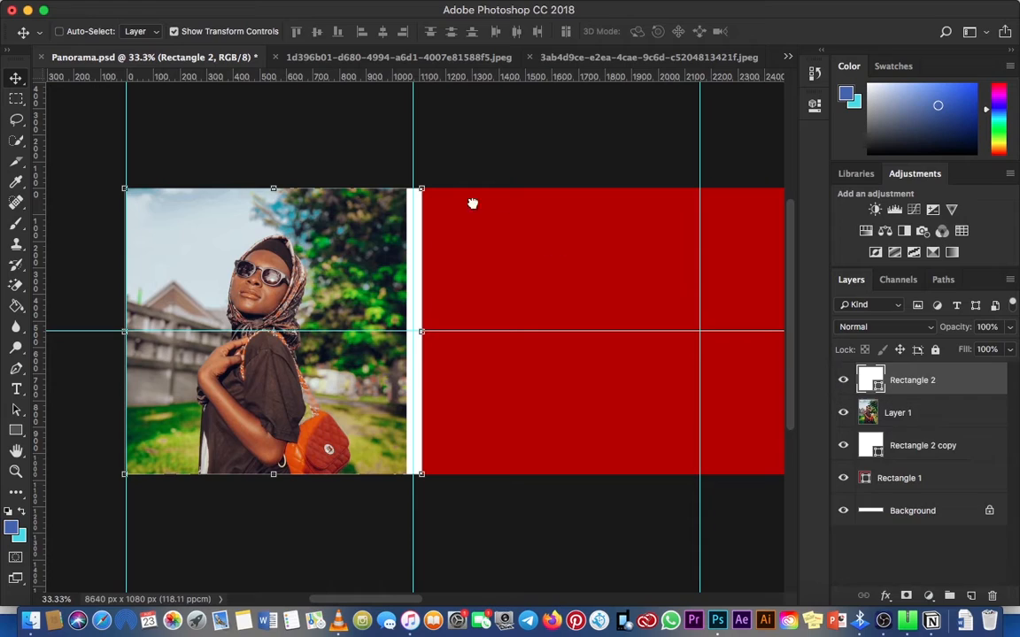
- Scale the white Rectangle 2 down to about 65% and centre it where the first column's right guide crosses the horizontal guide
left_click_drag(416, 192, 375, 232)
left_click_drag(318, 288, 459, 287)
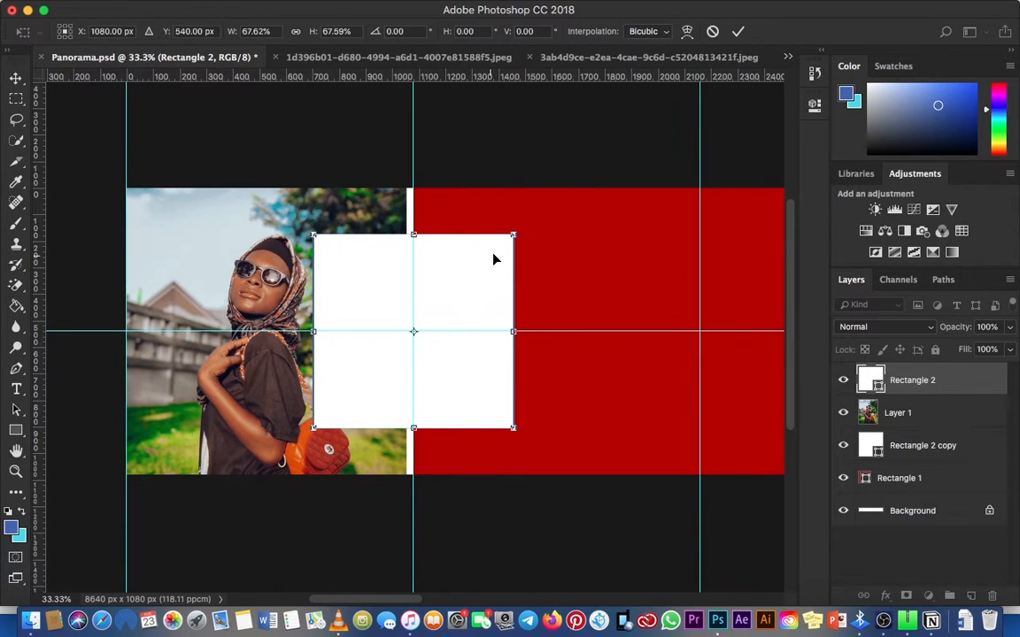
left_click_drag(511, 238, 507, 242)
key("Return")
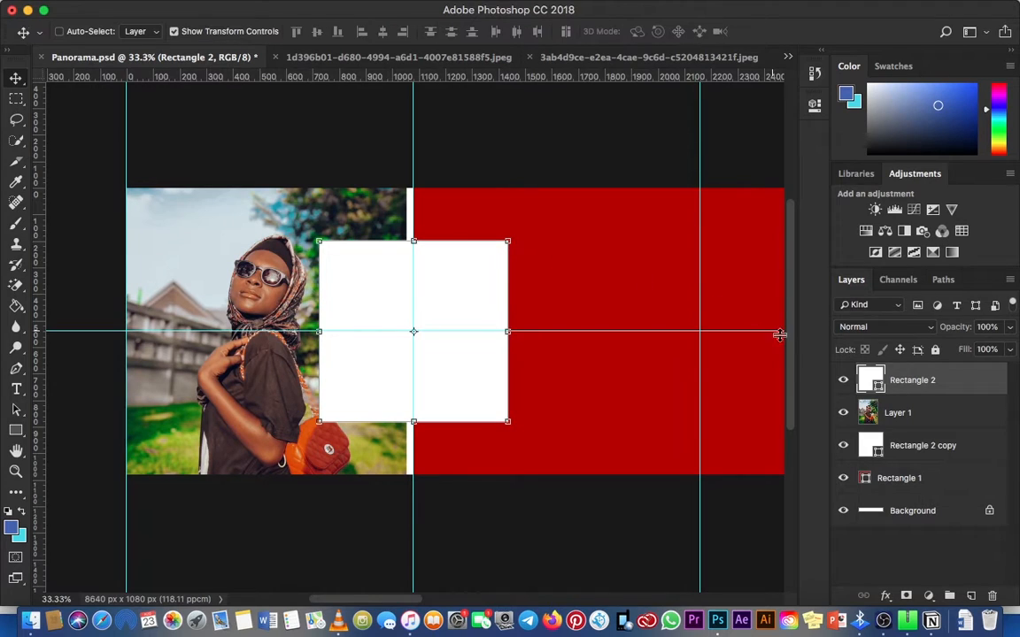
- Look through the open photo documents and bring up the street lamp photo, 25b8ff6f-b0cd-4e7f-b3e8-7f141ff5586c.jpeg
scroll(515, 380, "right", 3)
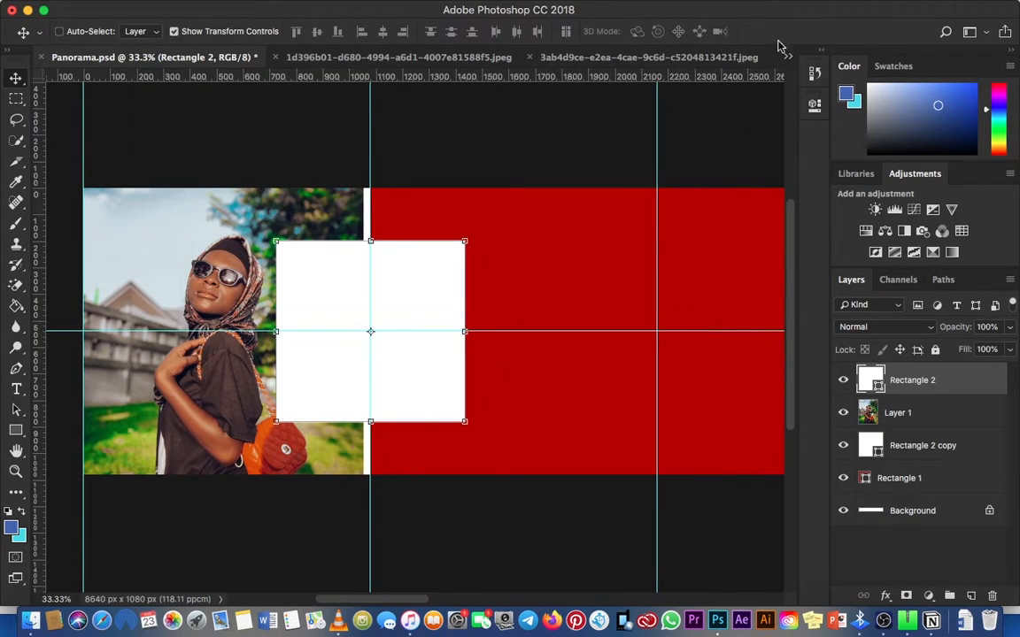
left_click(630, 57)
left_click(215, 58)
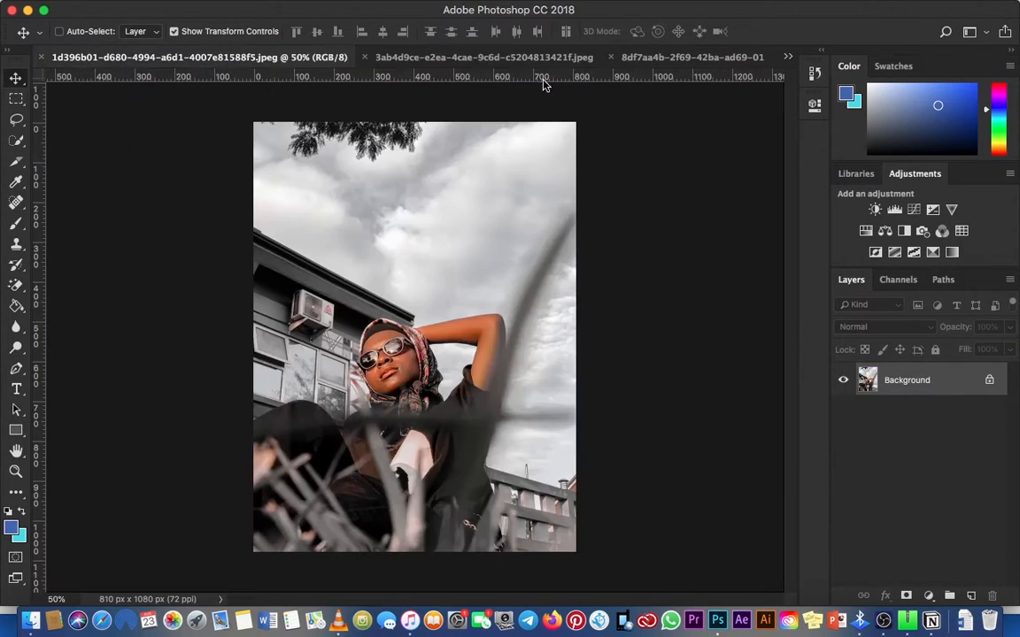
left_click(708, 58)
left_click(788, 57)
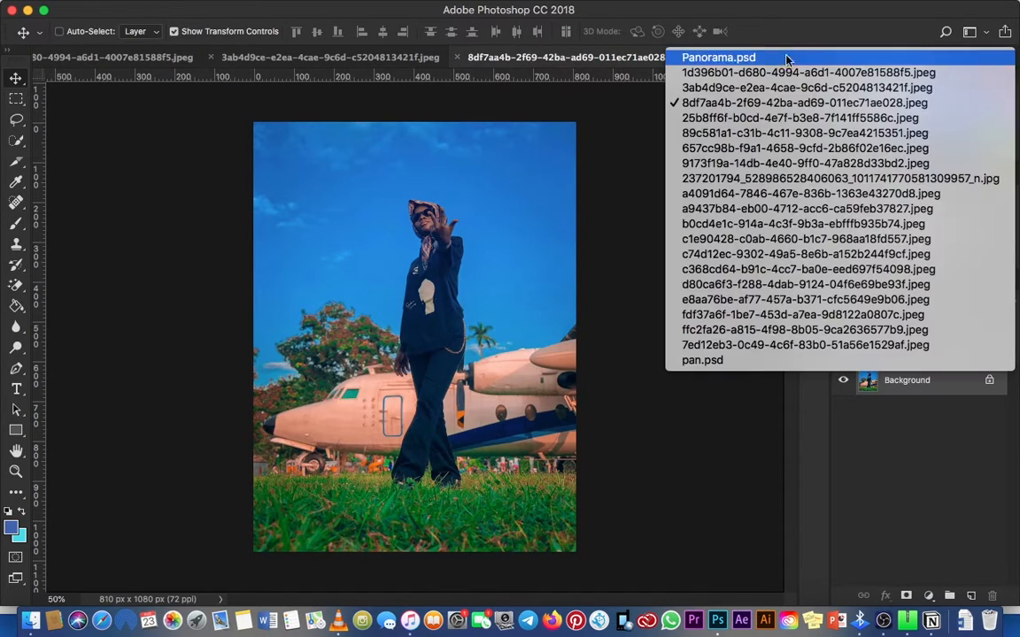
left_click(748, 116)
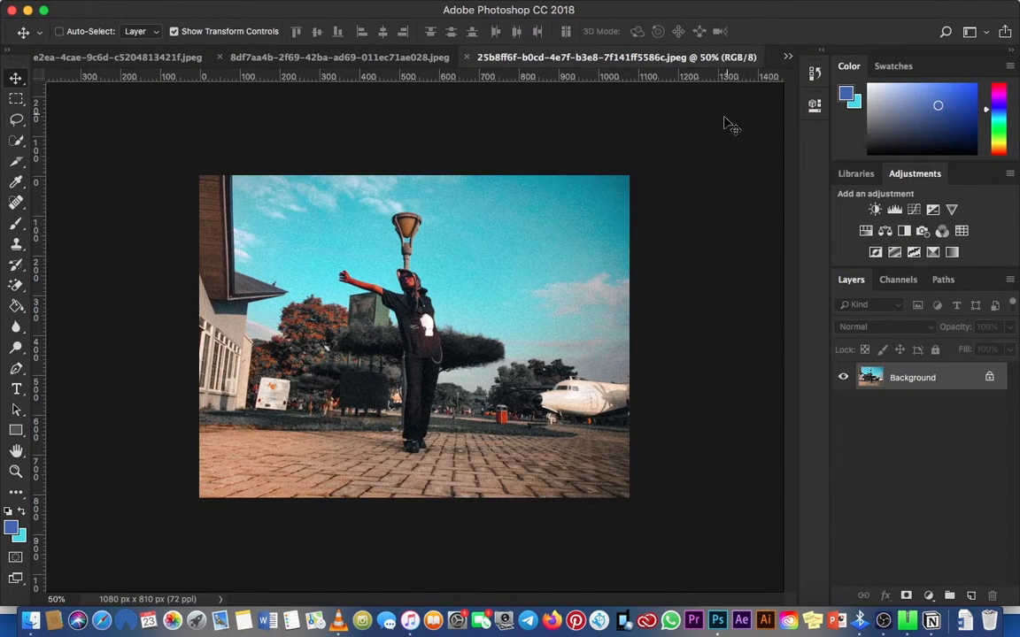
- Duplicate the street lamp photo's background layer and copy the duplicate
key("super+j")
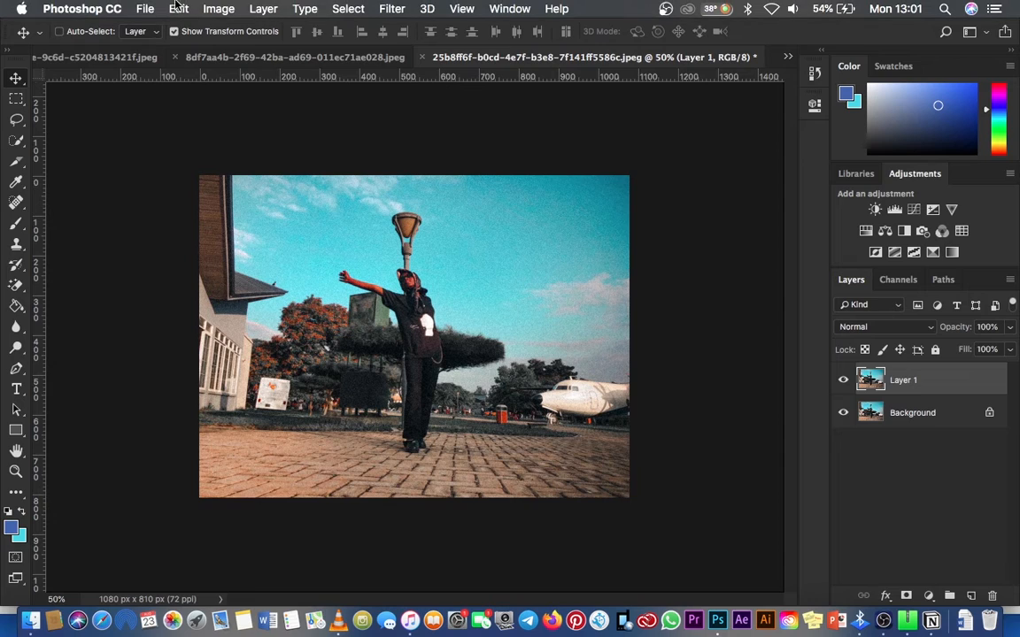
left_click(178, 8)
left_click(200, 124)
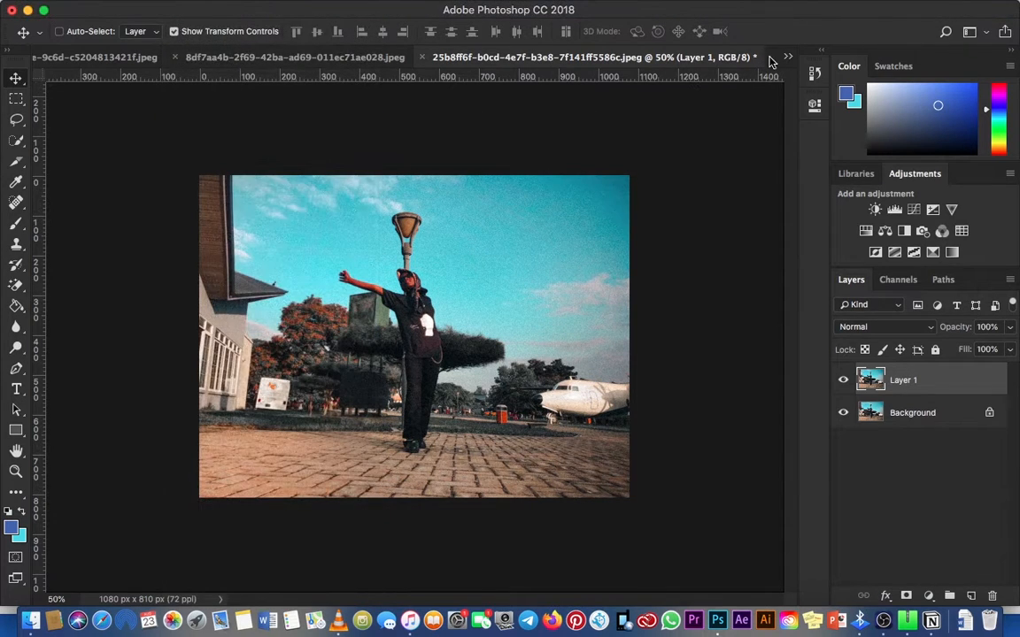
- Return to Panorama.psd and paste the copied street lamp photo above the white Rectangle 2
left_click(787, 58)
left_click(758, 58)
key("z")
left_click_drag(305, 326, 542, 325)
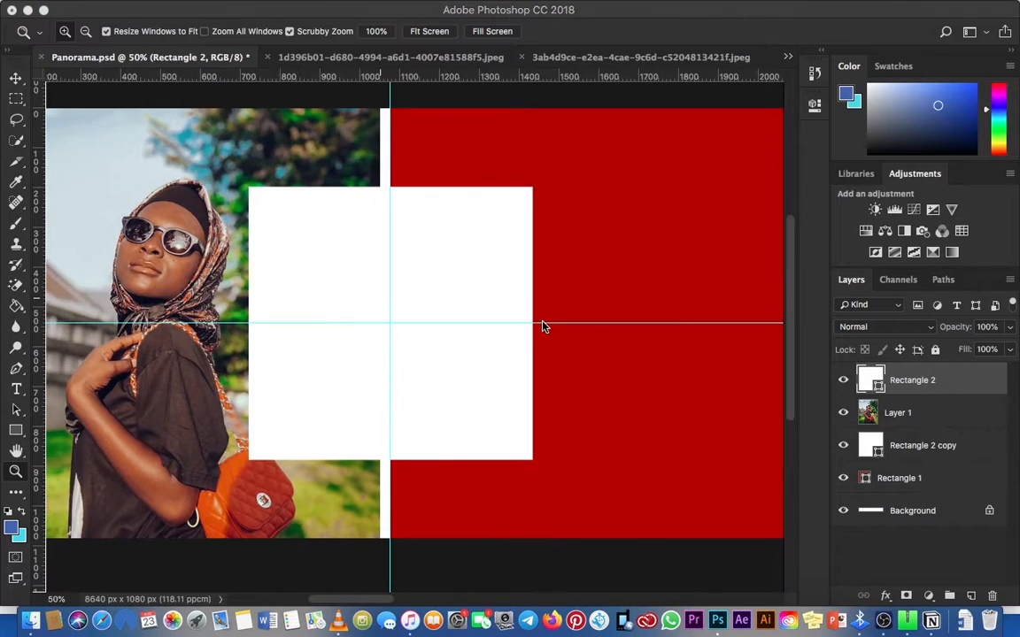
key("super+r")
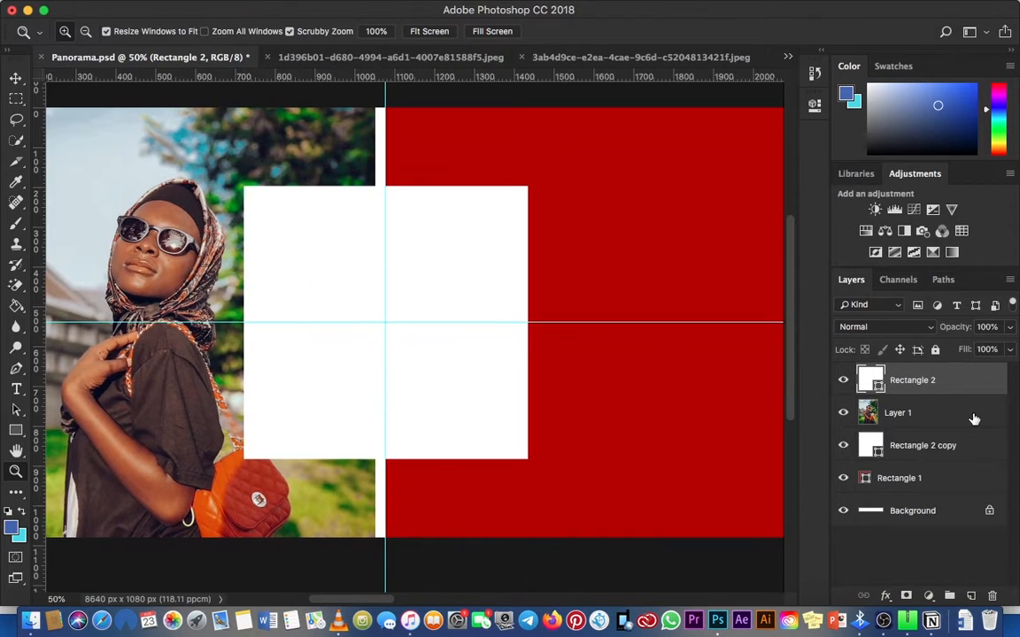
left_click(145, 8)
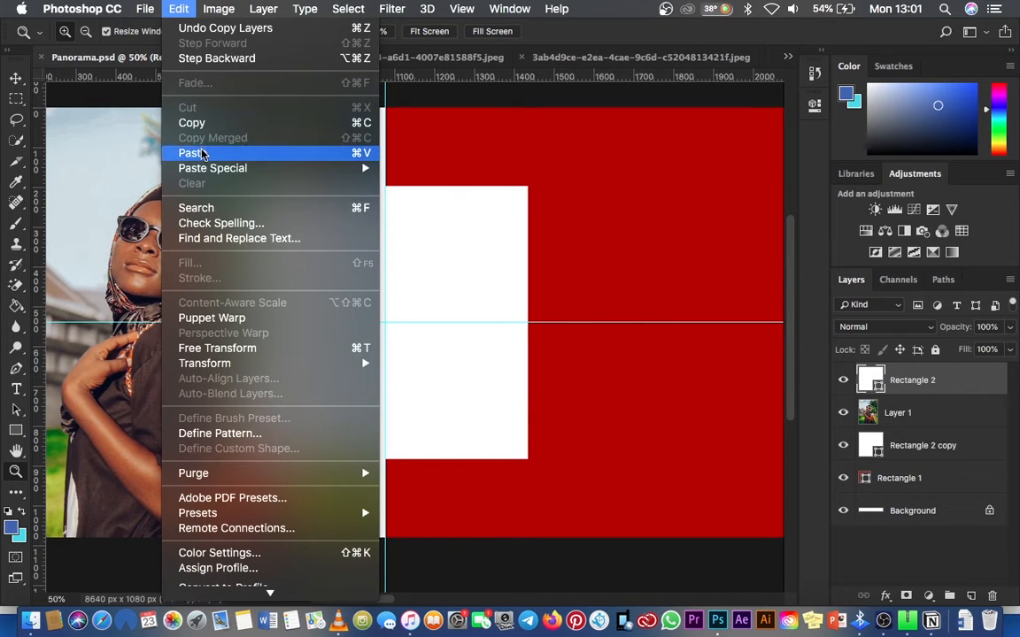
left_click(192, 153)
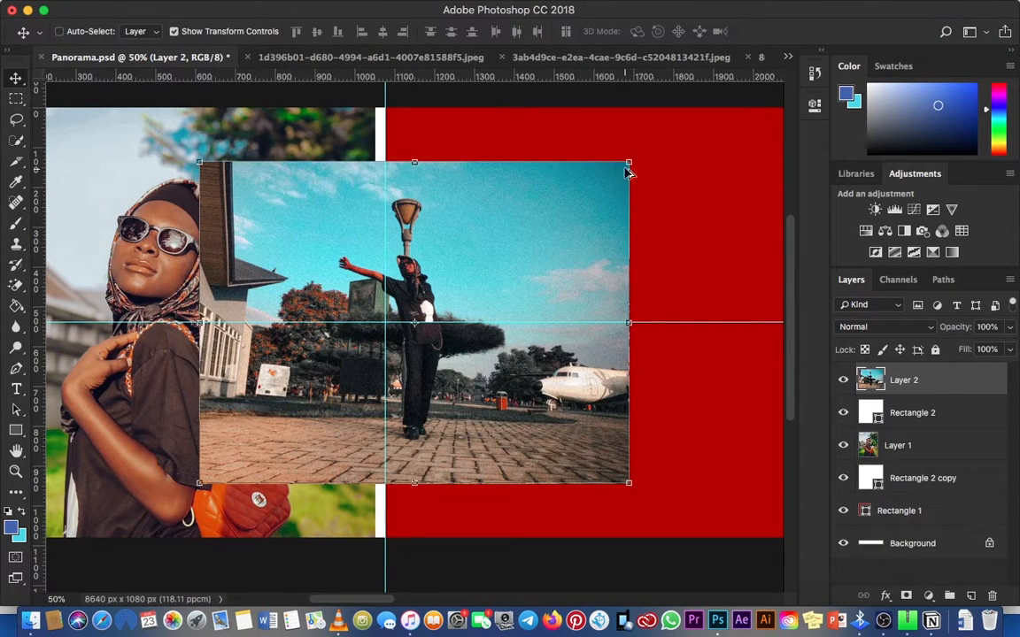
- Shrink the pasted photo to fit within the white rectangle's width and centre it on the vertical guide
left_click_drag(629, 162, 581, 200)
left_click_drag(528, 277, 500, 270)
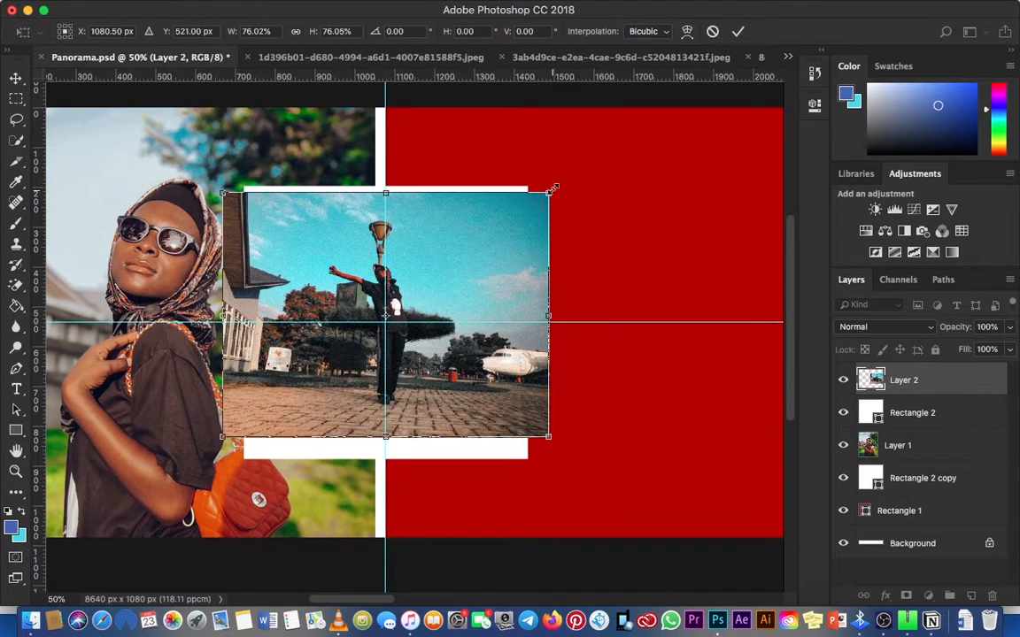
left_click_drag(550, 188, 523, 207)
key("Return")
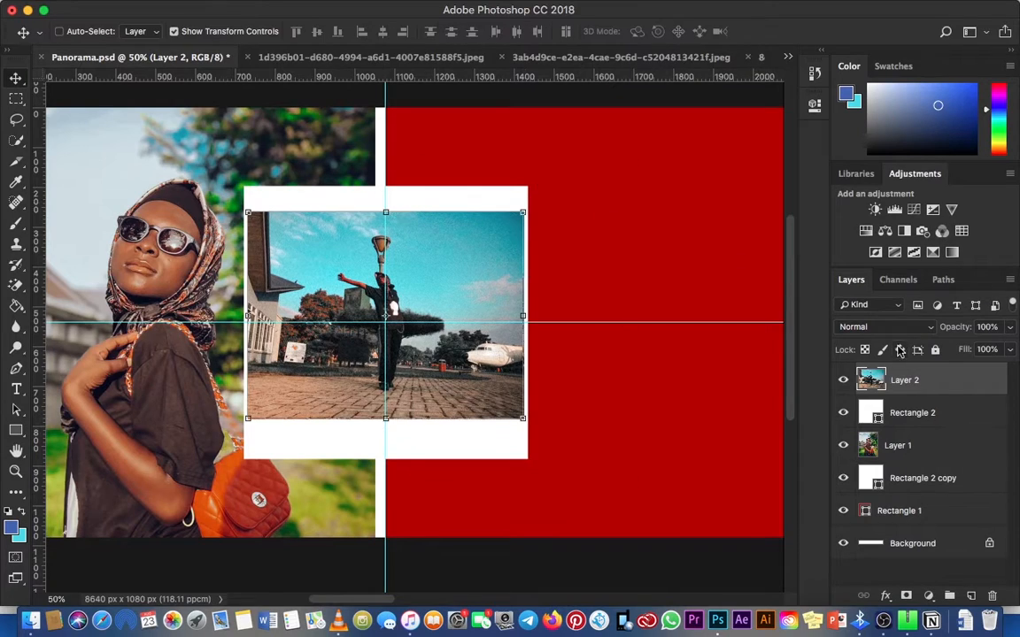
- Resize Rectangle 2 to about 101.68% width and 81.34% height around the photo, and nudge it left to even out the side borders
left_click(913, 412)
left_click_drag(386, 186, 389, 212)
left_click_drag(536, 327, 531, 324)
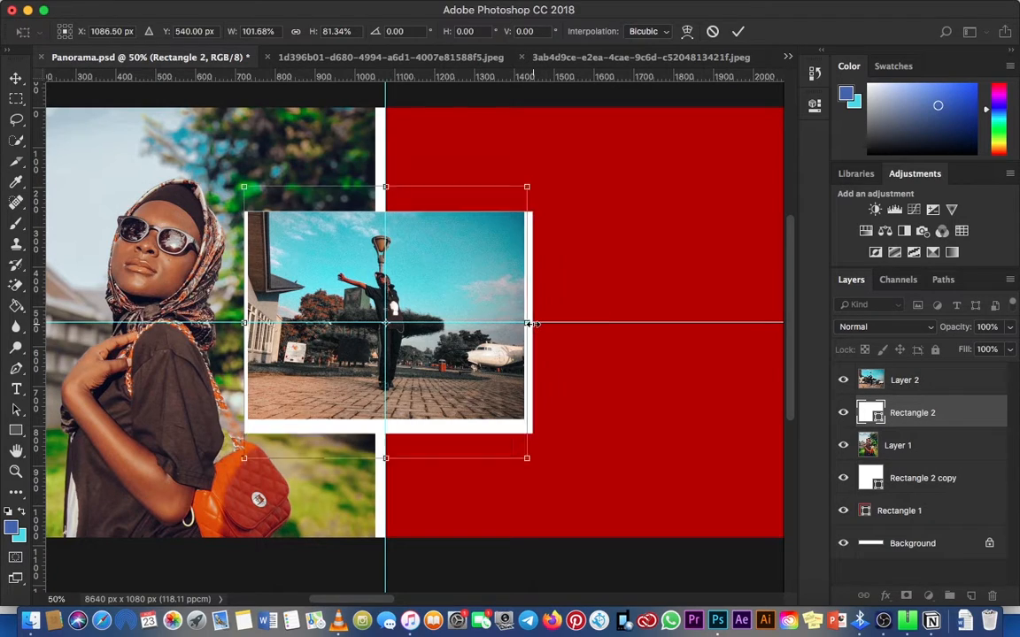
key("Return")
key("Left")
key("Left")
key("Left")
key("Left")
key("Left")
key("Left")
key("Left")
key("Left")
key("Left")
key("Left")
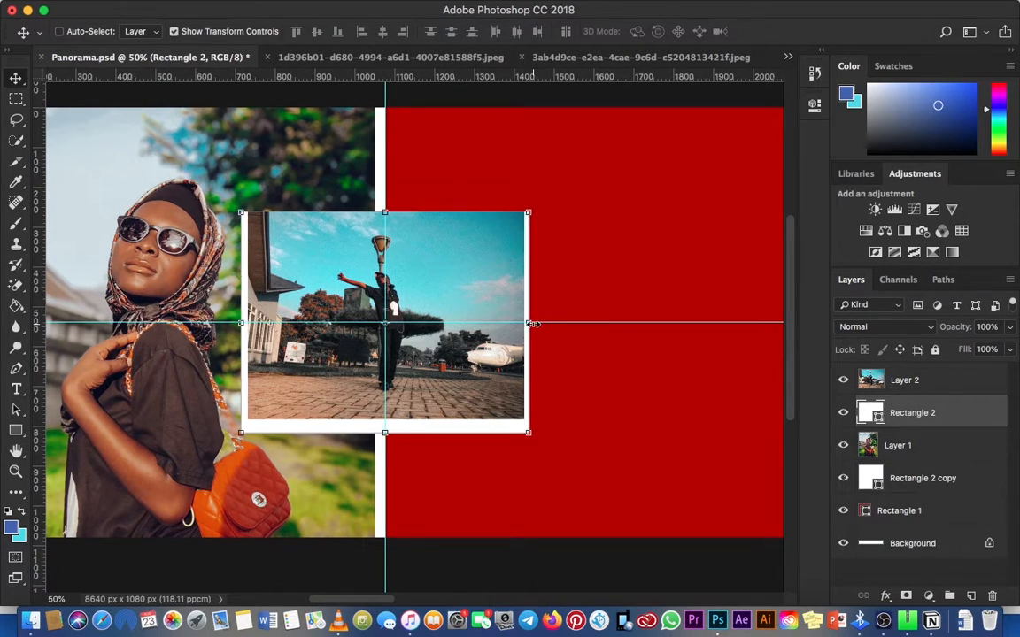
- Nudge the street lamp photo down and slightly left so that it sits evenly inside its white frame
left_click(903, 379)
key("Down")
key("Down")
key("Down")
key("Down")
key("Down")
key("Down")
key("Down")
key("Down")
key("Down")
key("Down")
key("Down")
key("Down")
key("Down")
key("Down")
key("Down")
key("Down")
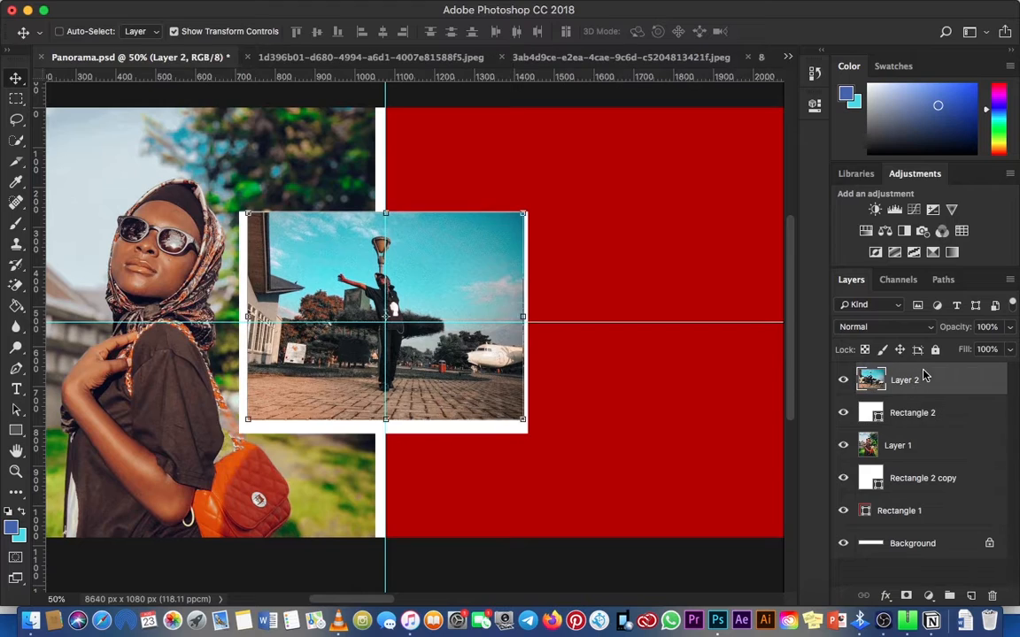
key("Left")
key("Left")
key("Left")
key("Left")
key("Left")
key("Left")
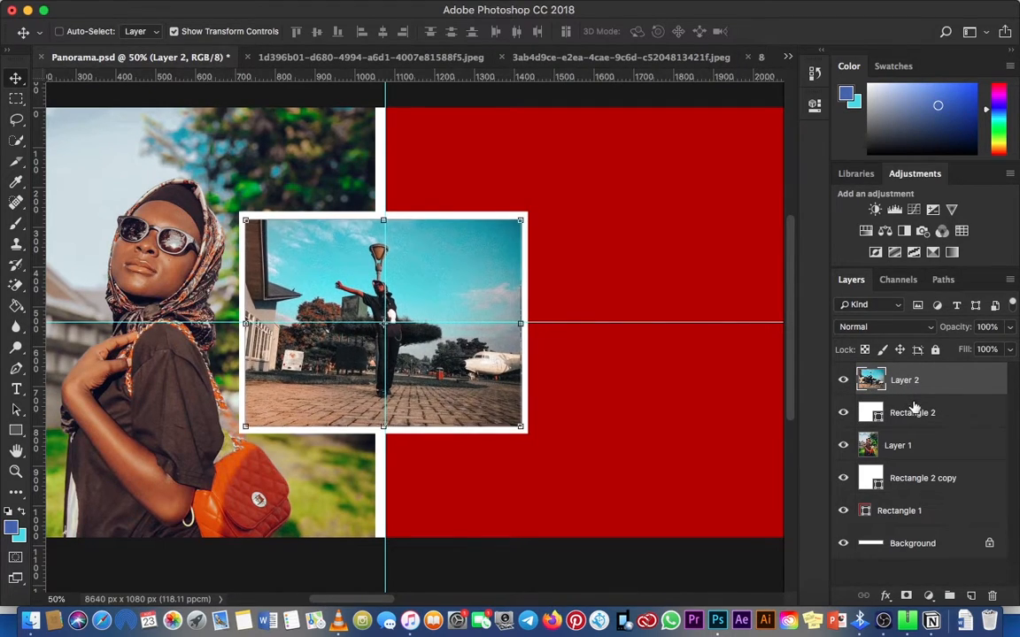
- Clip the street lamp photo, Layer 2, to the white Rectangle 2 with a clipping mask and check the frame up close
left_click(912, 411)
left_click(944, 390)
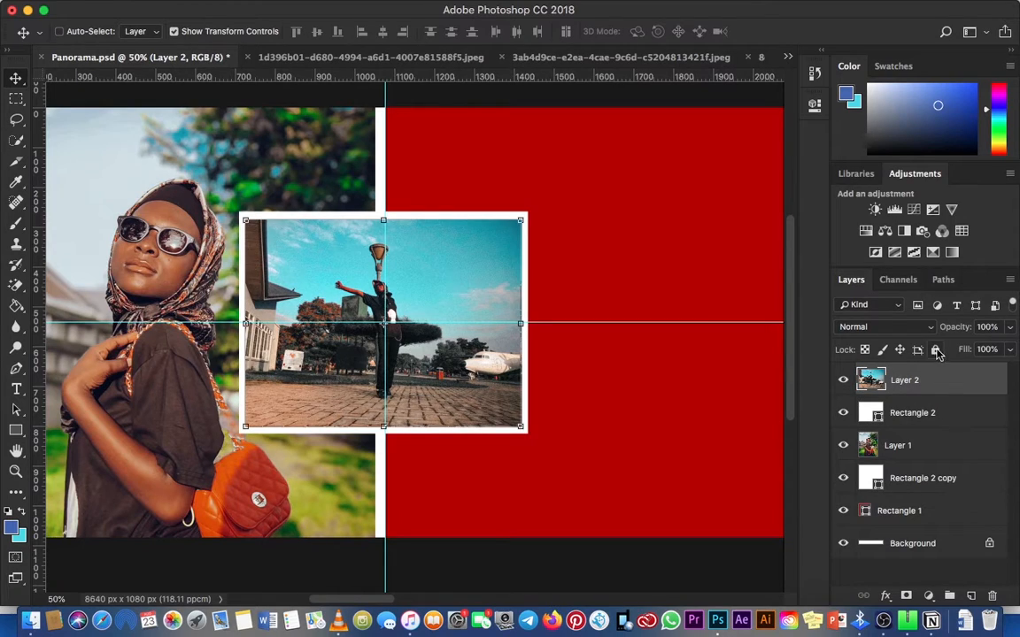
left_click(1012, 280)
left_click(894, 446)
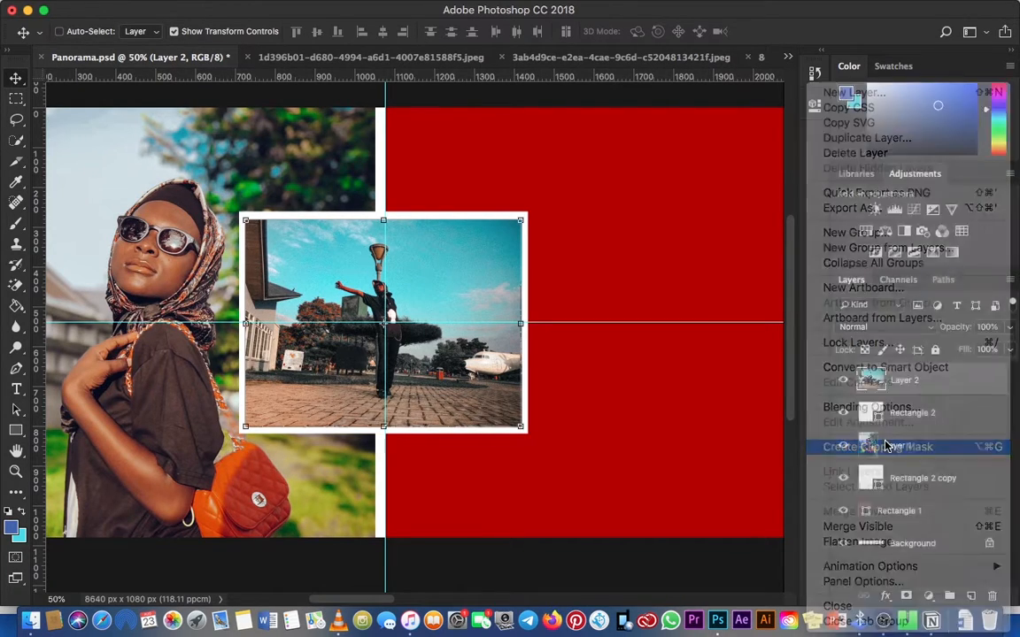
key("z")
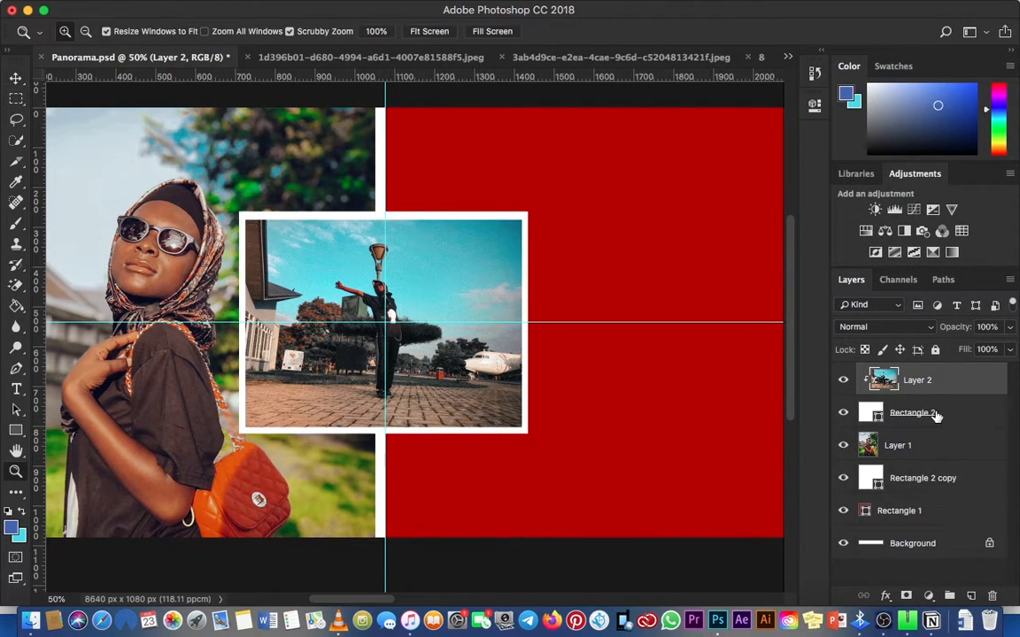
left_click(520, 415)
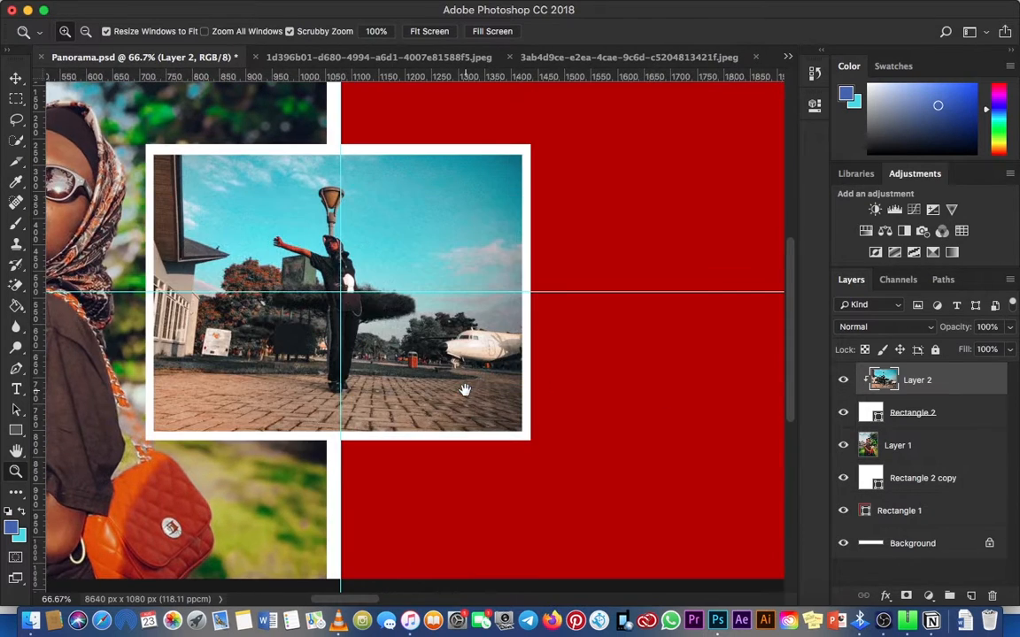
key("v")
key("super+minus")
key("super+minus")
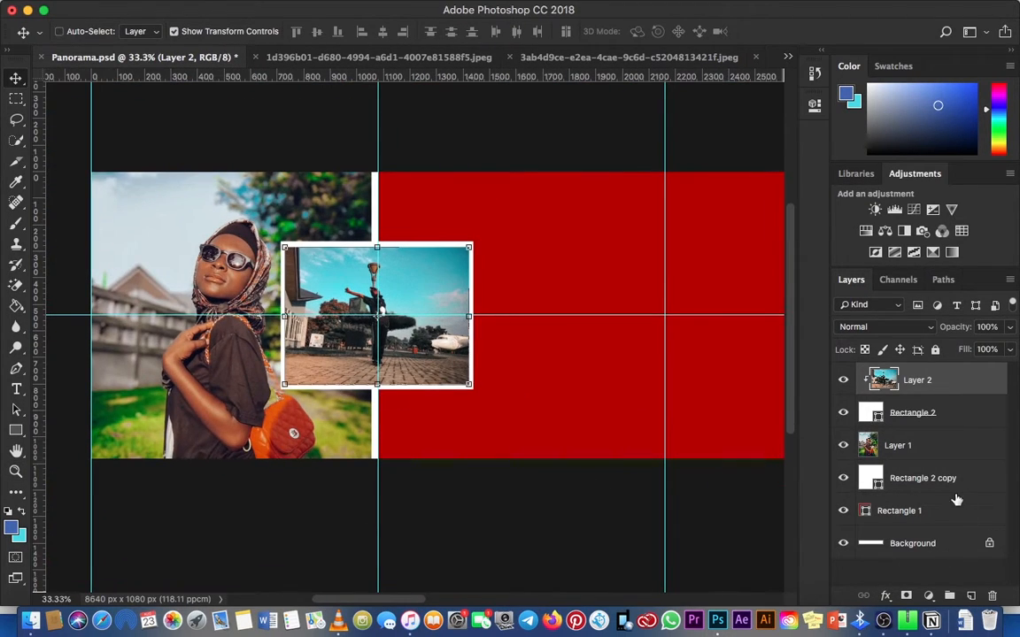
- Hide and show the red Rectangle 1 to check which part of the layout it covers
left_click(912, 512)
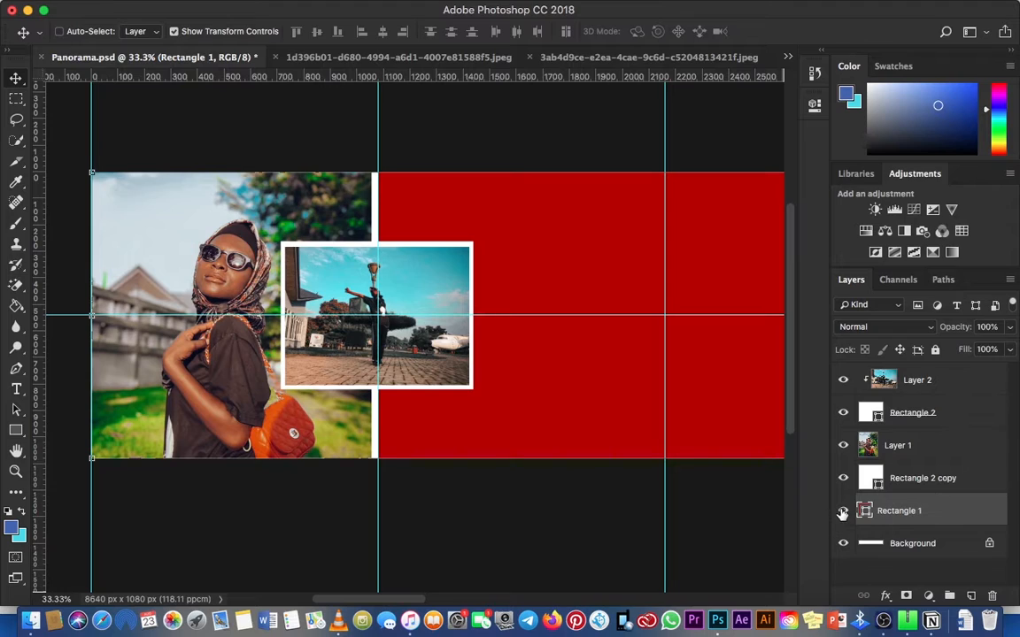
left_click(843, 512)
left_click(843, 511)
left_click(895, 485)
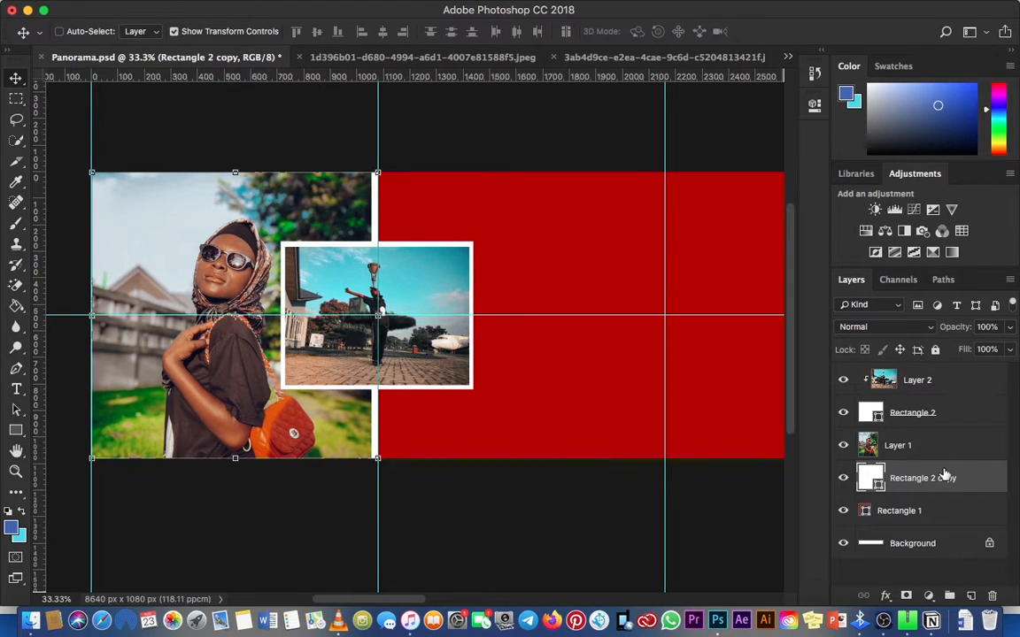
left_click_drag(533, 375, 501, 376)
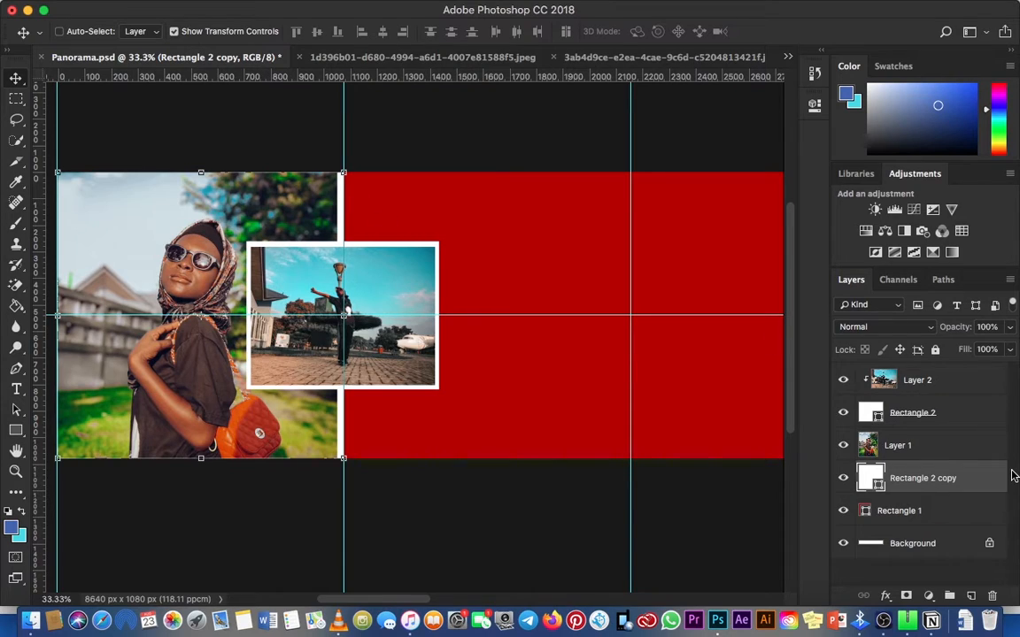
left_click(931, 389)
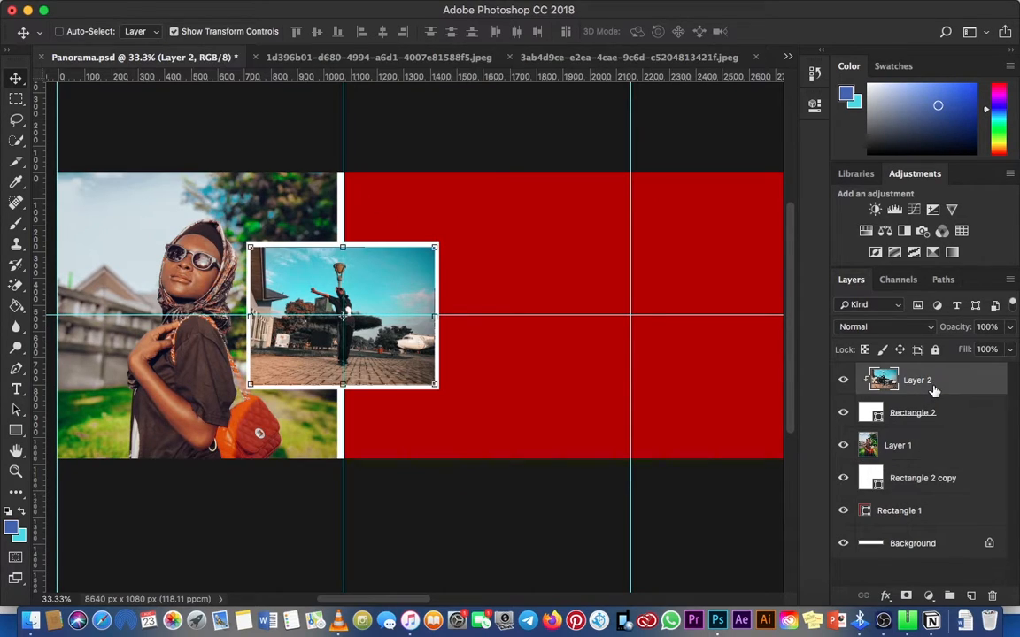
right_click(519, 400)
key("Escape")
- Add an empty layer directly above the red Rectangle 1 and set the Rectangle tool's fill to the recently used pink
left_click(938, 511)
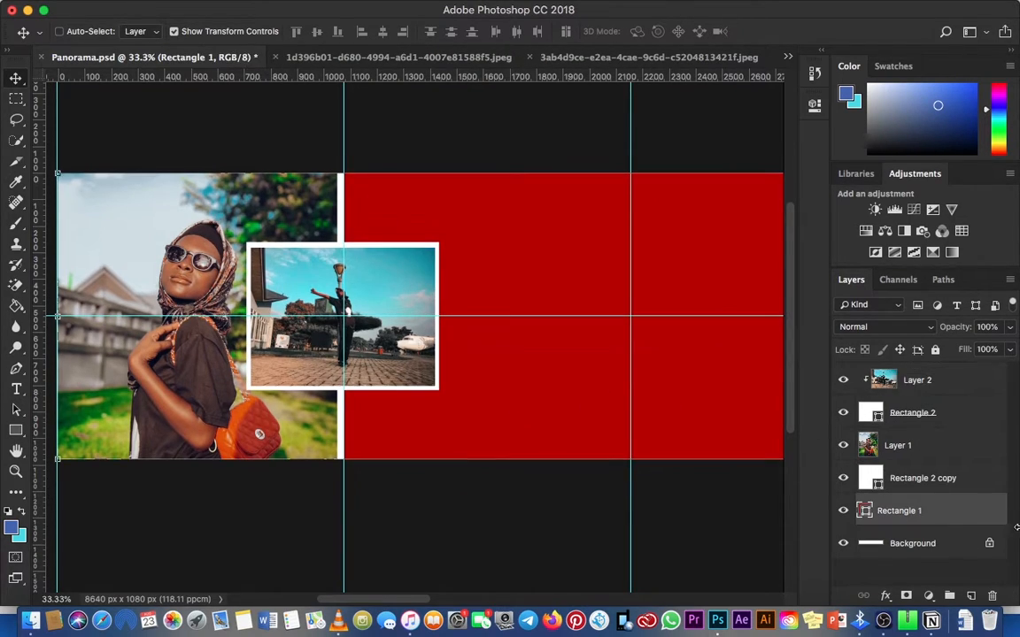
left_click(970, 597)
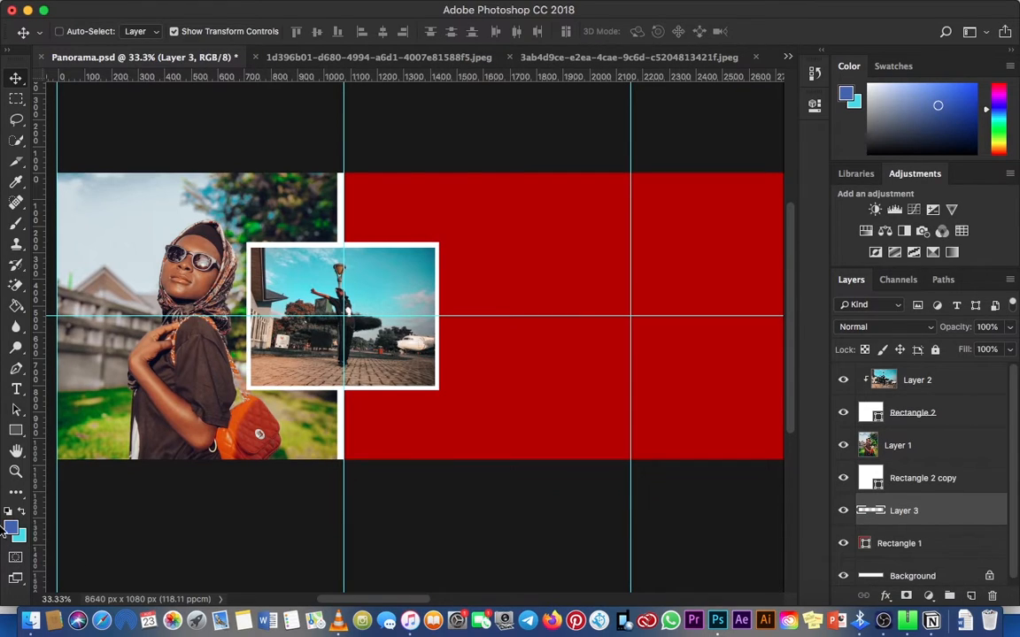
left_click(16, 432)
left_click(144, 31)
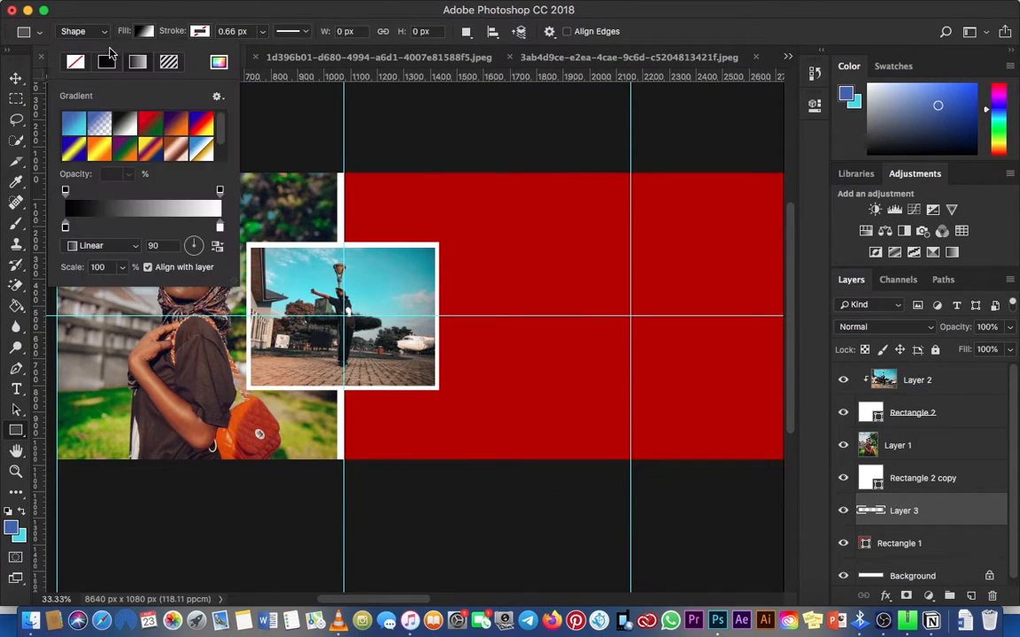
left_click(75, 63)
left_click(78, 116)
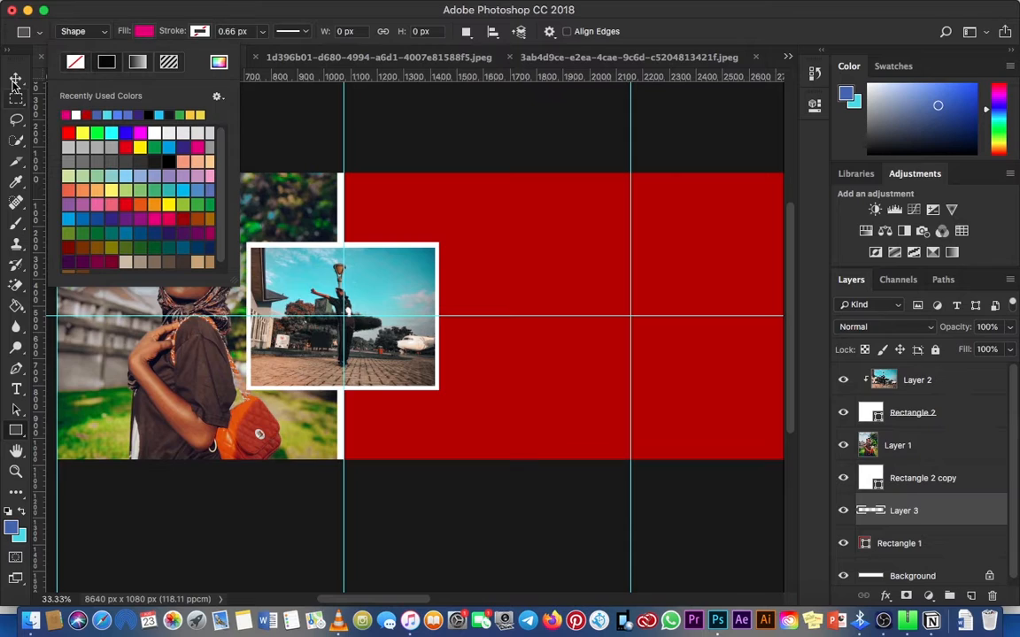
left_click(16, 79)
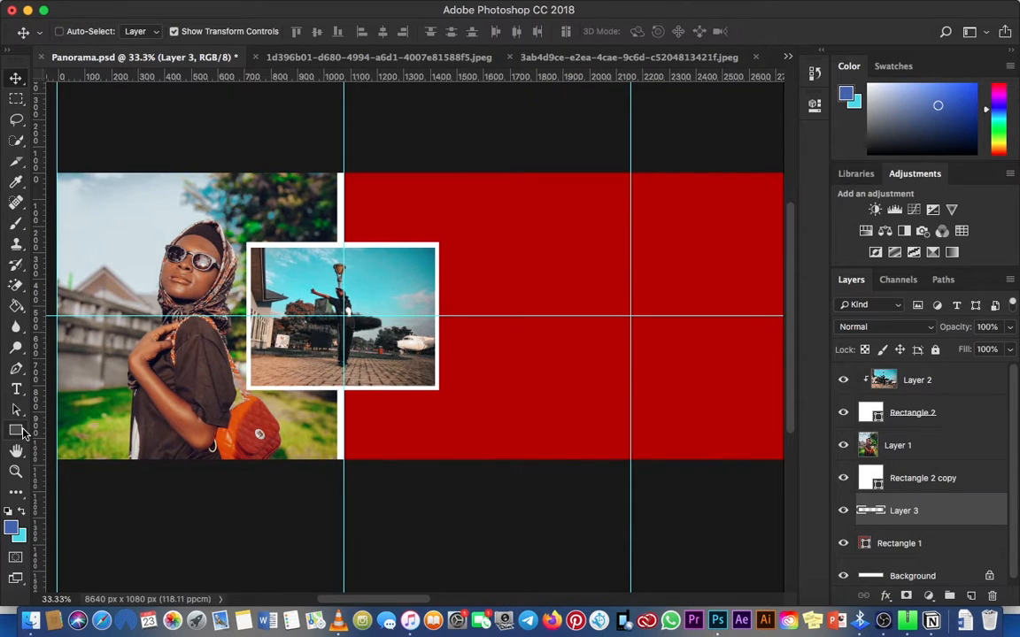
- Create a pink rectangle 1080 px wide and 1080 px high on the empty layer above the red Rectangle 1
left_click(16, 431)
left_click(554, 241)
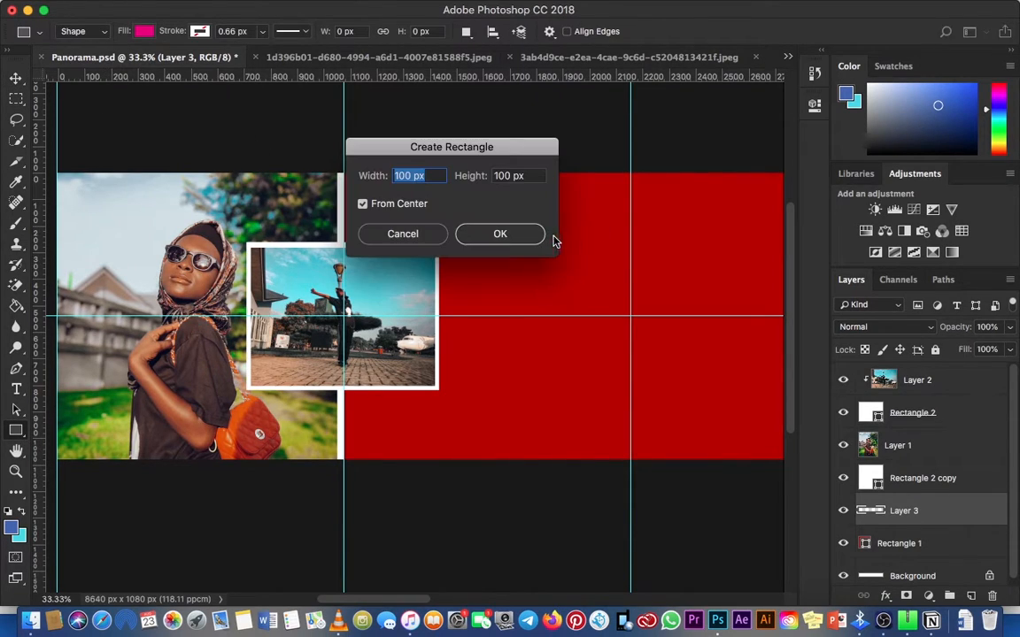
left_click(405, 175)
type("8")
key("Tab")
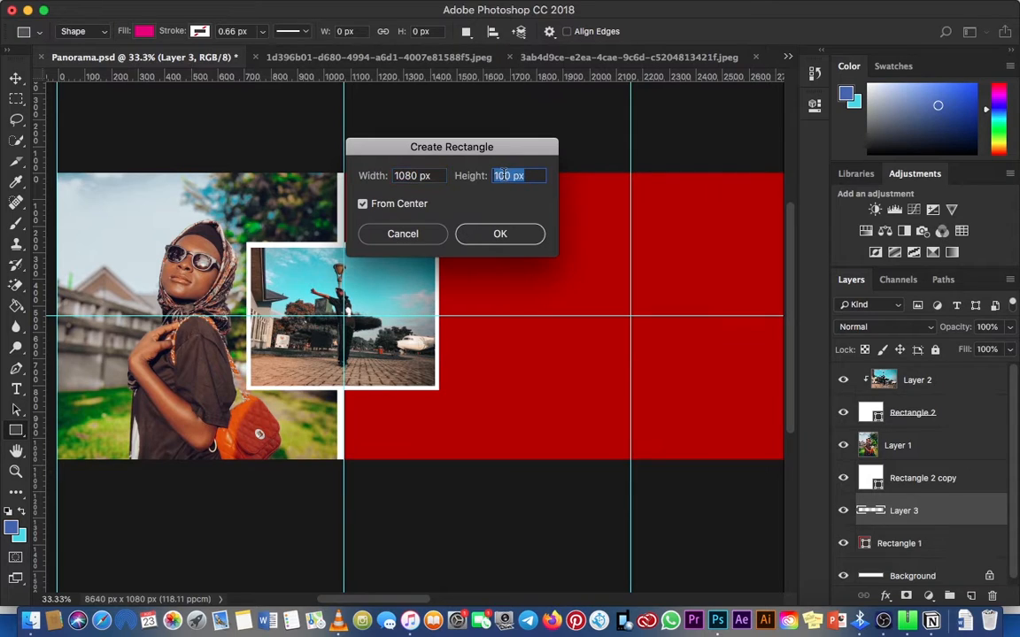
type("1080")
left_click(500, 233)
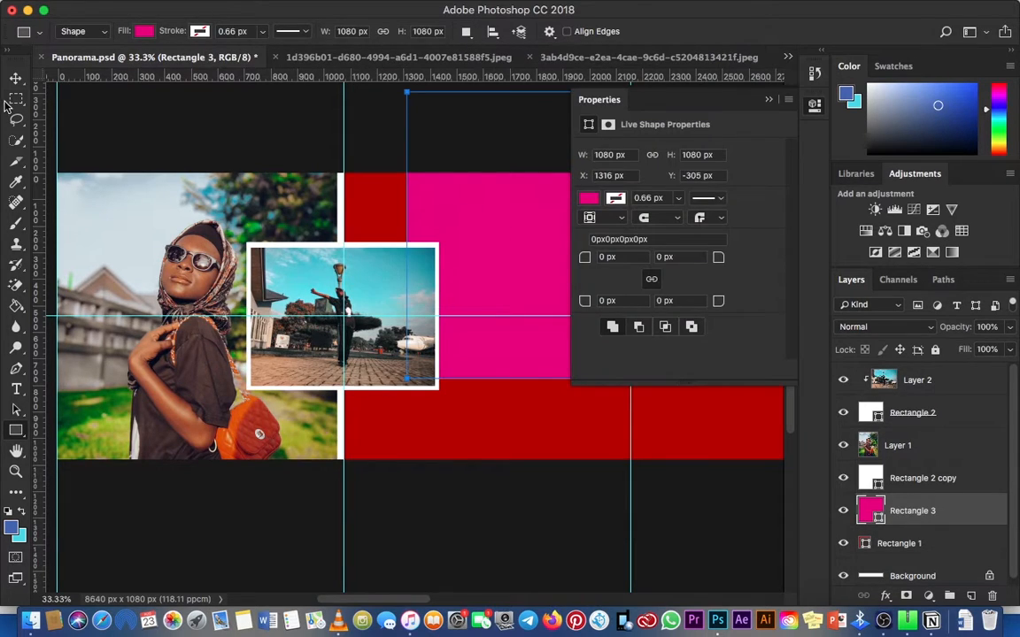
- Move the pink square into the second panel so that it fills the space between that panel's two vertical guides
left_click(16, 77)
left_click(763, 98)
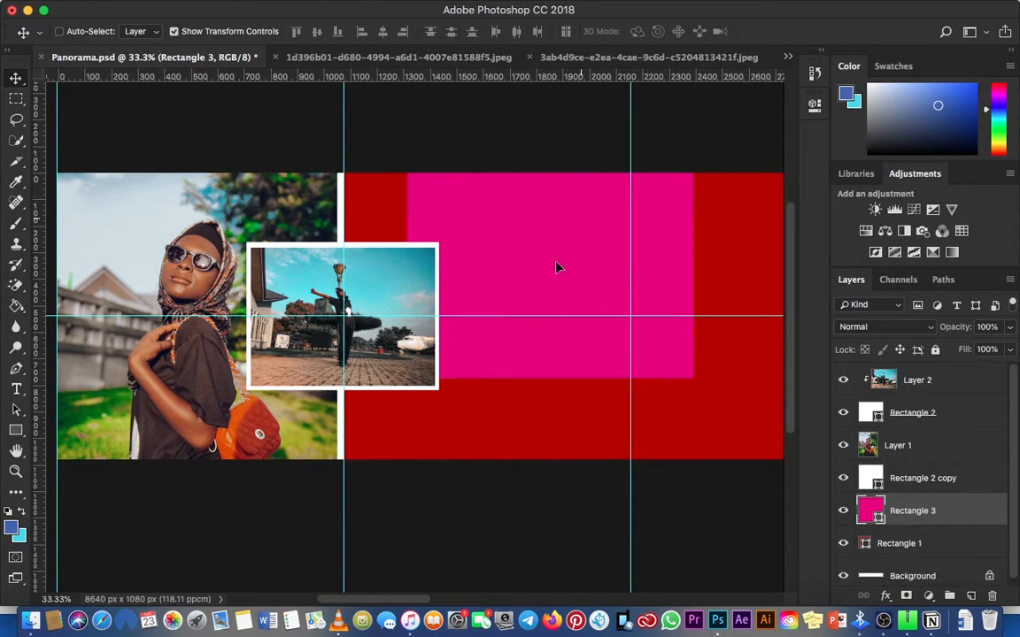
left_click_drag(558, 268, 522, 300)
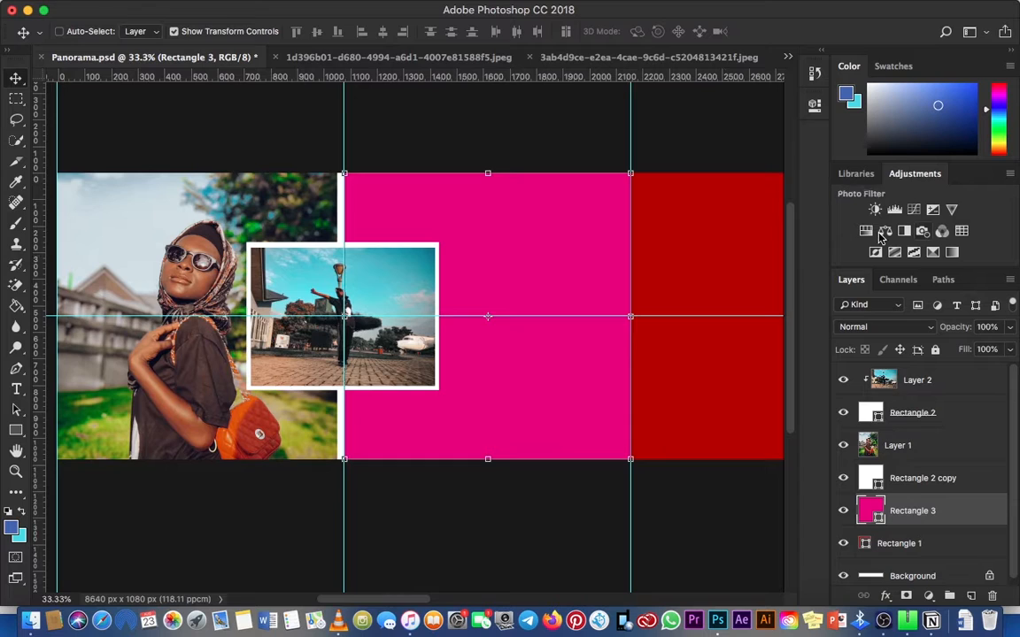
- Look through the open photos and bring up 89c581a1-c31b-4c11-9308-9c7ea4215351.jpeg, the portrait in front of the tree
left_click(673, 56)
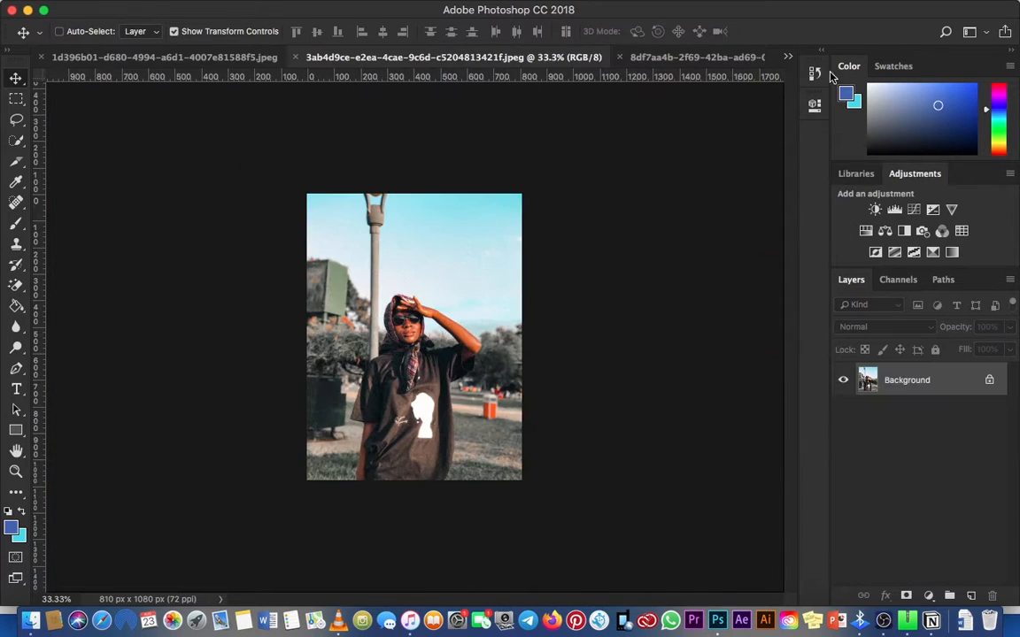
left_click(788, 56)
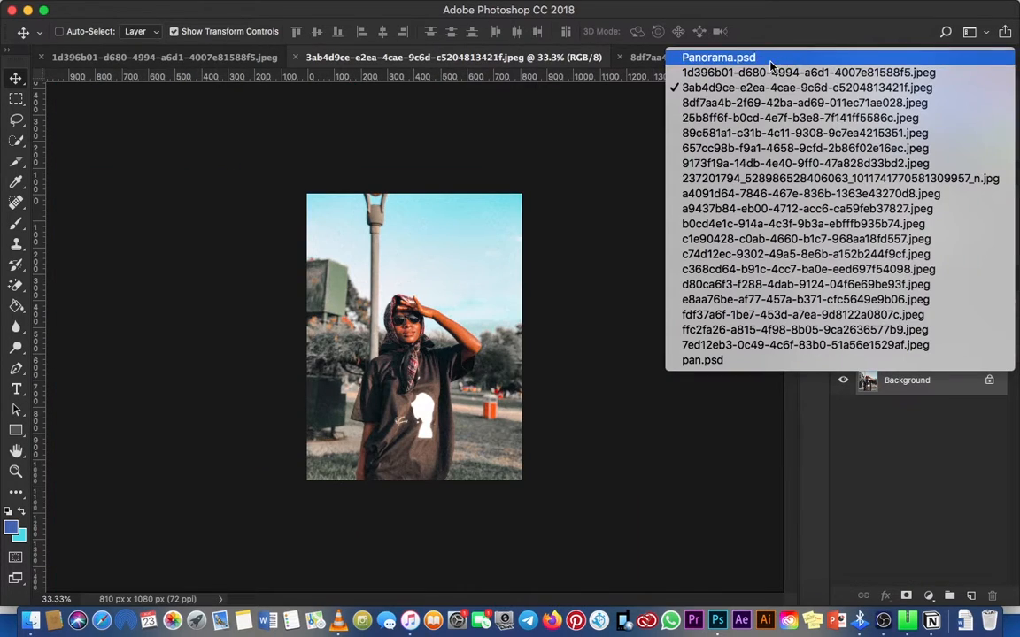
left_click(765, 116)
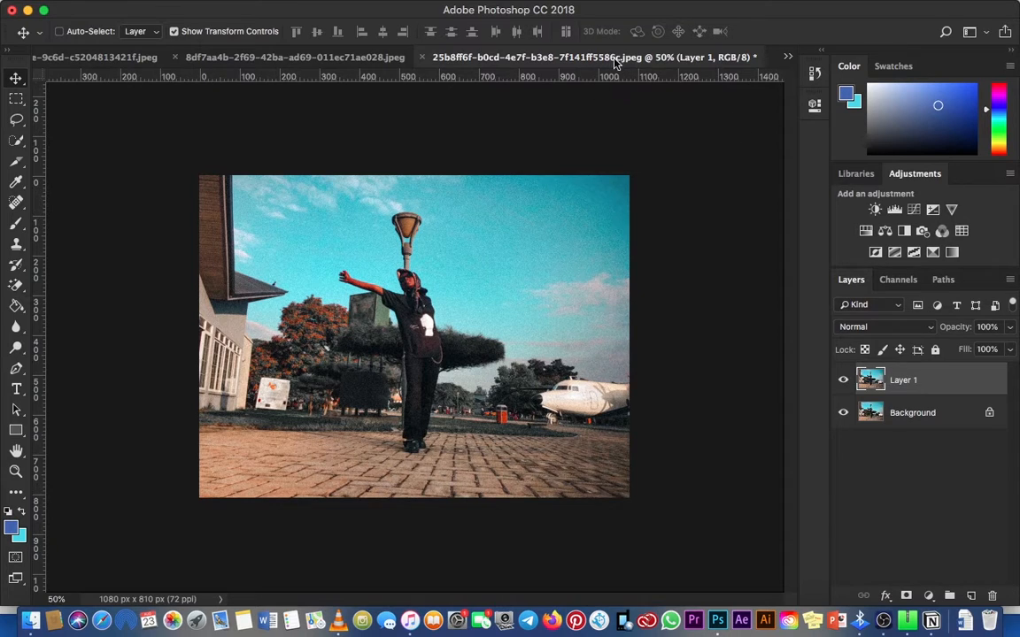
left_click(788, 56)
left_click(690, 122)
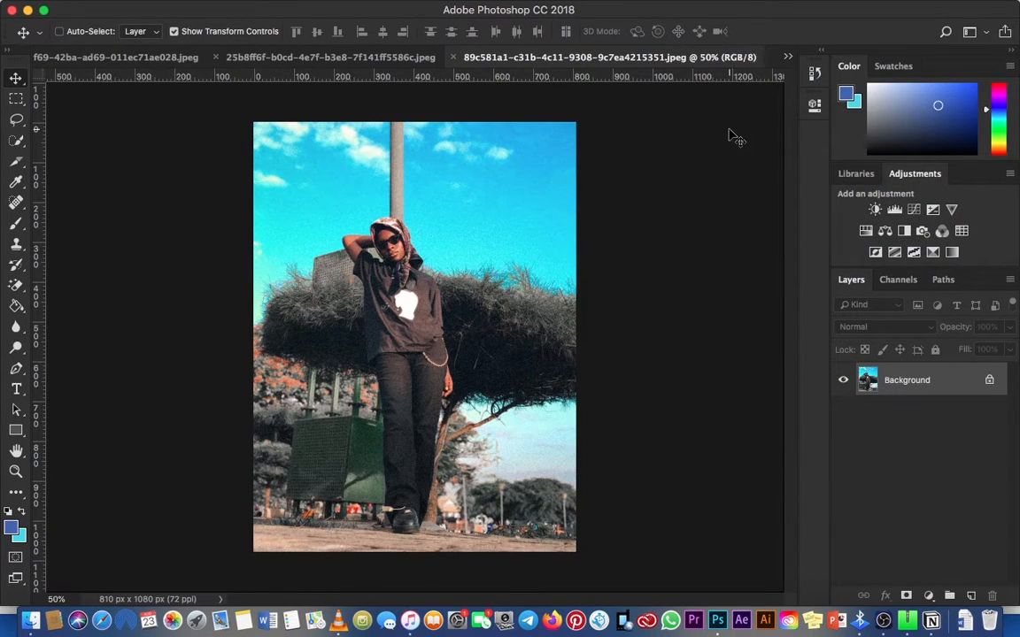
- Duplicate the tree portrait's background onto a new layer and copy that layer
key("super+j")
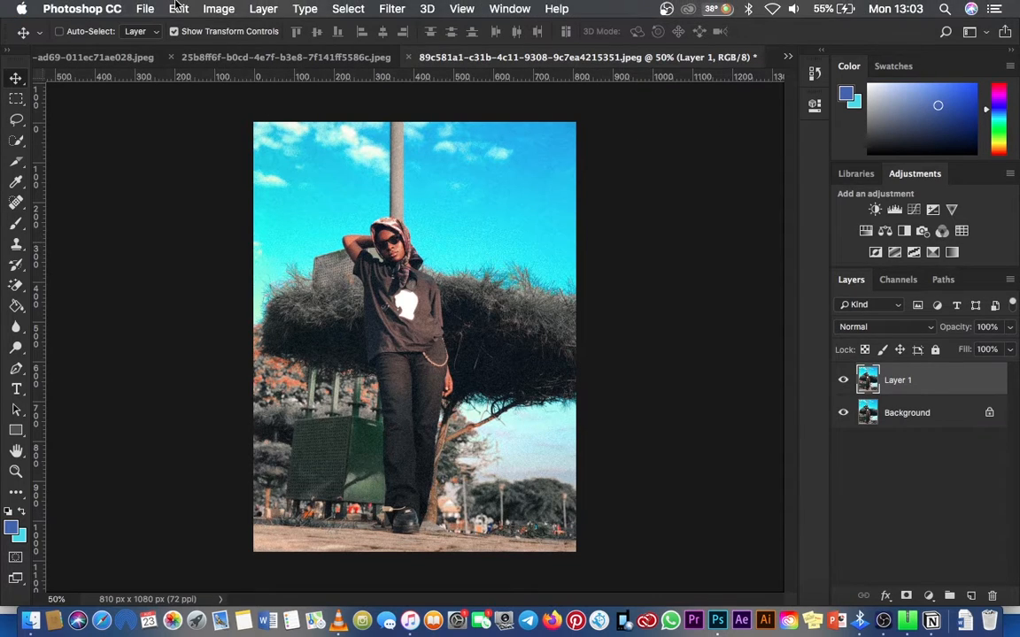
left_click(178, 8)
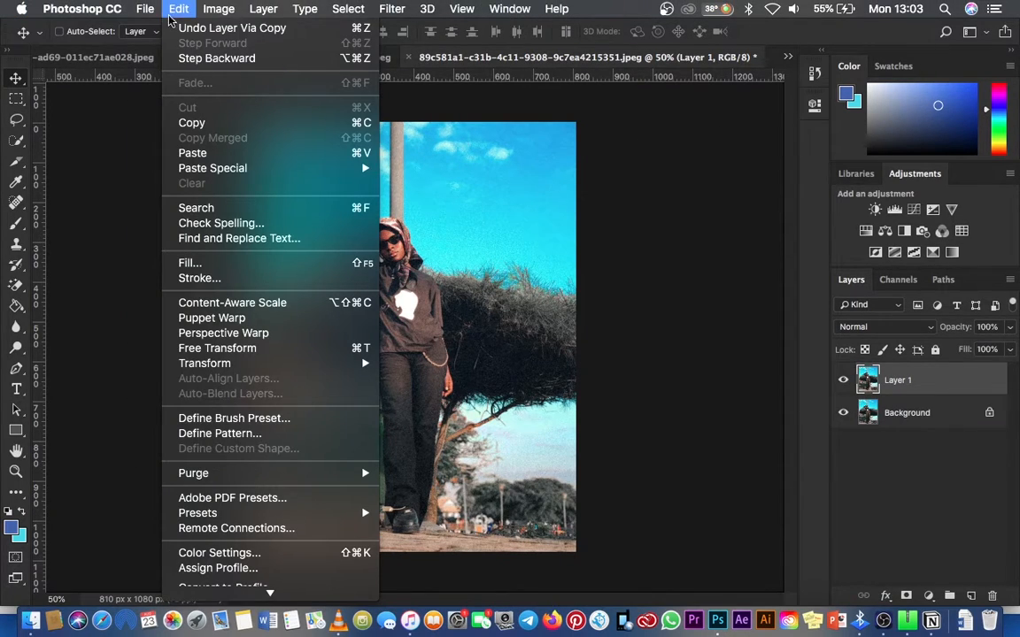
left_click(192, 123)
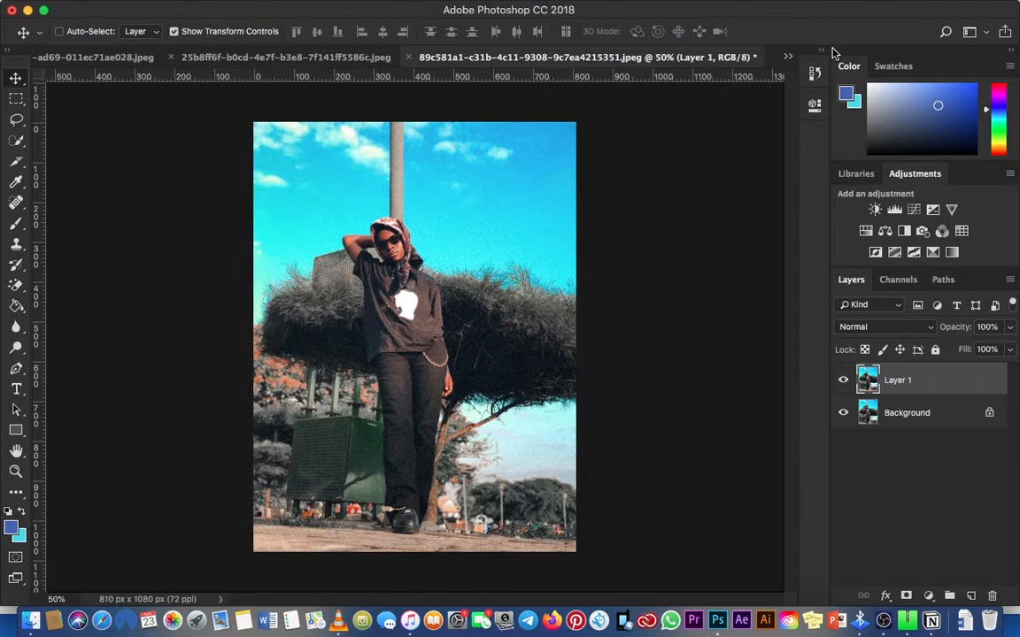
- Paste the copied tree portrait into Panorama.psd directly above the pink Rectangle 3
left_click(788, 57)
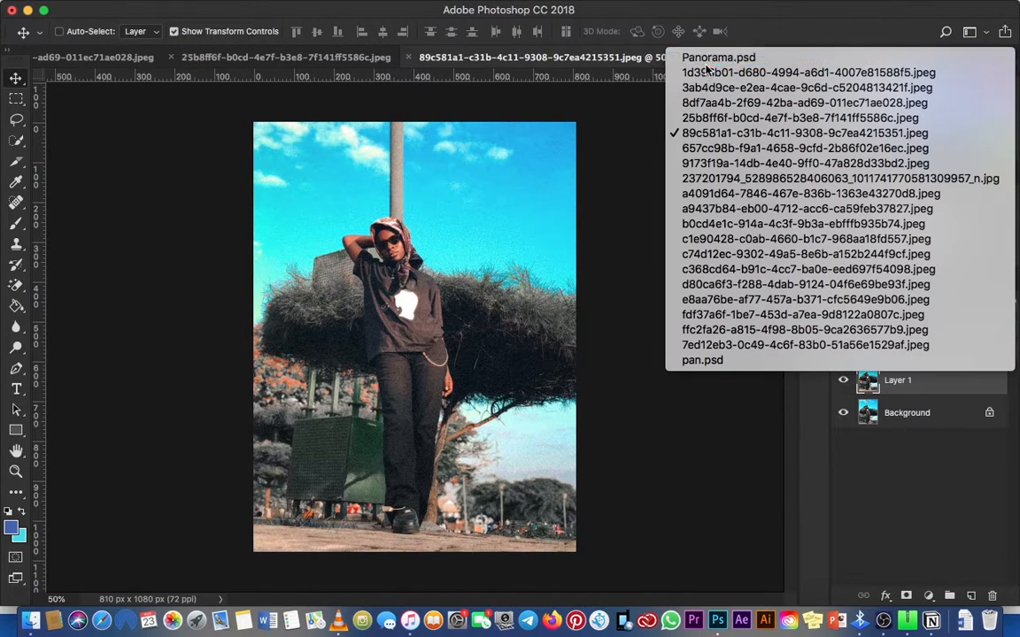
left_click(708, 60)
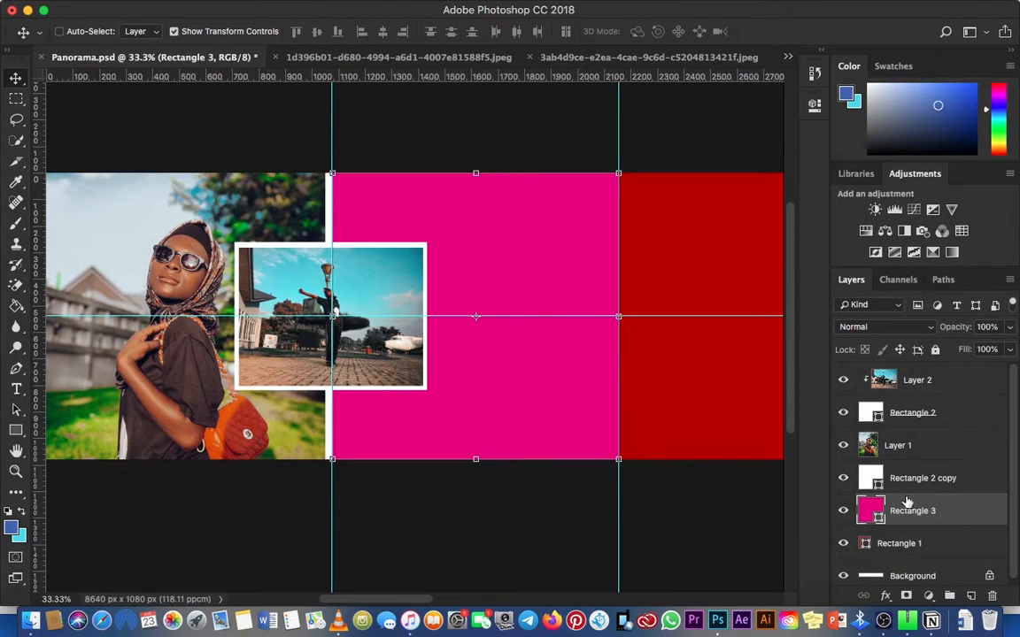
mouse_move(7, 7)
left_click(144, 9)
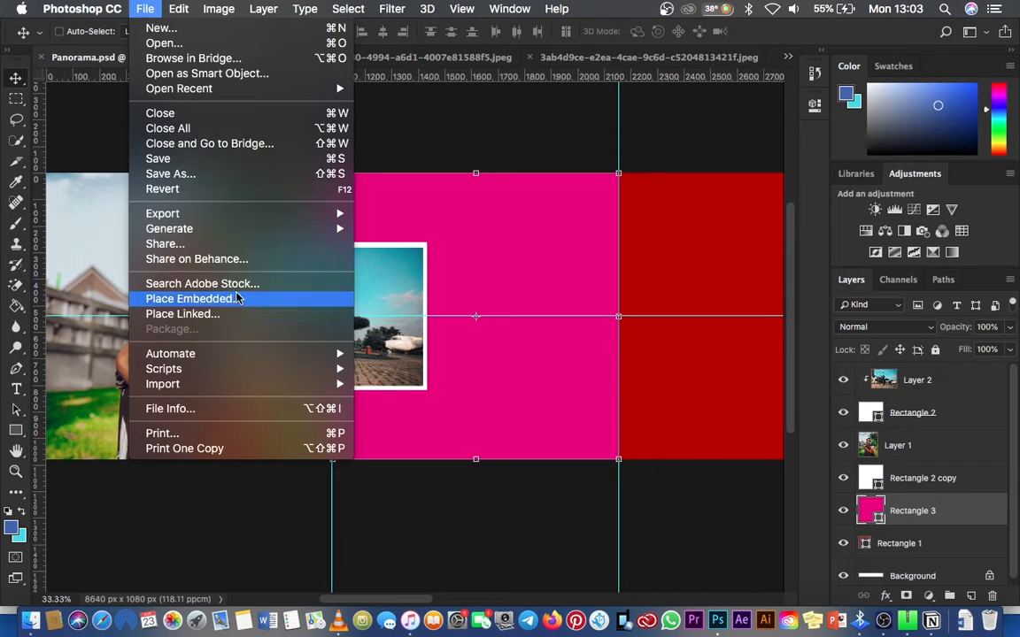
mouse_move(179, 10)
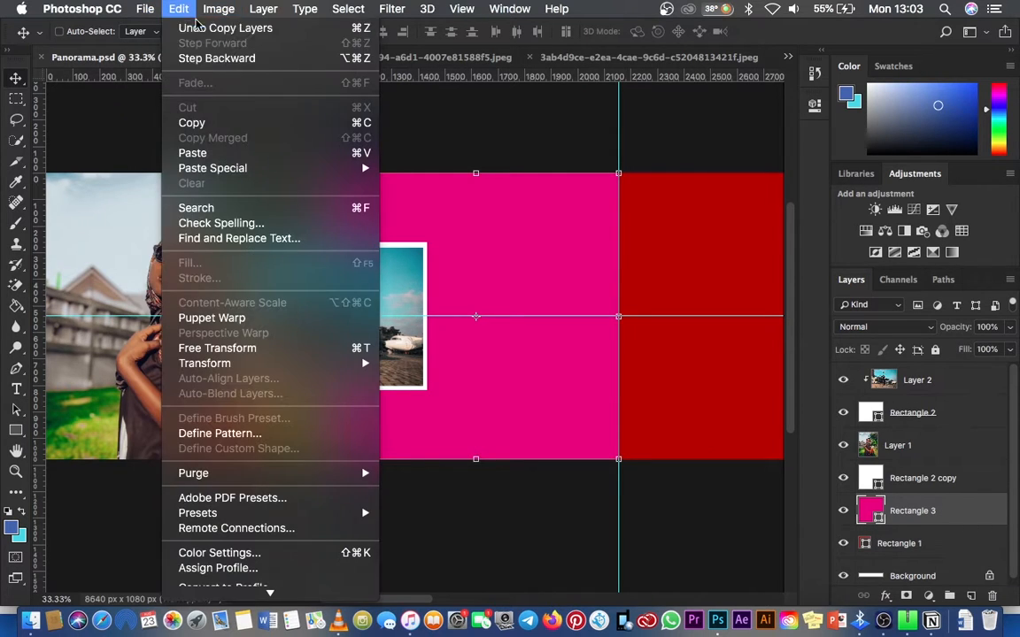
left_click(194, 155)
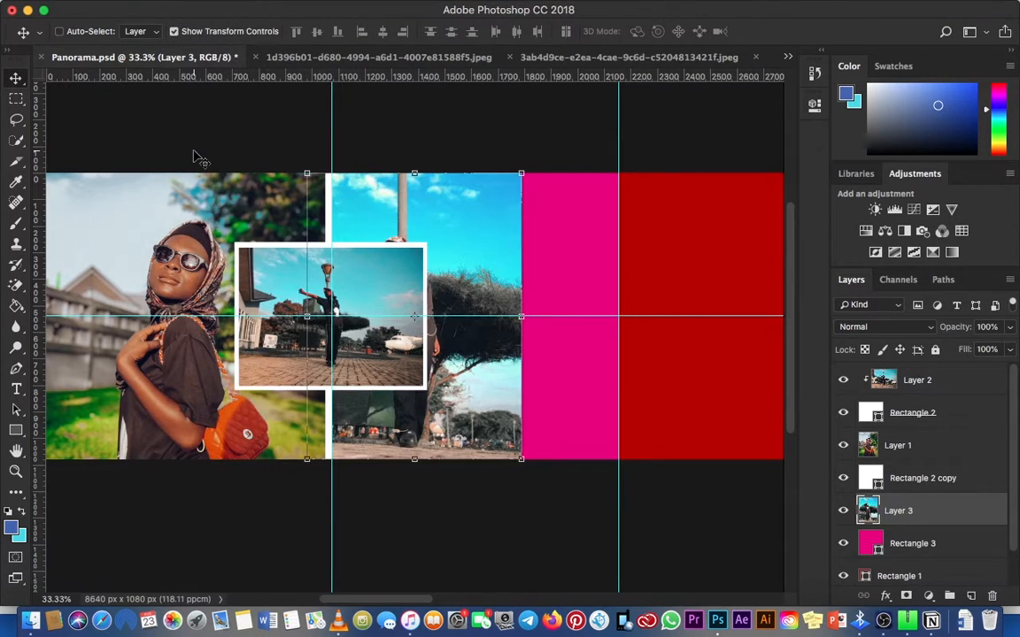
- Enlarge the pasted tree portrait beyond the canvas height and align its left edge with the second panel's left guide
left_click_drag(447, 288, 399, 282)
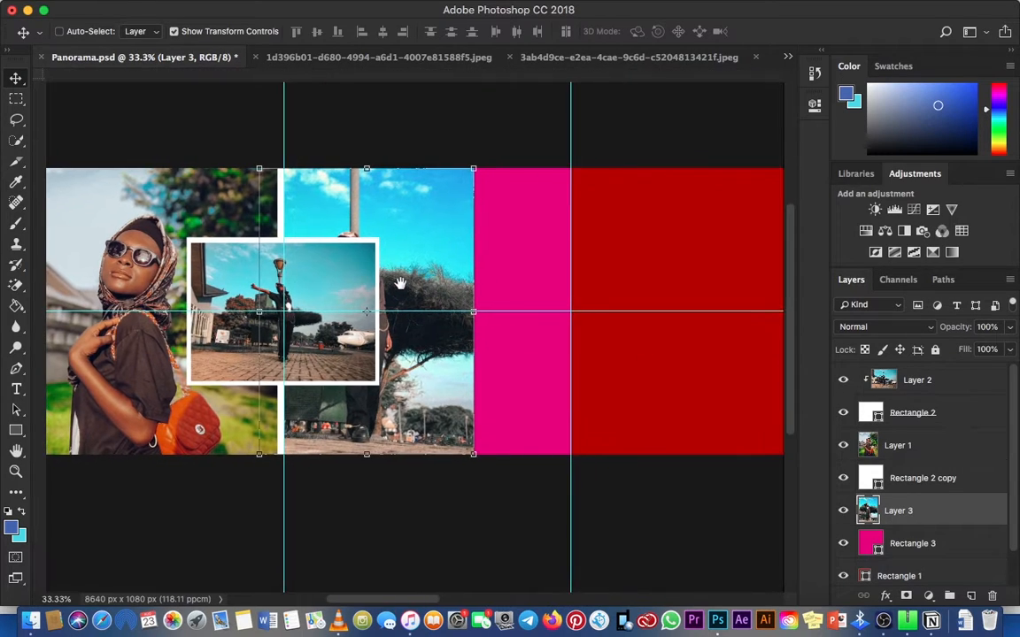
left_click_drag(448, 222, 396, 202)
left_click_drag(498, 169, 517, 143)
left_click_drag(461, 199, 470, 199)
key("Return")
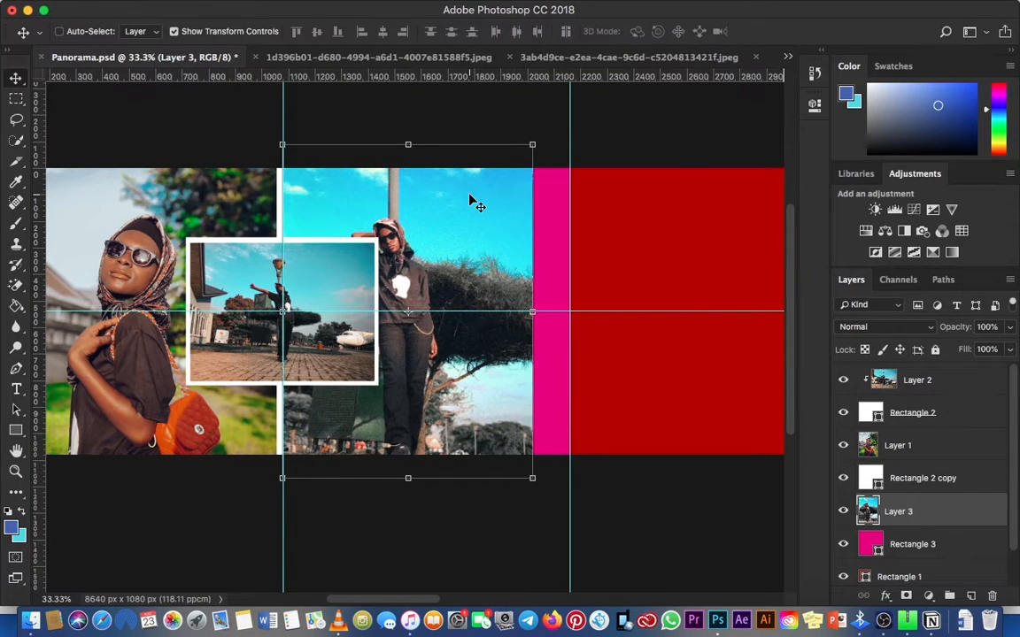
- Nudge the tree portrait upward within the second panel so that more of its lower part shows
key("Up")
key("Up")
key("Up")
key("Up")
key("Up")
key("Up")
key("Up")
key("Up")
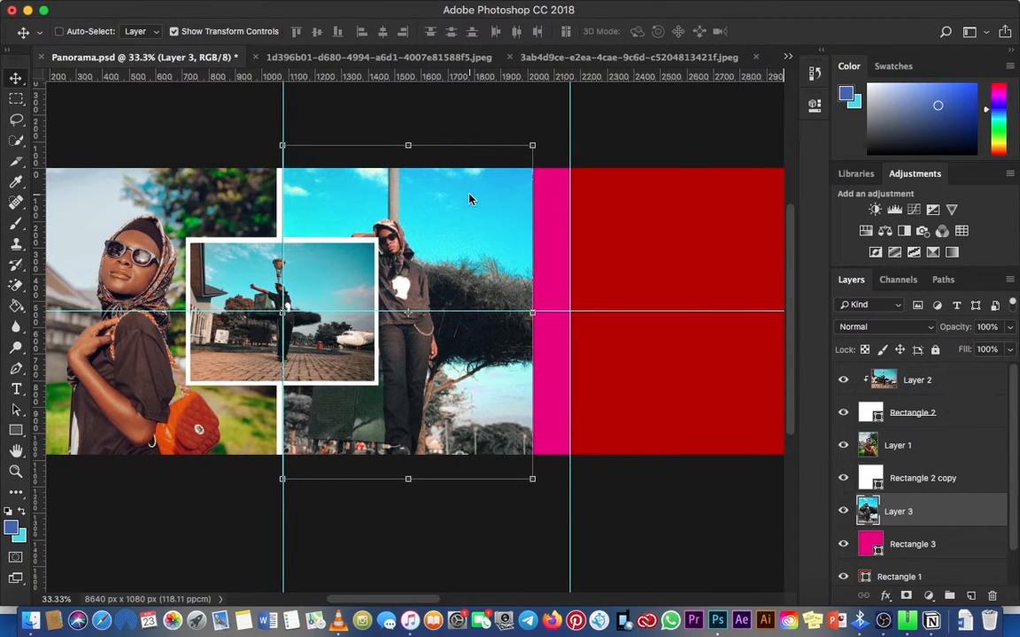
key("Up")
key("Up")
key("Up")
key("Up")
key("Up")
key("Up")
key("Up")
key("Up")
key("Up")
key("Up")
key("Up")
key("Up")
key("Up")
key("Up")
key("Up")
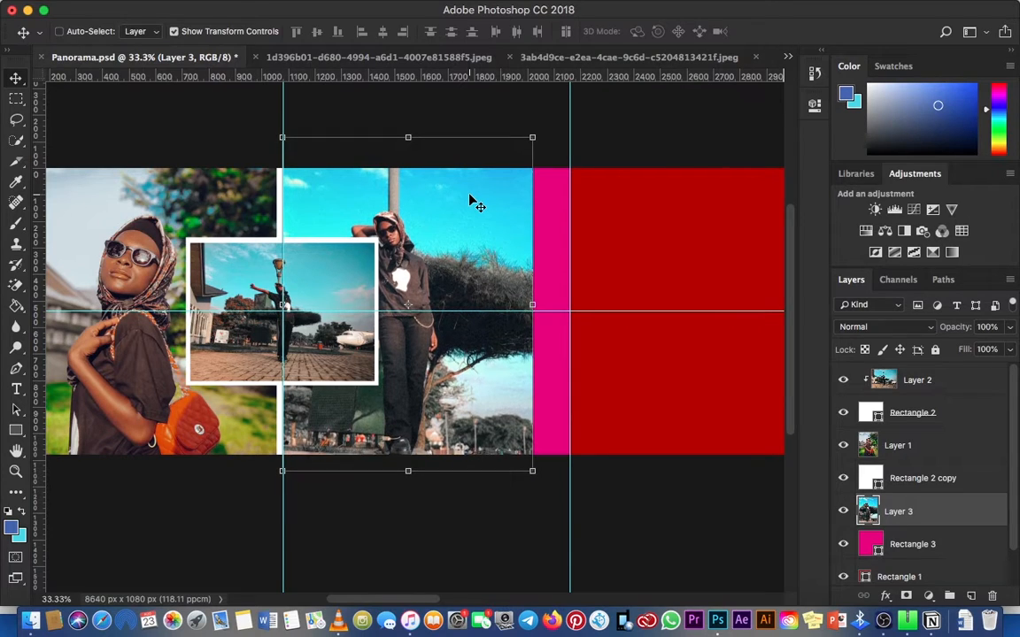
- Enlarge the tree portrait about its centre until only a narrow pink strip remains along the second panel's right guide
key("super+minus")
key("z")
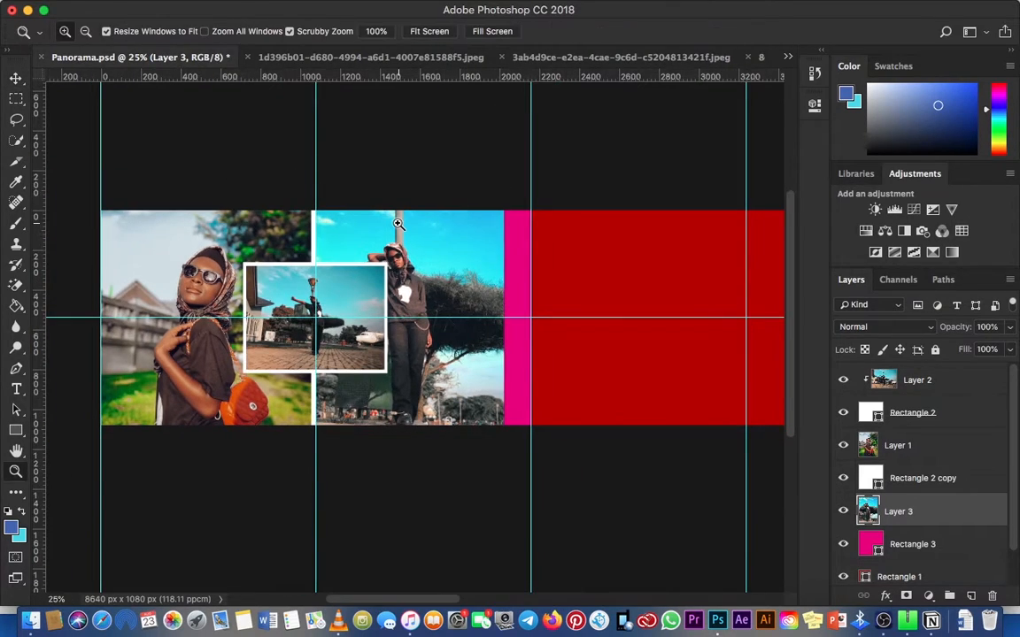
left_click(487, 297)
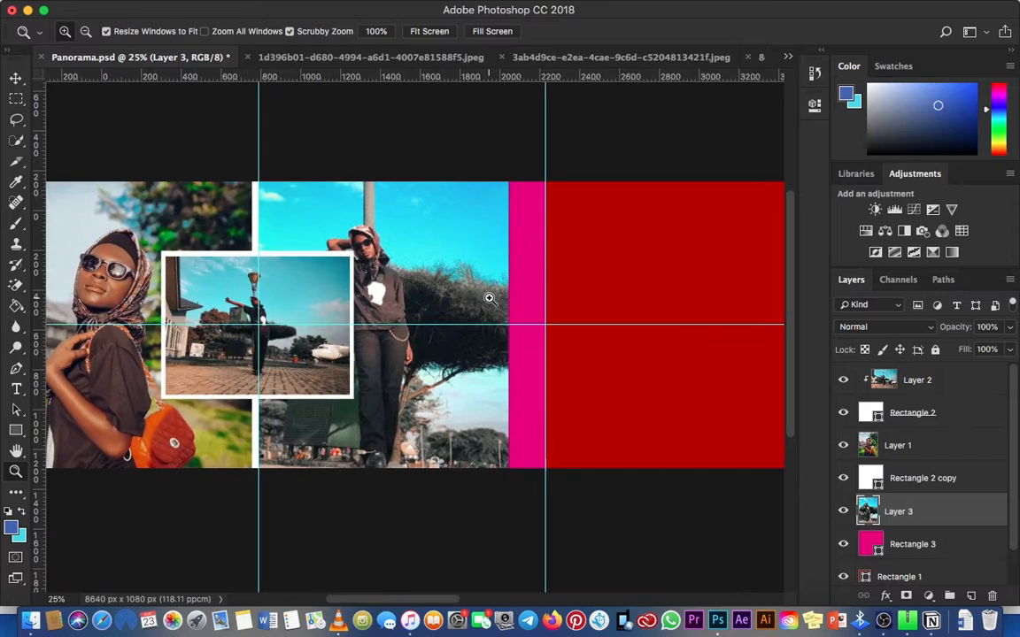
left_click_drag(487, 297, 369, 287)
key("v")
key("super+minus")
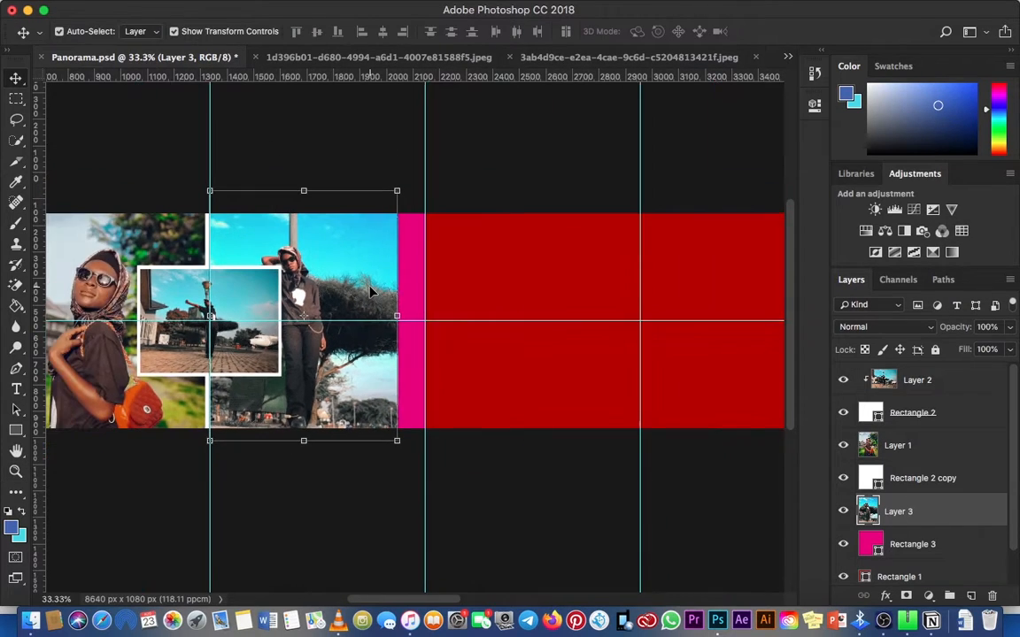
key("z")
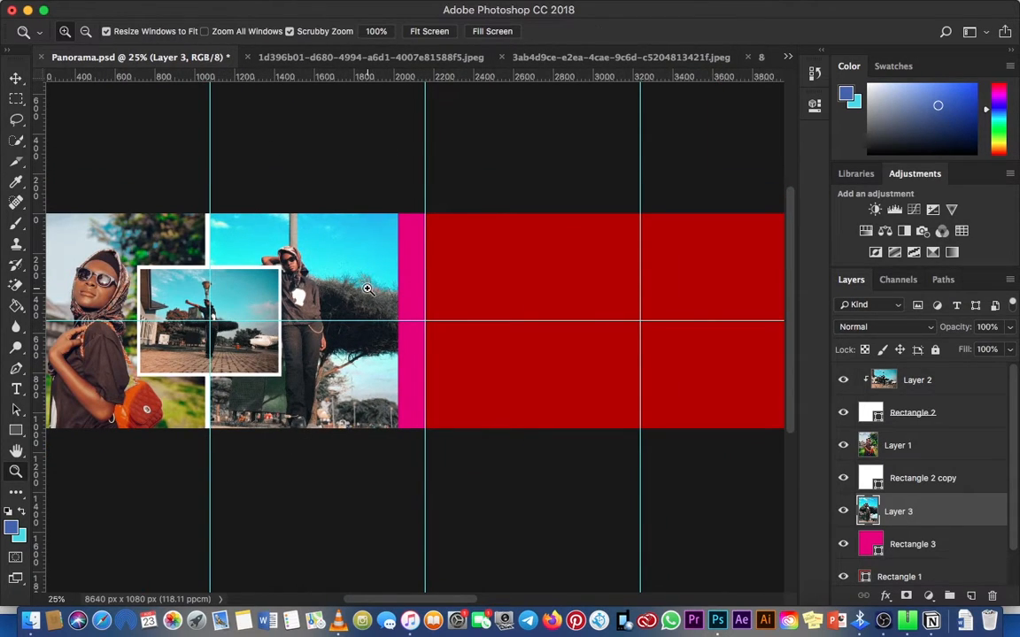
key("v")
left_click_drag(400, 189, 426, 170)
key("Return")
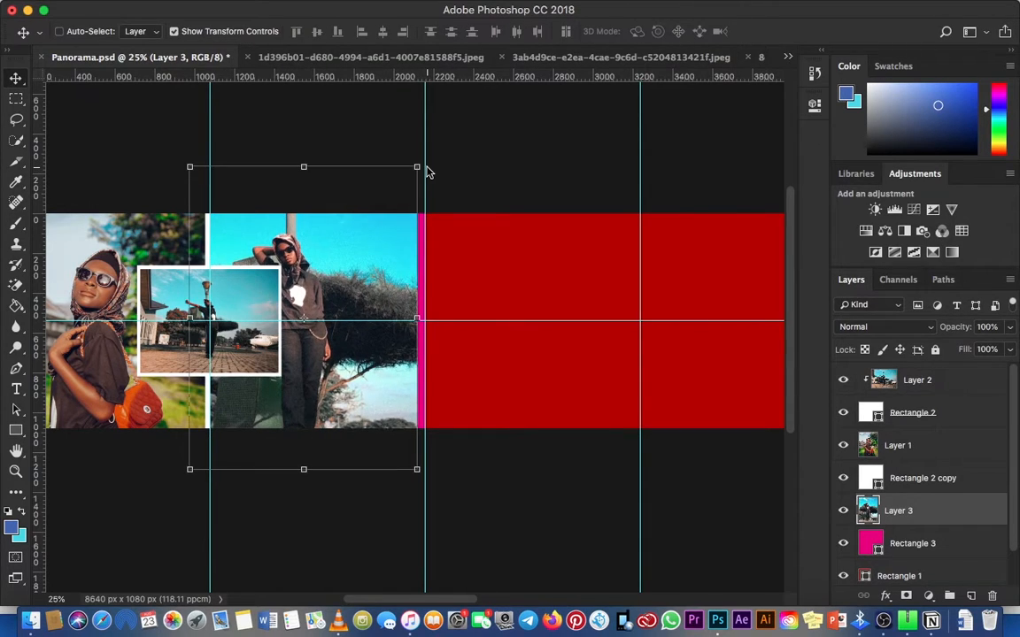
- Change the fill of the pink Rectangle 3 to the recently used white
left_click(924, 535)
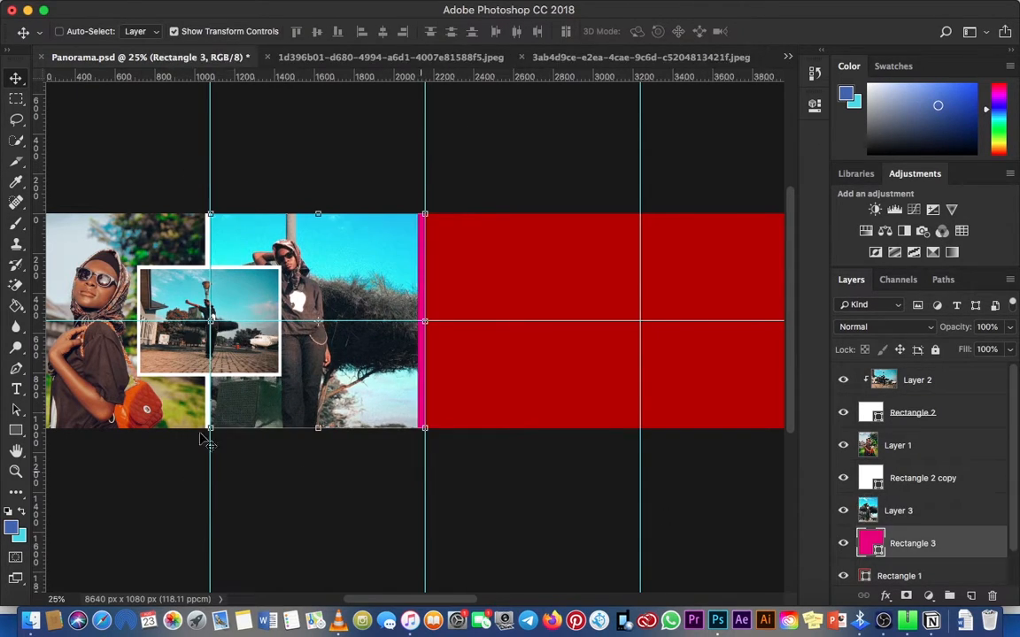
left_click(15, 429)
left_click(143, 31)
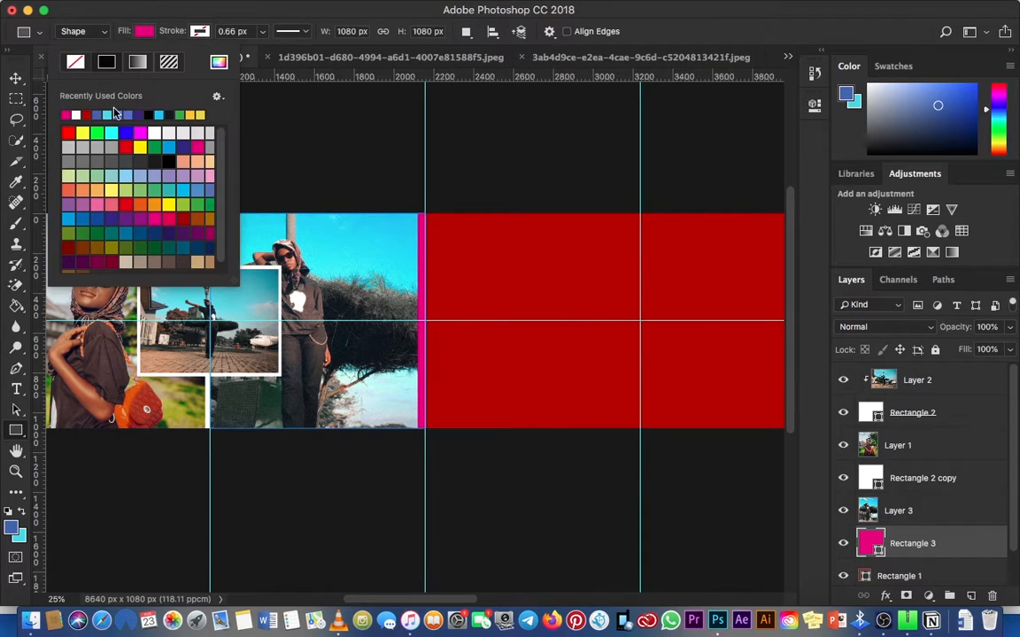
left_click(76, 113)
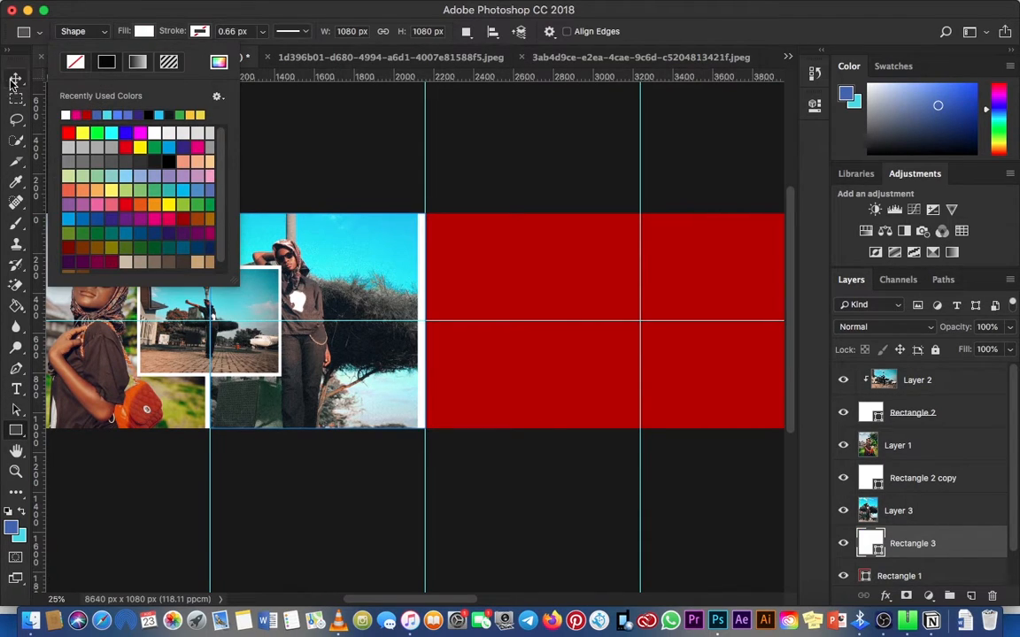
left_click(15, 80)
- Nudge the tree portrait, Layer 3, slightly right to narrow the white divider beside the red background, and check the edge up close
left_click(898, 512)
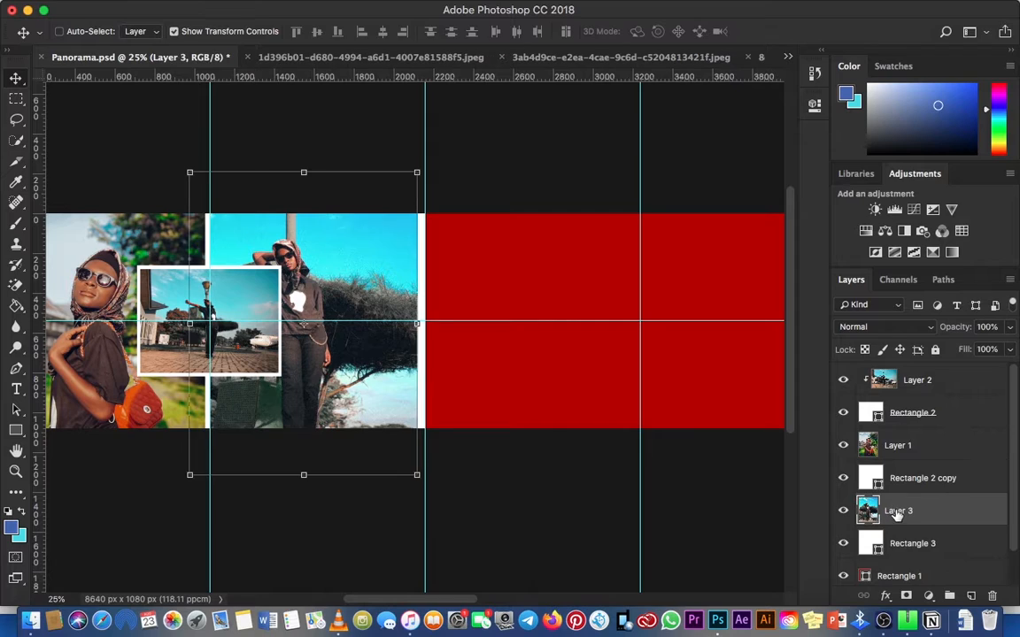
key("Left")
key("Left")
key("Left")
key("Left")
key("Left")
key("Left")
key("Left")
key("Left")
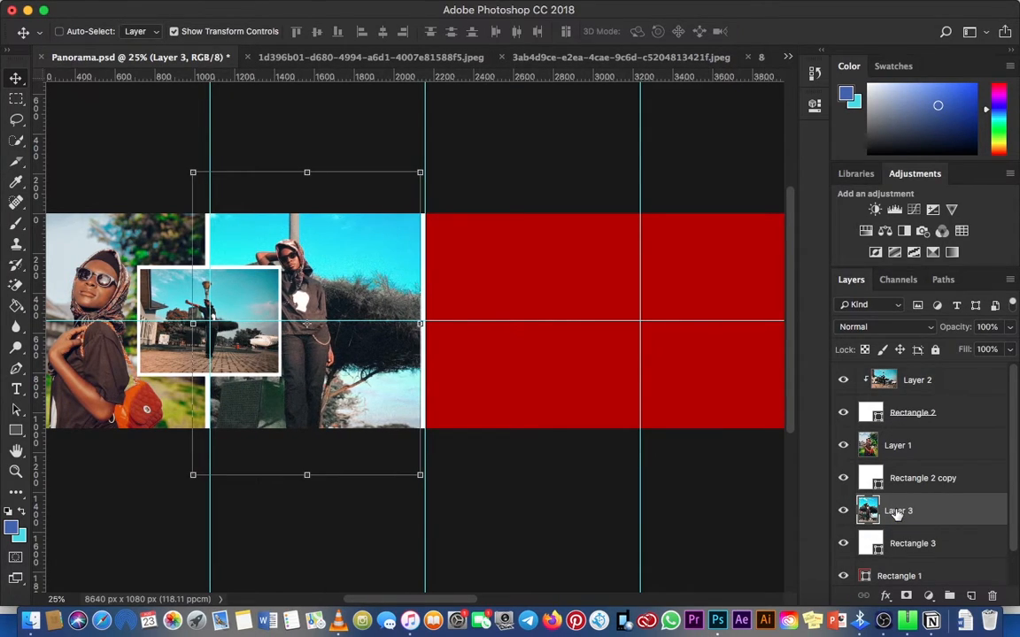
key("Right")
key("Right")
key("Right")
key("Right")
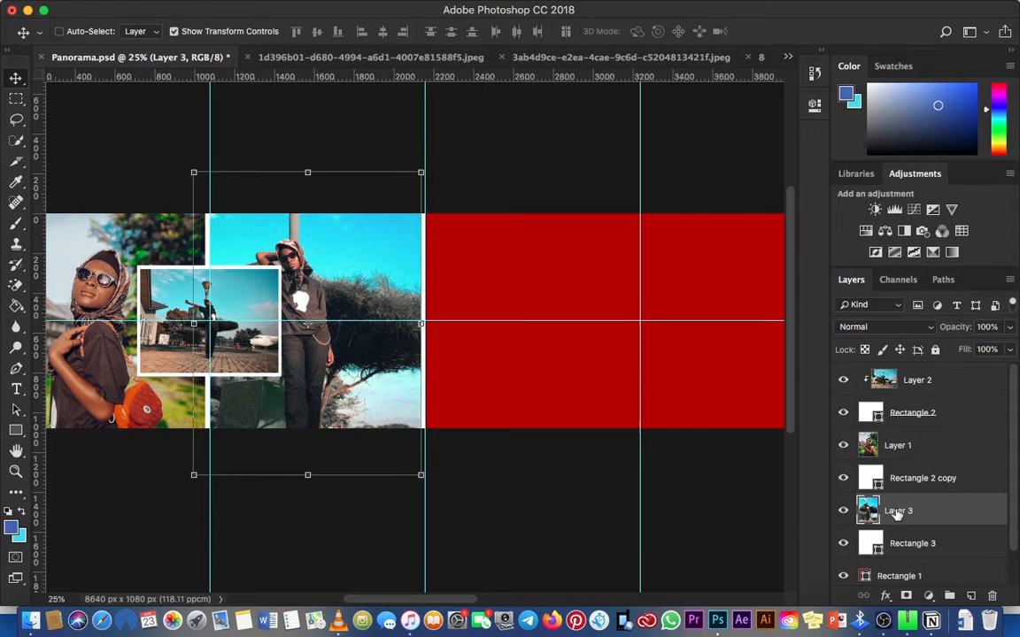
key("z")
left_click(437, 334)
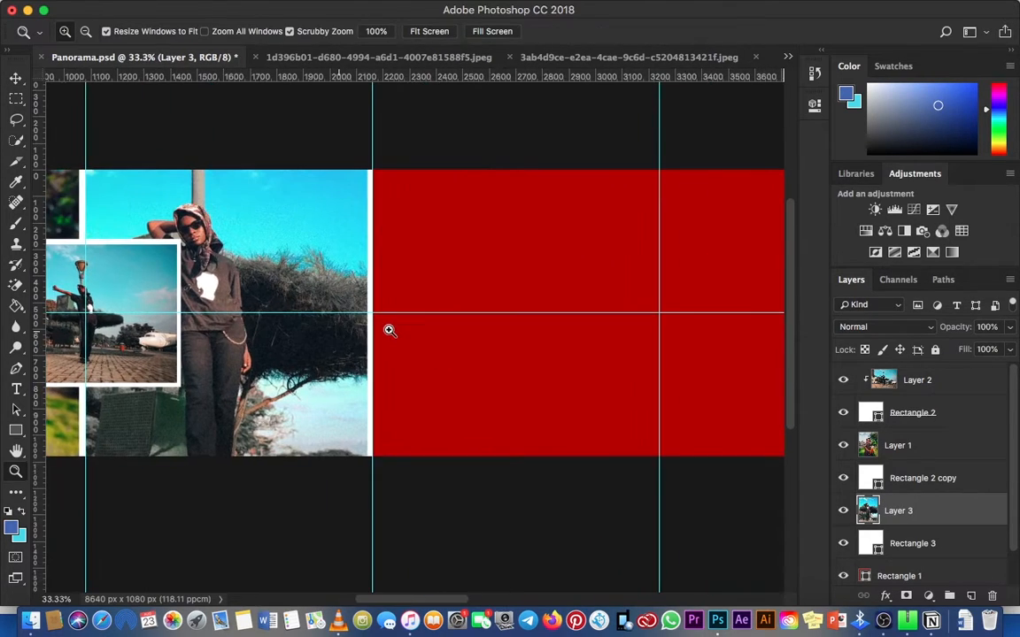
key("c")
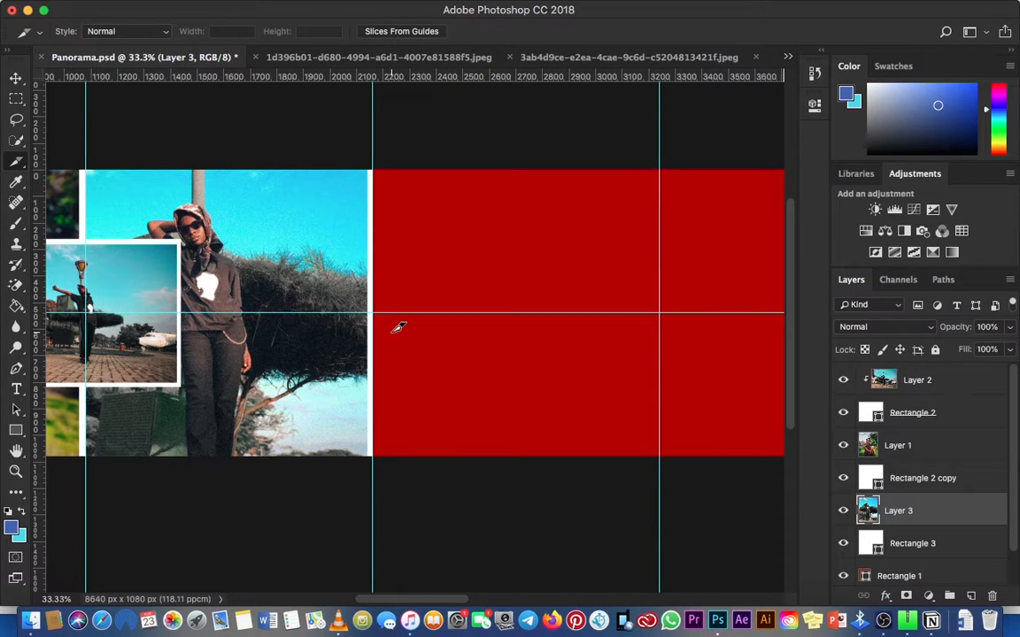
key("z")
key("v")
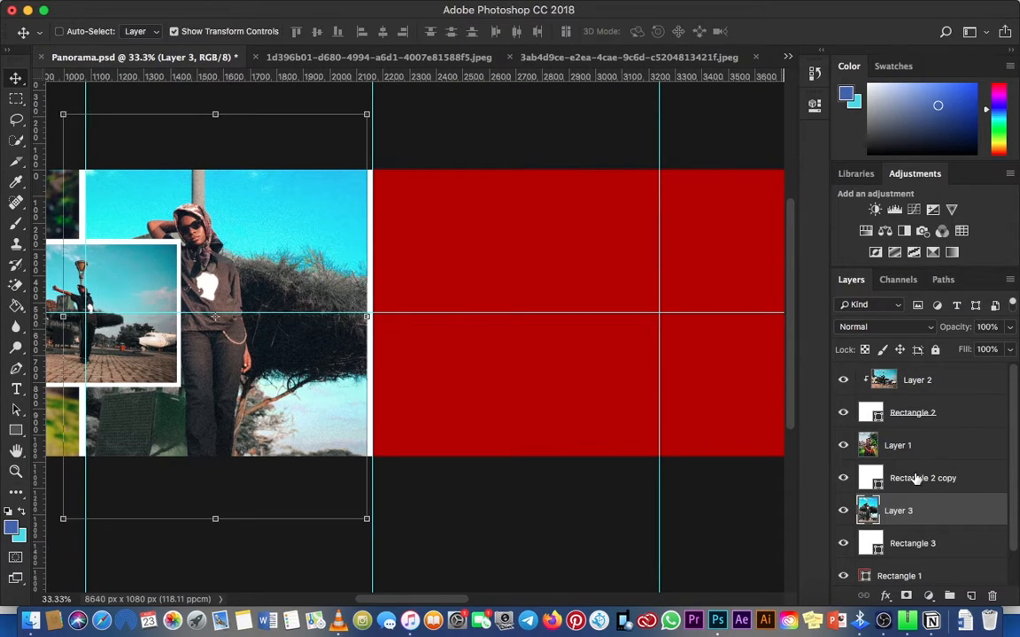
key("super+minus")
scroll(918, 523, "down", 1)
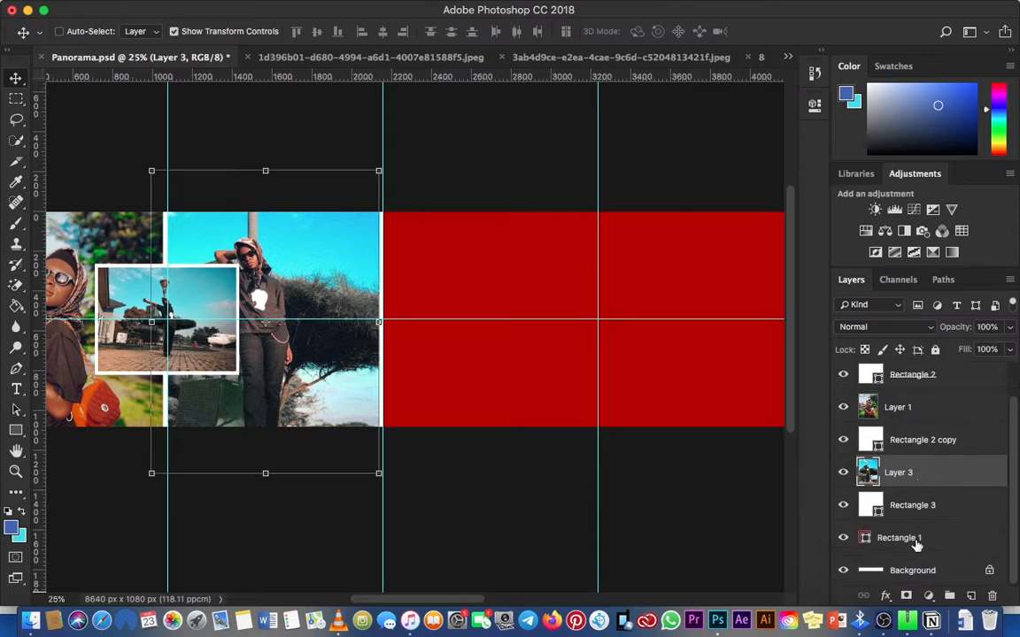
left_click(898, 537)
key("super+j")
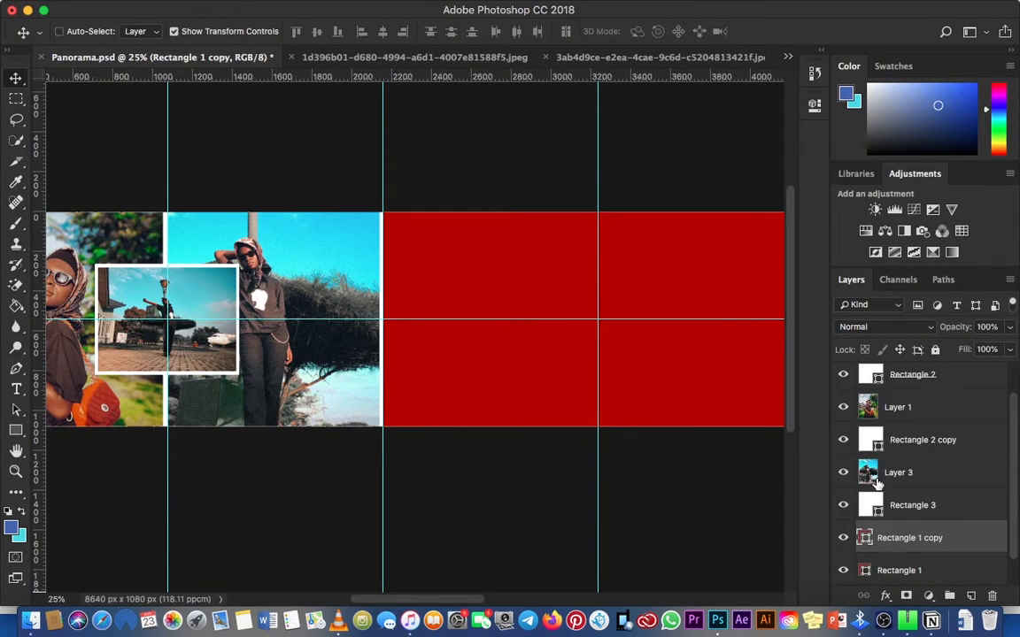
key("super+t")
left_click(712, 33)
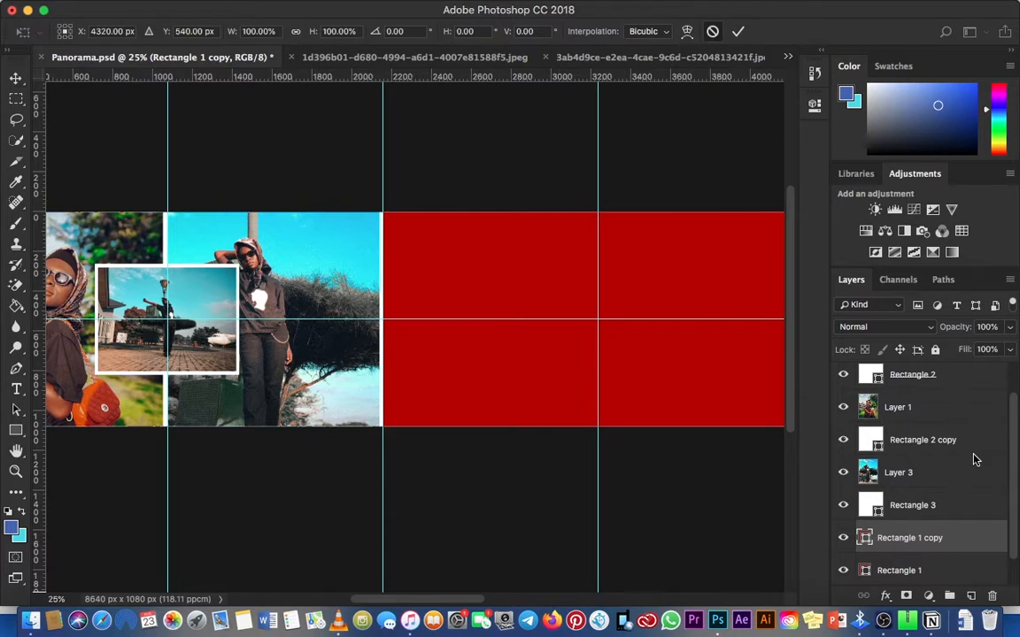
key("super+z")
- Duplicate the white Rectangle 3 into the third panel and fill the copy with blue
left_click(923, 513)
left_click_drag(308, 277, 525, 278)
key("super+j")
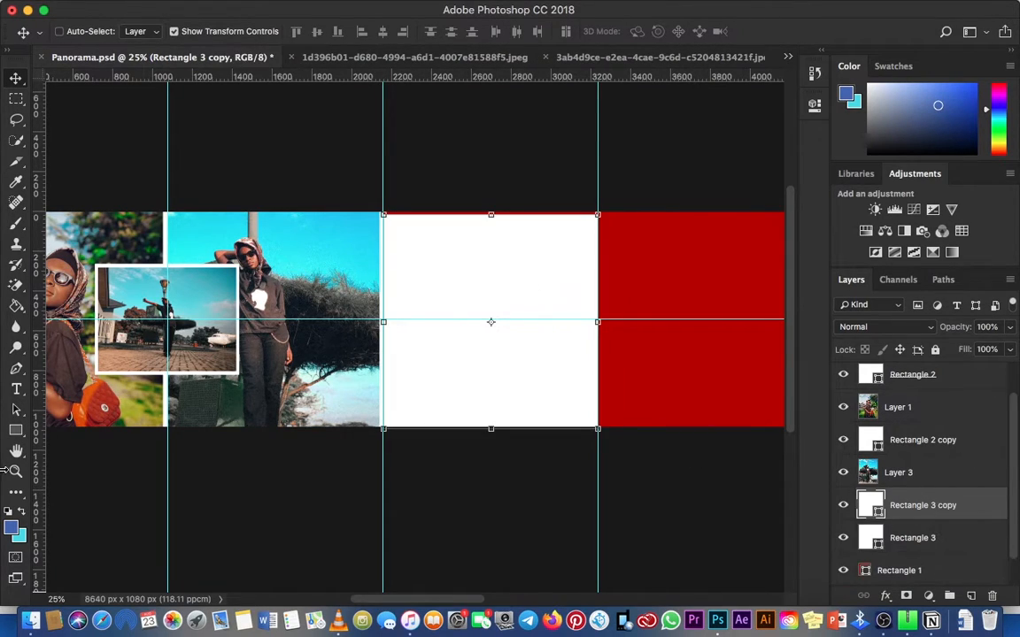
key("u")
left_click(143, 31)
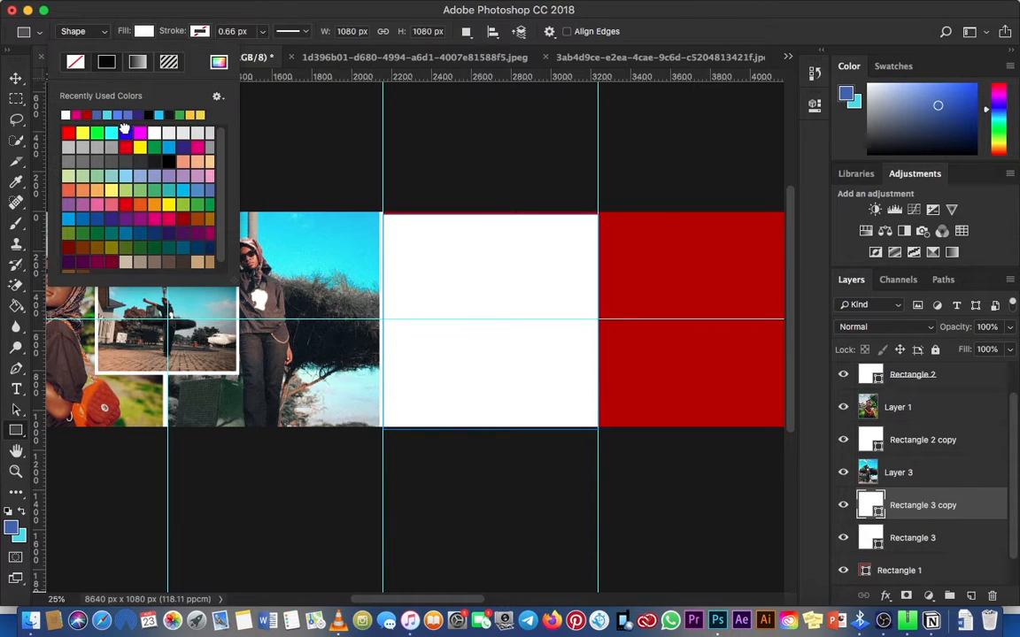
left_click(124, 131)
- Narrow the blue rectangle from its right edge to about 636 px wide, keeping it against the third panel's left guide
key("super+t")
left_click_drag(523, 337, 432, 337)
key("Return")
key("Return")
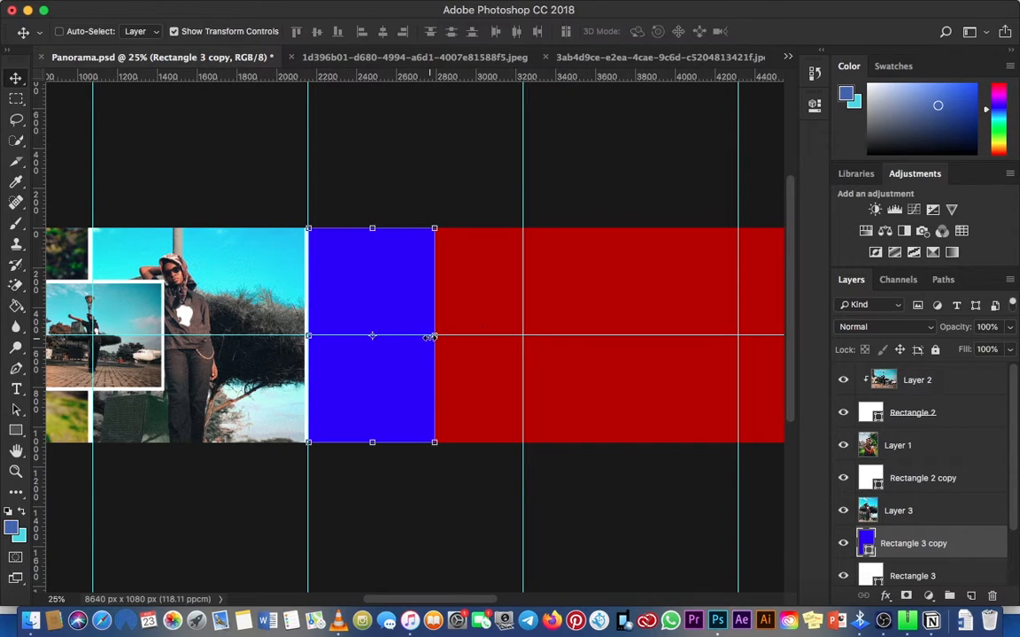
- Copy Layer 1, the red-cap and hand photo, from b0cd4e1c-914a-4c3f-9b3a-ebfffb935b74.jpeg and return to Panorama.psd
left_click(784, 60)
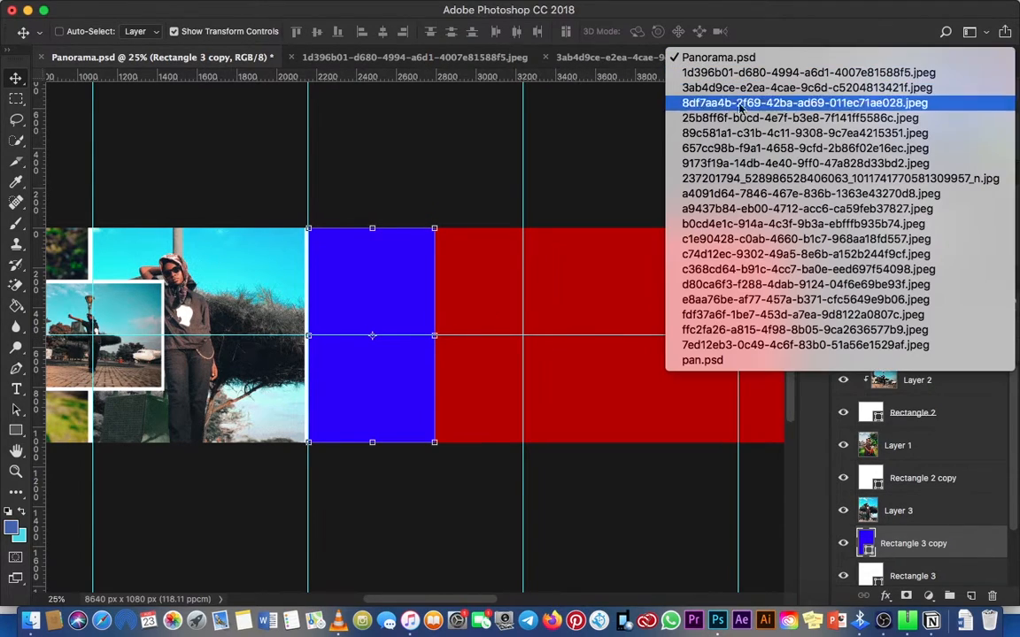
left_click(711, 224)
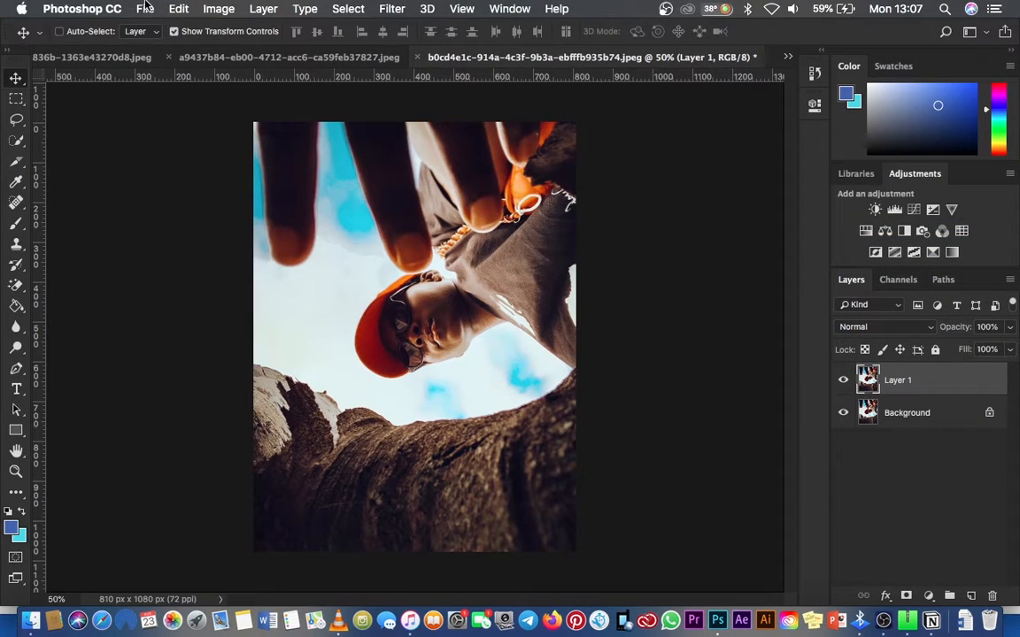
left_click(144, 7)
mouse_move(178, 7)
left_click(196, 123)
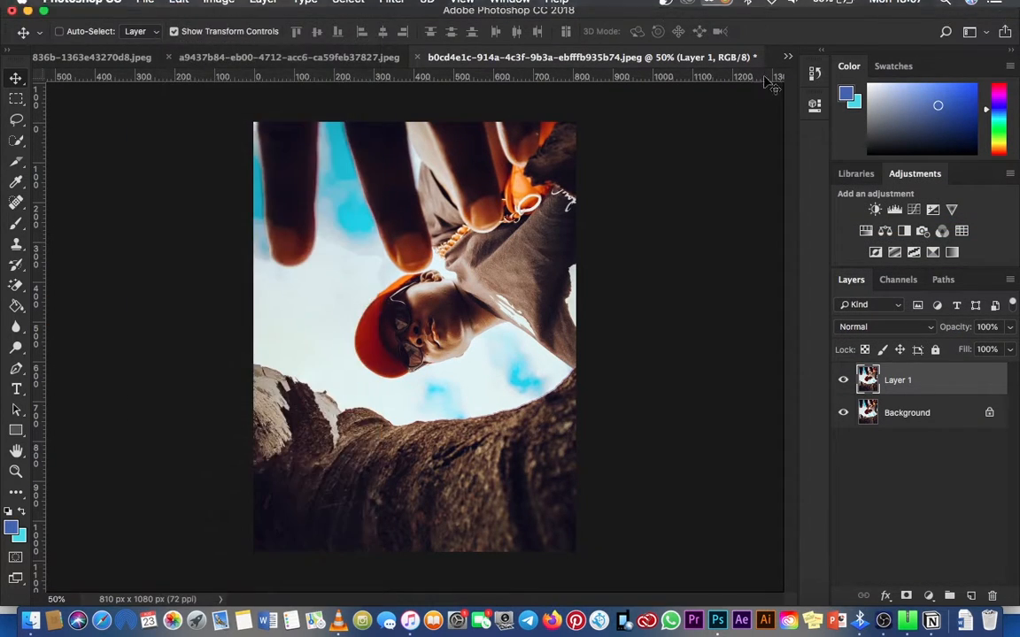
left_click(785, 59)
left_click(718, 58)
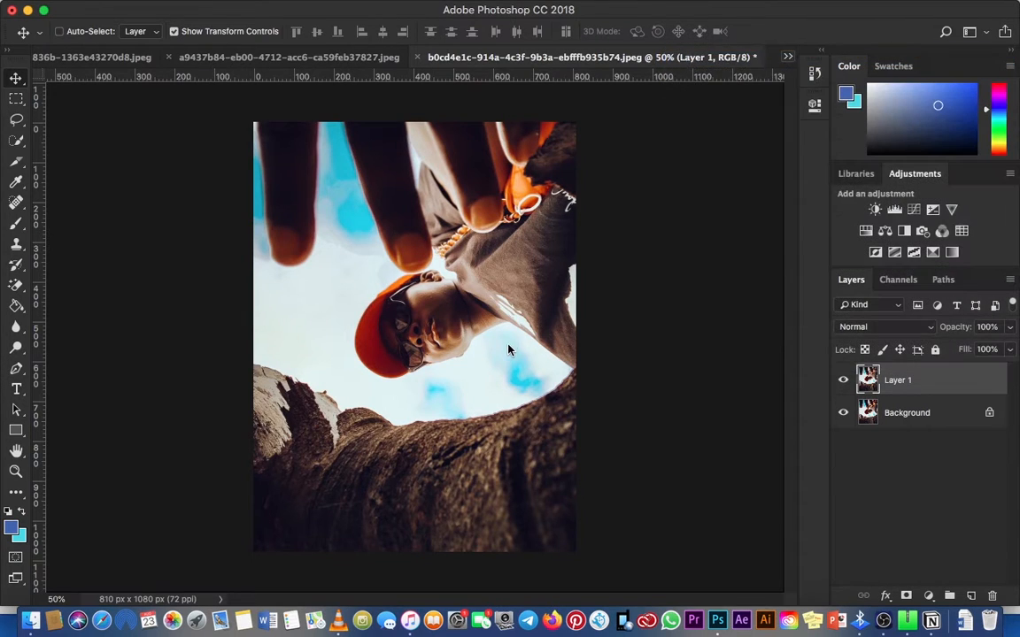
left_click(144, 8)
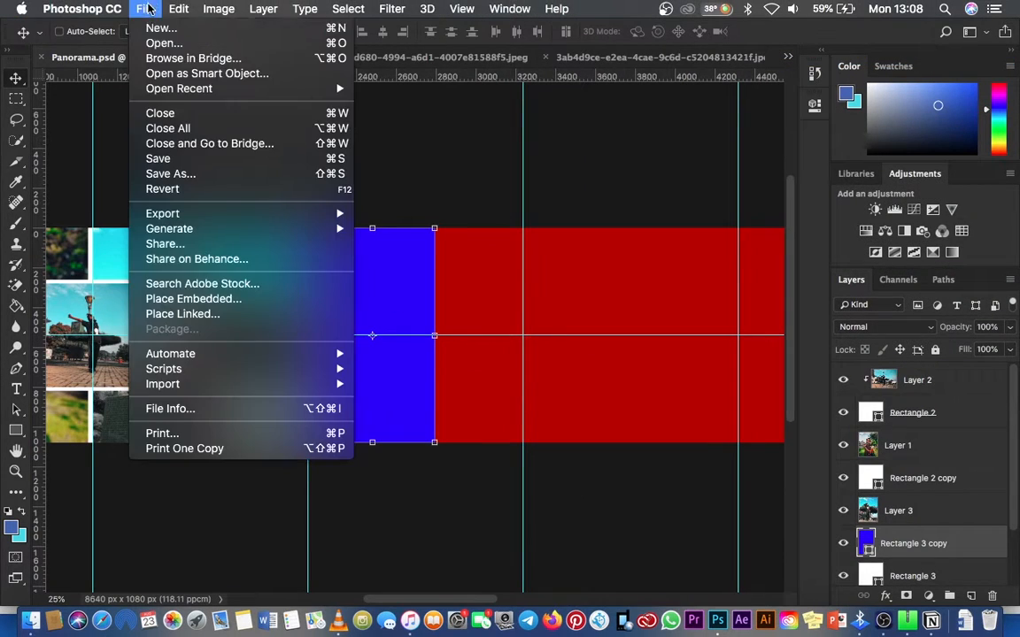
left_click(202, 305)
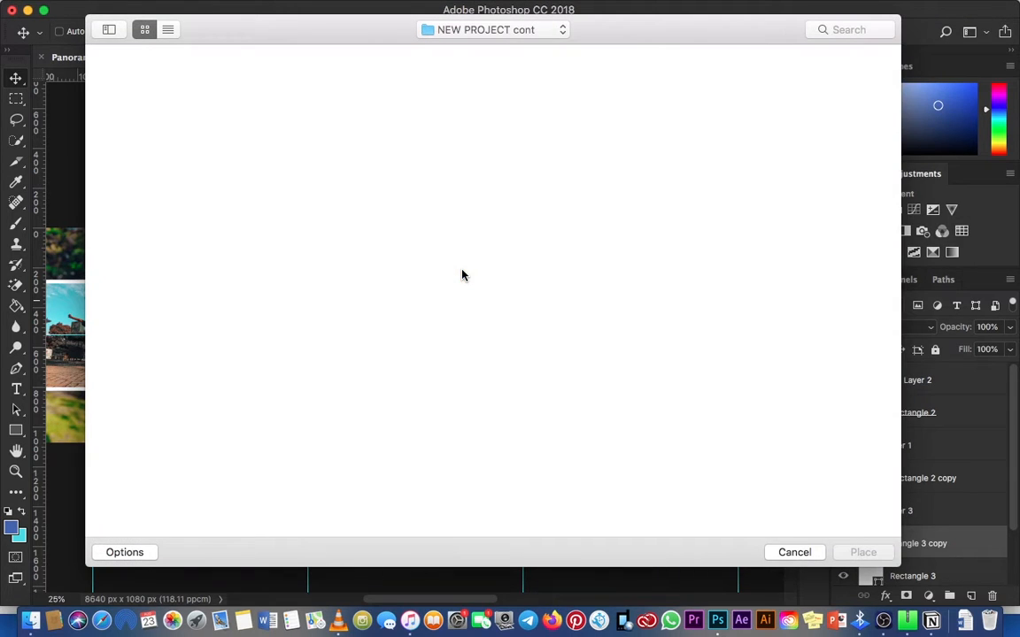
left_click(788, 550)
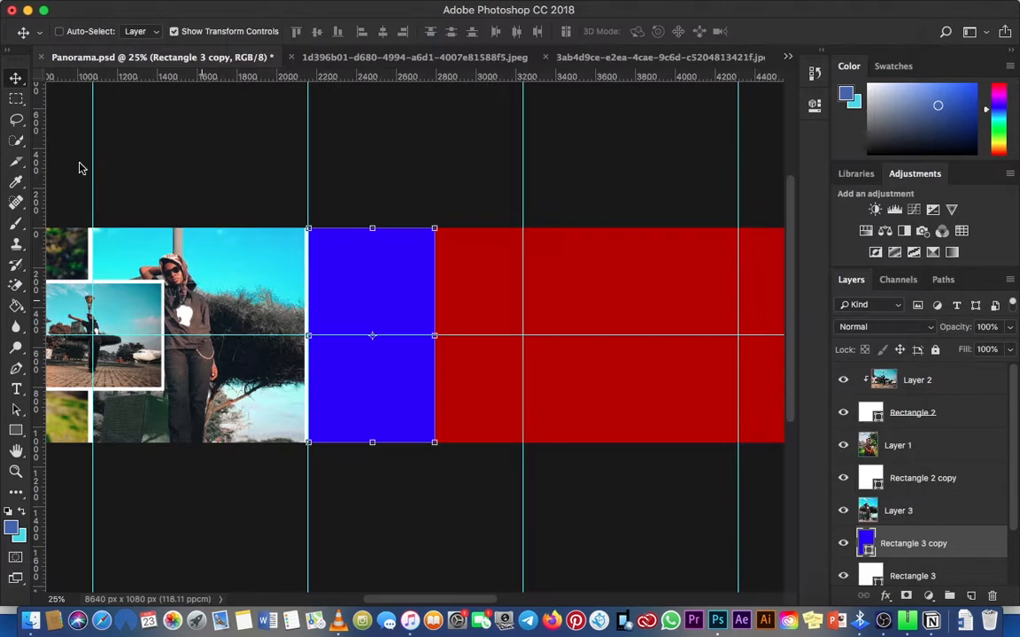
- Paste the copied photo above the blue rectangle and align its left edge with the third panel's left guide
left_click(145, 8)
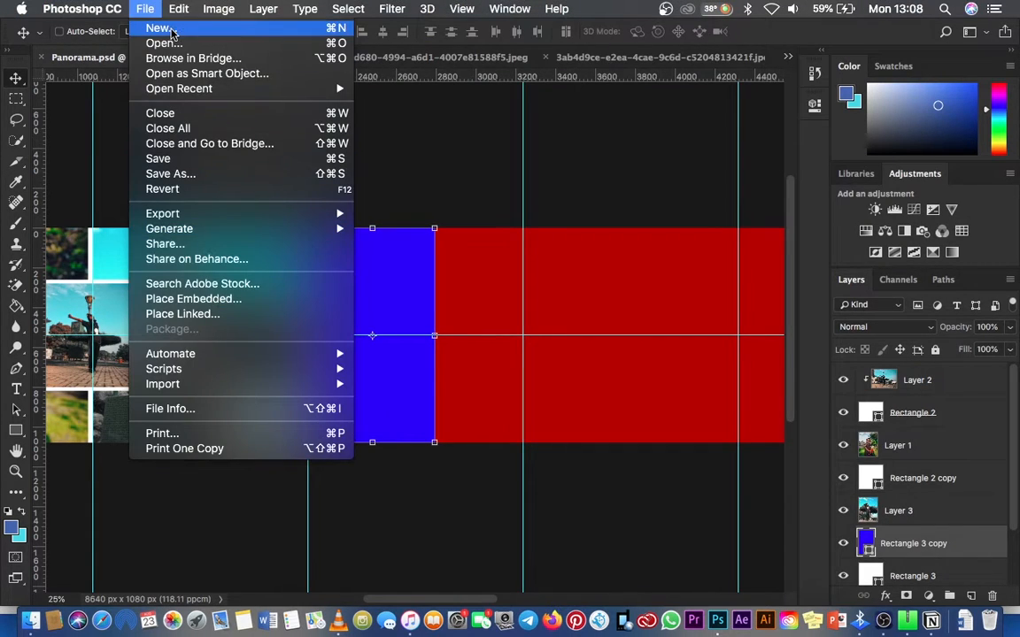
mouse_move(179, 8)
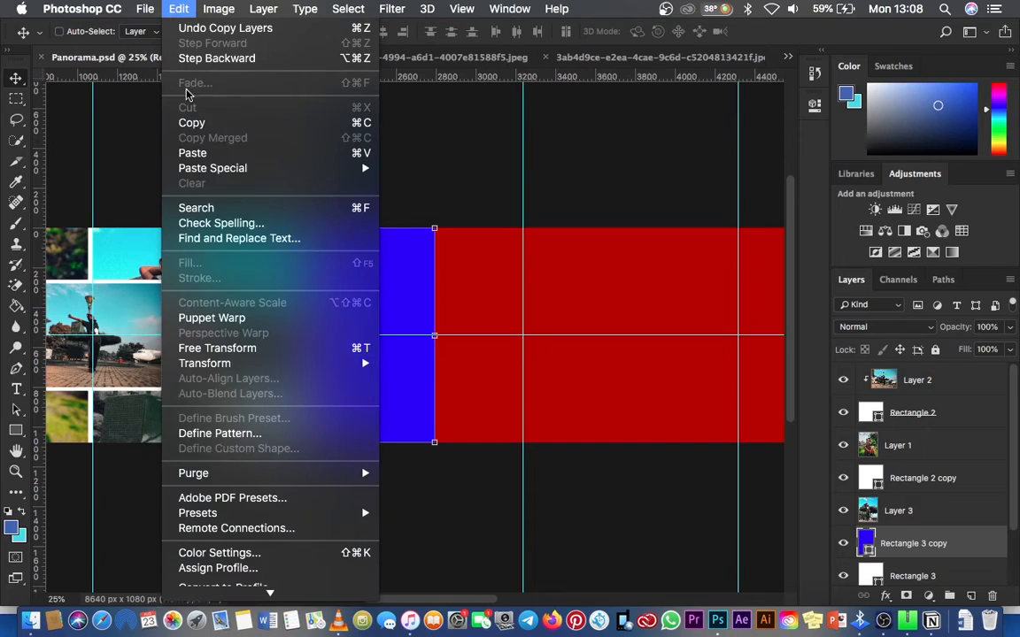
left_click(236, 154)
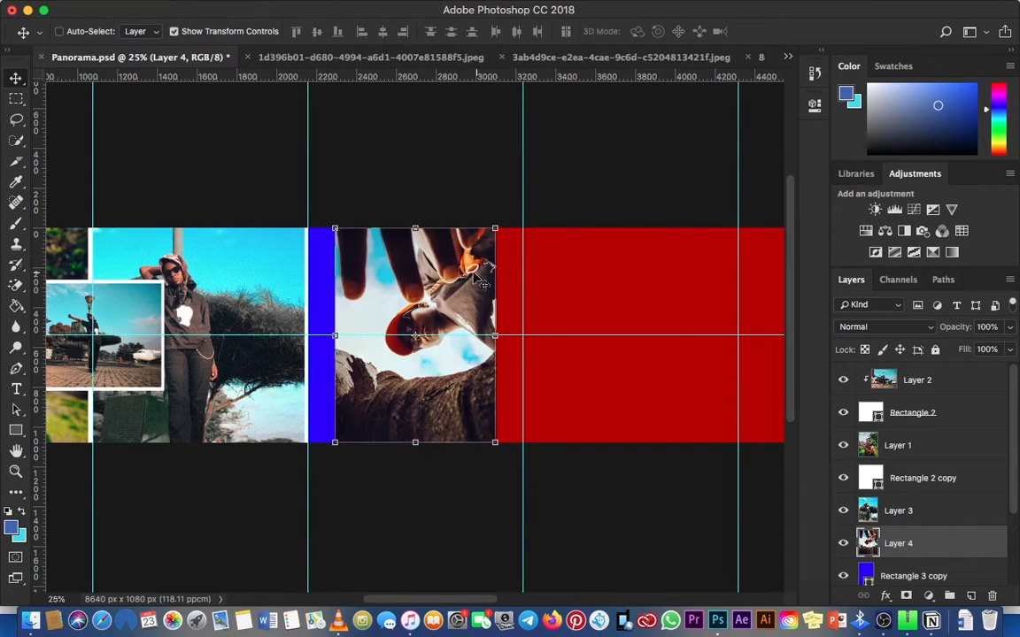
left_click_drag(459, 278, 420, 278)
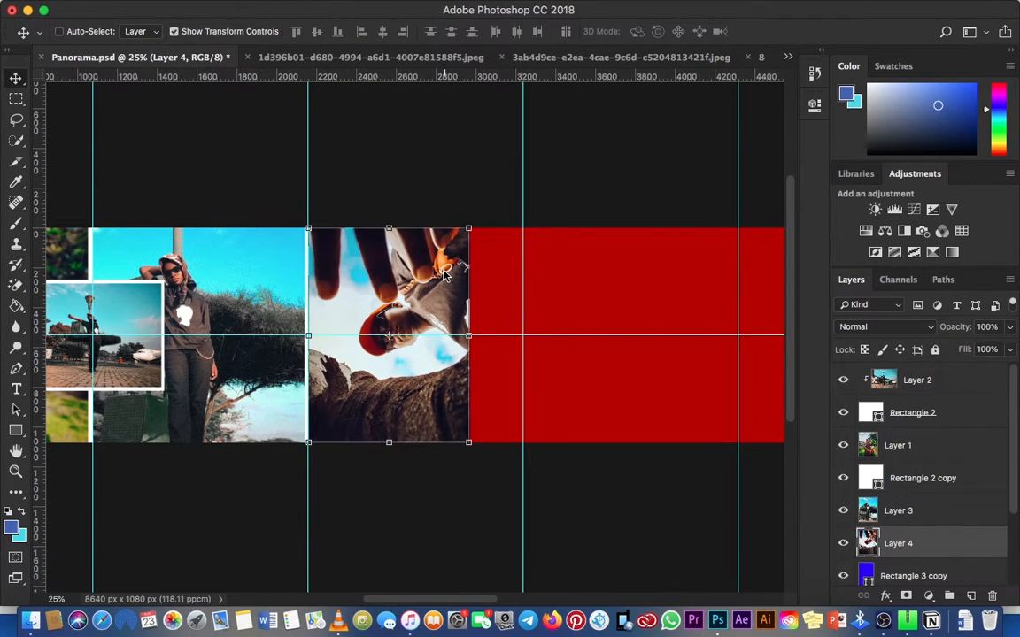
- Flip the red-cap photo horizontally and rotate it 180°
key("ctrl+t")
right_click(416, 277)
left_click(499, 472)
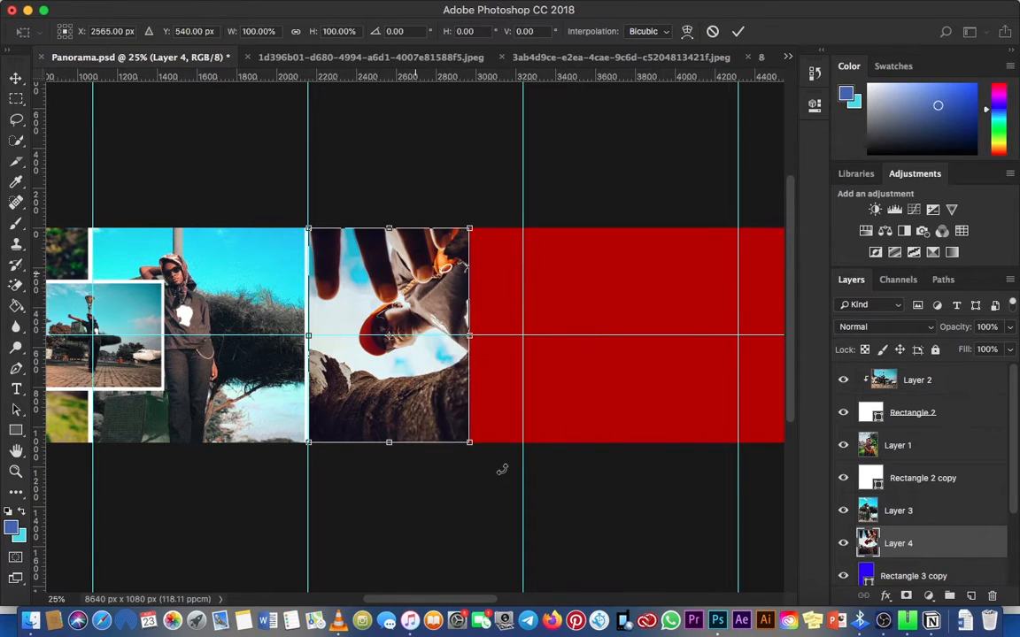
right_click(375, 293)
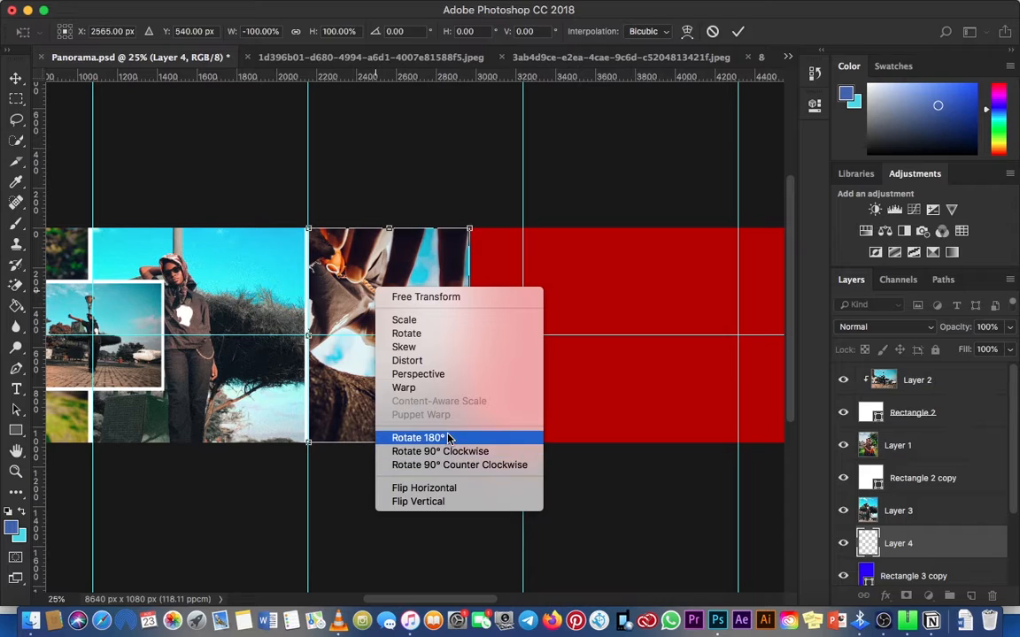
left_click(448, 437)
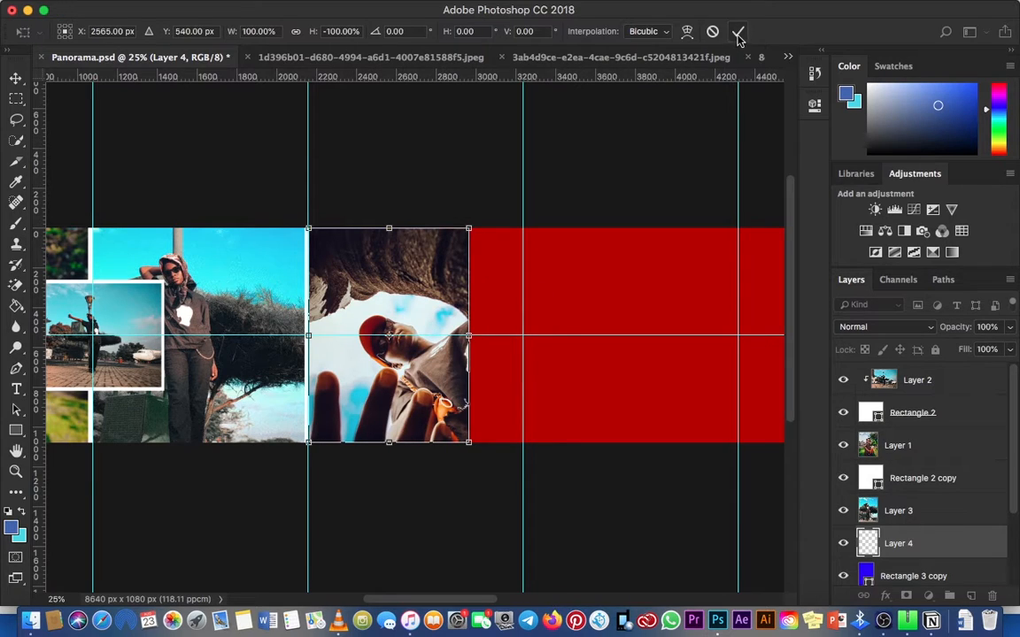
key("Return")
- Clip the red-cap photo, Layer 4, to the blue Rectangle 3 copy with a clipping mask
key("z")
left_click(370, 371)
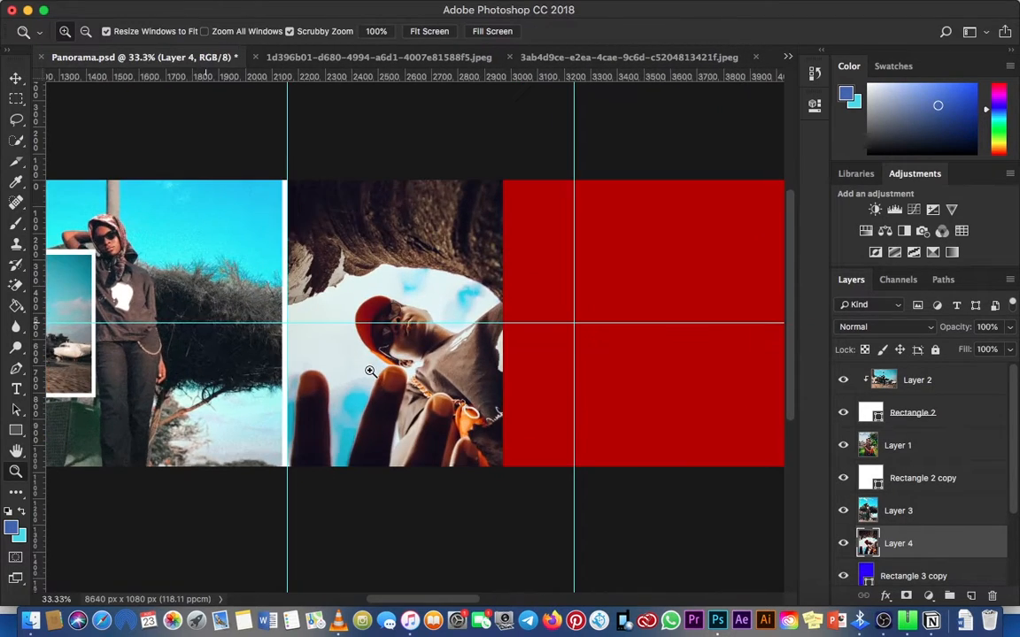
key("v")
left_click(1010, 281)
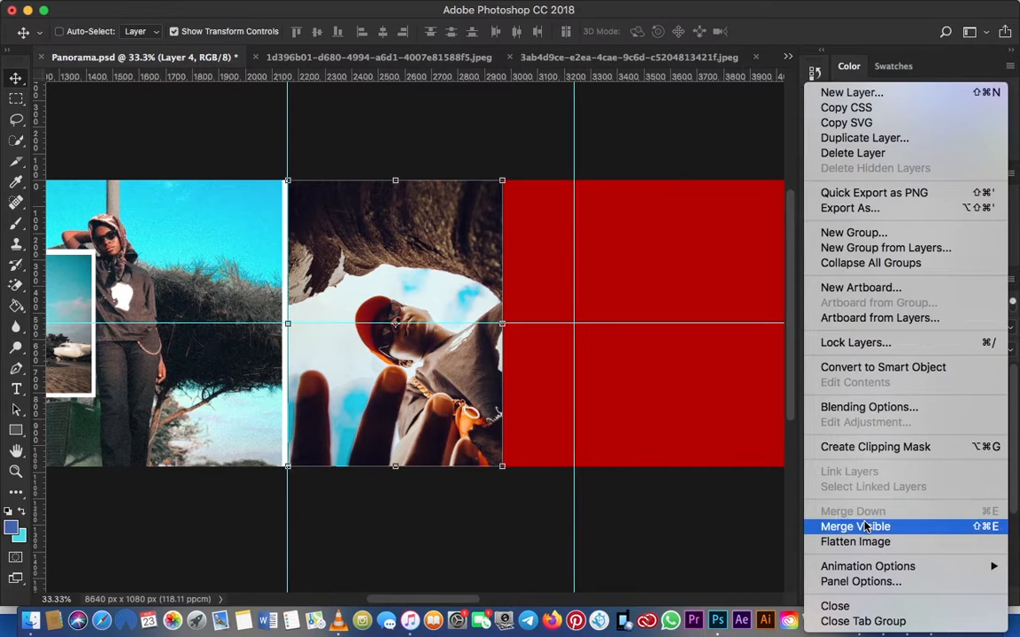
left_click(869, 449)
key("z")
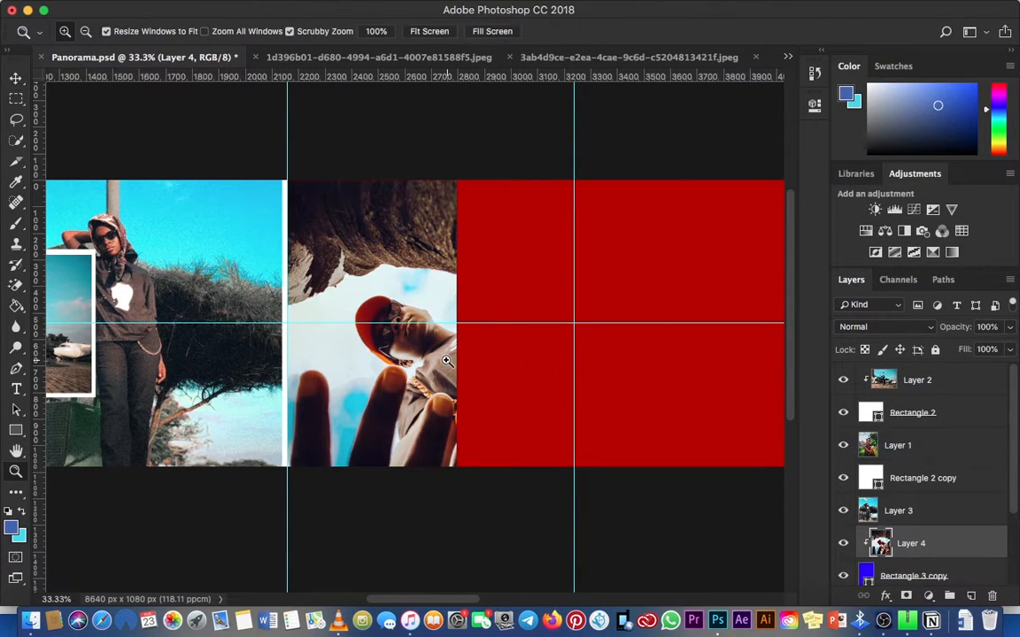
key("v")
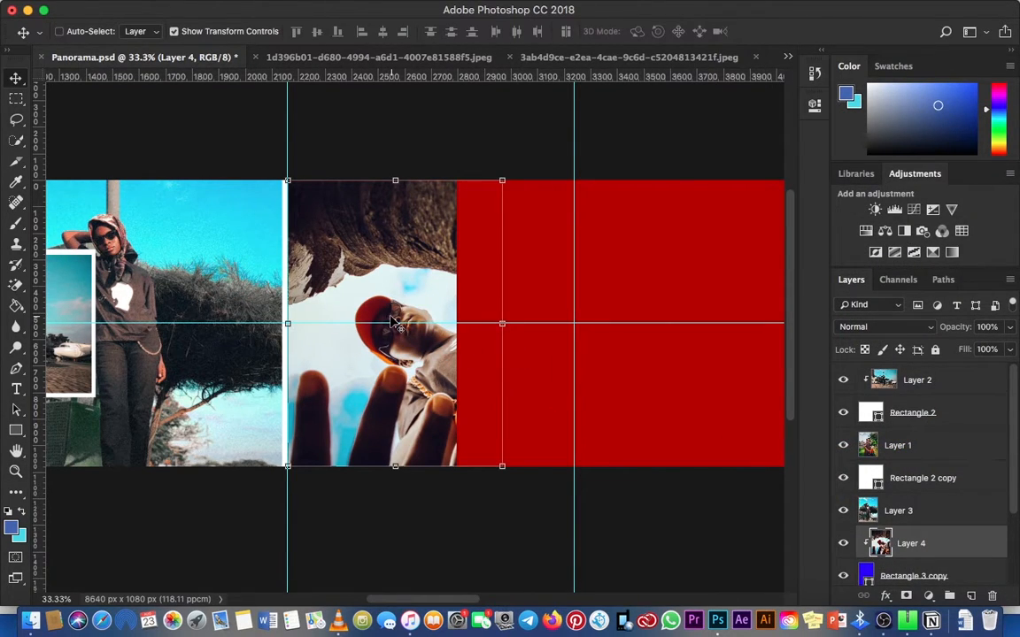
- Enlarge the clipped red-cap photo slightly about its centre
key("ctrl+t")
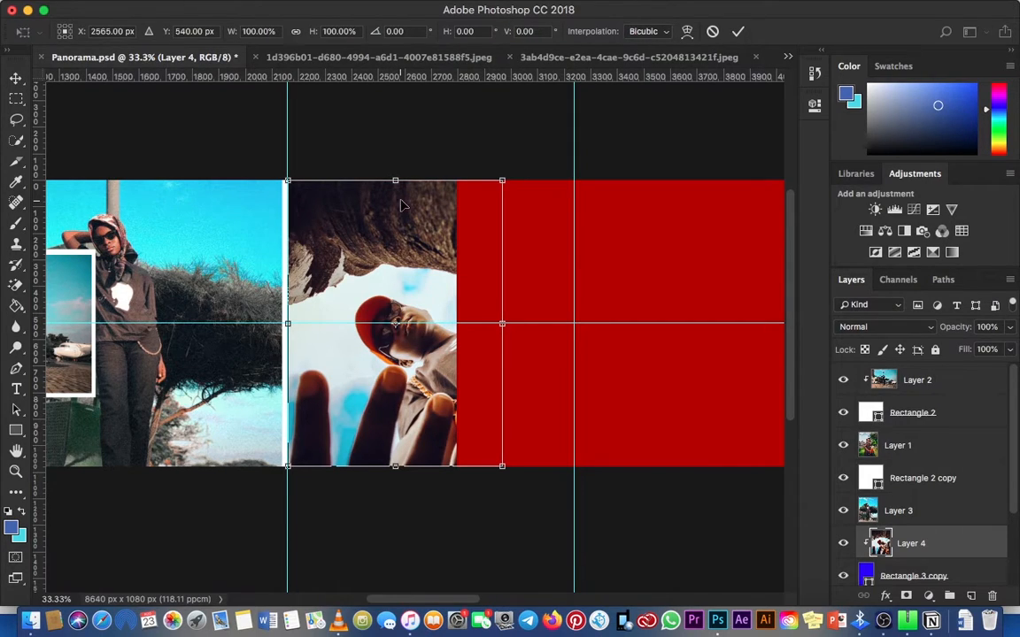
left_click_drag(505, 178, 507, 174)
left_click(737, 32)
- Stretch Rectangle 3 copy slightly past the canvas's upper and lower edges, to about 1138 px high
left_click(911, 575)
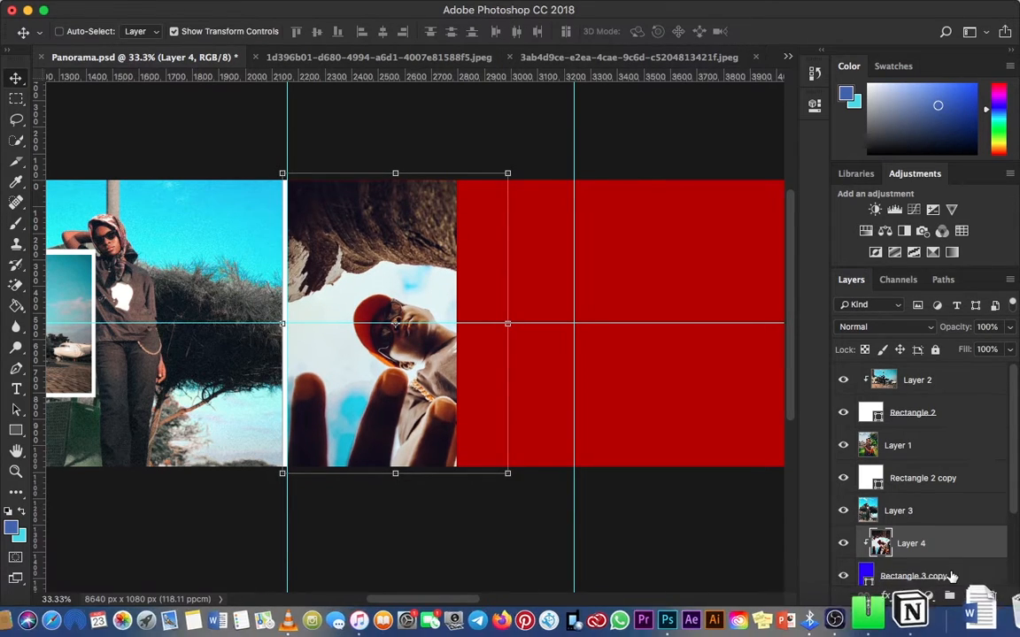
left_click_drag(373, 178, 374, 170)
key("Return")
- Duplicate Rectangle 3 copy and nudge the lower rectangle right until a narrow blue strip shows beside the red-cap photo
scroll(896, 549, "down", 1)
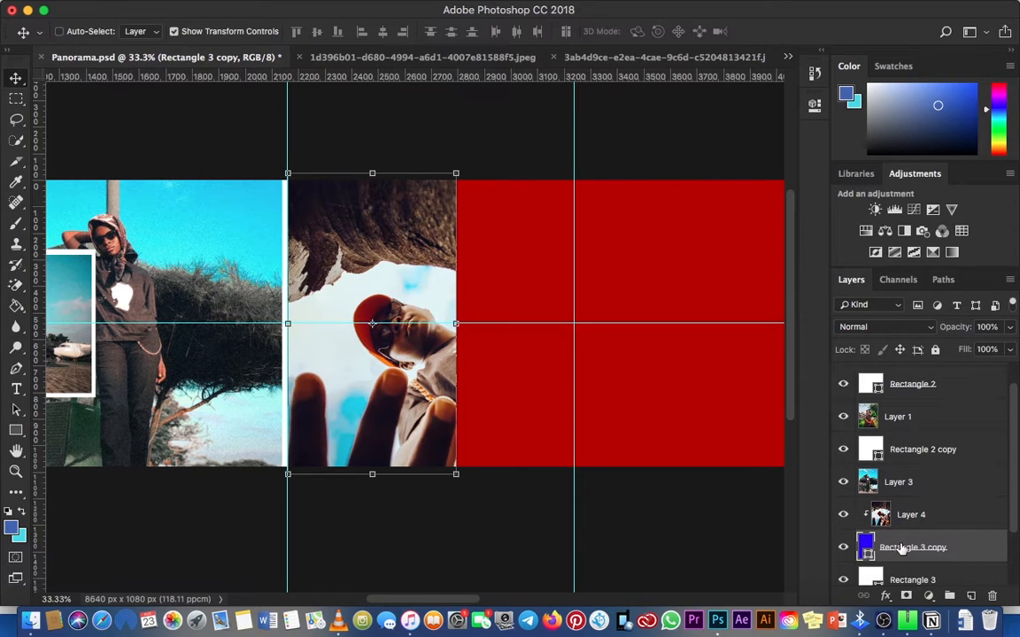
key("super+j")
left_click(901, 576)
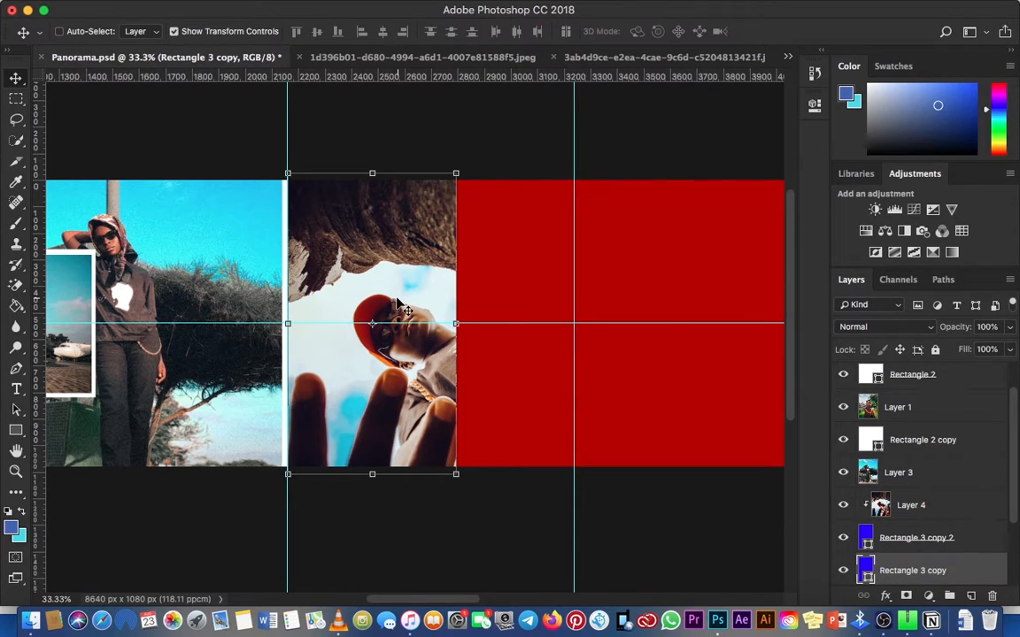
key("Right")
key("Right")
key("Right")
key("Right")
key("Right")
key("Right")
key("Right")
key("Right")
key("Right")
key("Right")
key("Right")
key("Right")
key("Right")
key("Right")
key("Right")
key("Right")
key("Right")
key("Right")
key("Right")
key("Right")
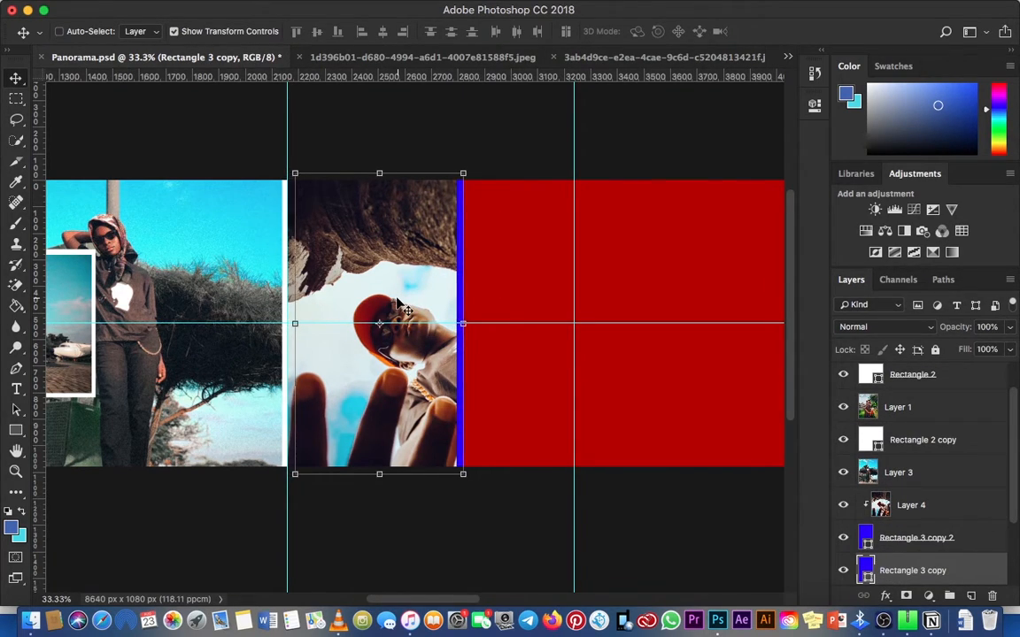
- Change the fill of the offset Rectangle 3 copy to white to form a divider beside the red-cap photo
left_click(16, 431)
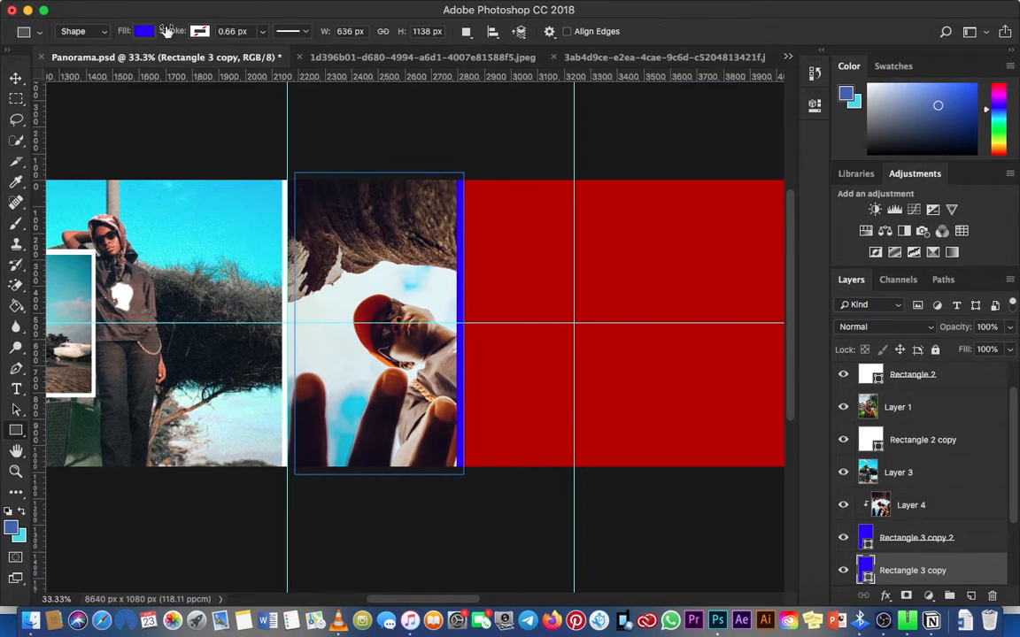
left_click(144, 31)
left_click(78, 114)
key("v")
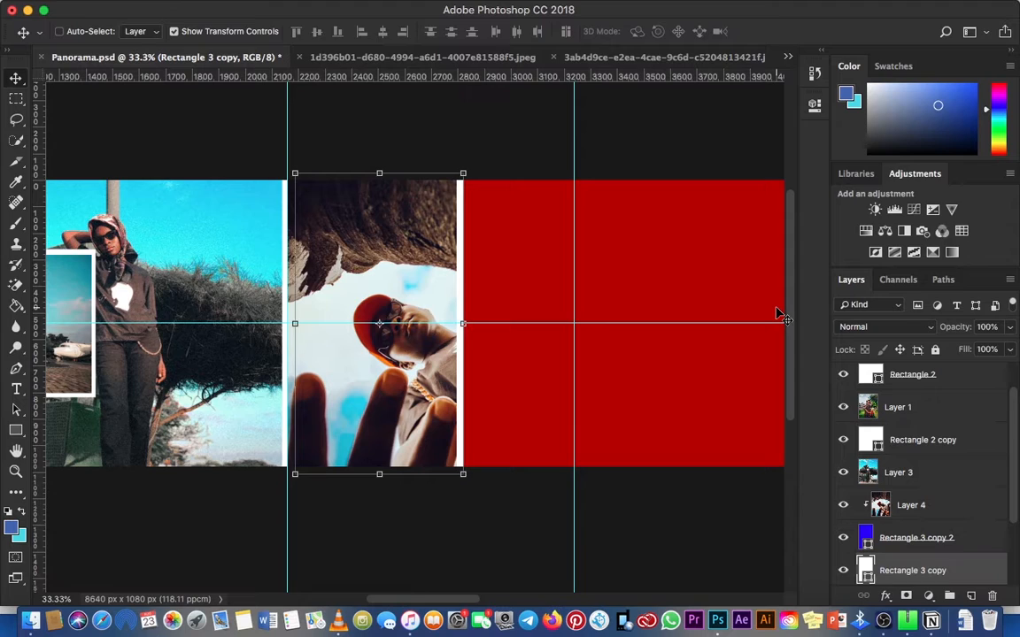
- Nudge the white Rectangle 3 copy slightly left to narrow the divider beside the red-cap photo
key("Left")
key("Left")
key("Left")
key("Left")
key("Left")
key("Left")
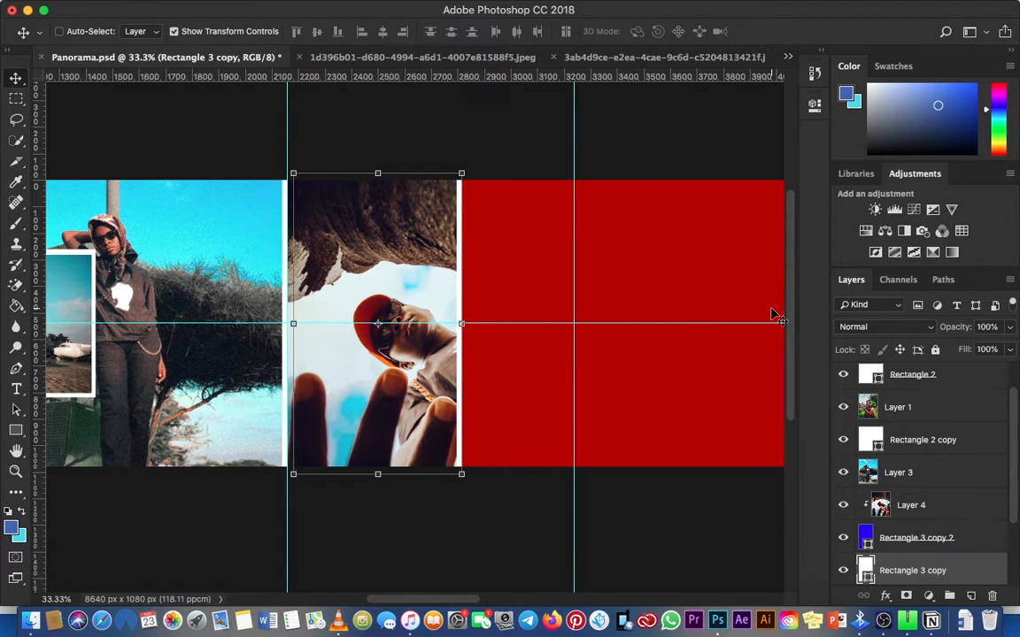
- Duplicate the white Rectangle 3 copy and place the duplicate just right of the divider, across the third panel's right guide
key("z")
key("v")
key("super+minus")
key("z")
left_click_drag(422, 315, 427, 293, "space")
key("v")
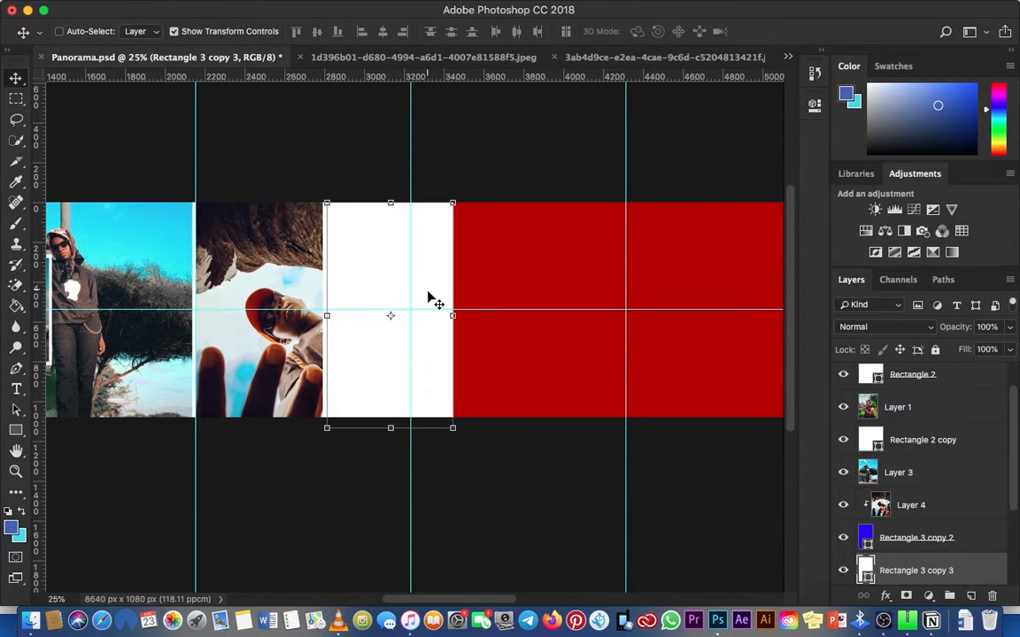
- Change the fill of the white Rectangle 3 copy 3 beside the divider to dark violet
left_click(21, 431)
left_click(142, 31)
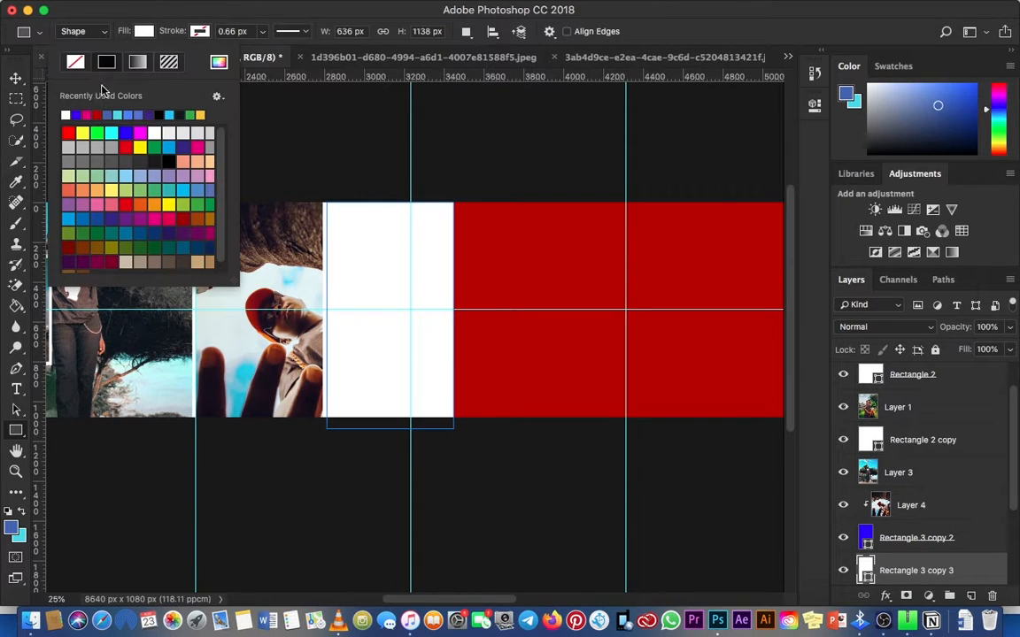
left_click(98, 115)
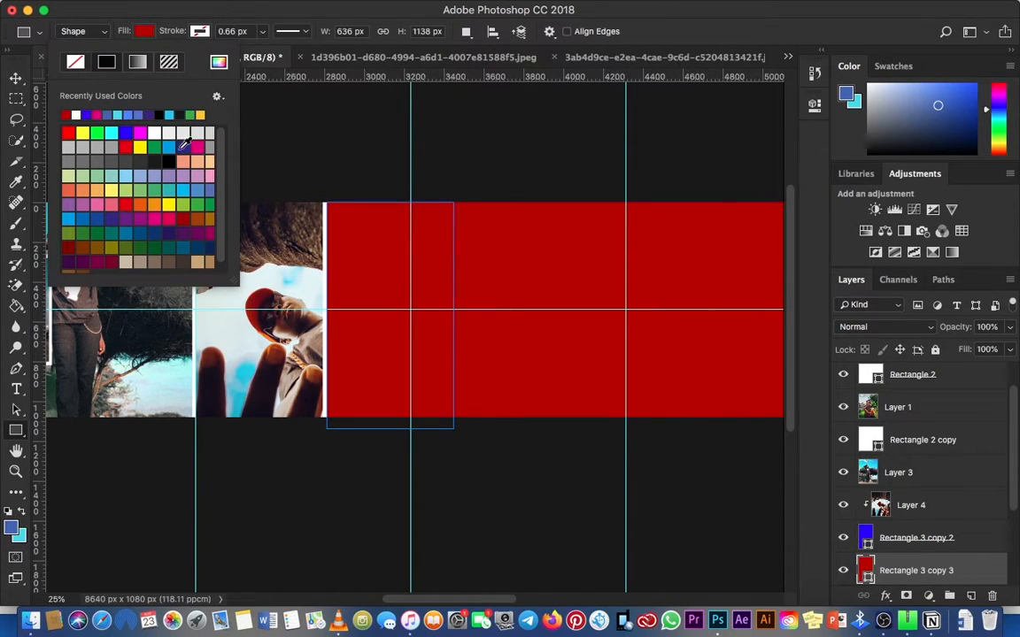
left_click(183, 144)
left_click(16, 78)
- Try to nudge the dark violet rectangle 20 px away from the white divider and back
key("z")
left_click_drag(329, 323, 423, 416)
left_click_drag(321, 417, 363, 278)
left_click(378, 344)
left_click_drag(379, 343, 403, 271)
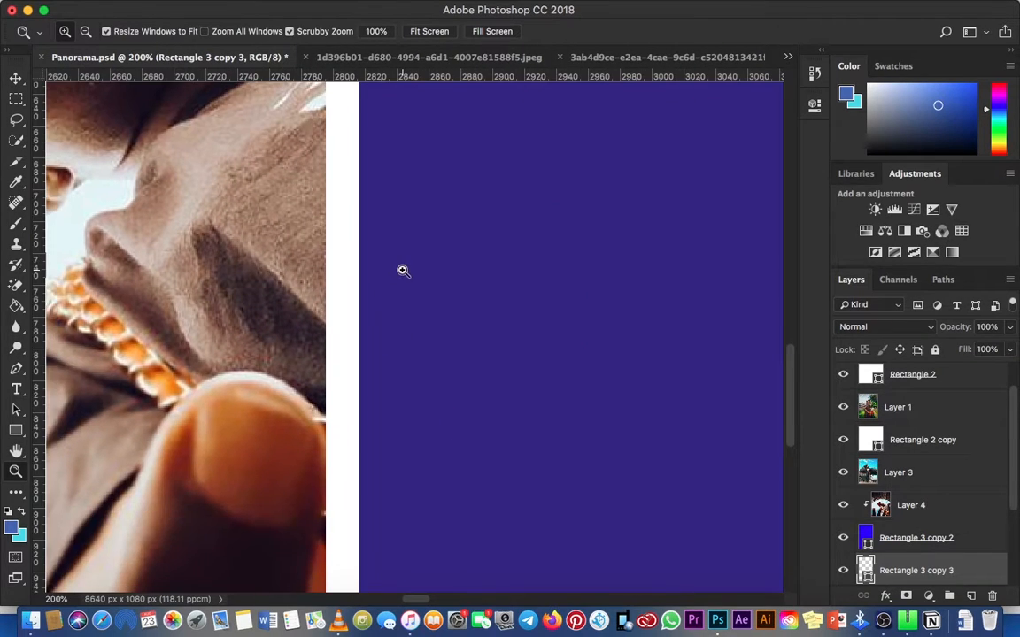
left_click_drag(413, 315, 420, 322)
key("v")
key("shift+Right")
key("shift+Right")
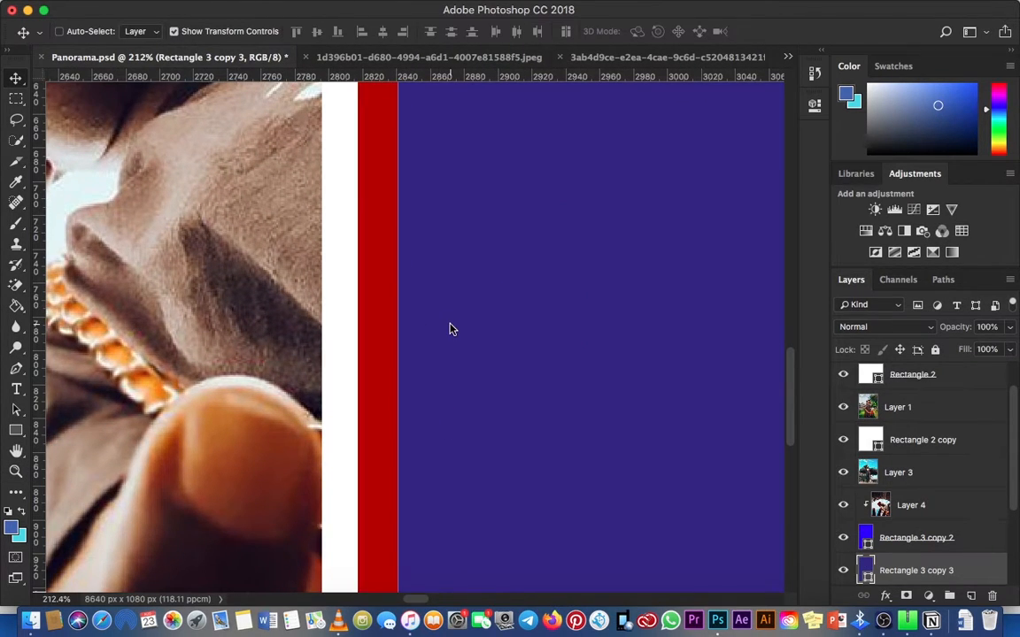
key("shift+Left")
key("shift+Left")
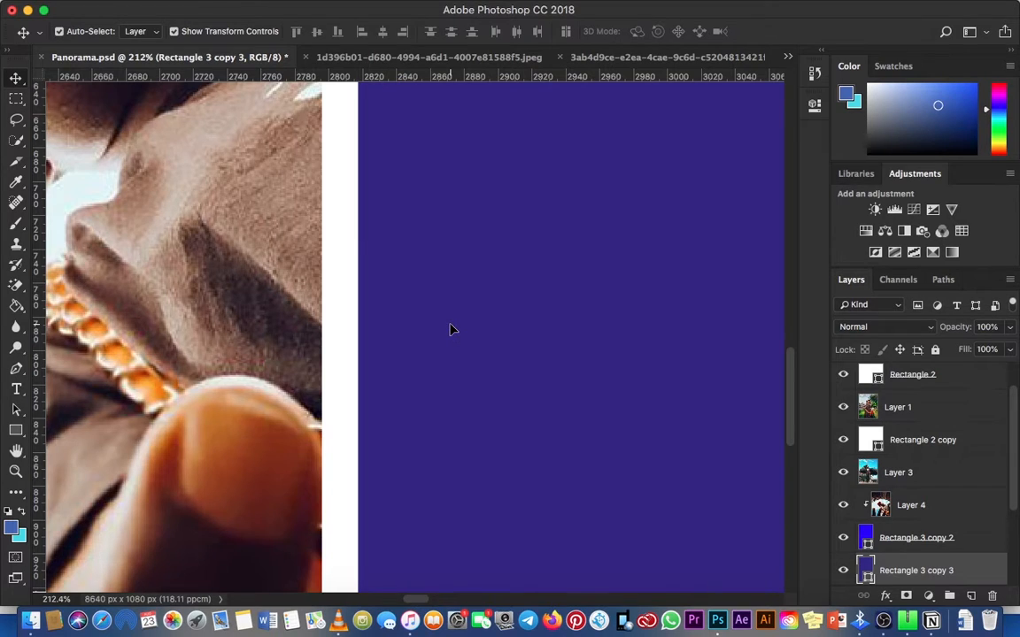
- Resize the dark violet rectangle to span only from the horizontal centre guide to the canvas's bottom edge
key("super+minus")
key("super+minus")
key("super+minus")
key("super+minus")
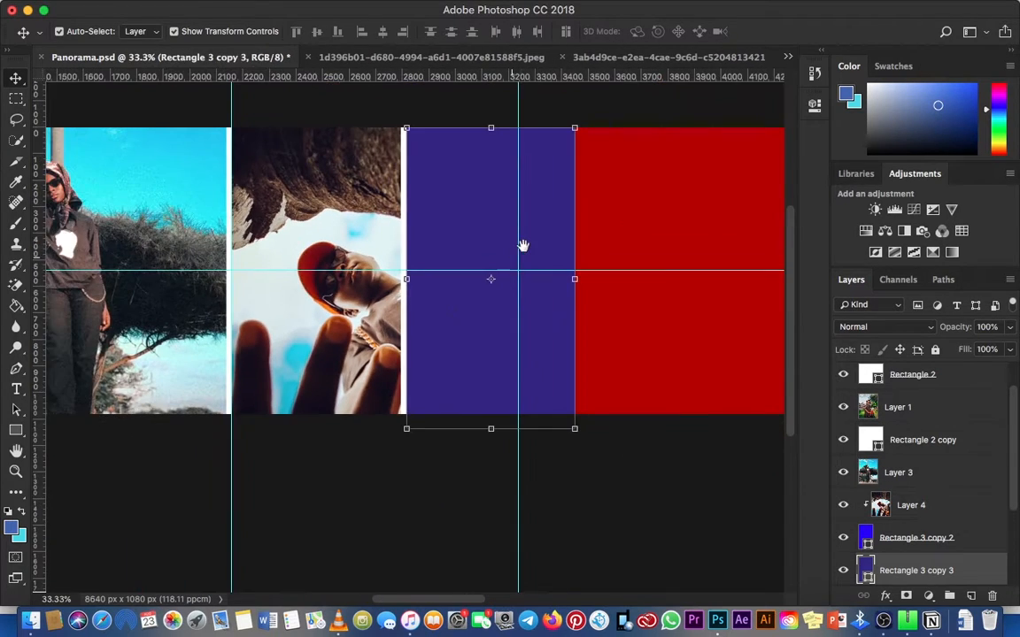
left_click_drag(523, 246, 519, 247)
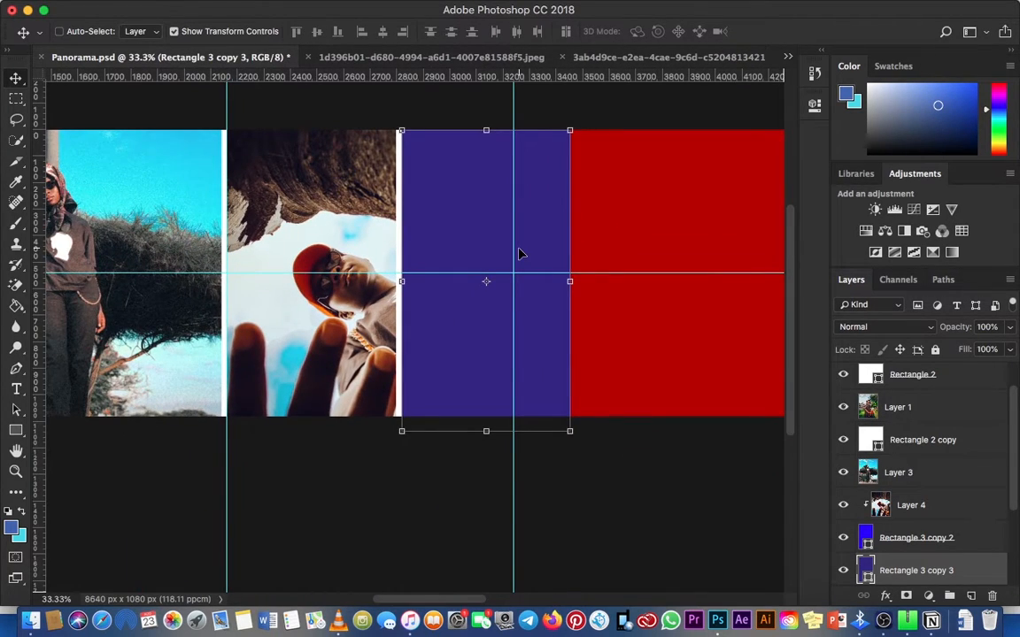
left_click_drag(486, 130, 505, 265)
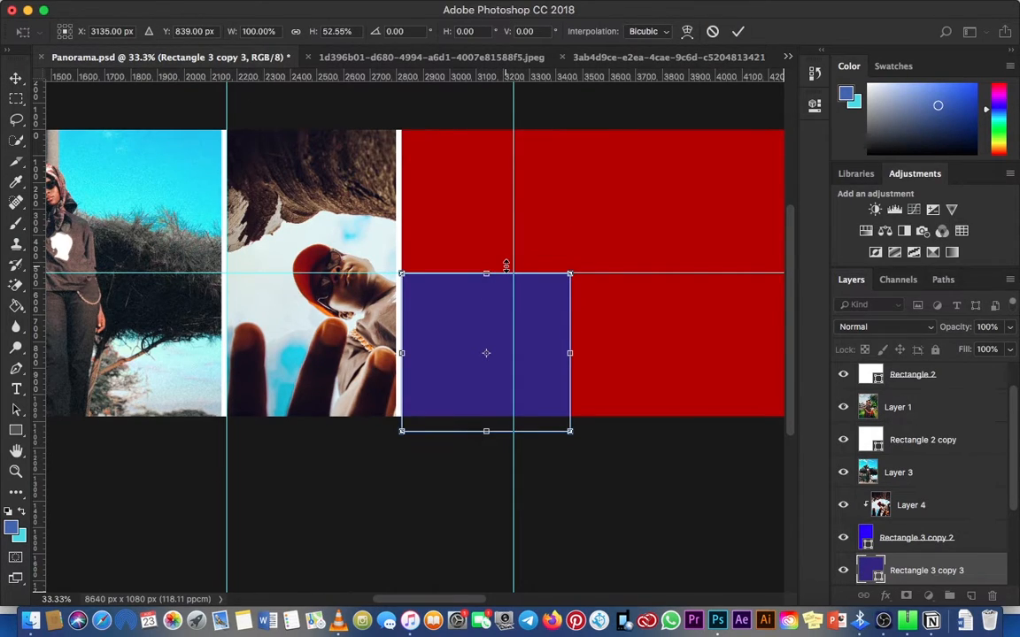
key("Return")
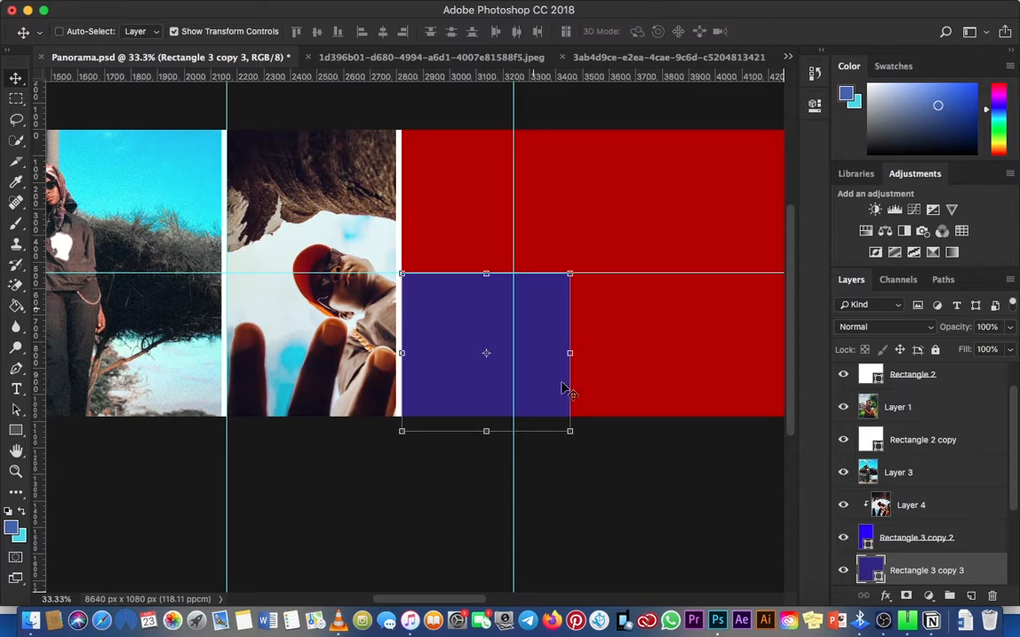
left_click_drag(490, 441, 485, 417)
key("Return")
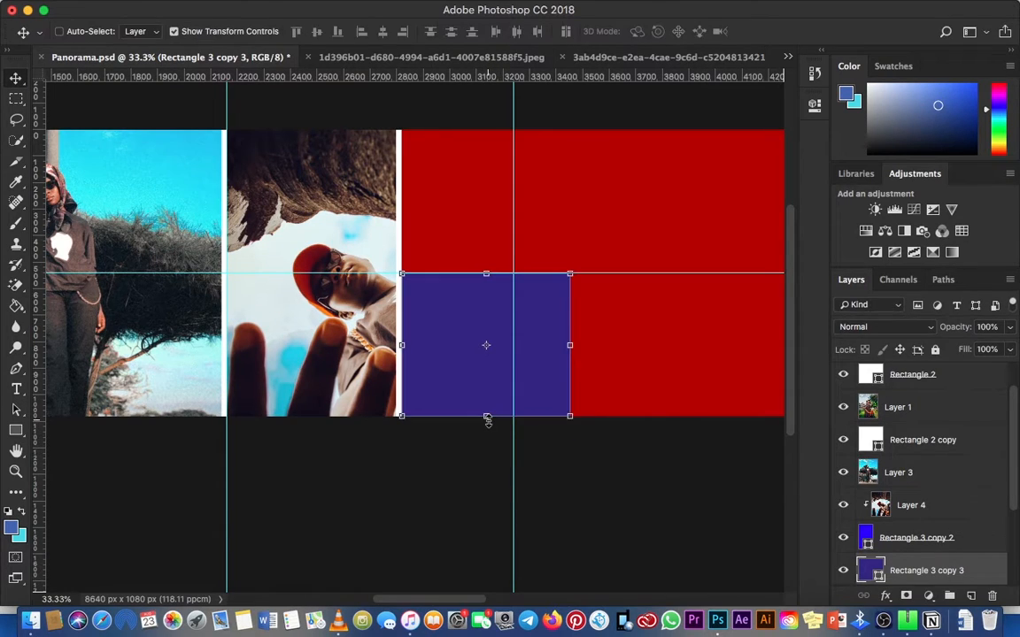
left_click(500, 378, "super")
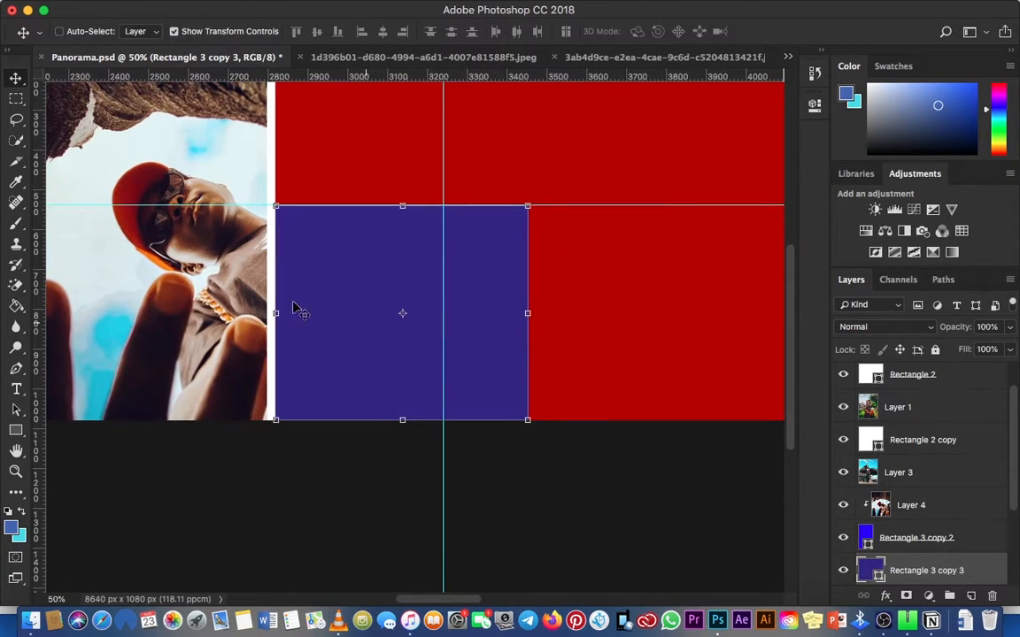
key("super+minus")
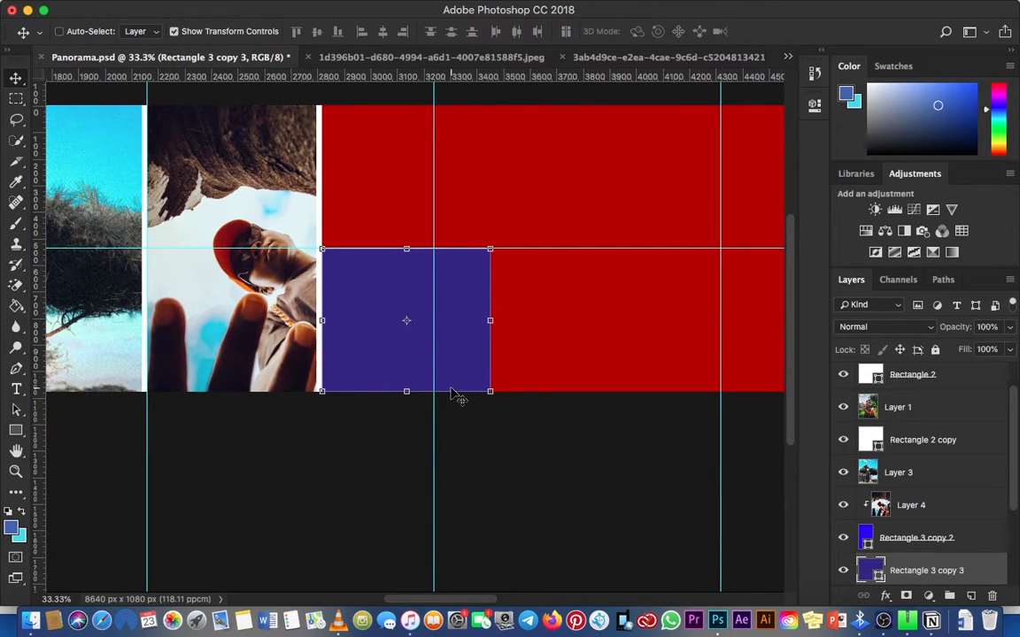
- Move the white Rectangle 3 copy layer directly above Rectangle 3 copy 3 in the layer stack
scroll(947, 527, "down", 3)
left_click(960, 464)
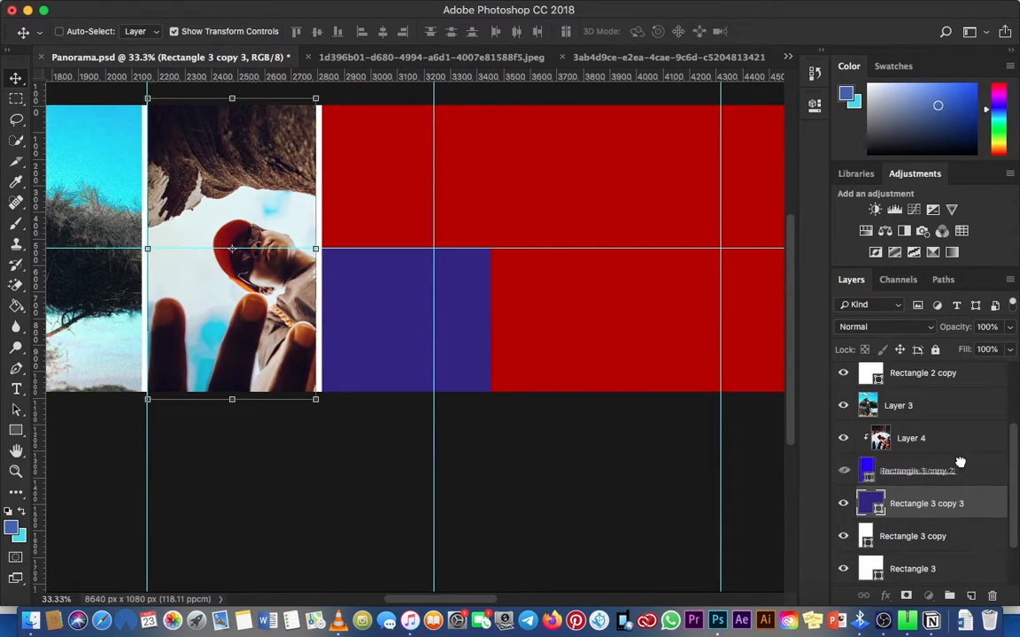
left_click(951, 449, "super")
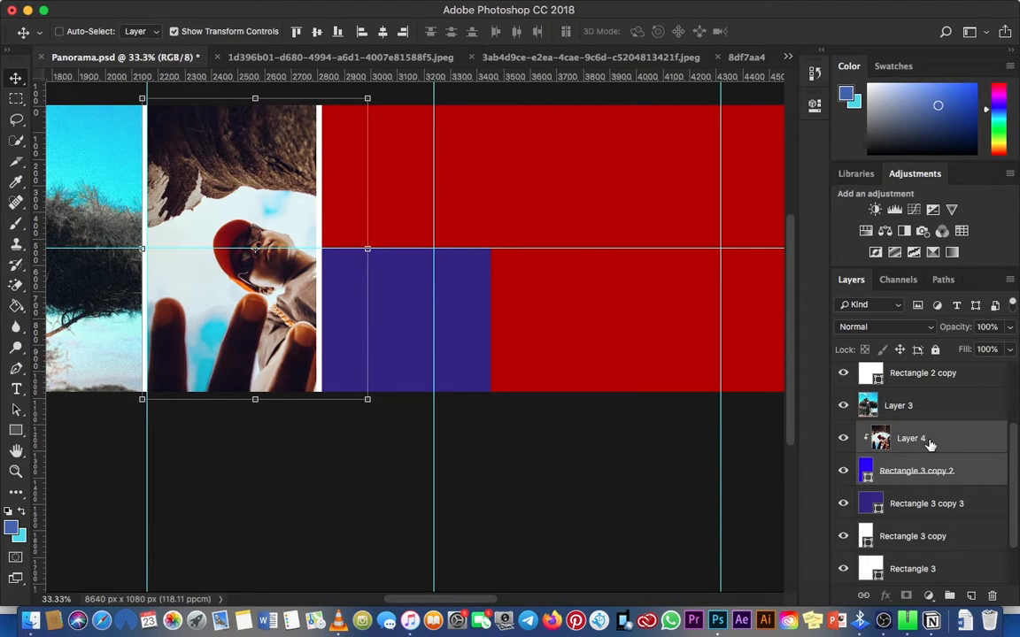
left_click(983, 502)
left_click(974, 474)
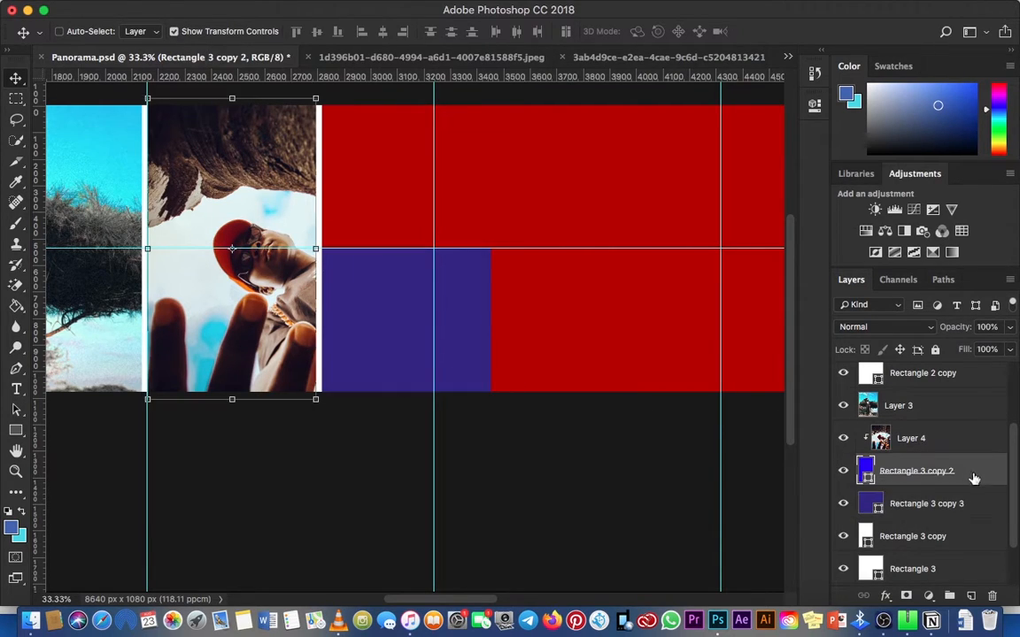
left_click(929, 501)
left_click(958, 473)
left_click(933, 536)
left_click_drag(947, 528, 934, 501)
left_click(901, 482)
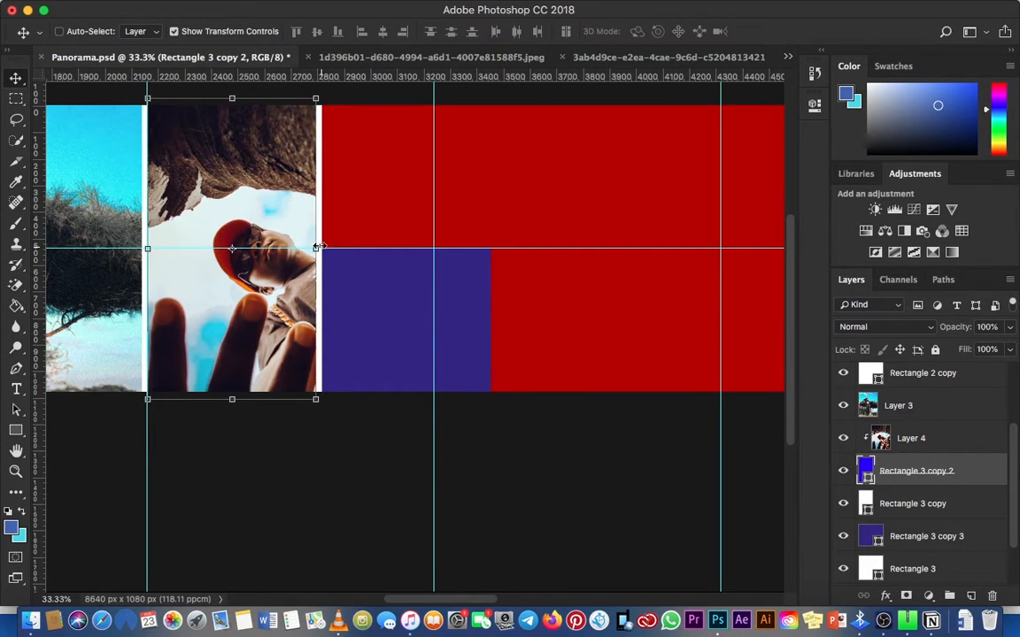
left_click(927, 439, "super")
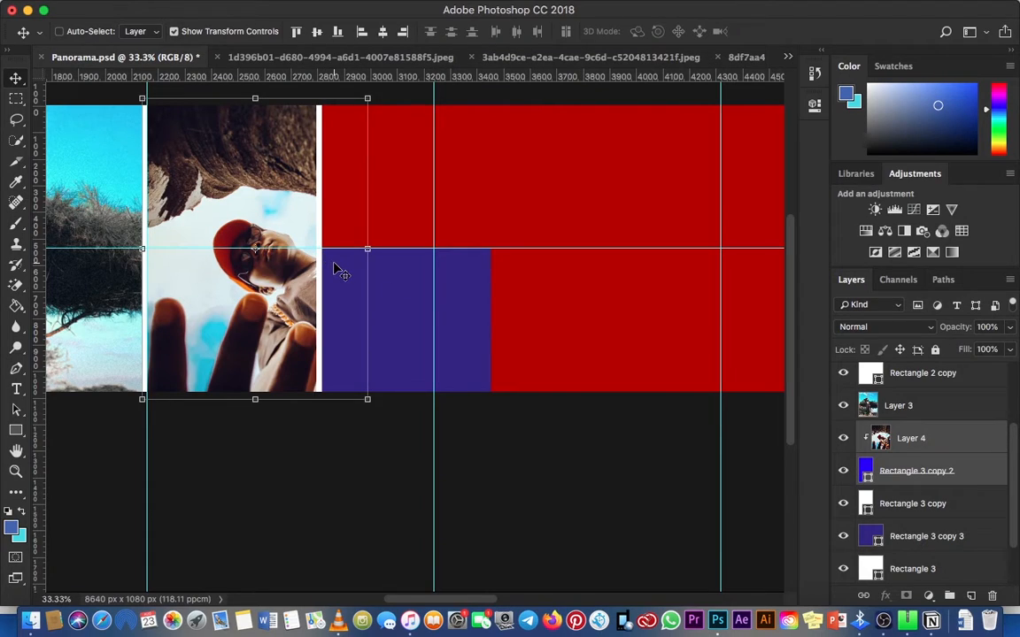
left_click_drag(334, 263, 332, 262)
left_click(941, 441)
left_click(972, 470)
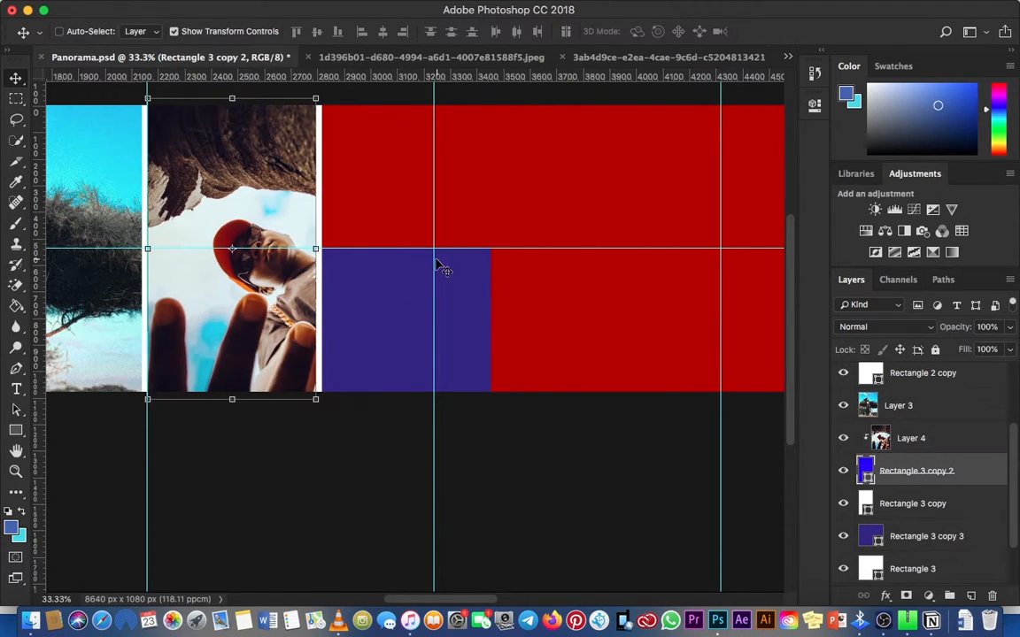
left_click_drag(324, 249, 380, 264)
key("super+z")
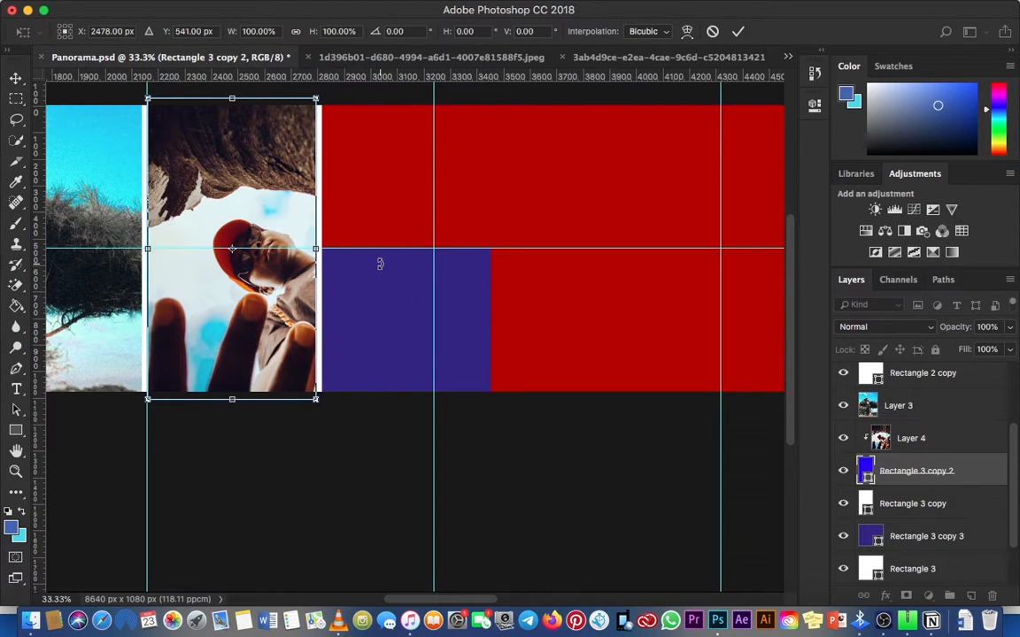
key("Escape")
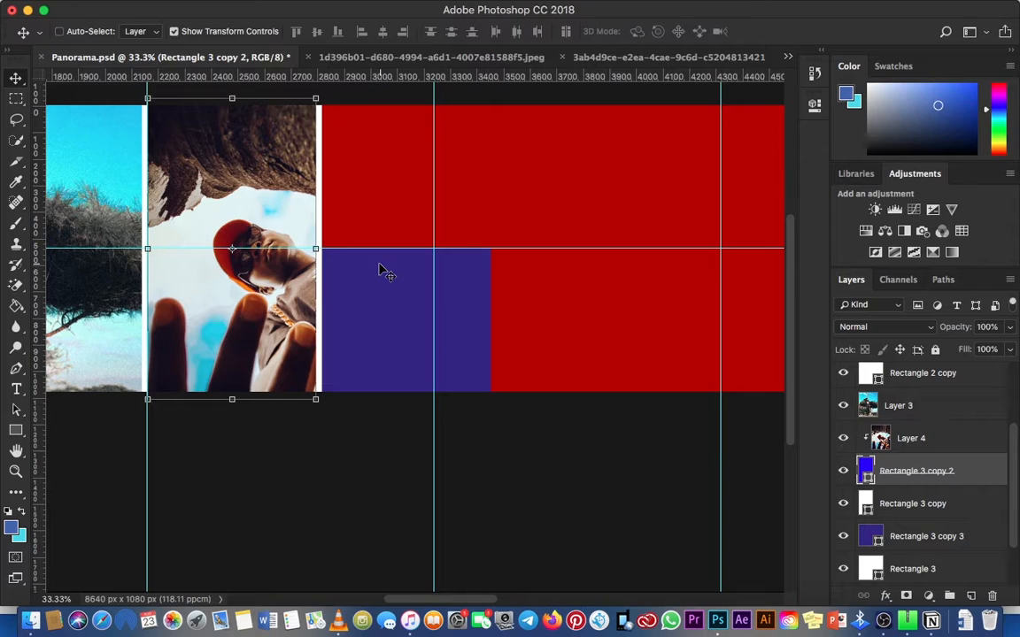
- Widen the dark violet Rectangle 3 copy 3 to 688 px by extending its right edge
right_click(379, 270)
left_click(382, 269)
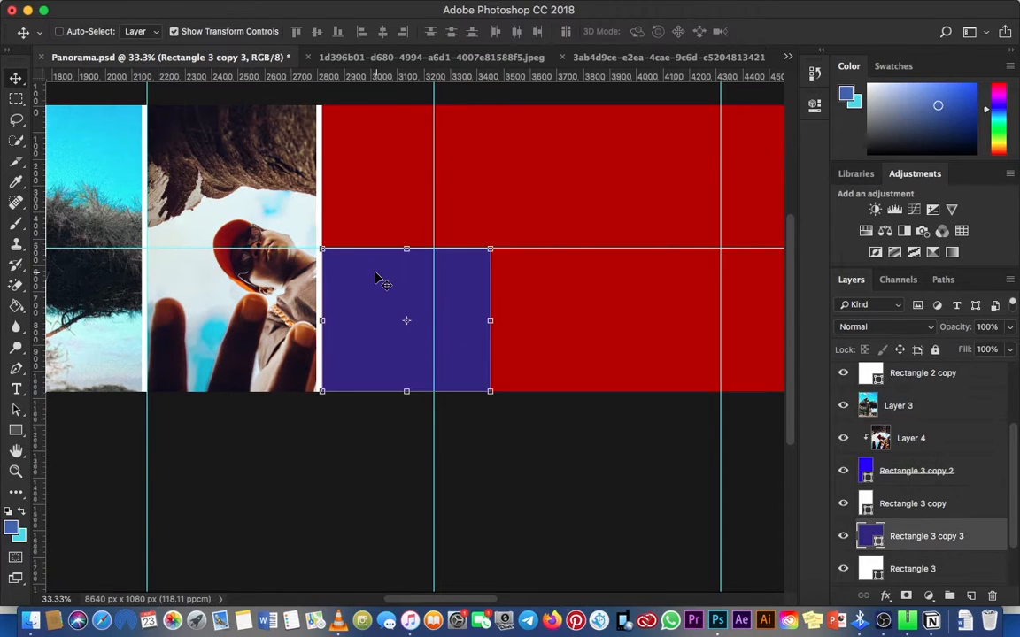
left_click_drag(491, 326, 504, 323)
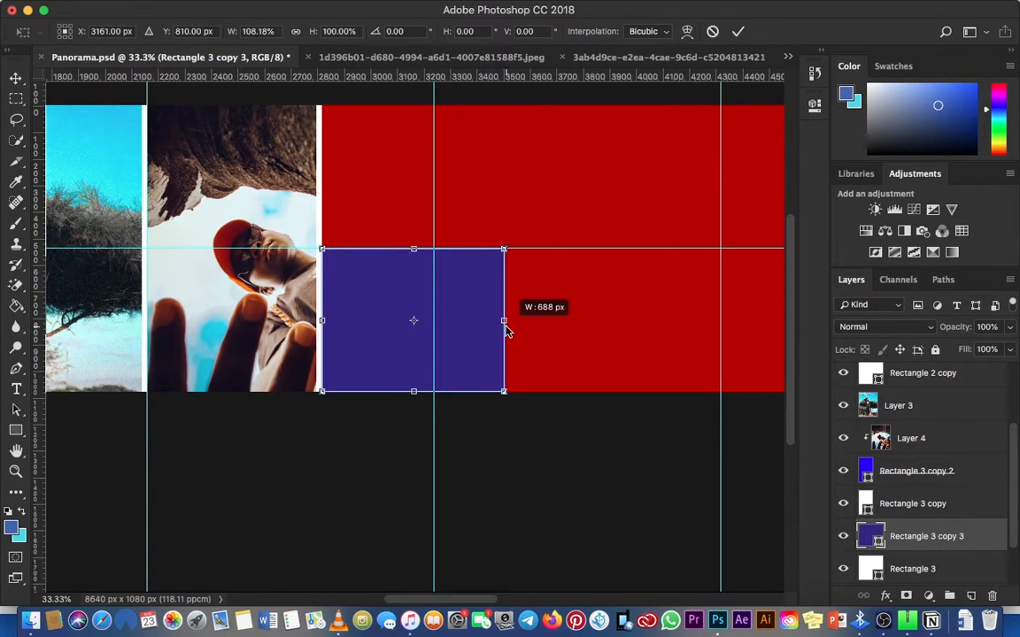
key("Return")
left_click(684, 56)
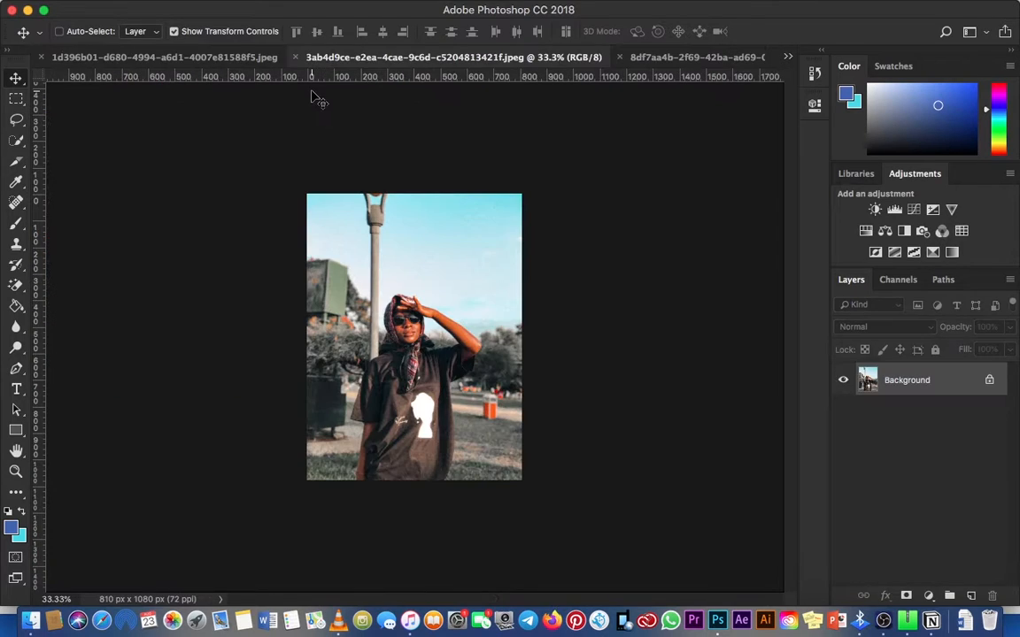
left_click(294, 58)
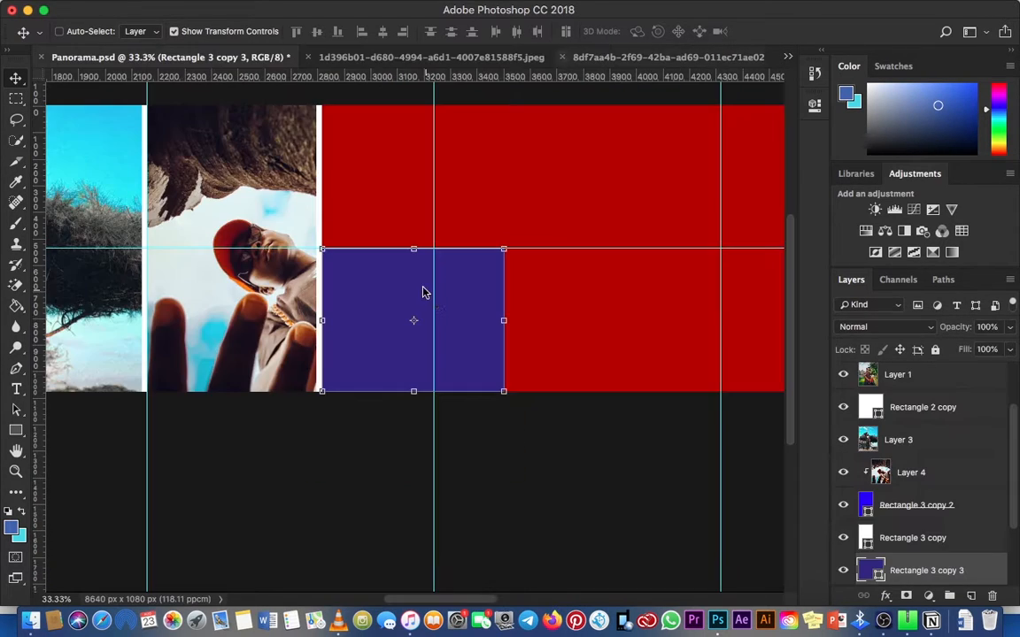
left_click(386, 56)
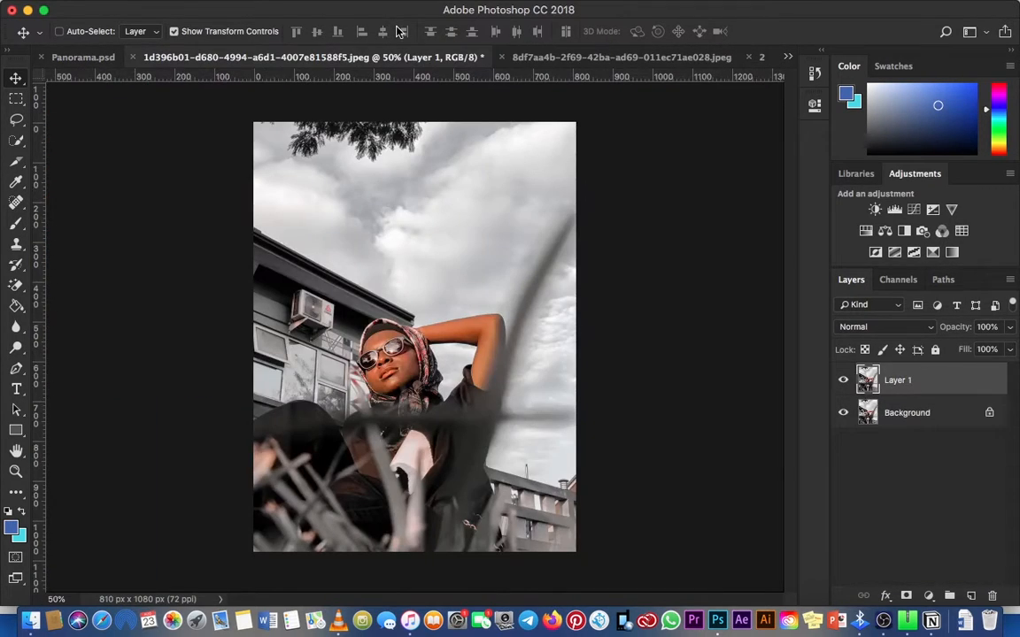
key("super+minus")
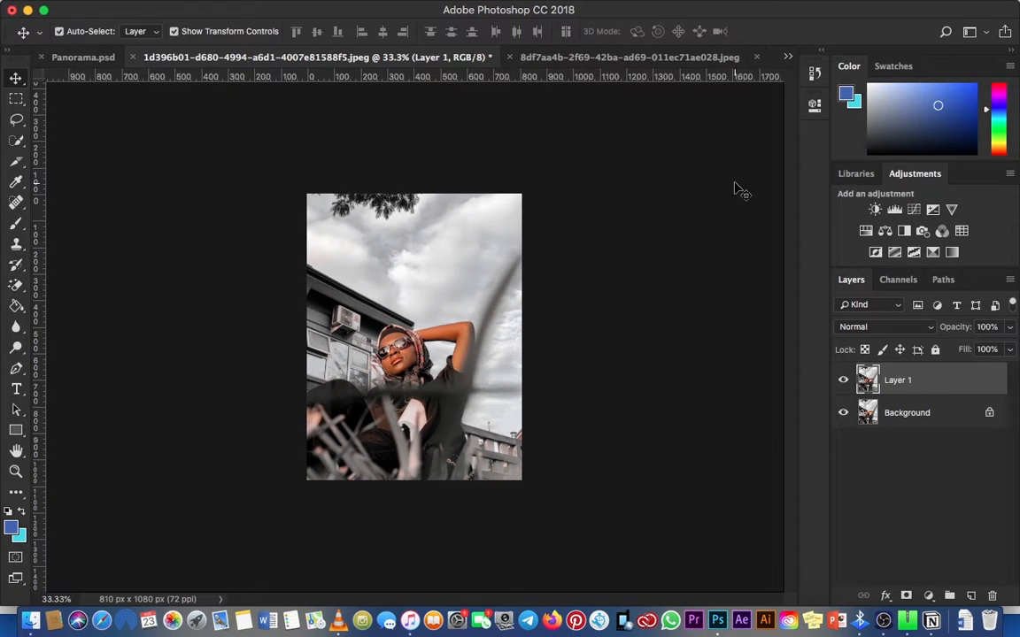
- Copy Layer 1 of the grey-sky portrait photo
key("super+j")
key("super+z")
mouse_move(232, 4)
left_click(179, 8)
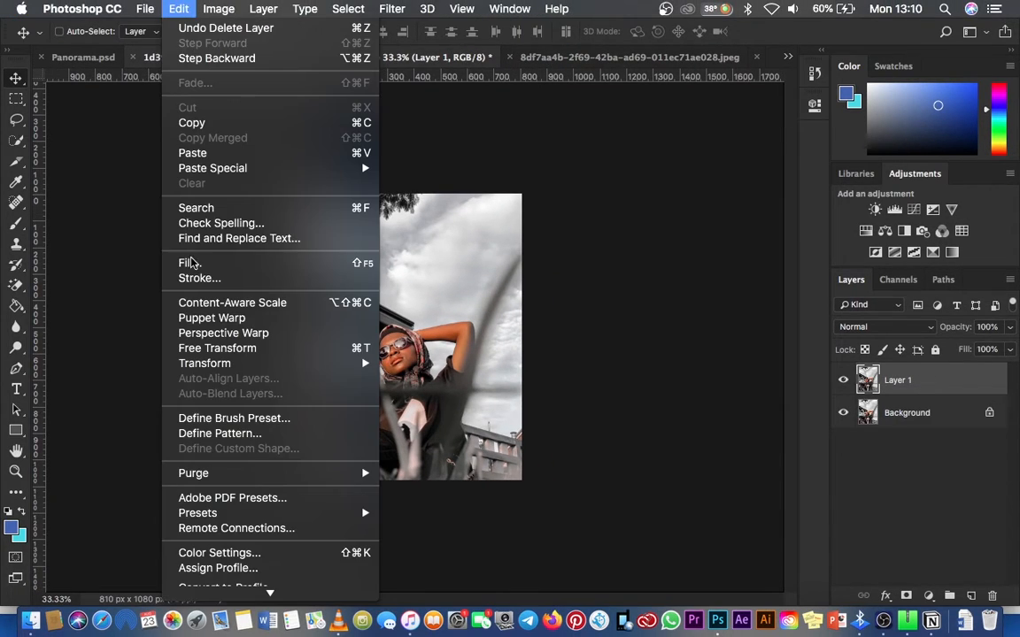
left_click(215, 123)
- Return to Panorama.psd and paste the copied portrait photo directly above Rectangle 3 copy 3
left_click(790, 56)
left_click(708, 56)
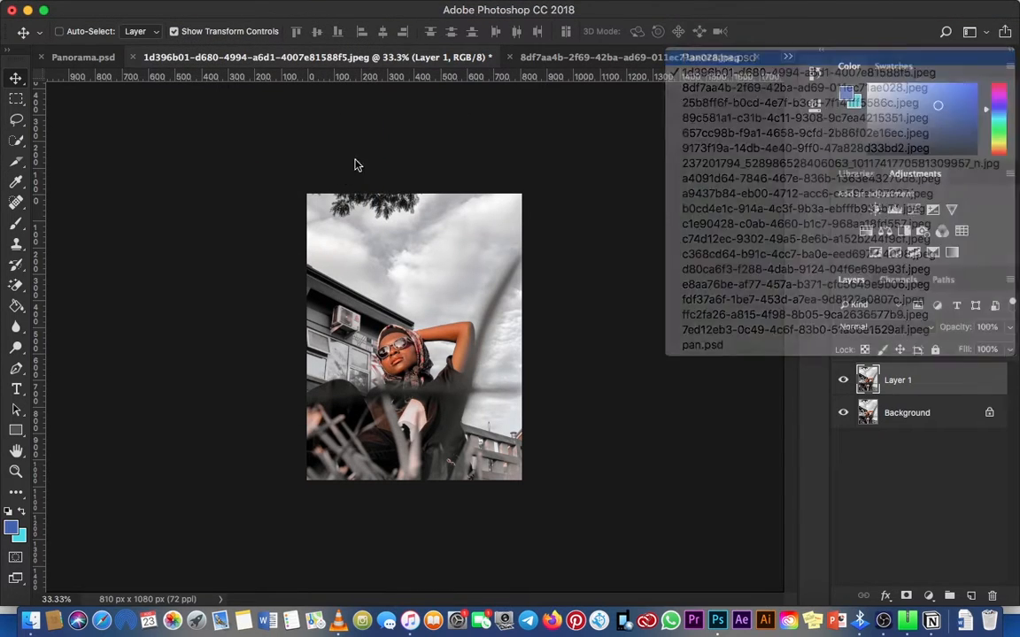
left_click_drag(234, 204, 602, 221)
left_click_drag(285, 216, 46, 216)
left_click_drag(536, 235, 485, 237)
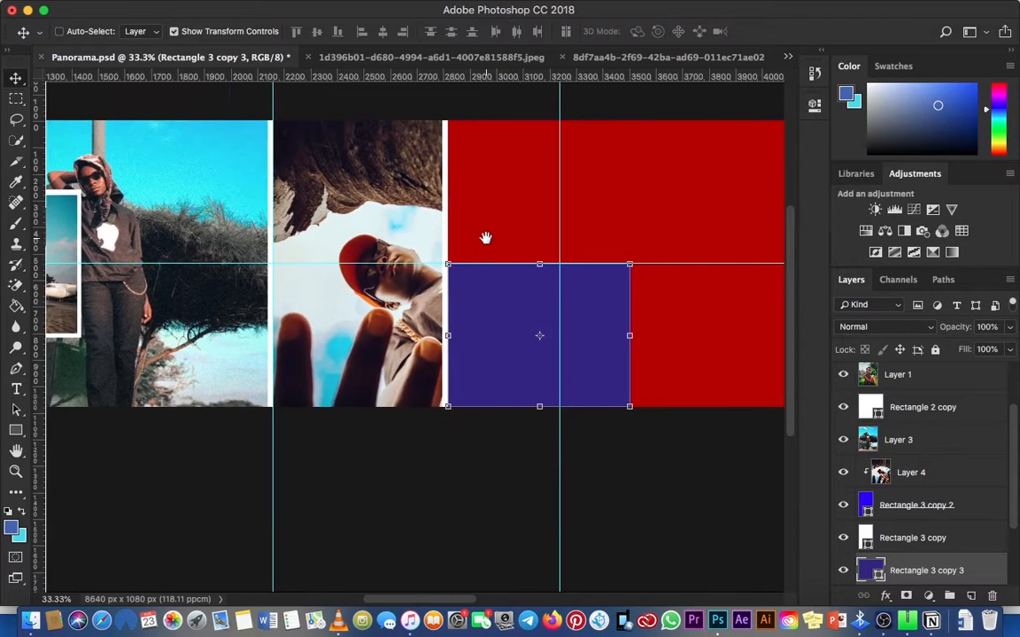
key("super+minus")
left_click(466, 302, "super")
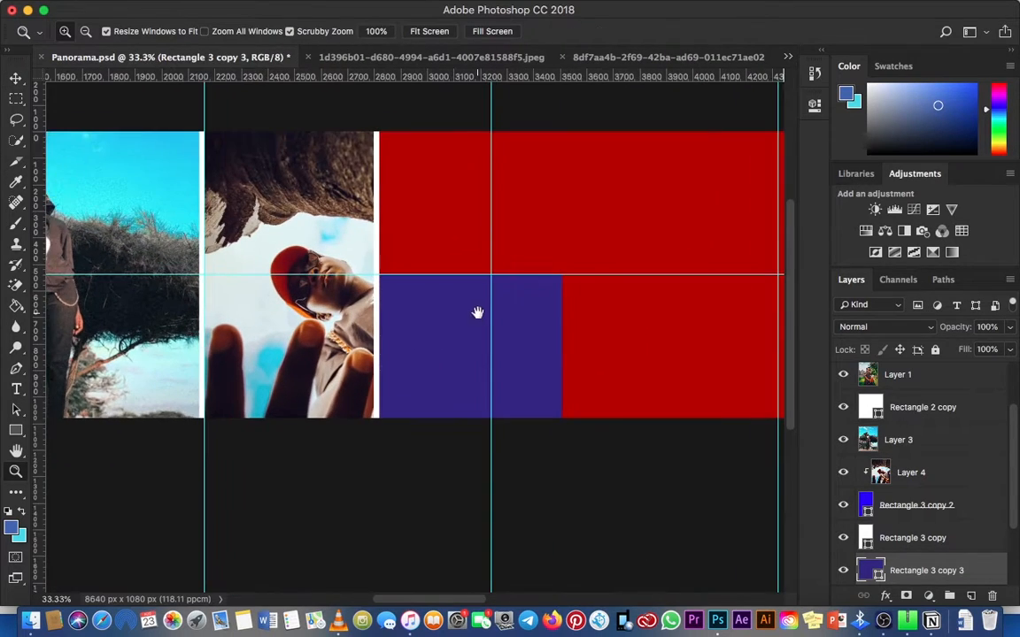
left_click_drag(478, 311, 437, 280)
scroll(904, 522, "down", 2)
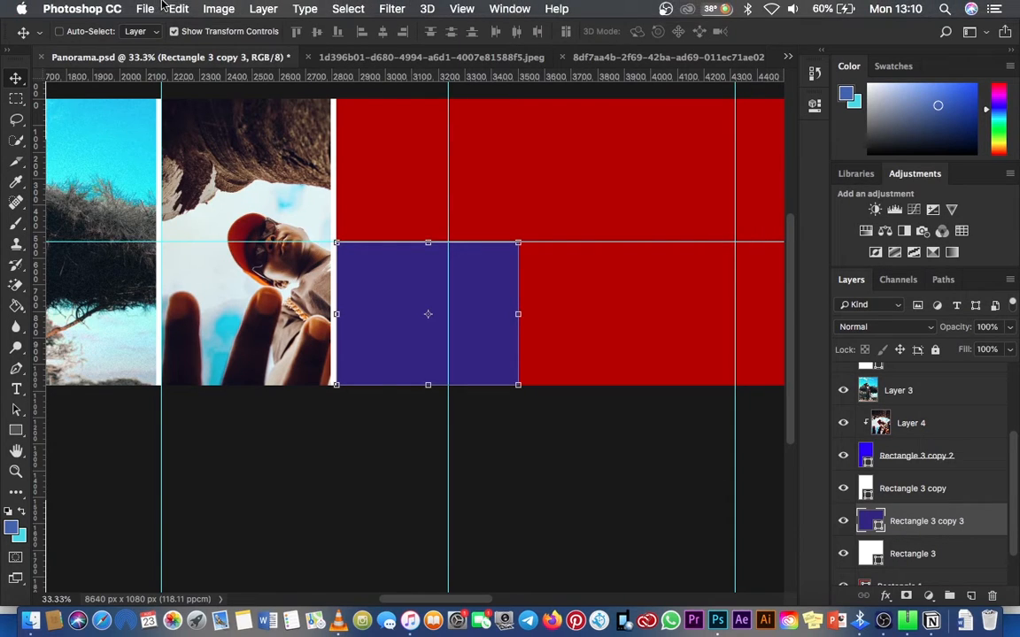
left_click(178, 8)
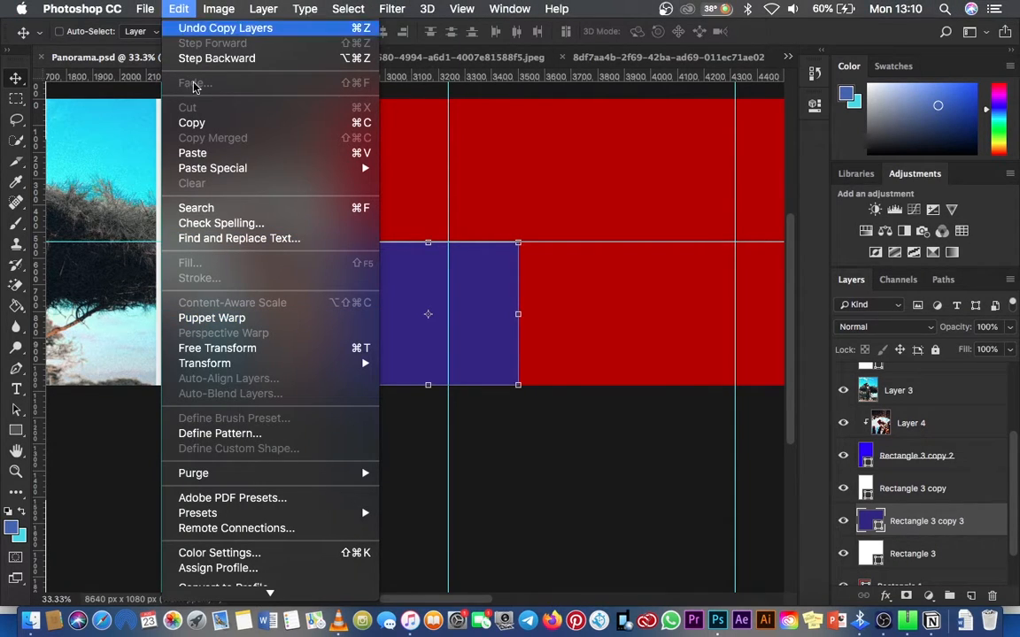
left_click(200, 153)
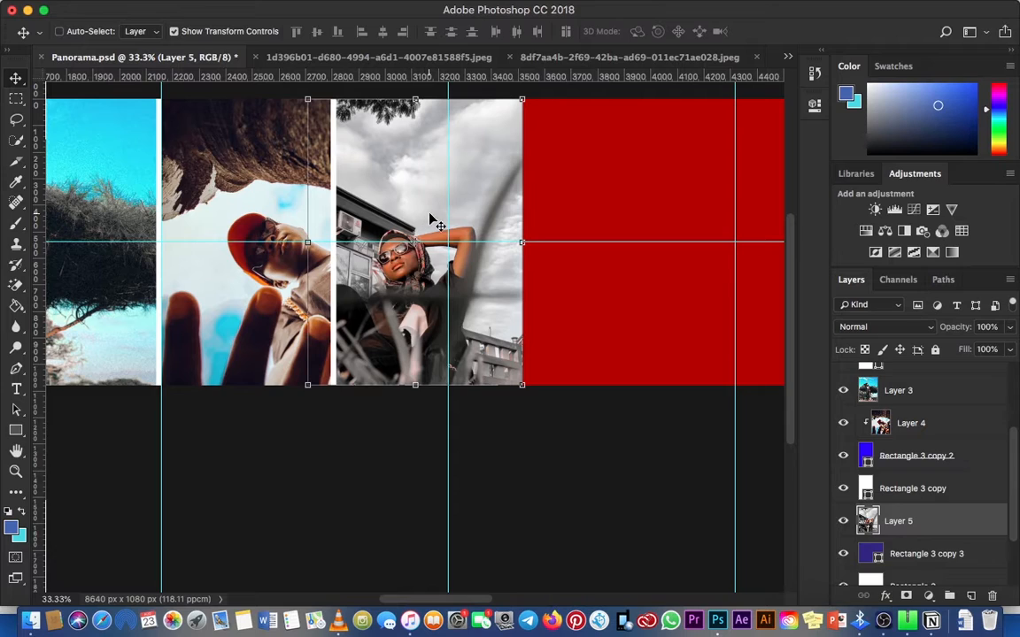
- Move the pasted portrait photo down to about X 3100, Y 679 px and flip it horizontally
left_click_drag(448, 181, 445, 216)
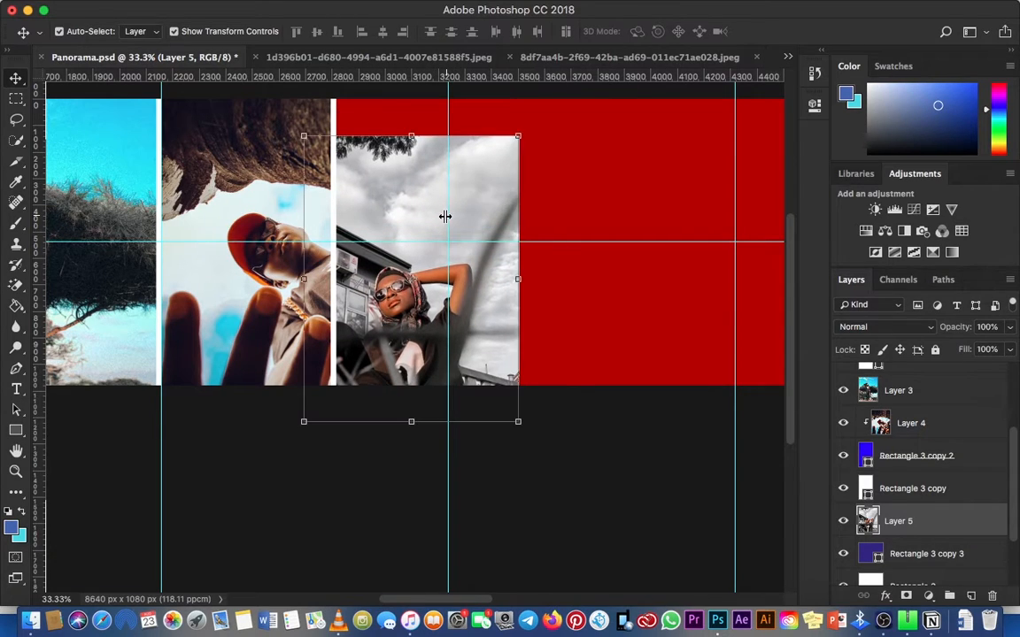
key("ctrl+t")
right_click(445, 216)
left_click(483, 415)
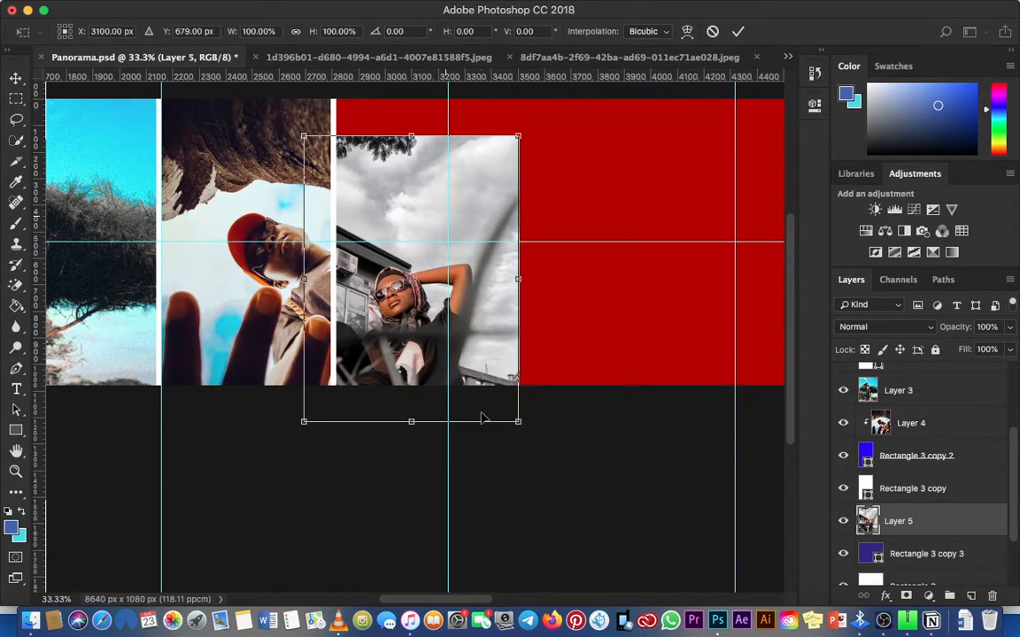
left_click(737, 32)
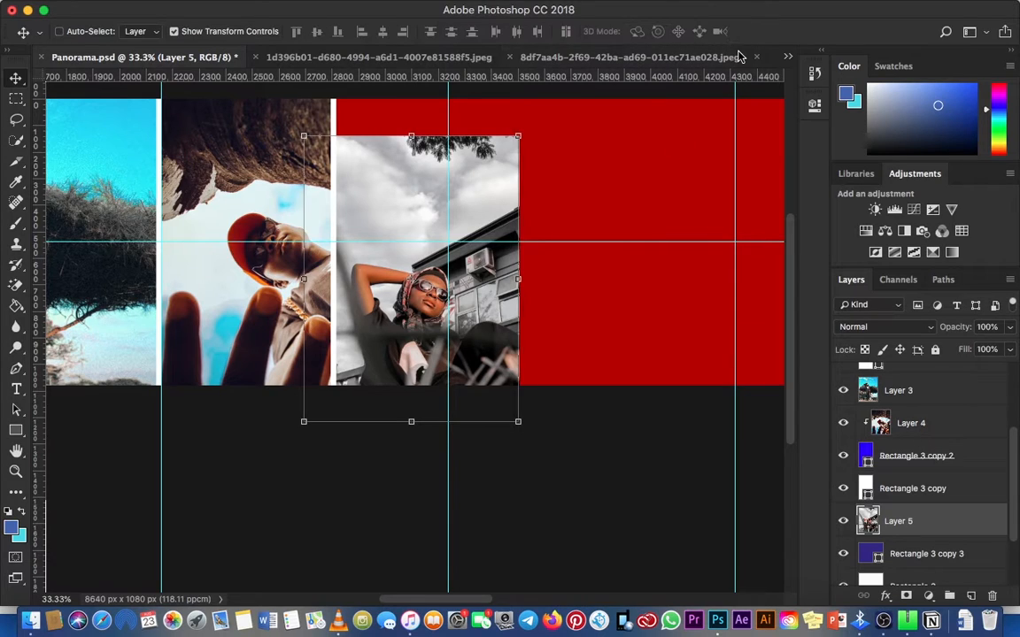
- Clip the flipped portrait photo on Layer 5 to Rectangle 3 copy 3 with a clipping mask
left_click(1009, 280)
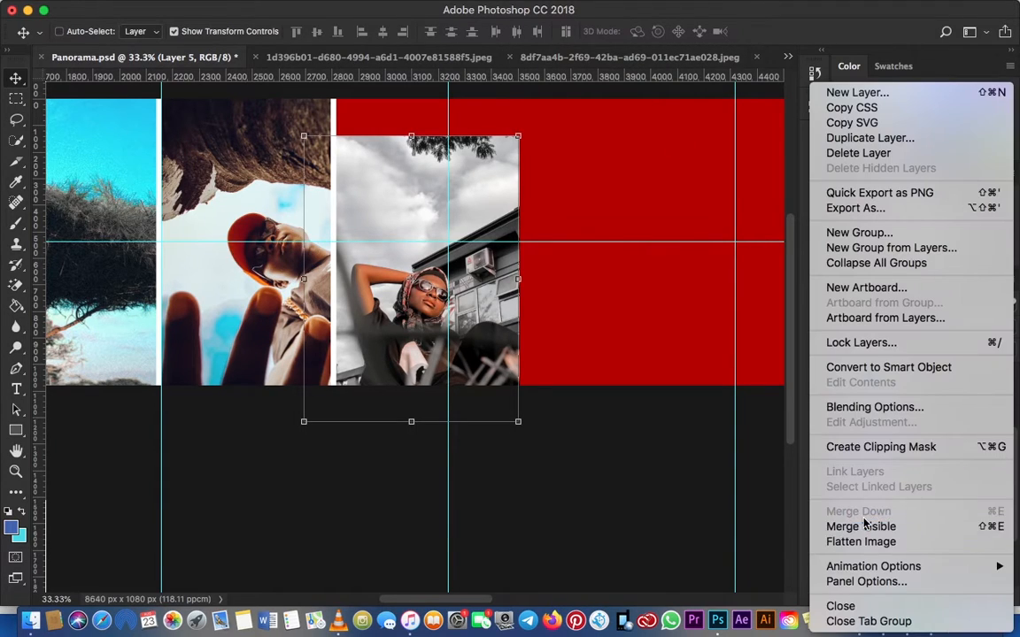
left_click(871, 446)
key("super+space")
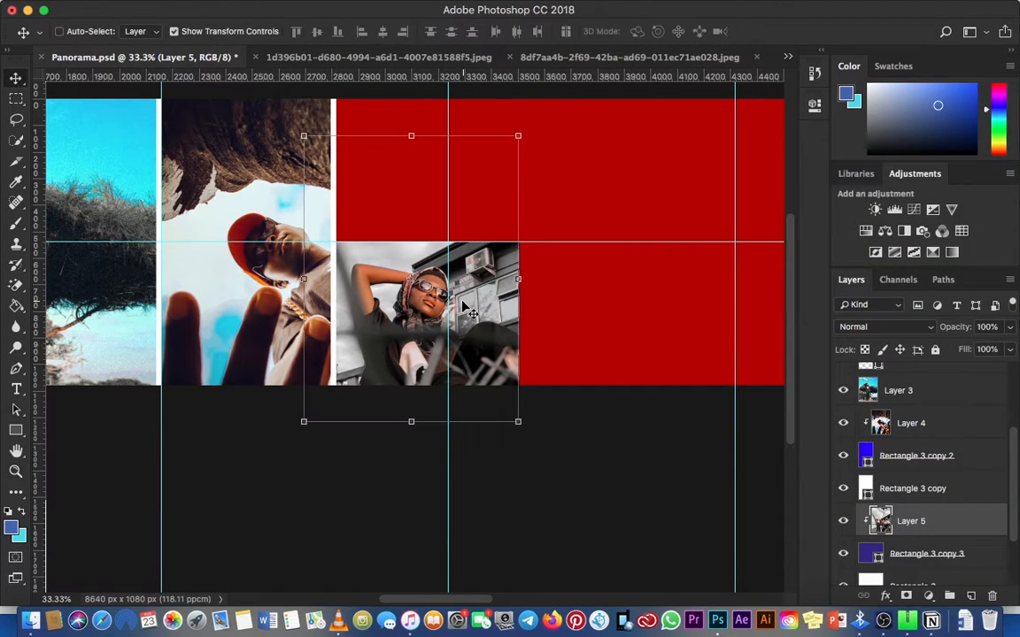
- Duplicate Rectangle 3 copy 3 and enlarge the lower original behind the photo to about 733 × 575 px as a frame
scroll(935, 531, "down", 4)
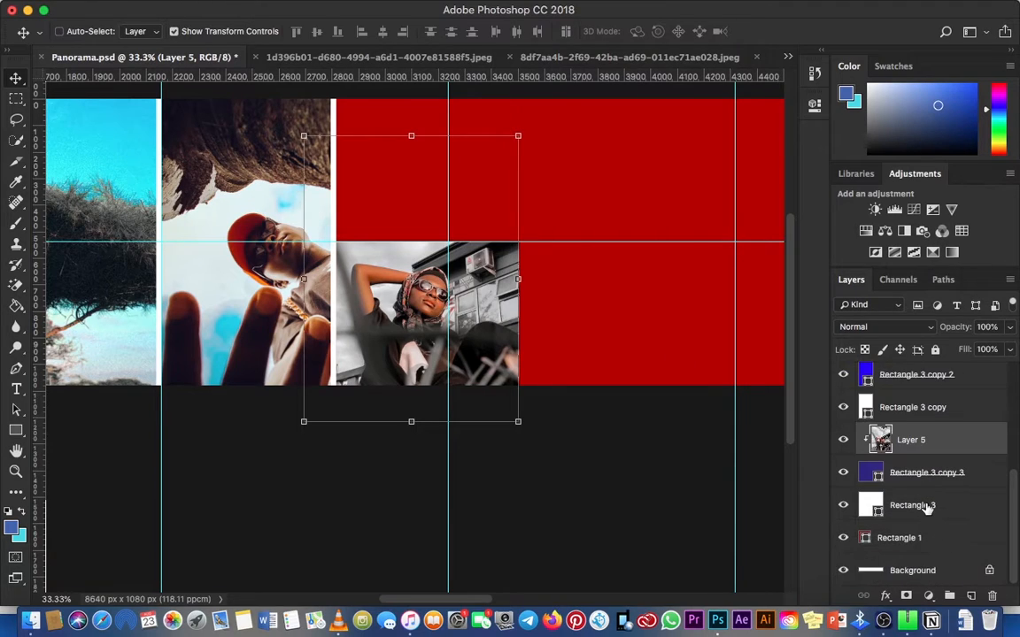
left_click(926, 505)
left_click(927, 472)
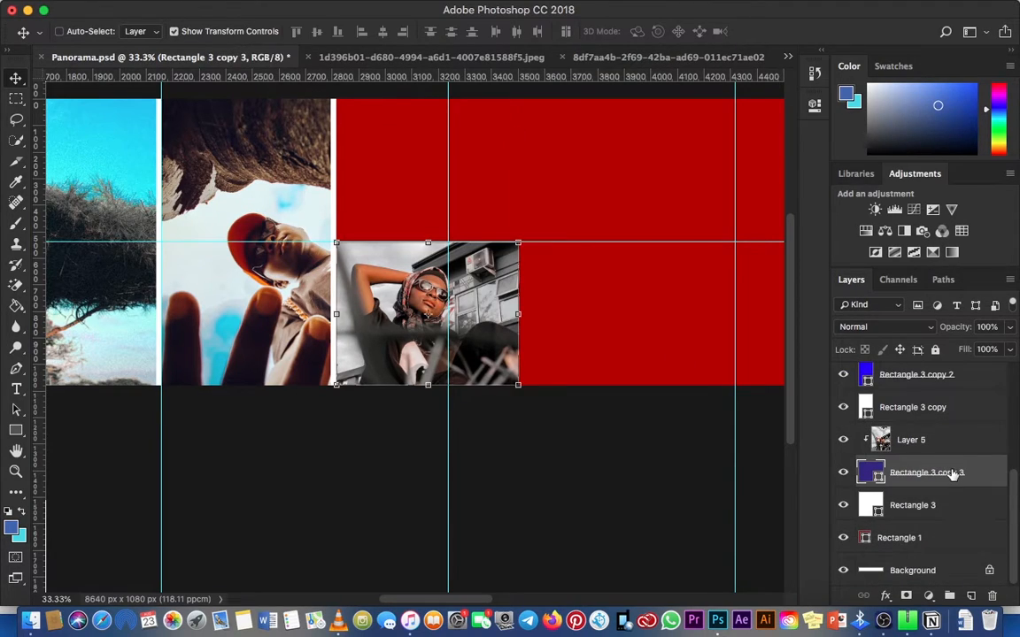
key("super+j")
left_click(941, 503)
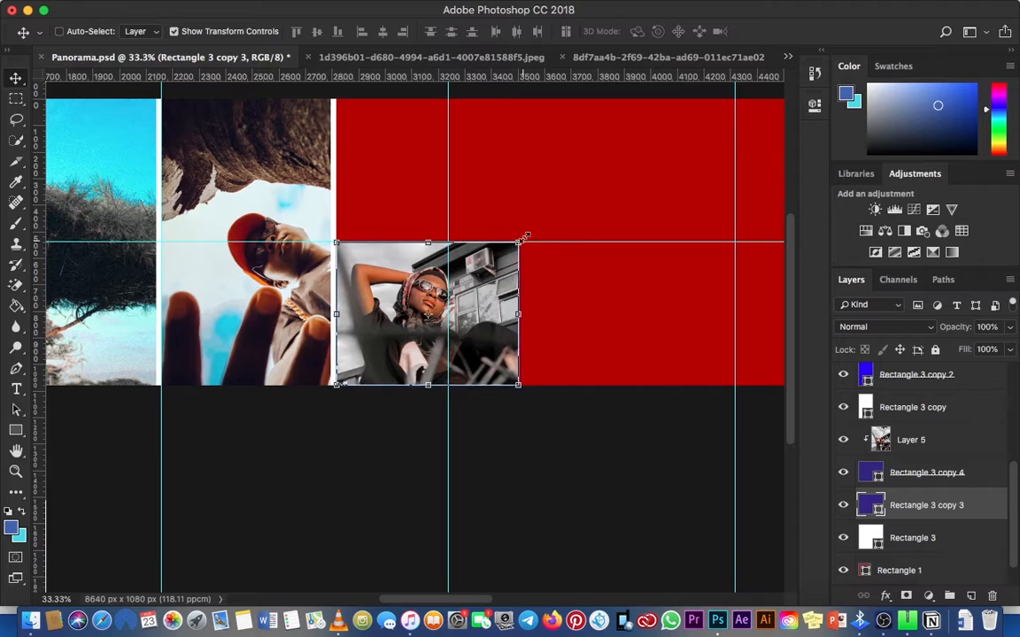
left_click_drag(524, 237, 529, 235)
key("Return")
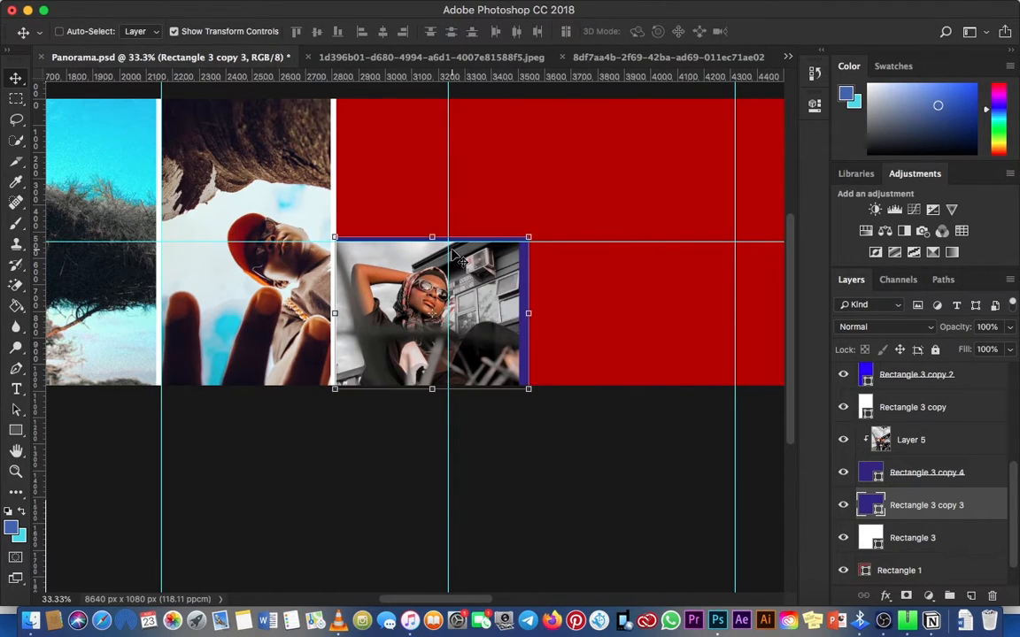
key("Left")
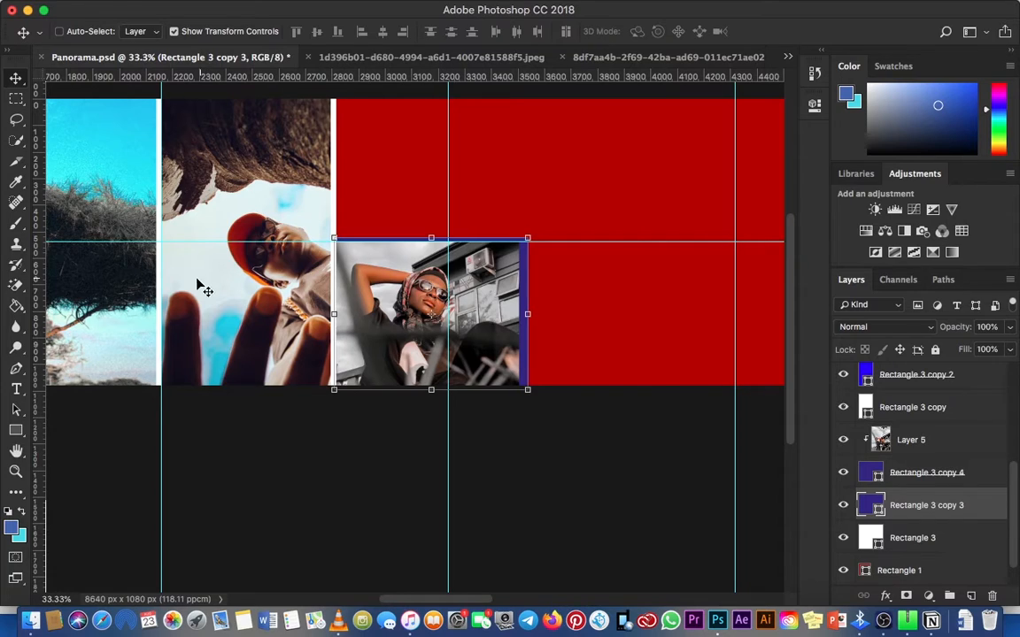
- Change the fill of the enlarged Rectangle 3 copy 3 frame to white
left_click(15, 431)
left_click(142, 31)
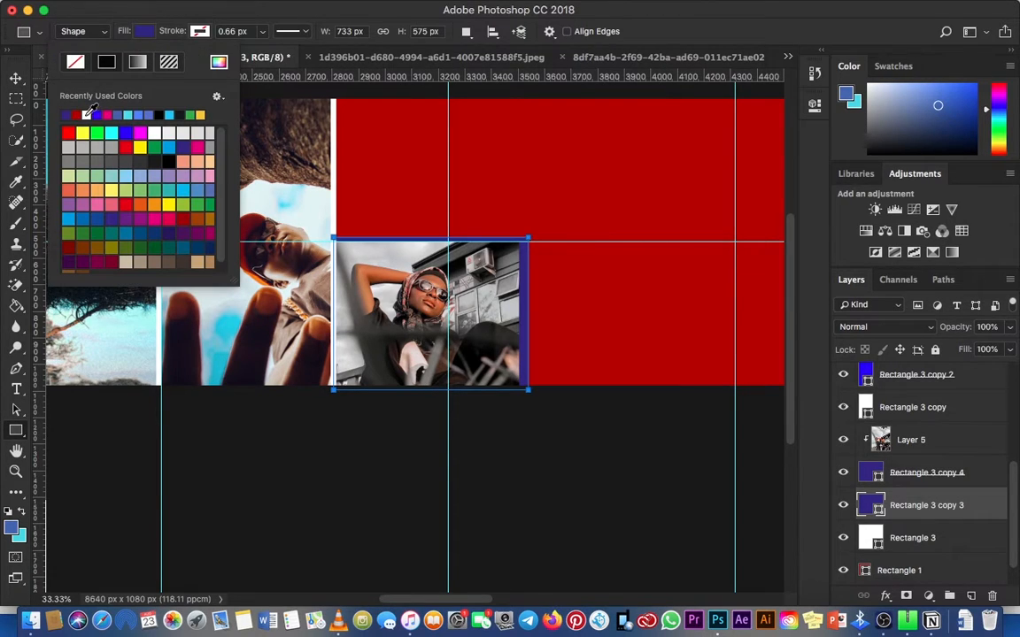
left_click(87, 115)
left_click(16, 78)
- Nudge the white Rectangle 3 copy 3 frame left until it overlaps the white divider and its right border narrows
left_click(534, 304, "super")
left_click(535, 305, "super")
left_click(339, 306, "super")
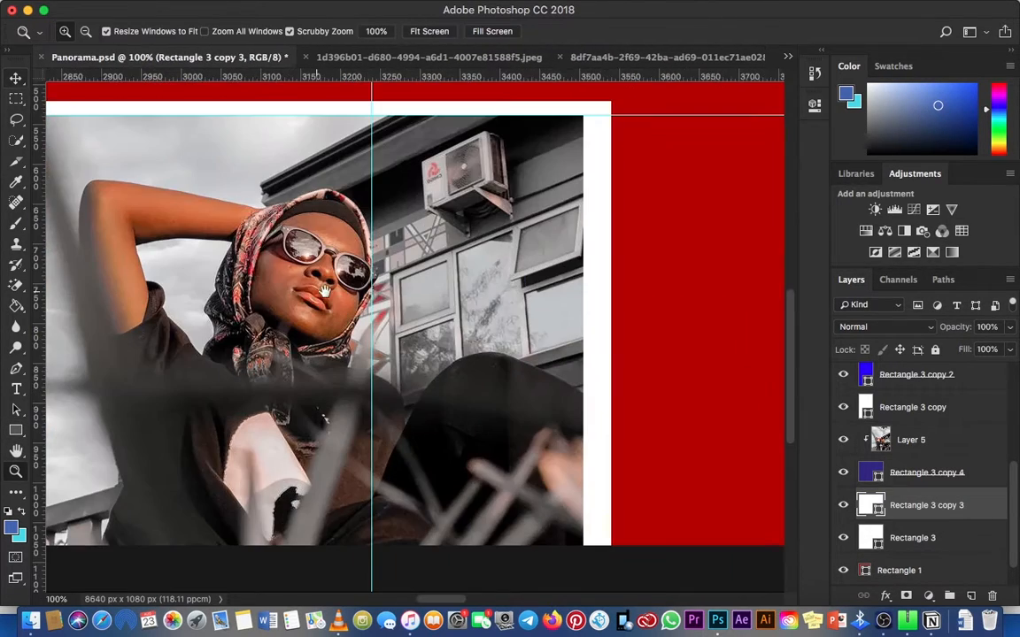
left_click_drag(325, 290, 453, 304)
key("b")
key("v")
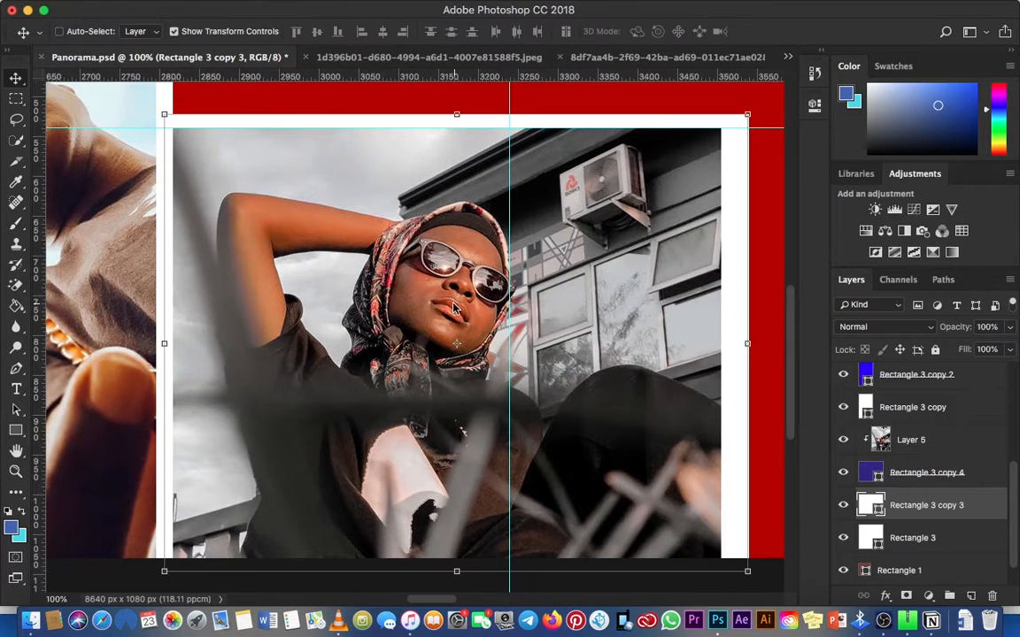
key("Left")
key("Left")
key("Left")
key("Left")
key("Left")
key("Left")
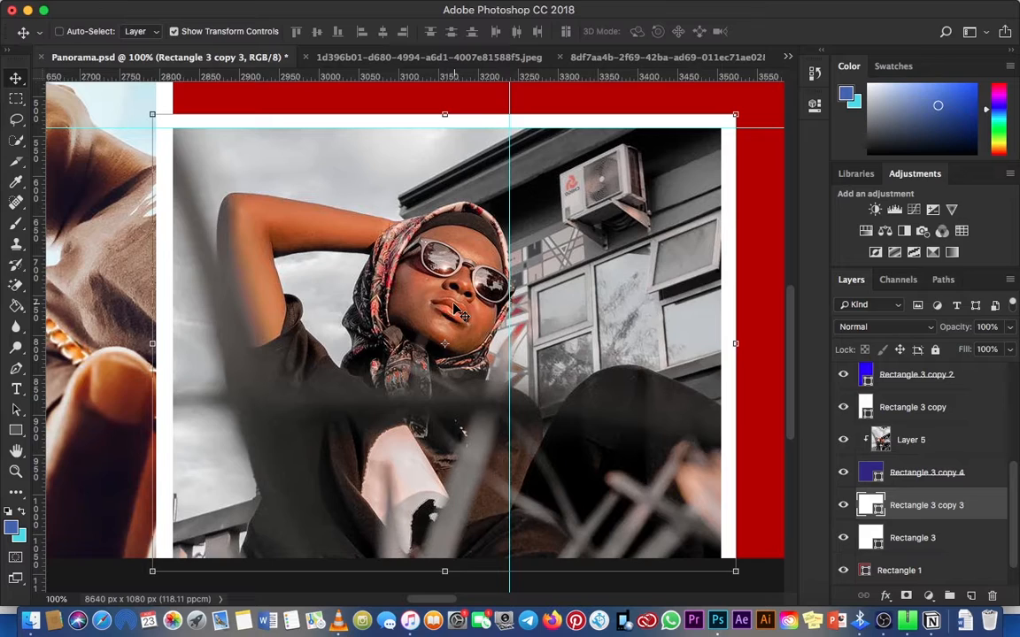
- Examine the white frame around the clipped portrait photo and its fit beside the neighbouring panel
key("super+minus")
key("super+minus")
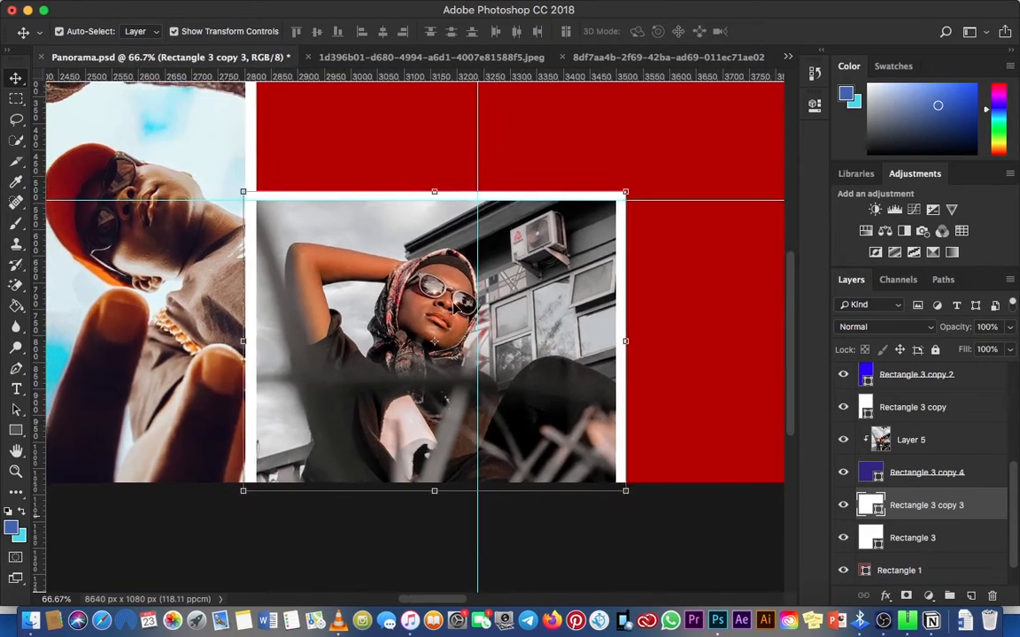
key("z")
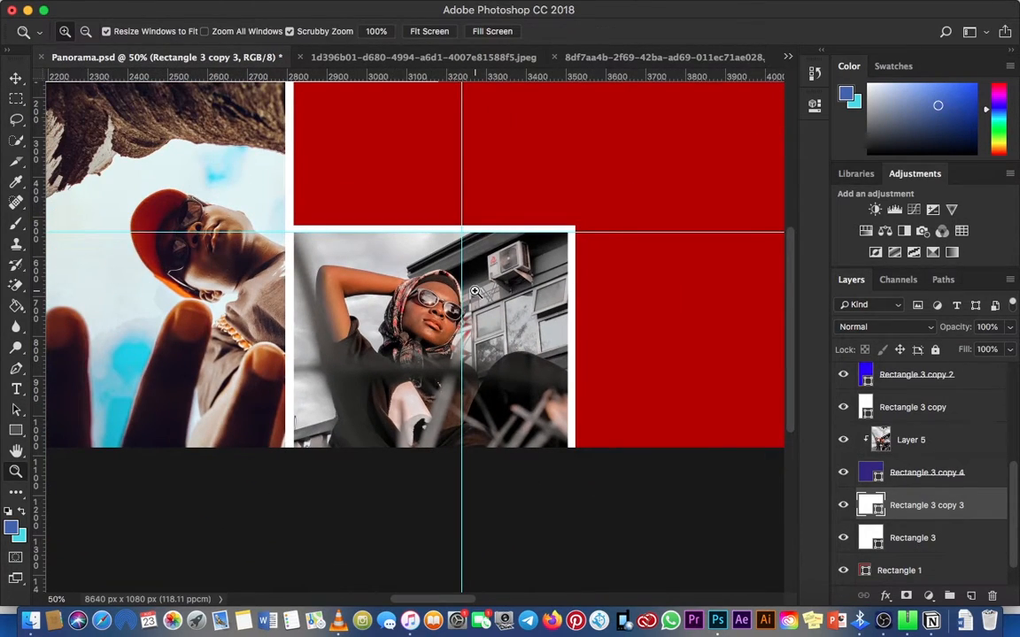
key("super+plus")
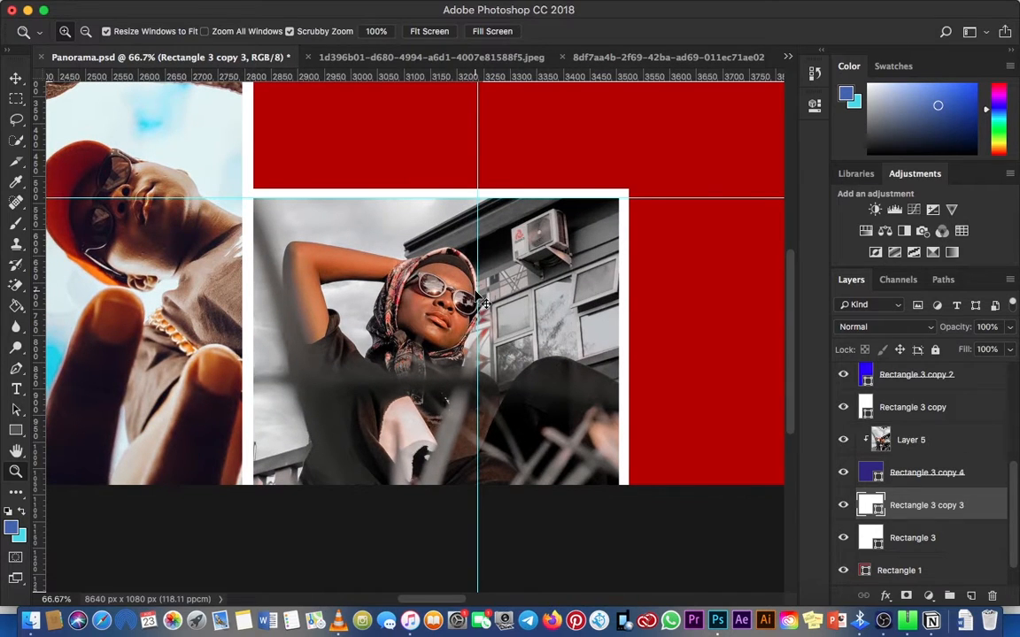
key("super+minus")
key("super+minus")
key("super+minus")
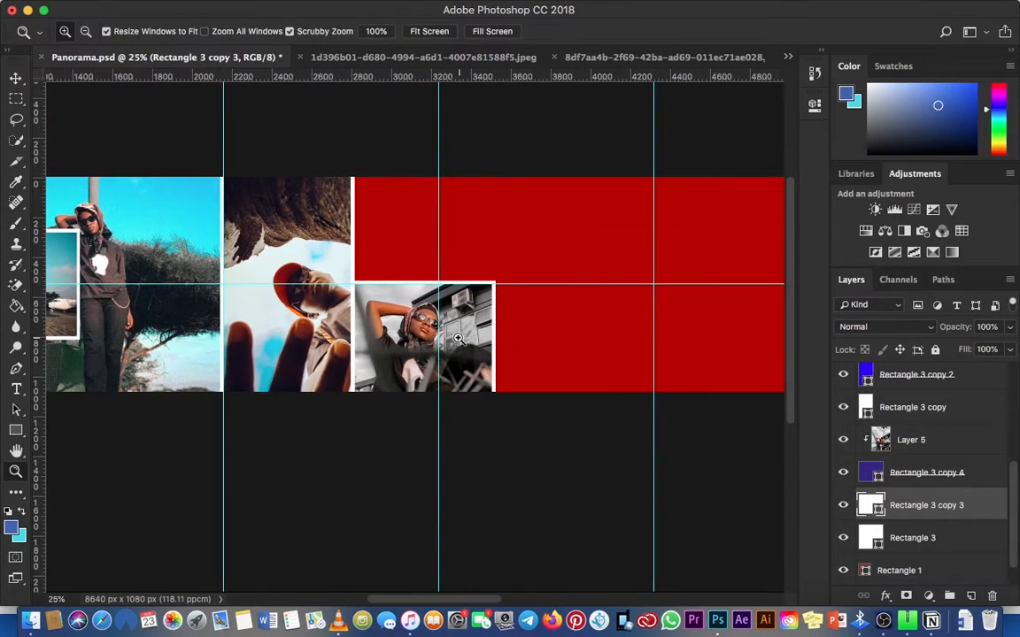
left_click(654, 289)
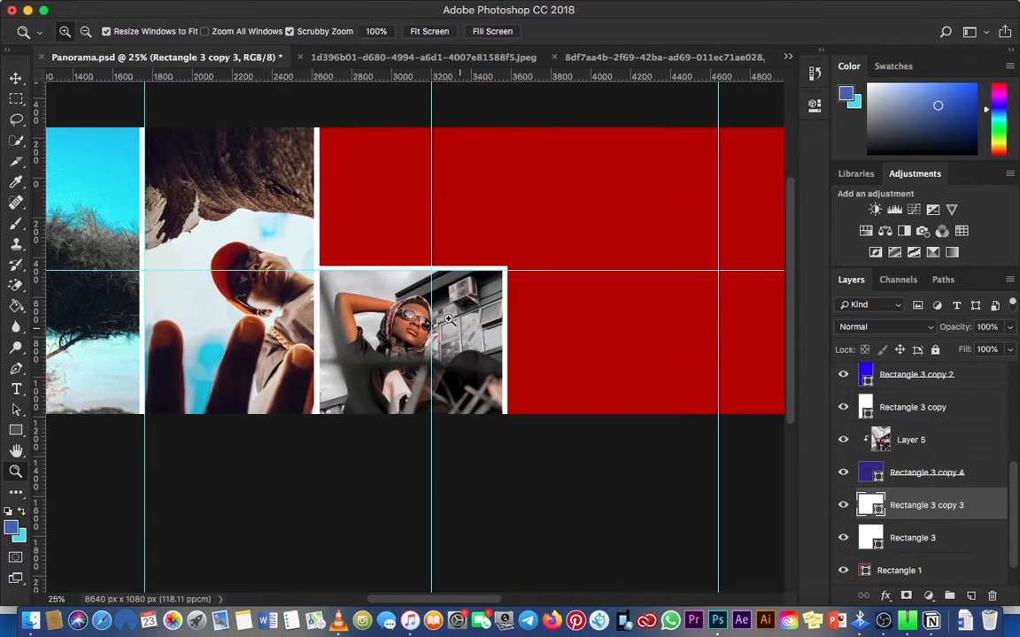
key("v")
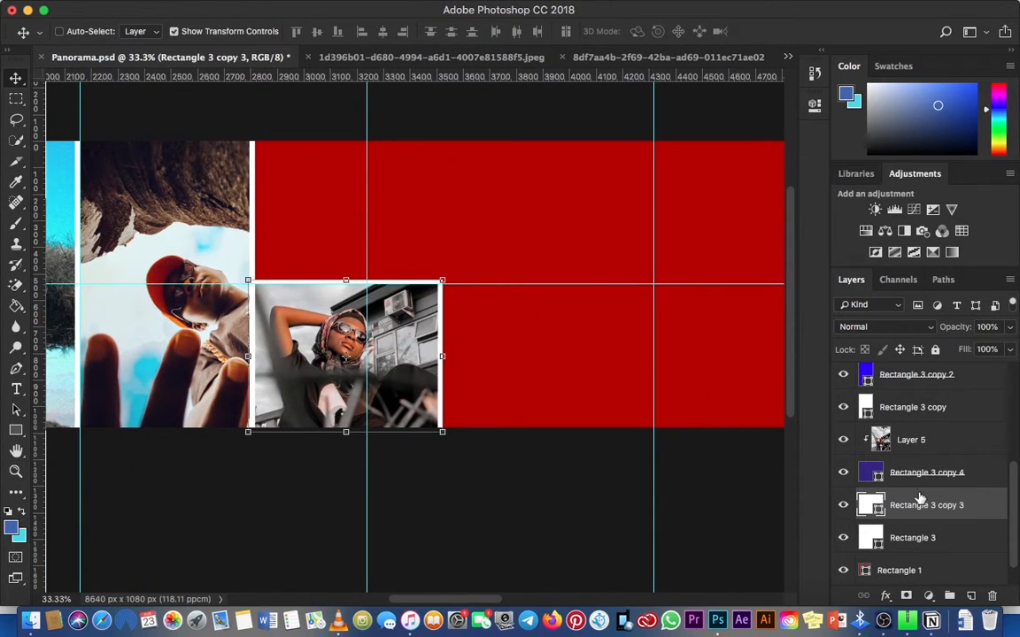
- Add a new empty layer directly above the red Rectangle 1 background shape
scroll(920, 500, "down", 1)
left_click(903, 514)
scroll(907, 500, "up", 5)
scroll(965, 482, "up", 3)
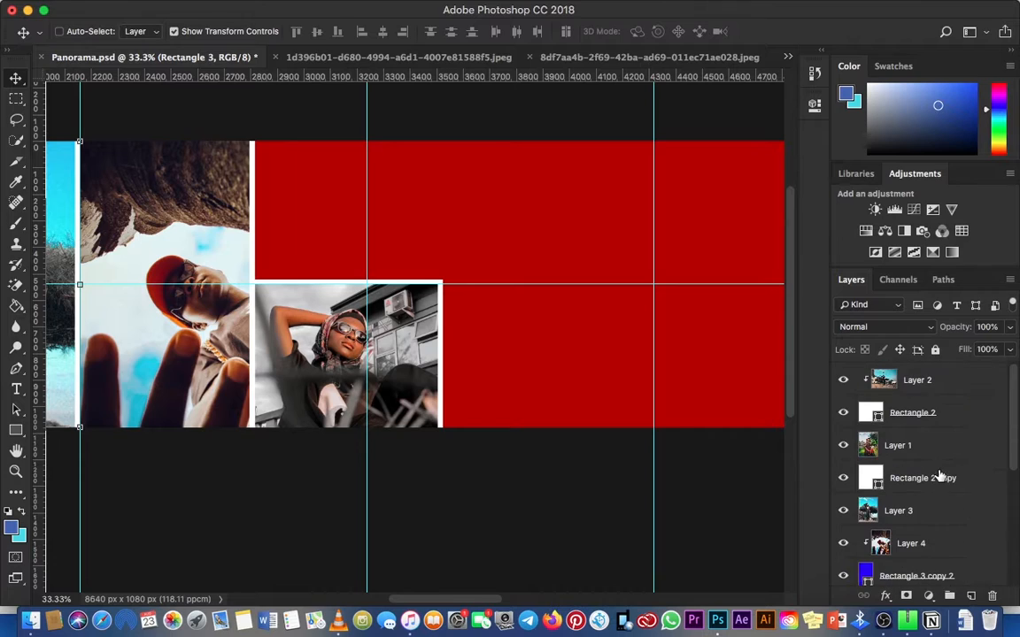
left_click(955, 483)
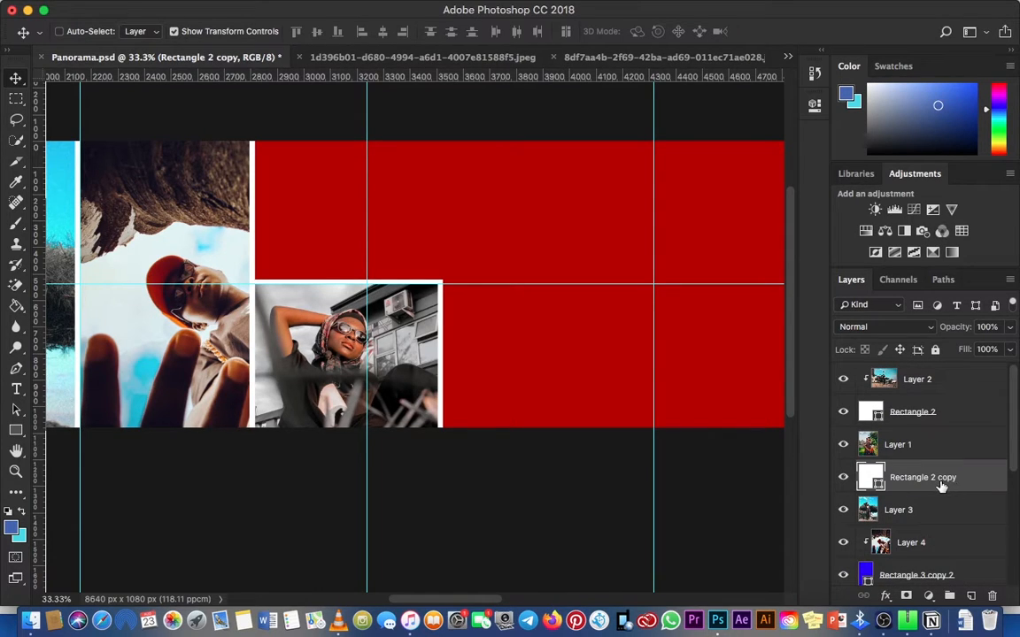
key("super+minus")
key("super+minus")
key("super+minus")
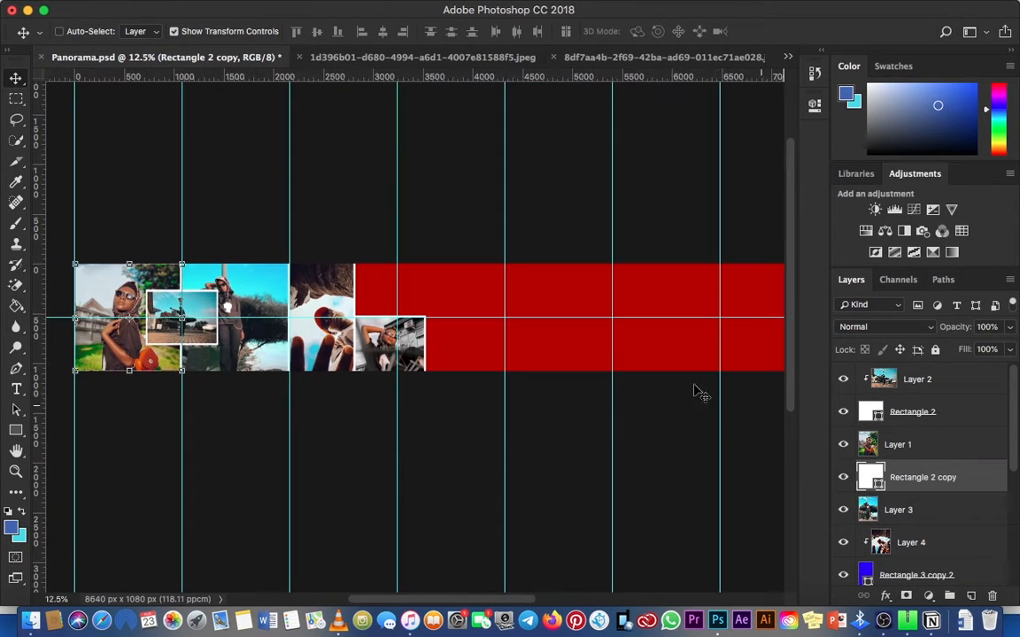
right_click(410, 295)
left_click(431, 292)
scroll(937, 558, "down", 1)
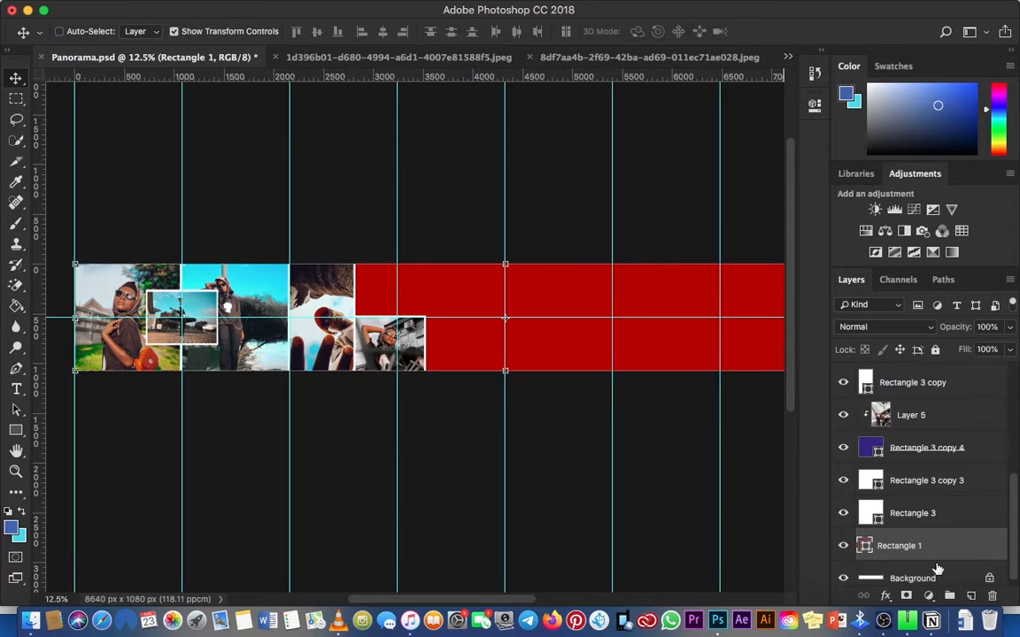
left_click(953, 598)
- Draw a magenta rectangle about 3014 × 2093 px with its right edge on the guide that ends the fourth panel
key("u")
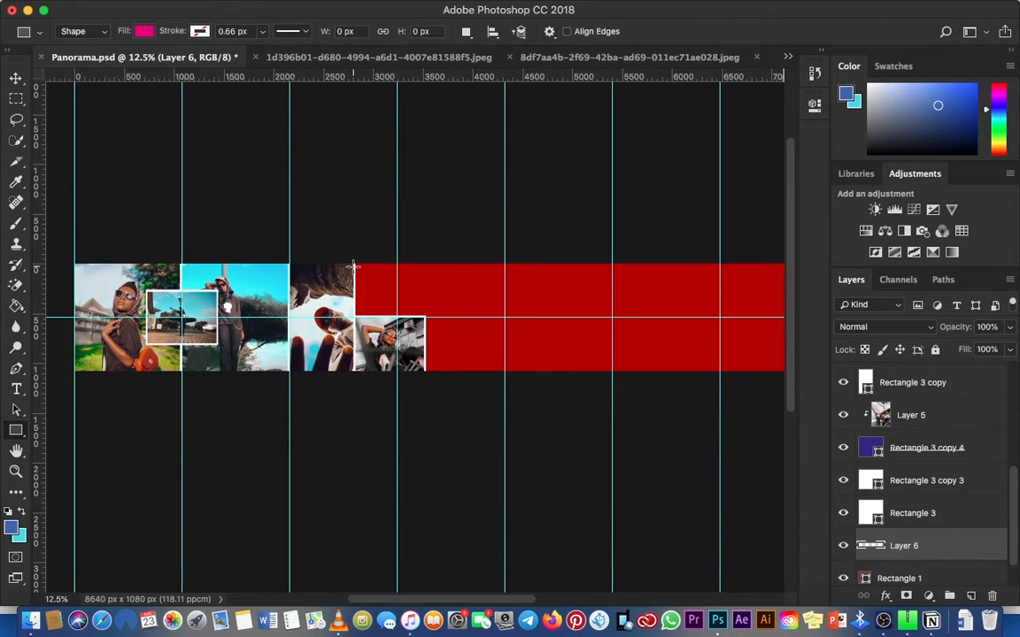
left_click_drag(355, 262, 505, 368)
left_click(769, 101)
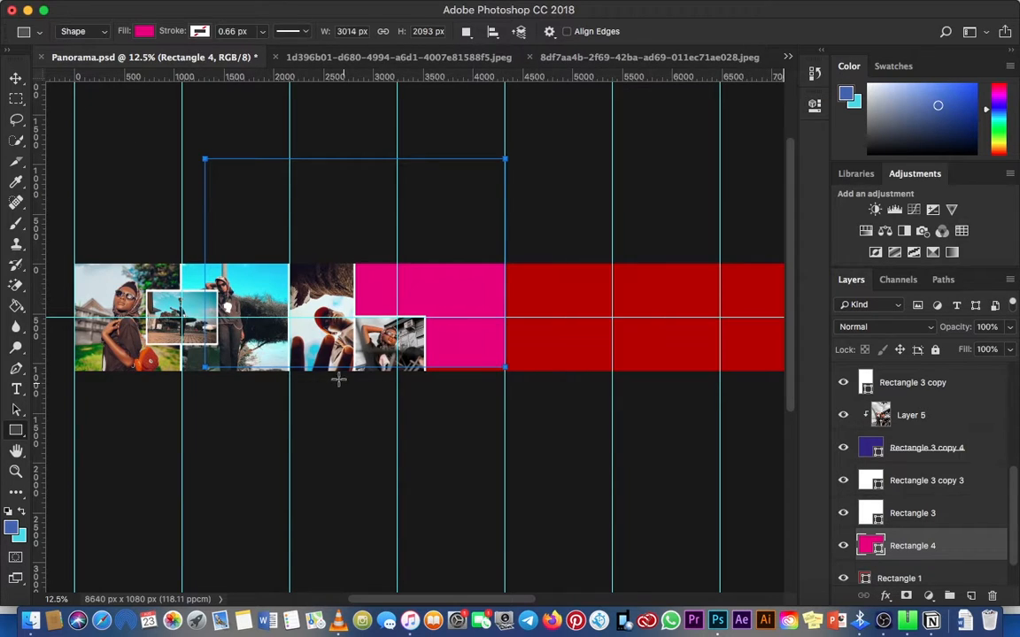
- Move the magenta Rectangle 4 down past the canvas's bottom edge, centred at about X 2817, Y 139.5 px
key("v")
key("z")
left_click(439, 300)
left_click(439, 300)
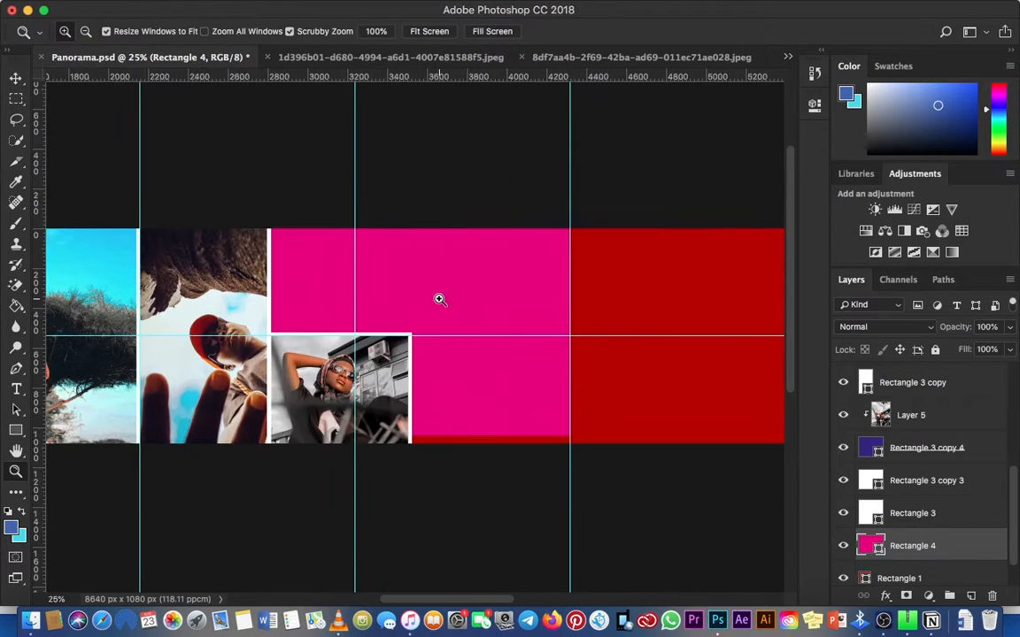
key("v")
left_click_drag(436, 280, 432, 310)
- Scale Rectangle 4 to 50% width and 56.67% height, fitting its left edge to the divider and its top to the canvas
key("ctrl+t")
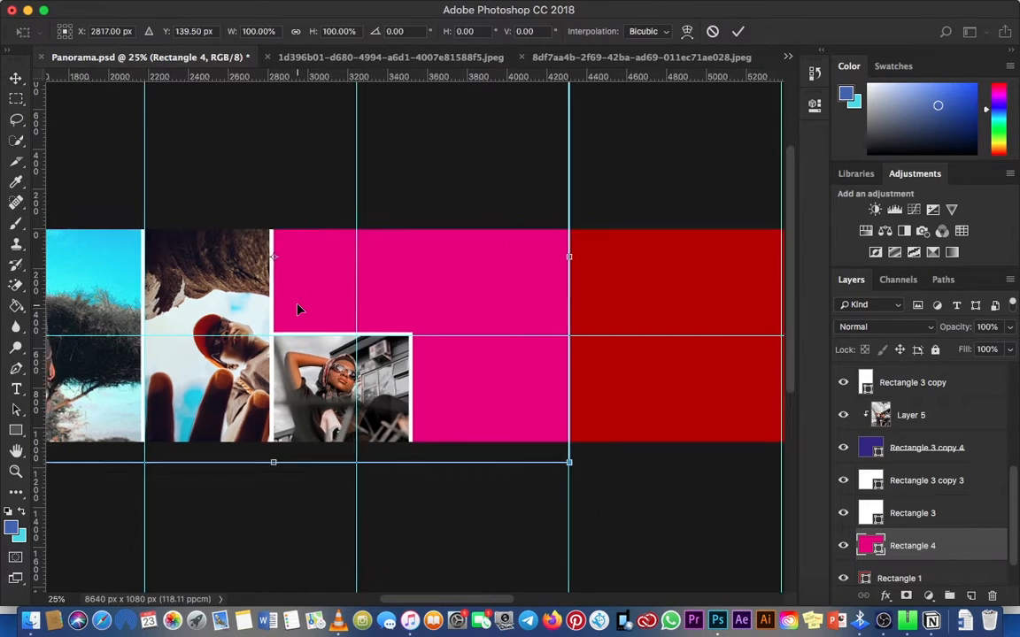
key("ctrl+minus")
key("ctrl+minus")
left_click_drag(191, 296, 343, 297)
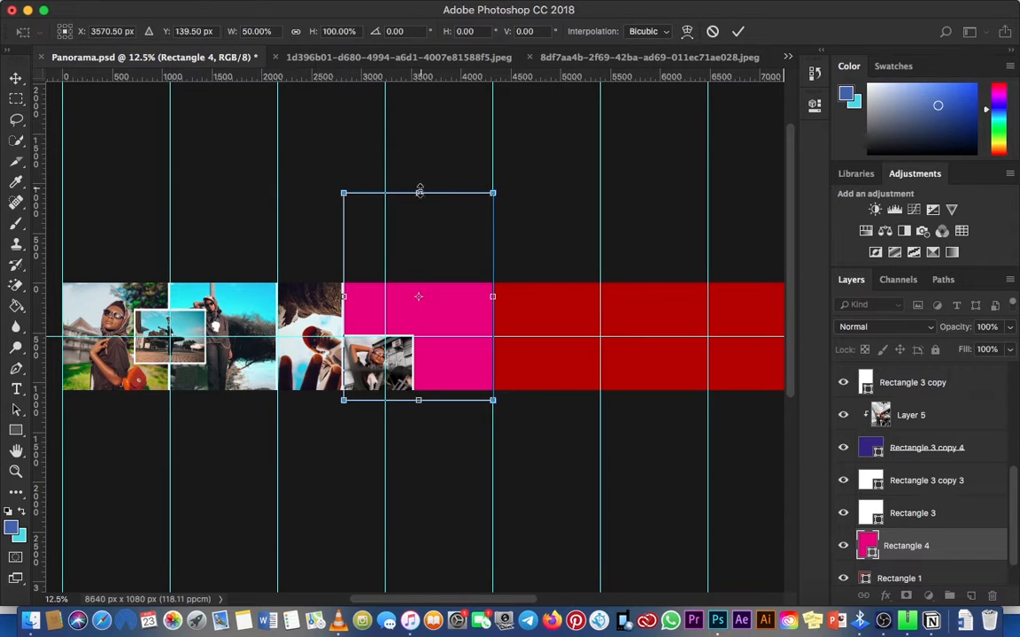
left_click_drag(419, 191, 419, 276)
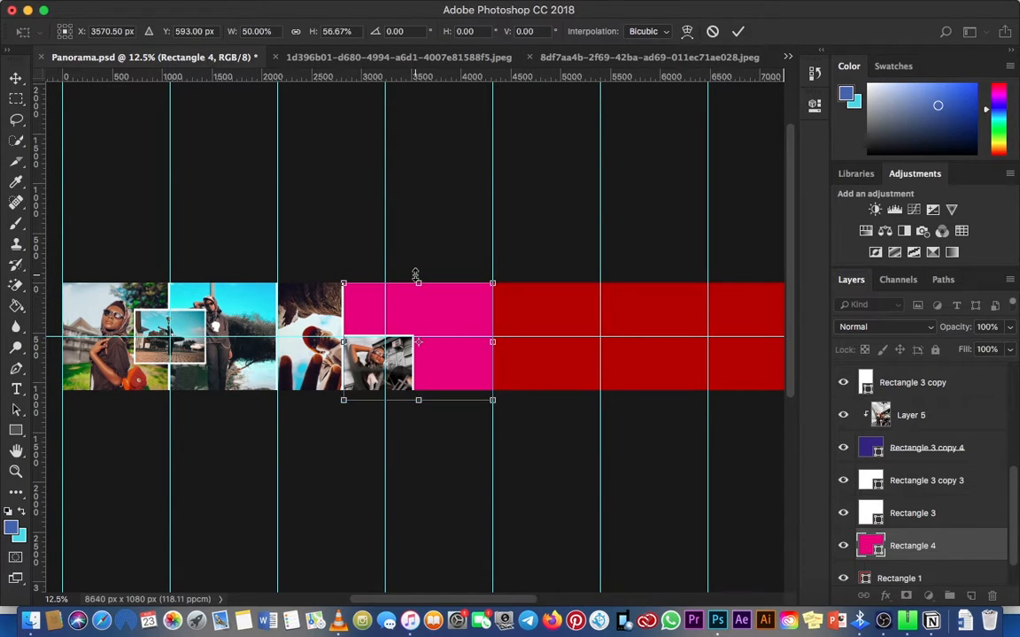
key("Return")
key("z")
left_click(432, 285)
left_click(434, 286)
left_click(433, 286)
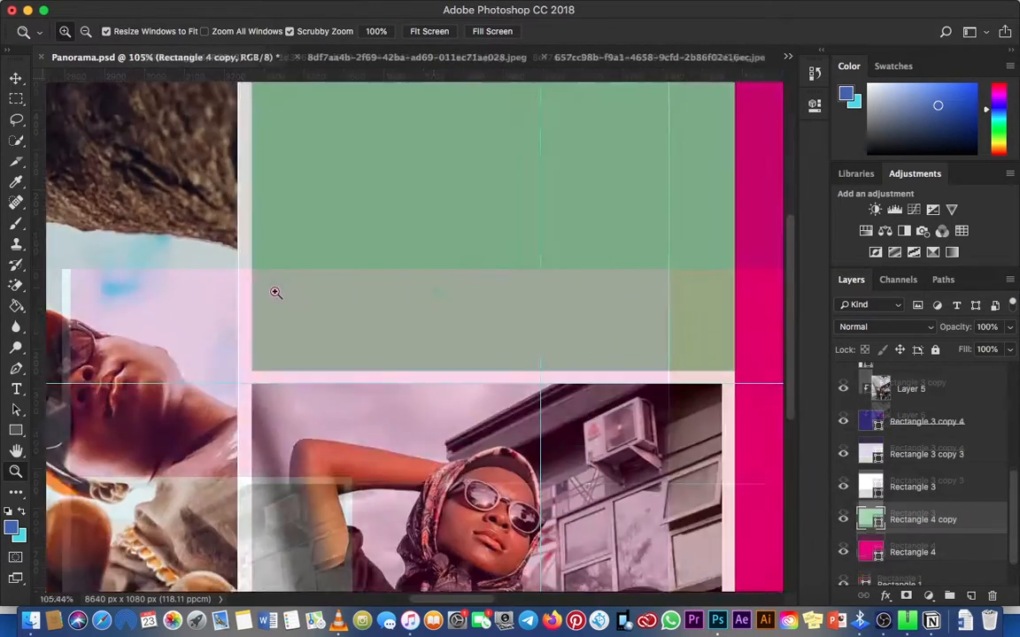
scroll(247, 281, "down", 4)
scroll(247, 282, "up", 2)
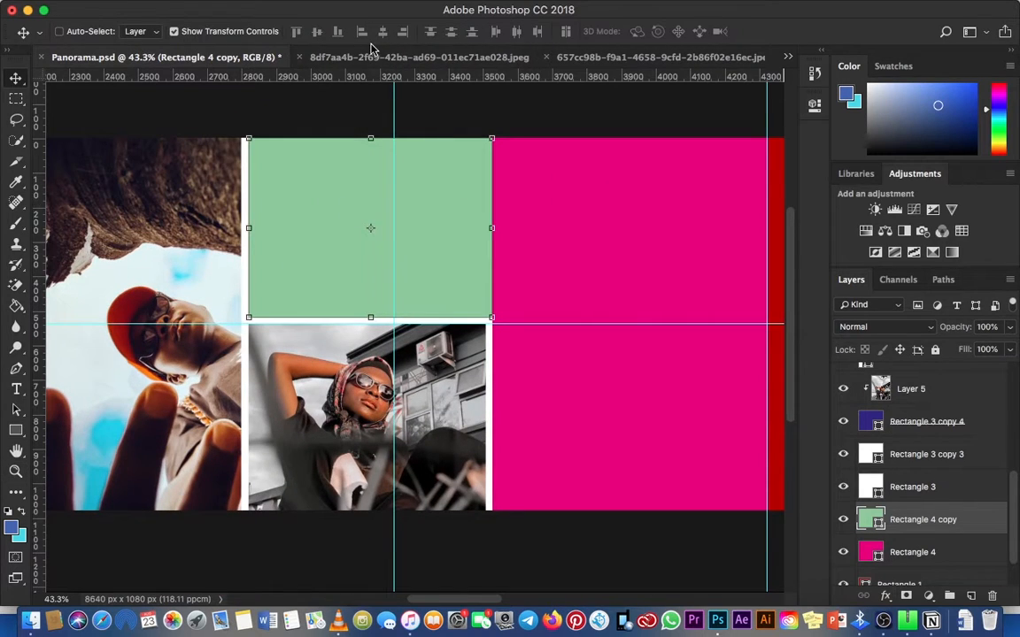
- Look through the open photos and copy the image of 657cc98b-f9a1-4658-9cfd-2b86f02e16ec.jpeg, the portrait under the grey tree
left_click(414, 58)
left_click(657, 61)
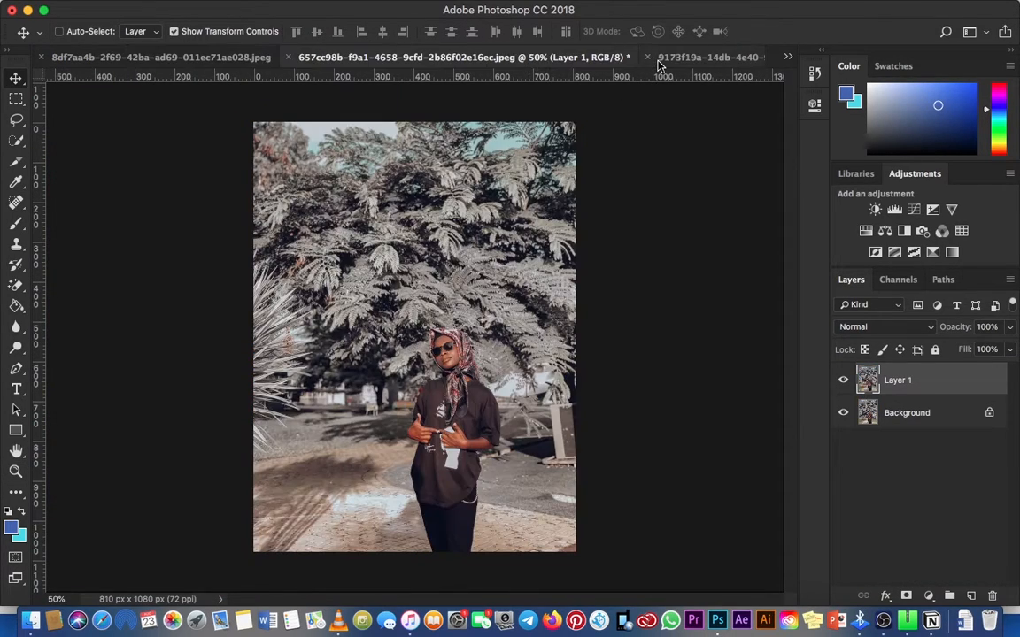
left_click(221, 58)
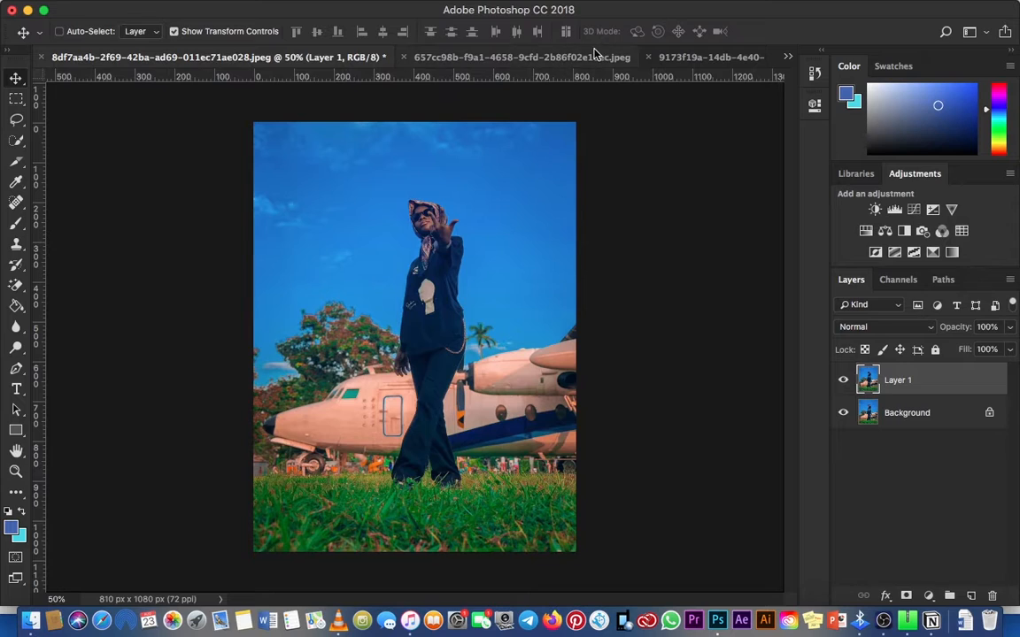
left_click(531, 57)
left_click(144, 9)
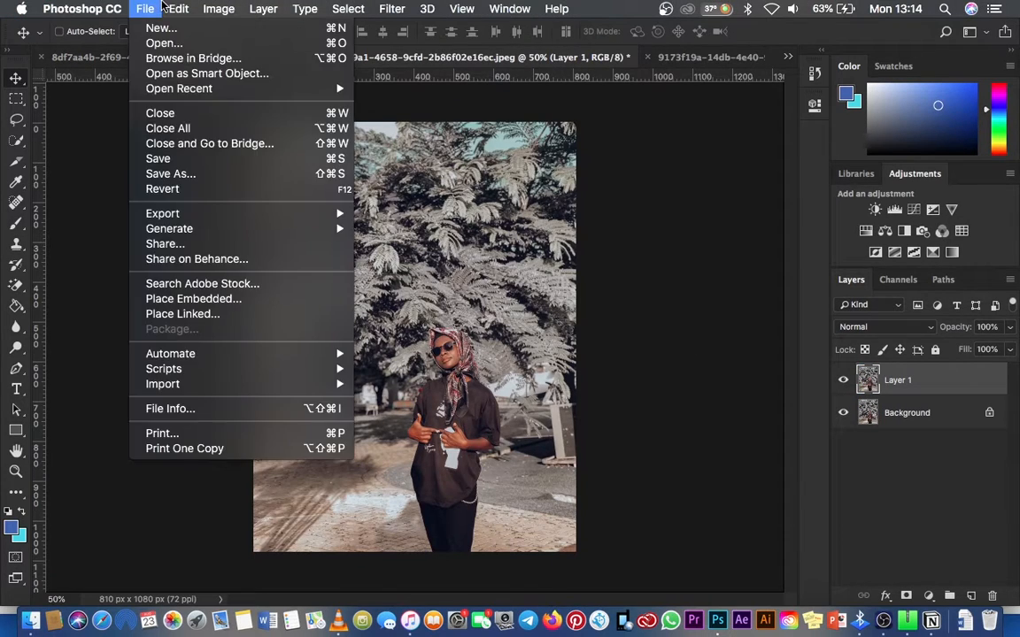
mouse_move(179, 9)
left_click(197, 124)
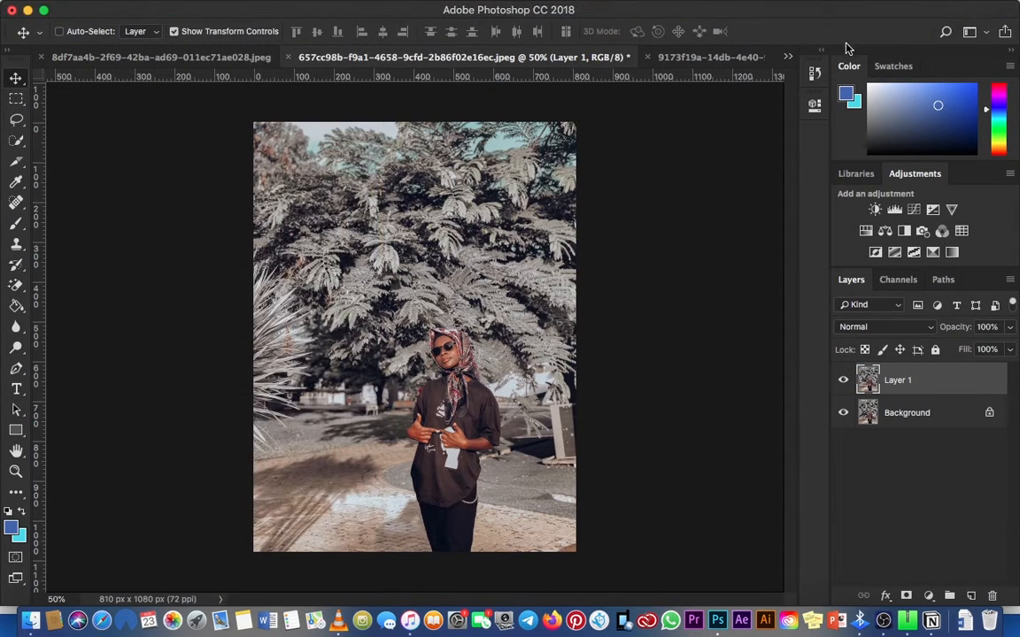
- Close the copied photo's document without saving its changes and return to Panorama.psd
left_click(787, 58)
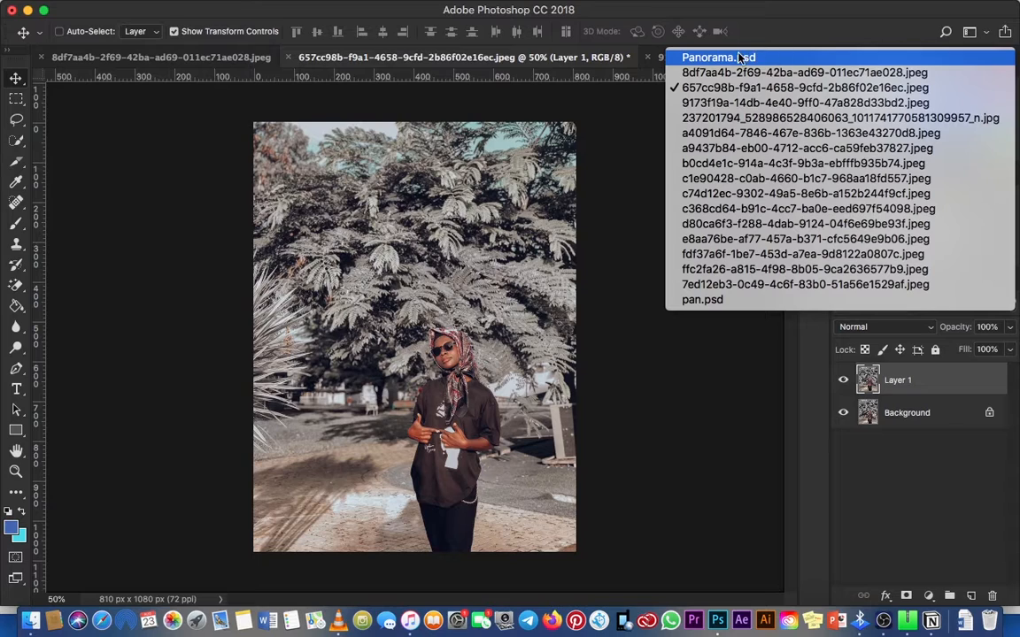
left_click(586, 103)
key("super+w")
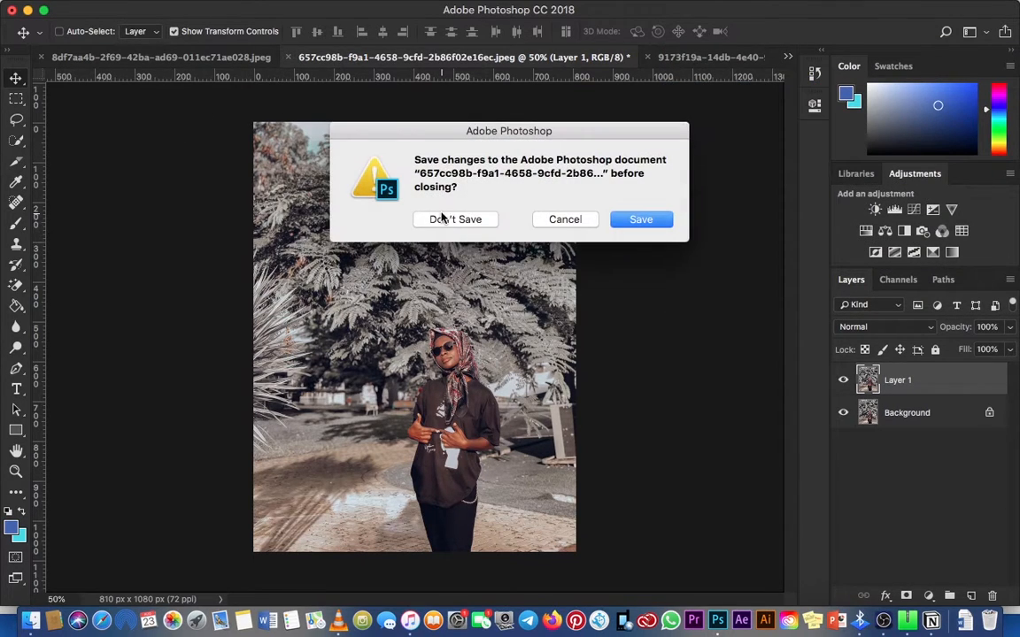
left_click(445, 220)
left_click(785, 57)
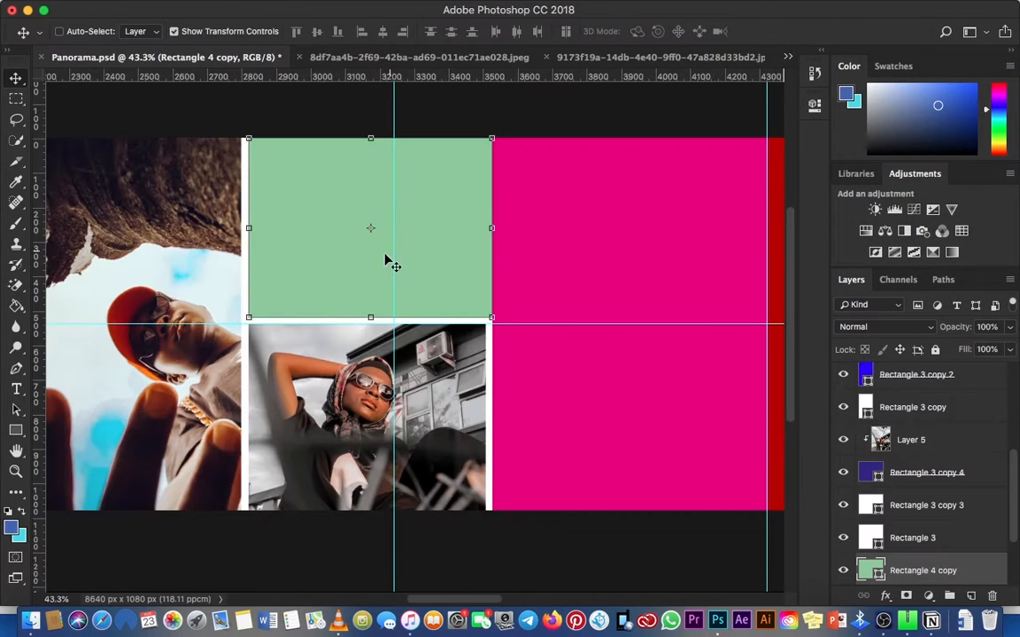
- Paste the copied tree photo directly above the green Rectangle 4 copy layer
key("z")
left_click(326, 228)
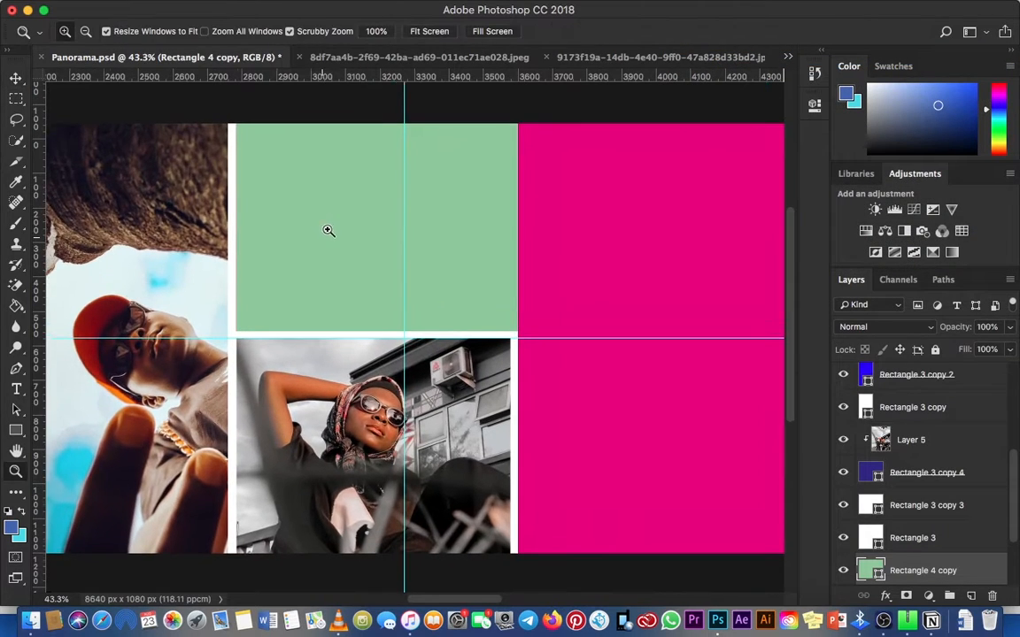
left_click_drag(323, 227, 352, 228)
key("v")
right_click(354, 206)
left_click(365, 214)
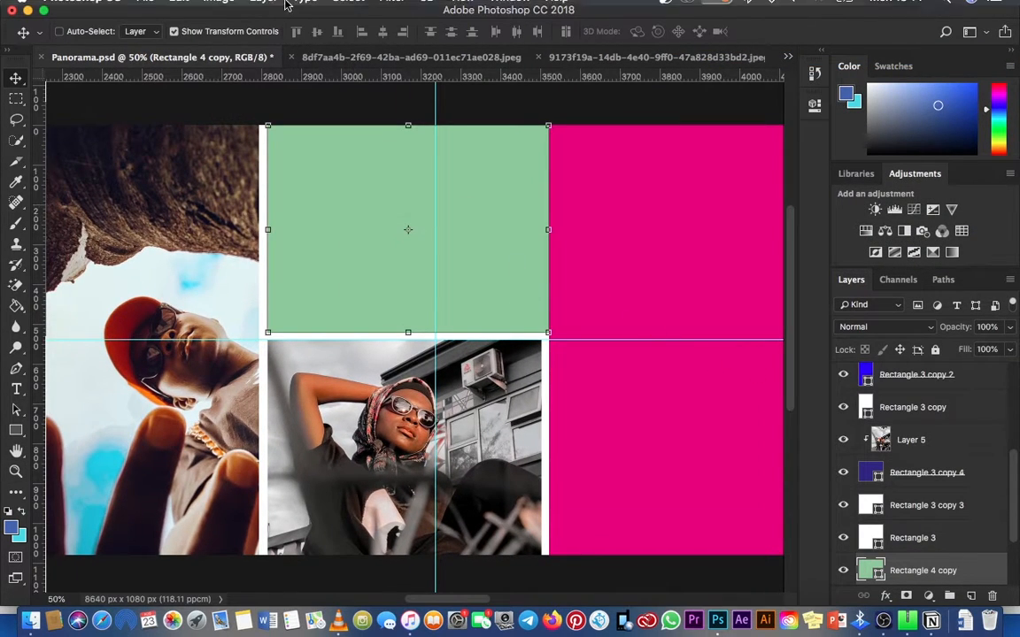
mouse_move(215, 4)
left_click(177, 8)
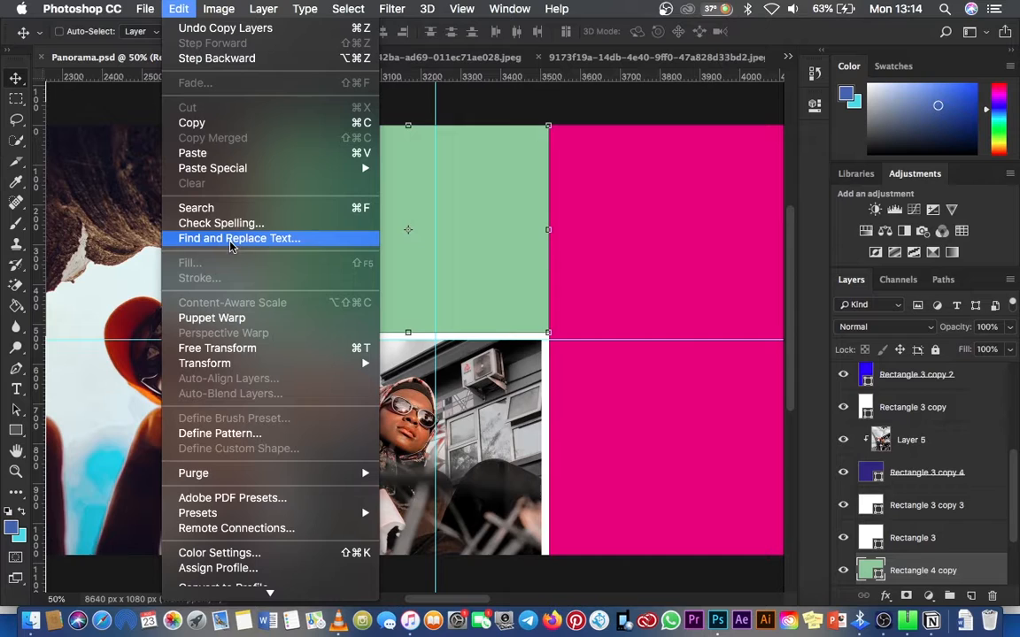
left_click(220, 154)
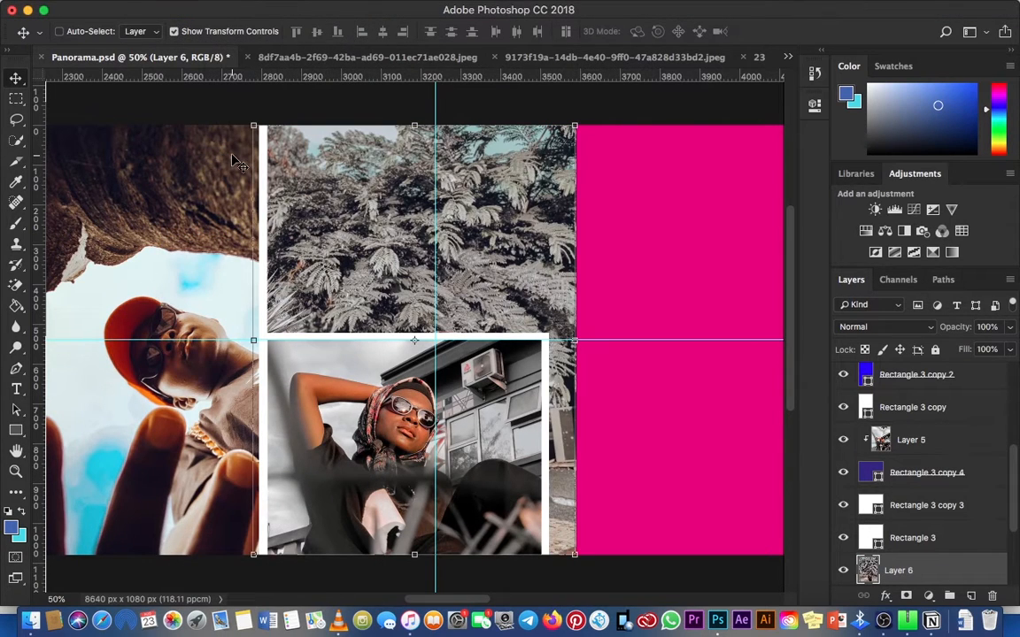
- Move the tree photo up so its subject falls inside the green rectangle, and clip it to that rectangle
key("super+minus")
left_click_drag(442, 270, 436, 194)
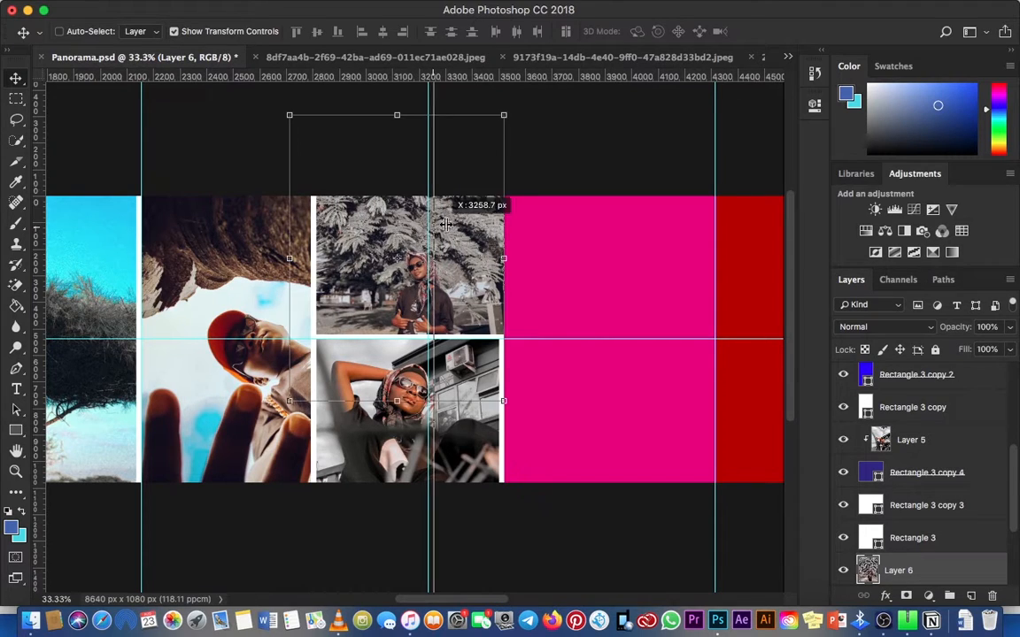
left_click_drag(398, 235, 435, 236)
key("super+z")
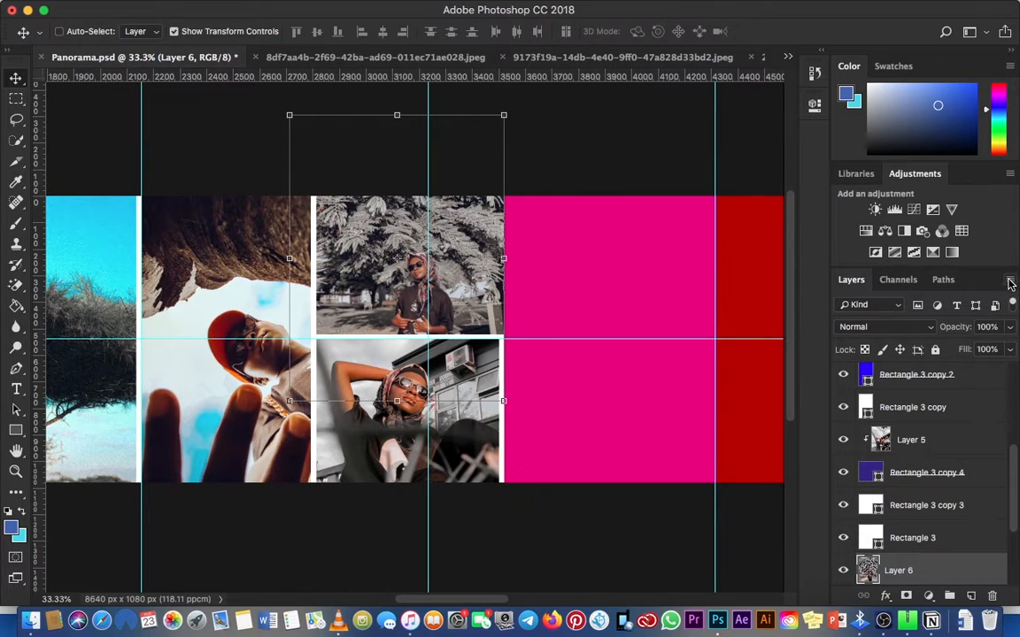
left_click(1010, 282)
left_click(863, 446)
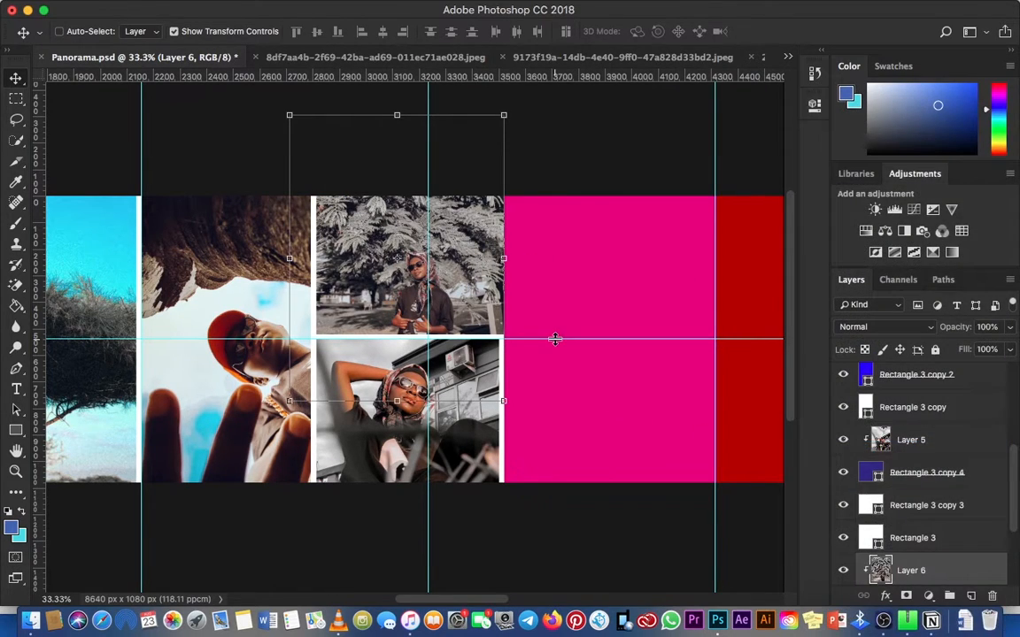
- Try flipping the clipped tree photo horizontally
right_click(408, 292)
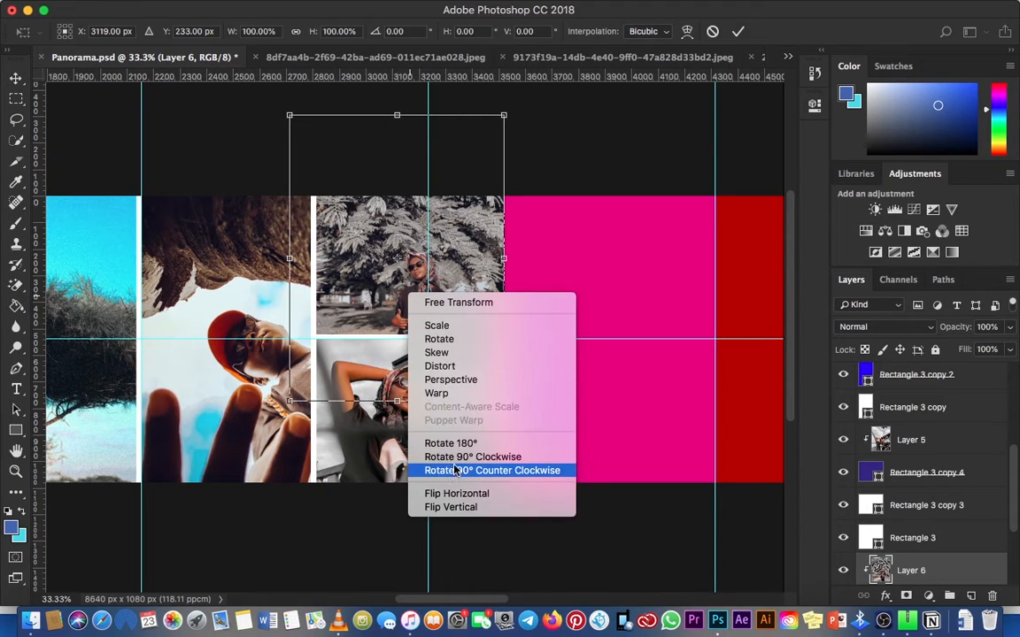
left_click(455, 496)
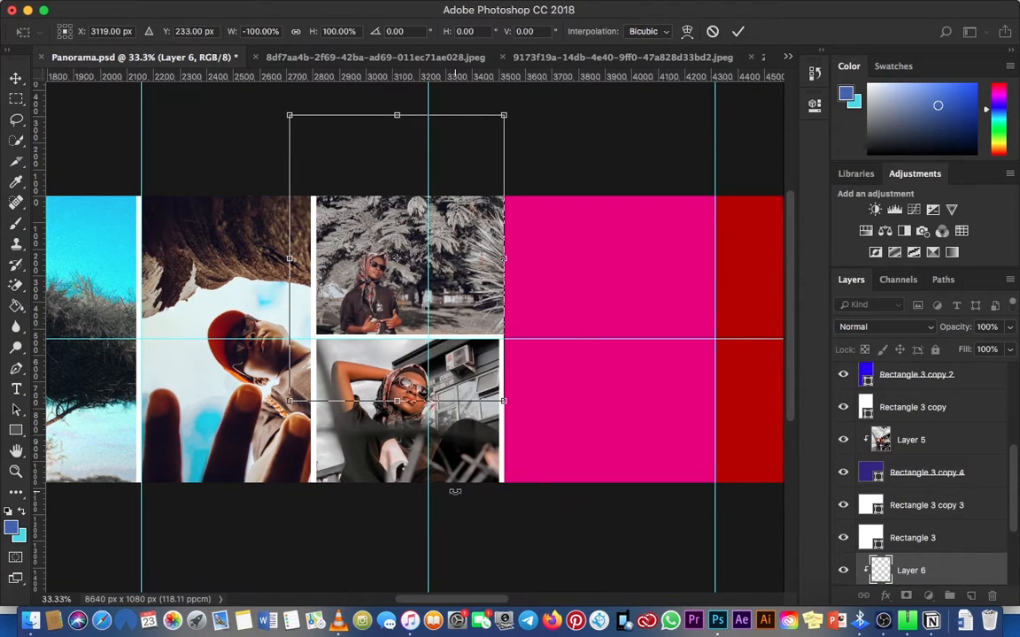
key("ctrl+z")
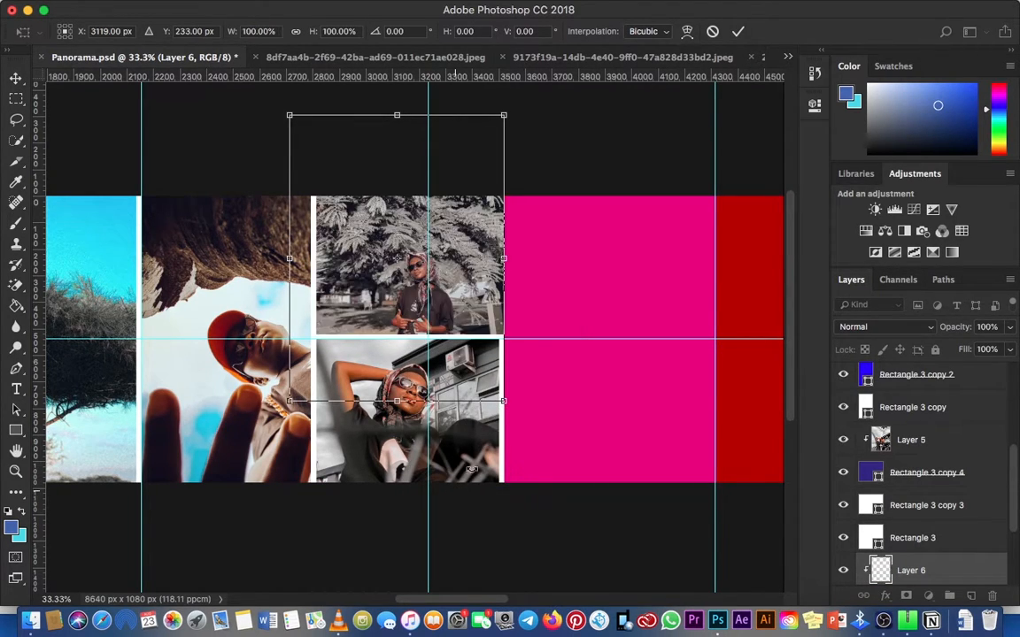
- Lower the clipped tree photo slightly so the subject sits near the bottom of its frame
left_click_drag(464, 299, 466, 310)
key("Return")
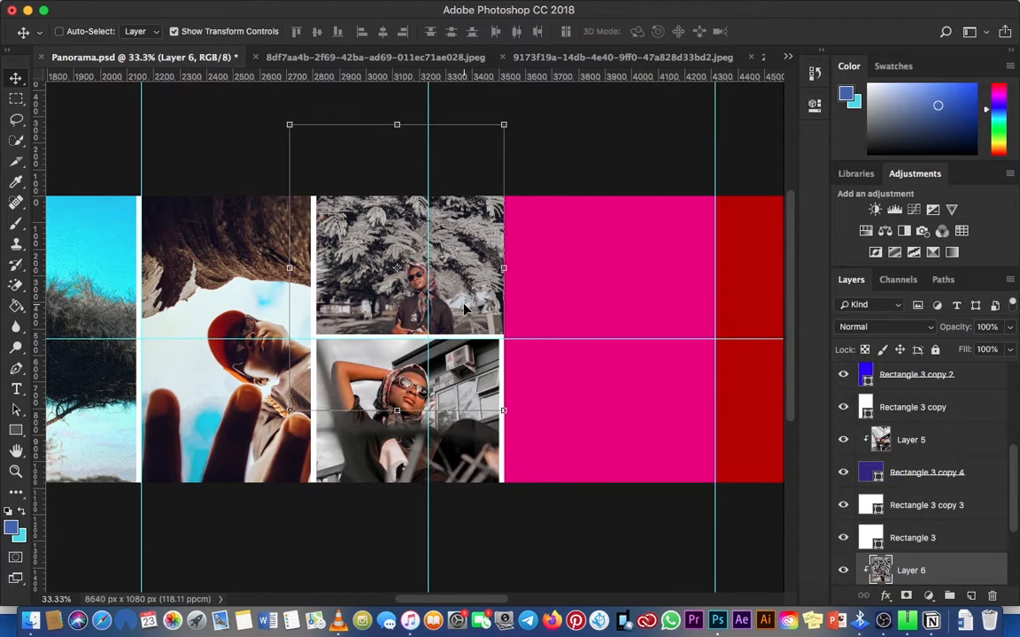
key("Down")
key("Down")
key("Down")
key("Down")
key("Down")
key("Down")
key("Down")
key("Down")
key("Down")
key("Down")
key("Down")
key("Down")
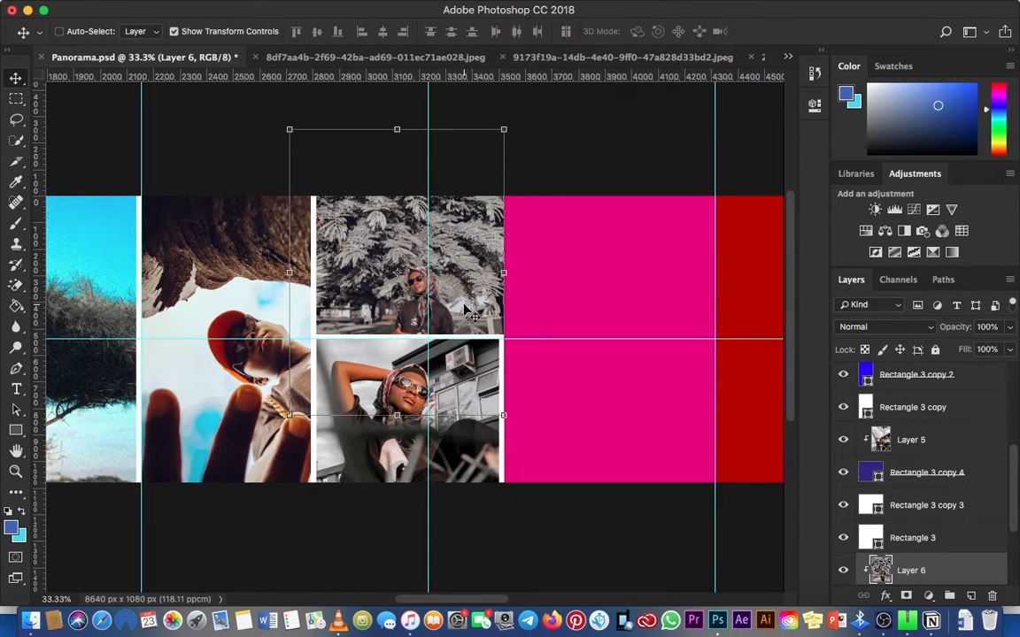
- Shift the clipped tree photo right until its left edge meets the frame's left side beside the white divider
key("Right")
key("Right")
key("Right")
key("Right")
key("Right")
key("Right")
key("Right")
key("Right")
key("Right")
key("Right")
key("Right")
key("Right")
key("Right")
key("Right")
key("Right")
key("Right")
key("Right")
key("Right")
key("Right")
key("Right")
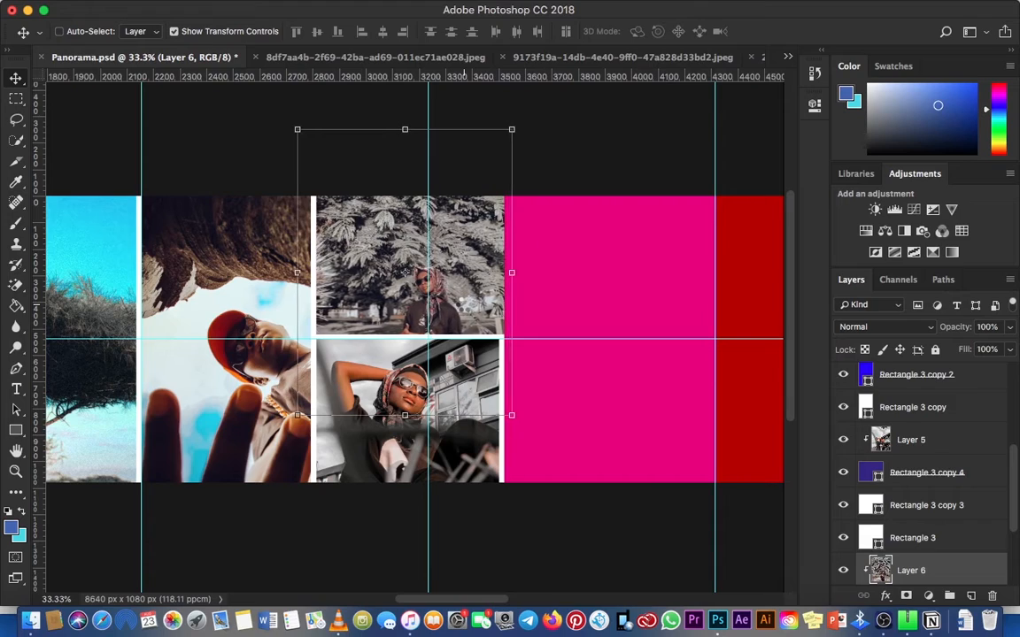
left_click_drag(423, 266, 439, 266)
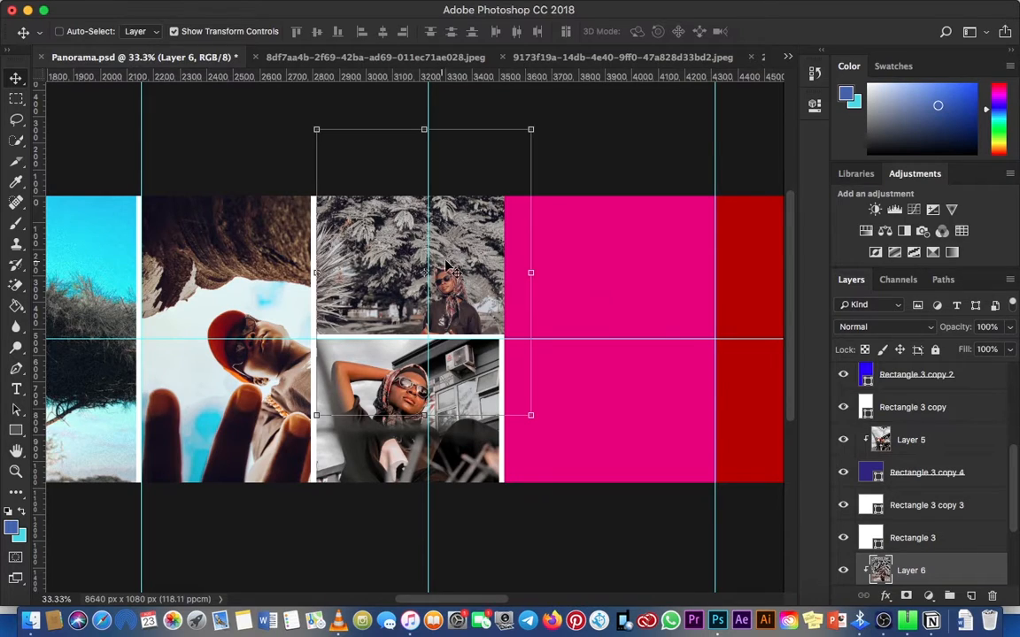
- Move Layer 6 and Rectangle 4 copy together slightly left, aligning the frame's right edge with the photo below
scroll(914, 478, "down", 4)
left_click(954, 491)
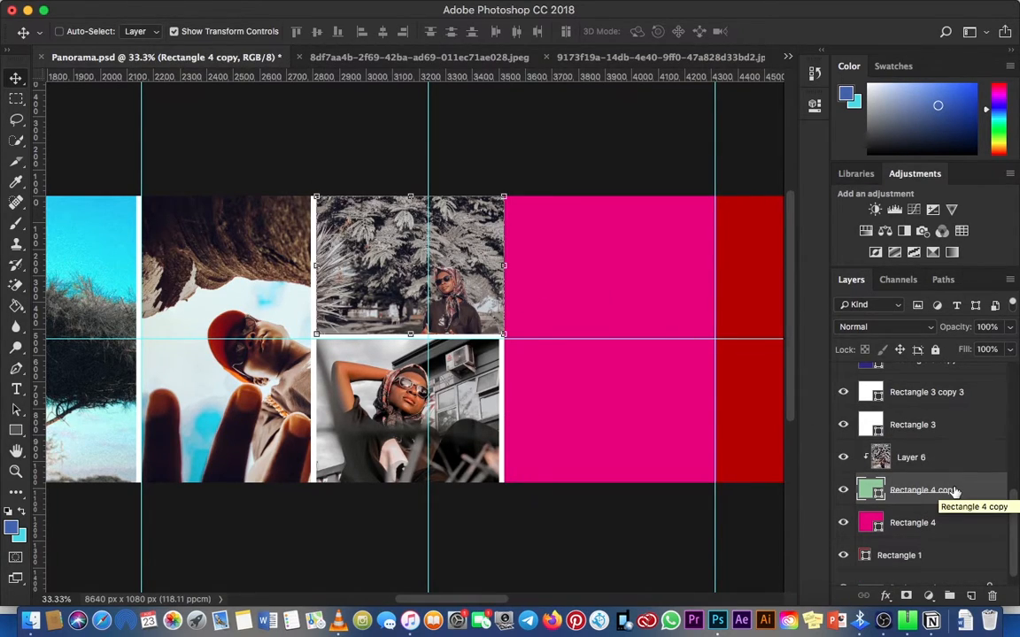
left_click(947, 461)
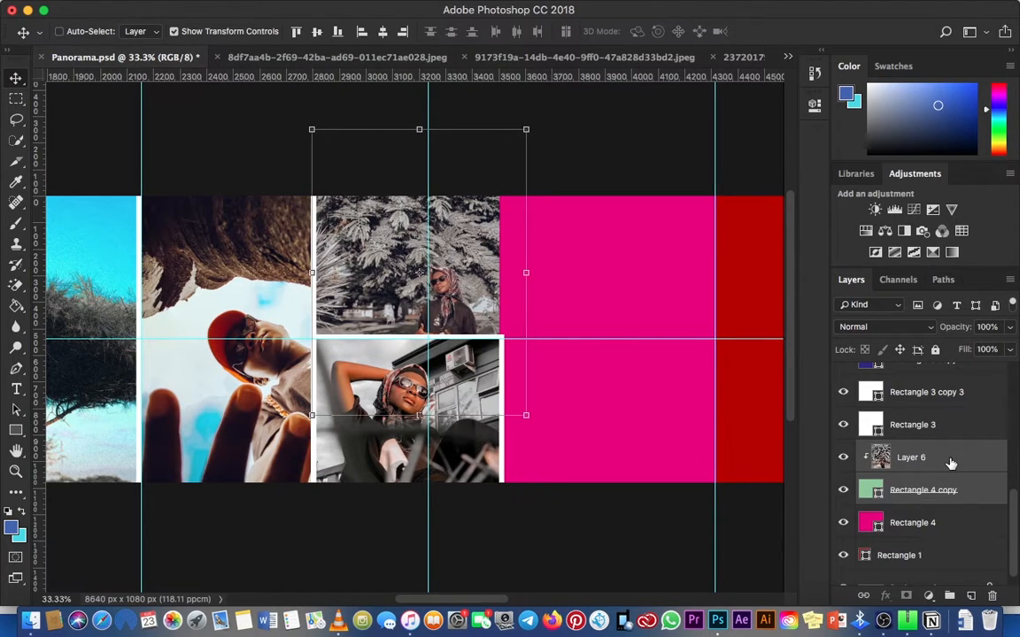
- Try stretching the white Rectangle 3 copy divider to the right
key("z")
left_click(920, 423)
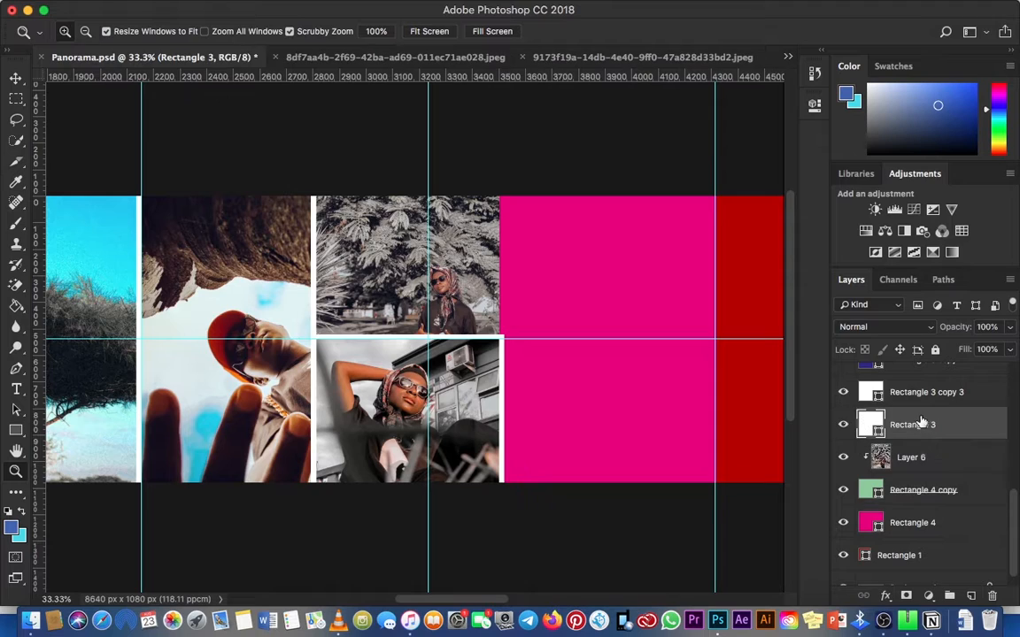
key("v")
right_click(310, 273)
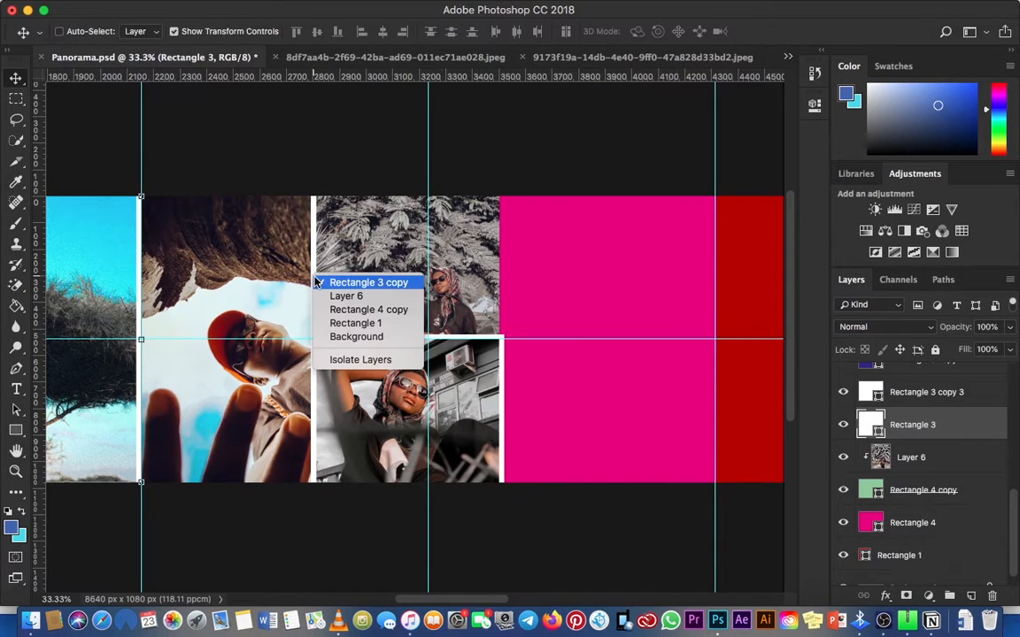
left_click(340, 282)
left_click_drag(316, 340, 449, 341)
key("super+z")
left_click(737, 31)
key("z")
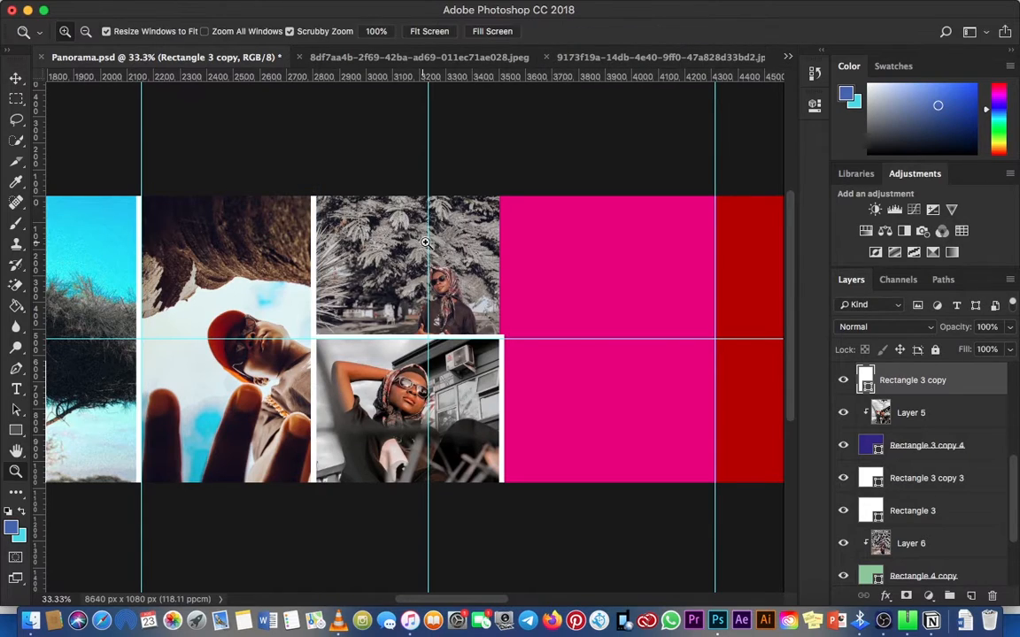
- Try widening the clipping rectangle, Rectangle 4 copy, on its right side
key("v")
right_click(462, 254)
left_click(1002, 542)
scroll(872, 495, "down", 2)
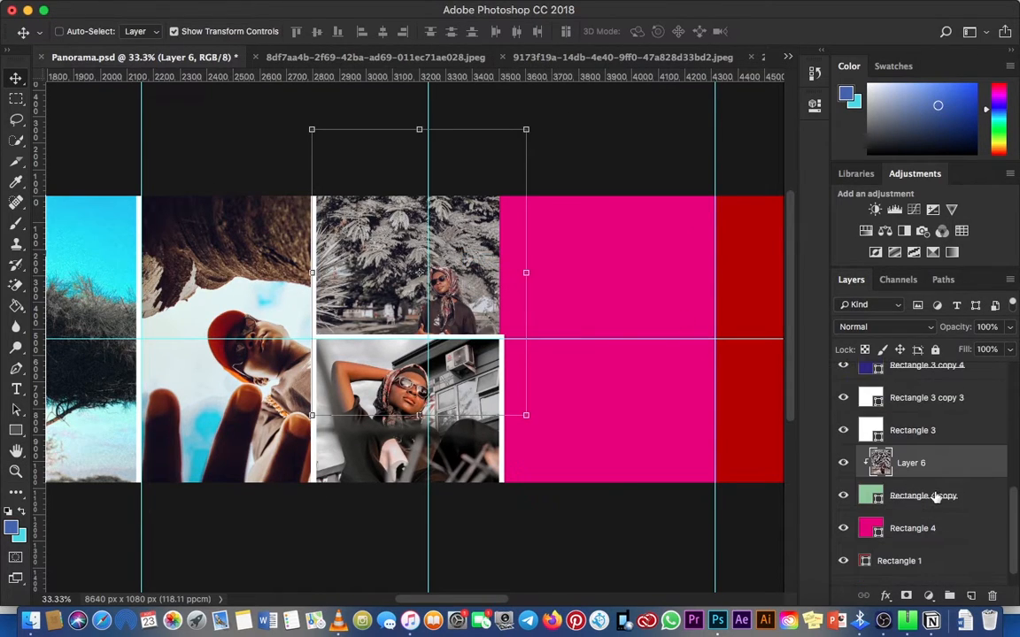
left_click(872, 496)
left_click_drag(505, 267, 515, 275)
key("super+z")
left_click(737, 31)
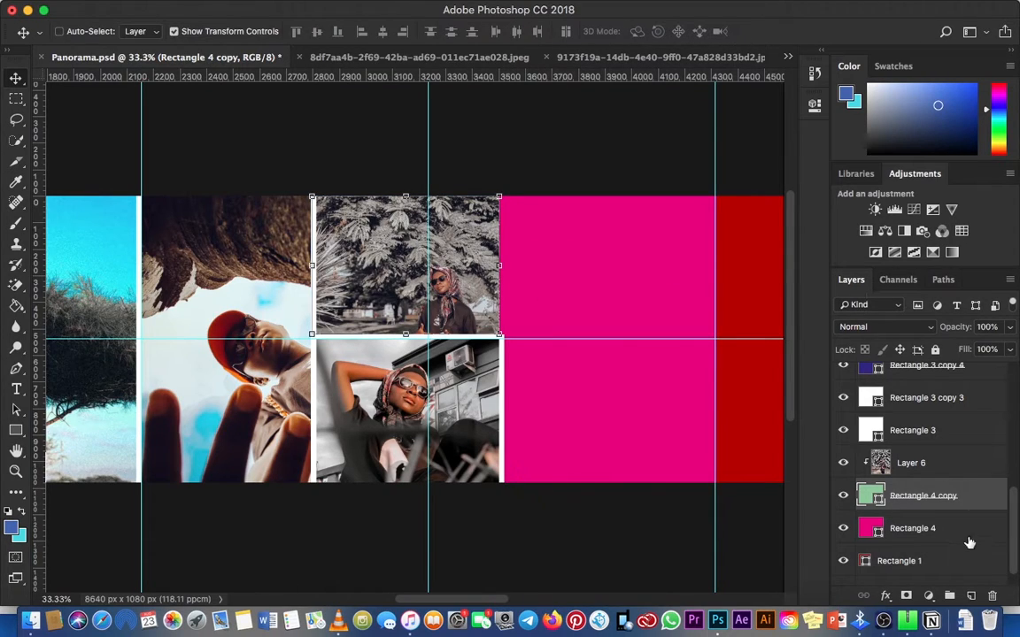
- Duplicate the green Rectangle 4 copy and widen the lower of the two rectangles rightward to 725 px
left_click(934, 518)
left_click(945, 498)
key("super+j")
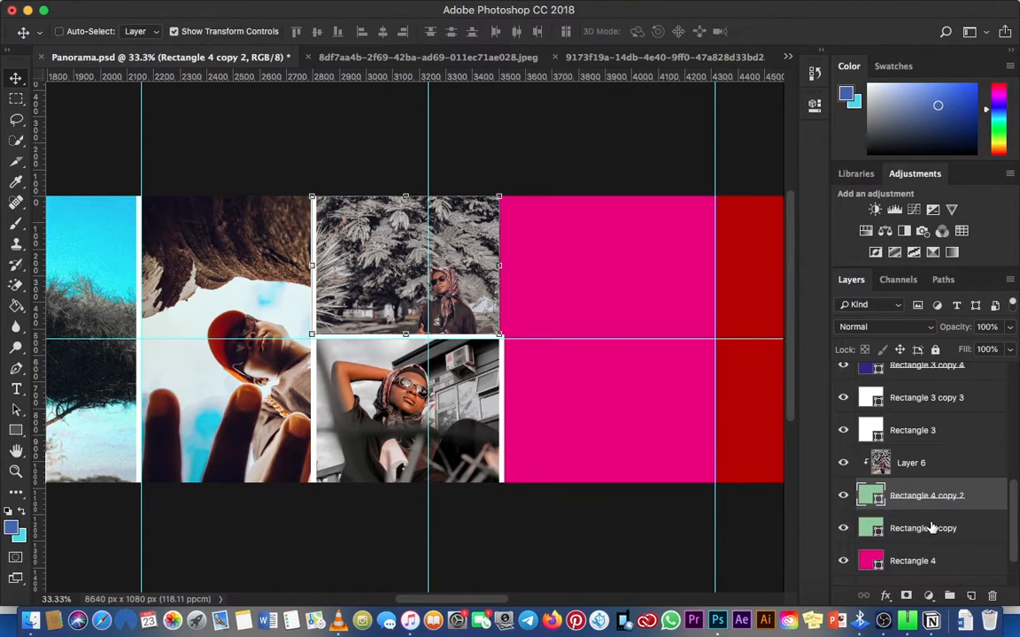
left_click(929, 526)
left_click_drag(503, 265, 508, 270)
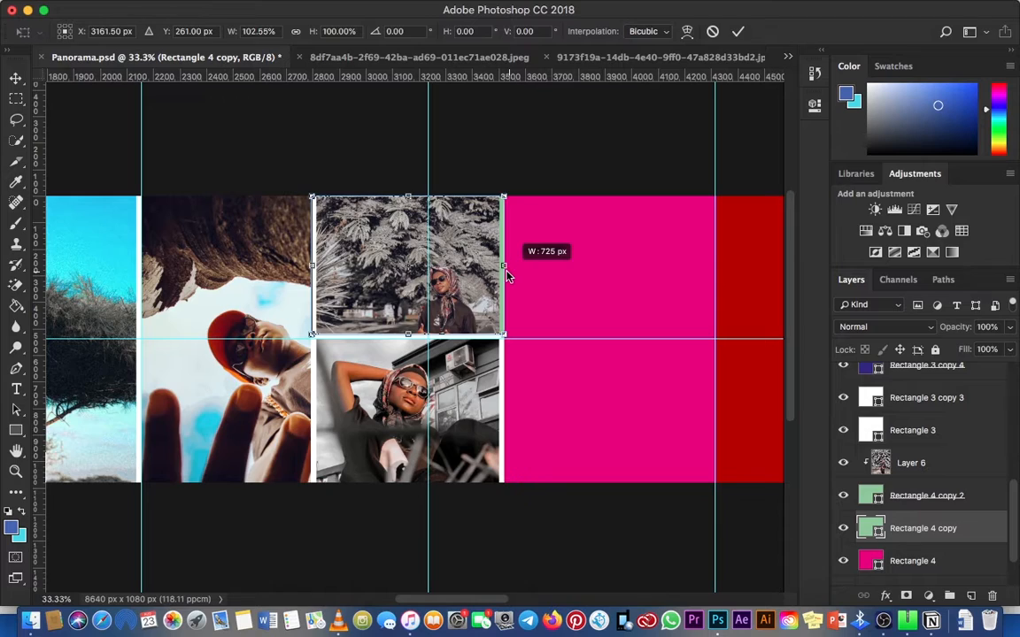
key("Return")
- Change the fill of the widened Rectangle 4 copy to white, making a divider along the tree photo's right edge
key("z")
left_click(497, 287)
left_click(497, 287)
left_click(497, 287)
left_click(497, 287)
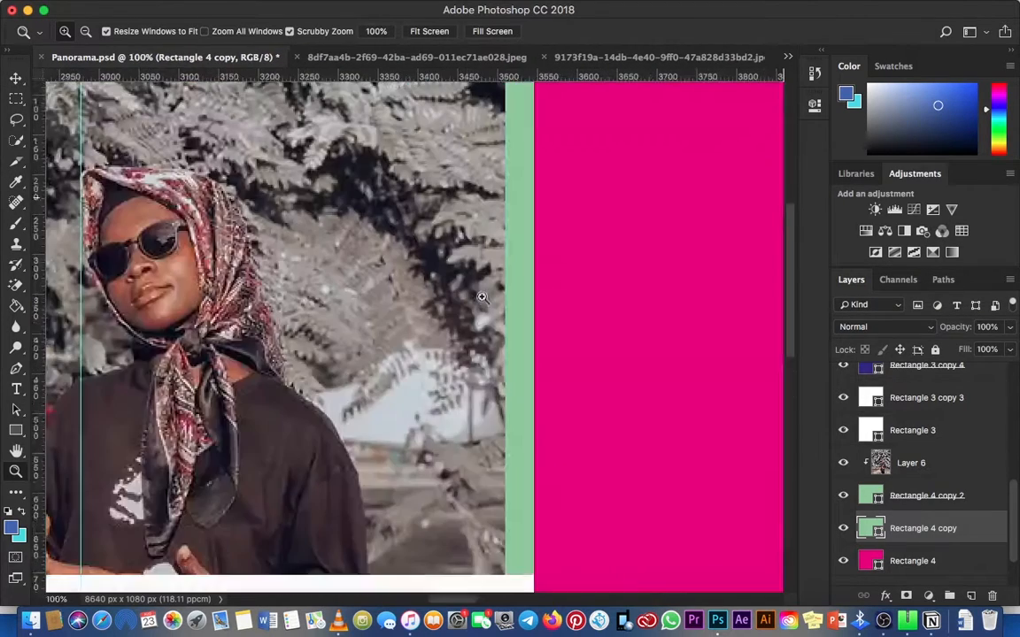
key("v")
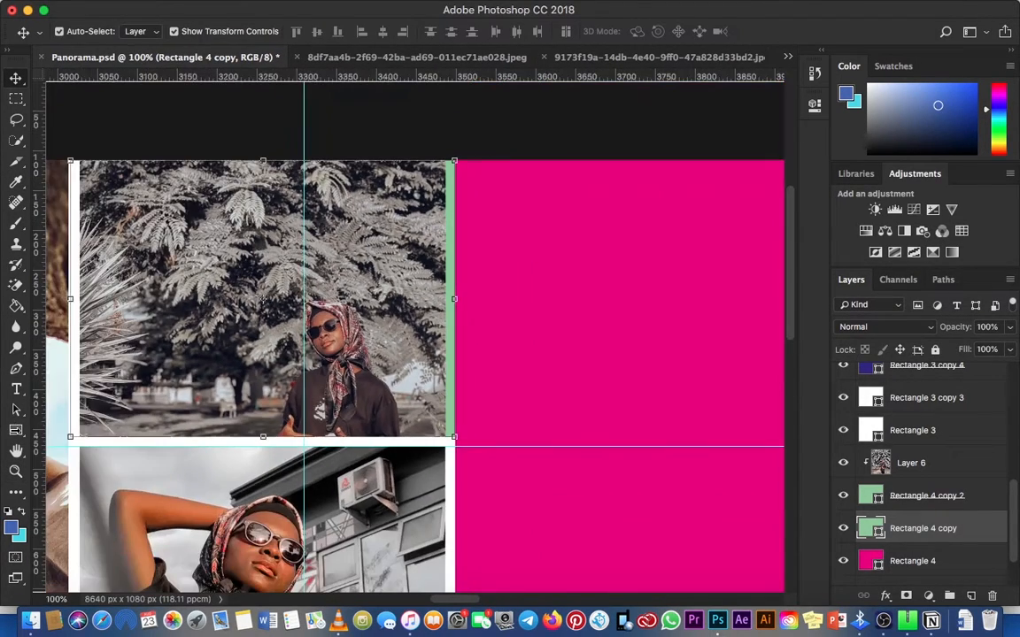
key("super+minus")
key("u")
left_click(142, 31)
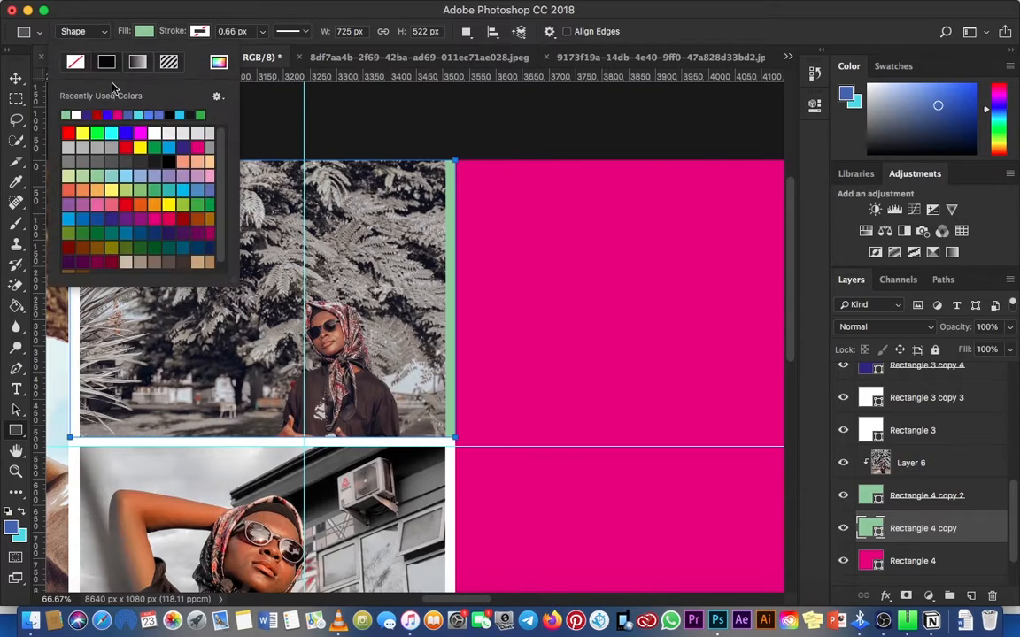
left_click(77, 114)
left_click(17, 79)
- Review the panorama layout as a whole, including the two stacked photos in the third and fourth panels
key("z")
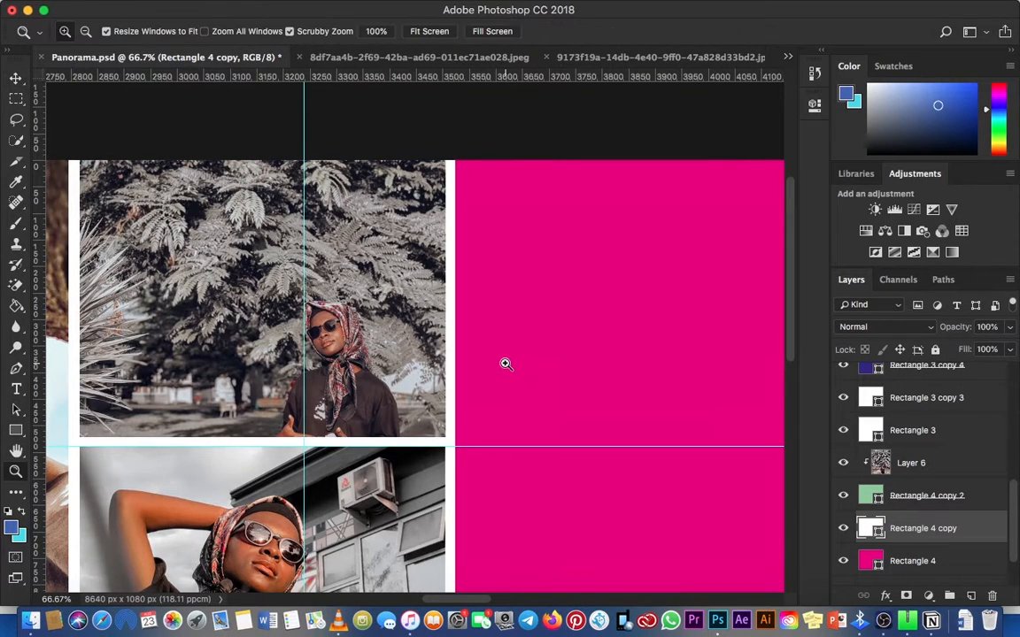
key("super+minus")
key("super+minus")
key("super+minus")
key("super+minus")
key("super+minus")
key("super+minus")
left_click(326, 327)
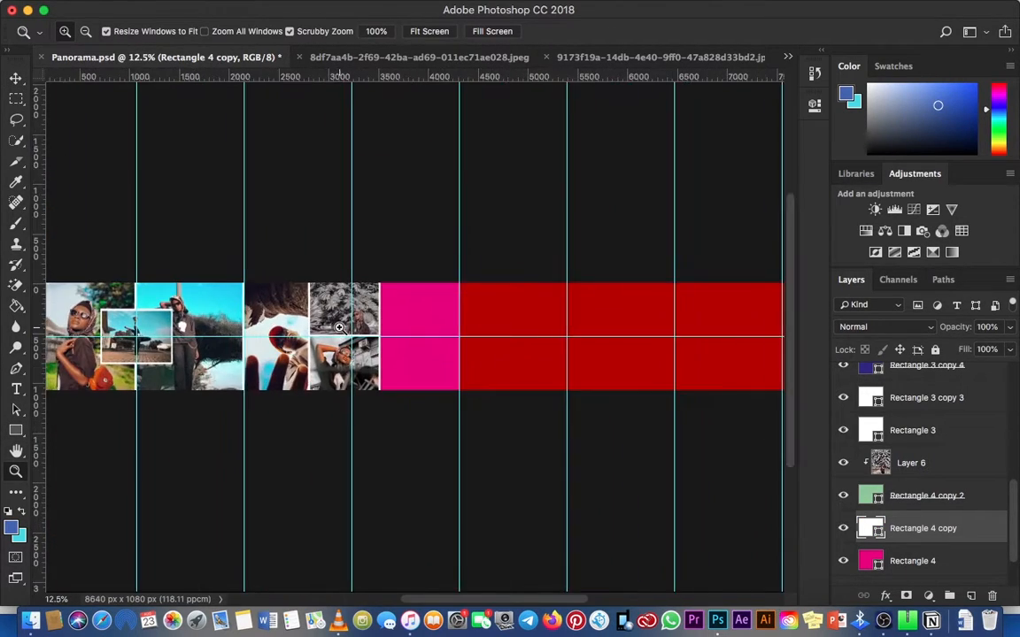
- Inspect at high magnification where the white dividers meet at the right edge of the two stacked photos
left_click(338, 328)
left_click(336, 328)
left_click(437, 325)
left_click(378, 349)
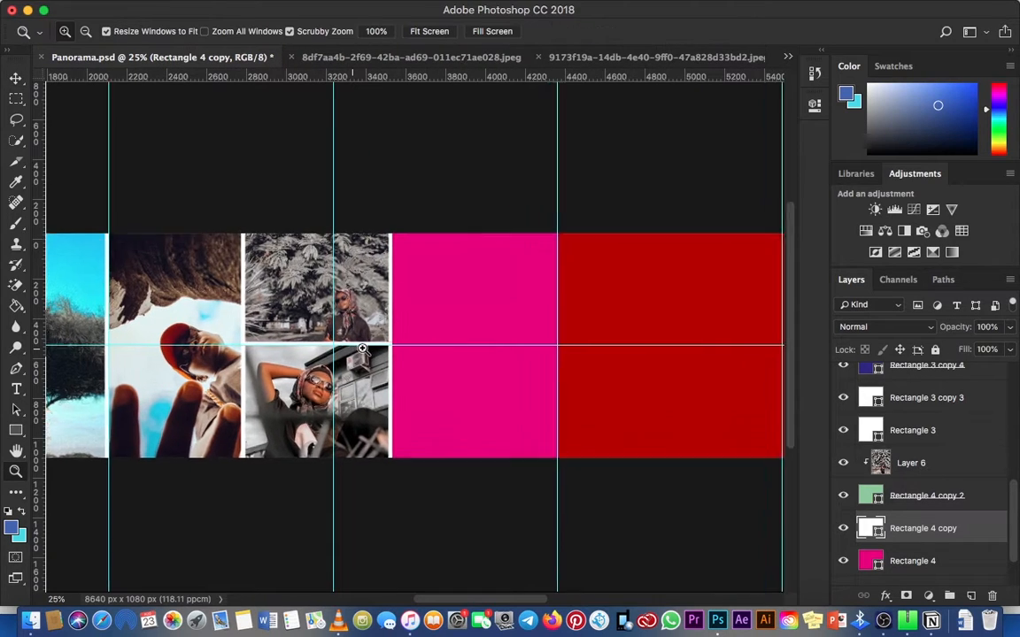
left_click(378, 349)
left_click(469, 343)
left_click(469, 344)
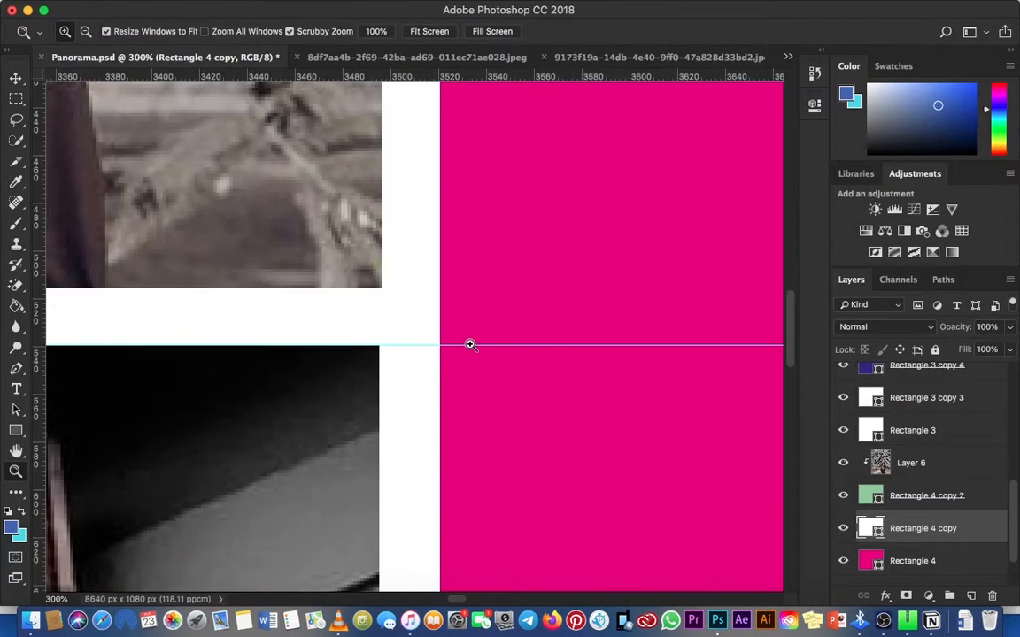
left_click(486, 346)
key("v")
left_click_drag(496, 346, 503, 232)
key("super+z")
- Resize the magenta Rectangle 4 to 800 × 1080 px so it spans from the stacked photos' white divider to the next guide
key("z")
key("super+0")
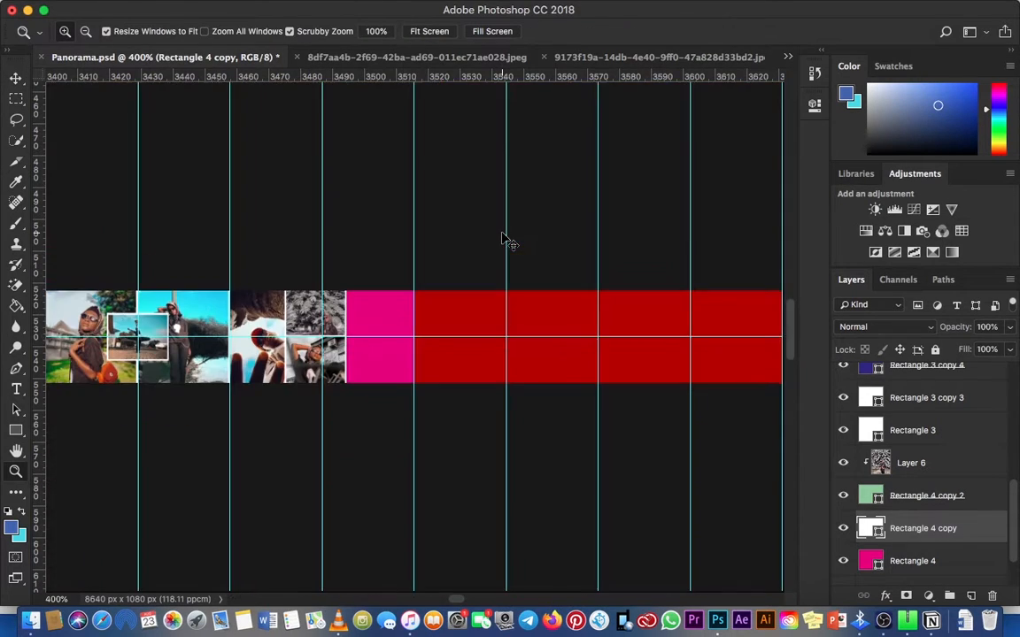
key("super+minus")
left_click(395, 330)
left_click(395, 330)
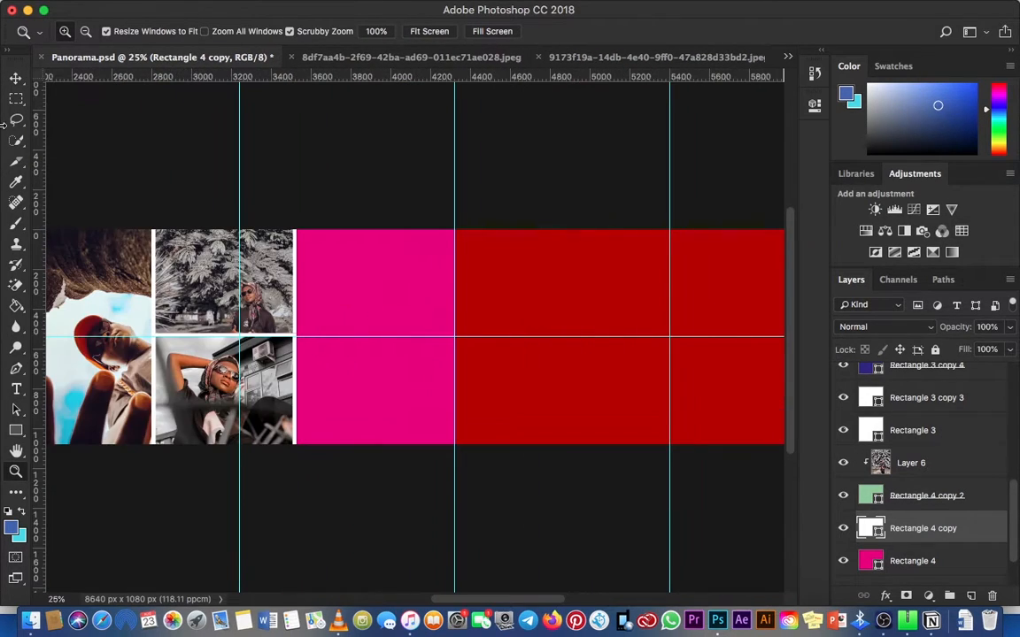
left_click(16, 78)
right_click(375, 274)
left_click(379, 276)
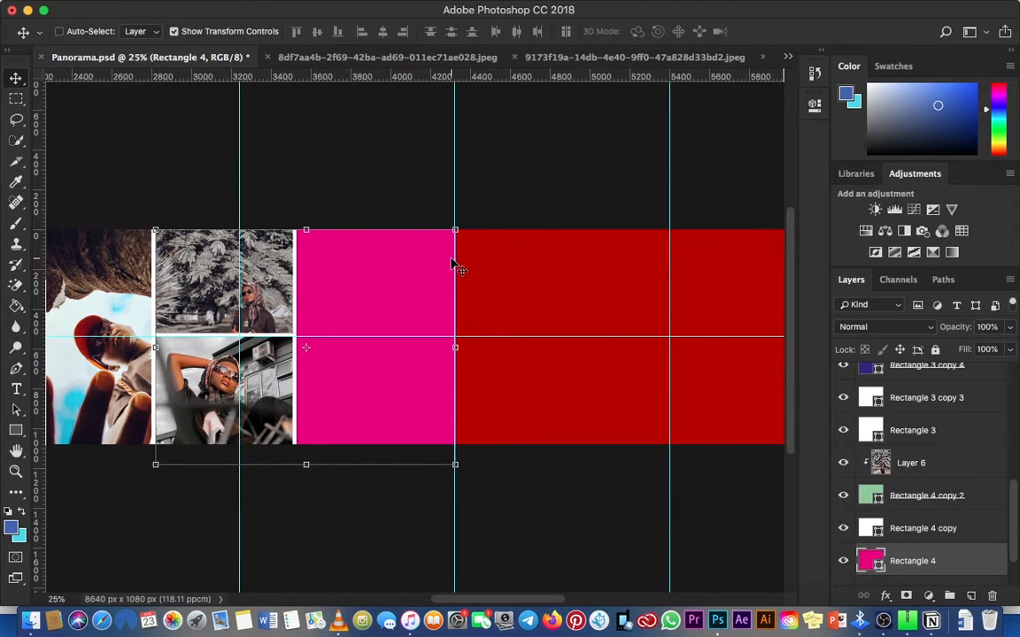
left_click(374, 308, "super")
right_click(371, 302)
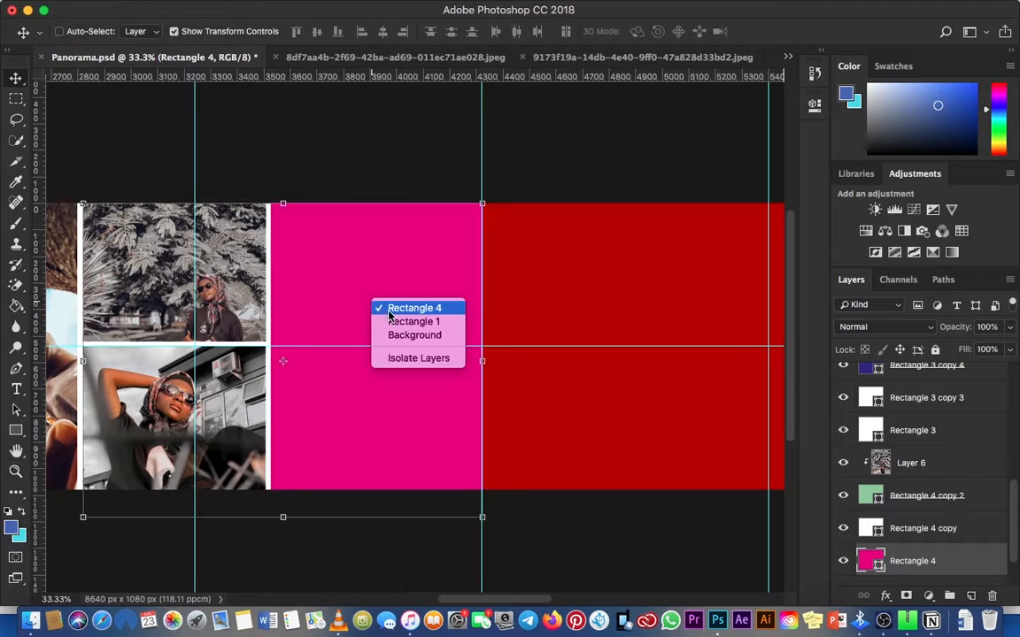
left_click(55, 364)
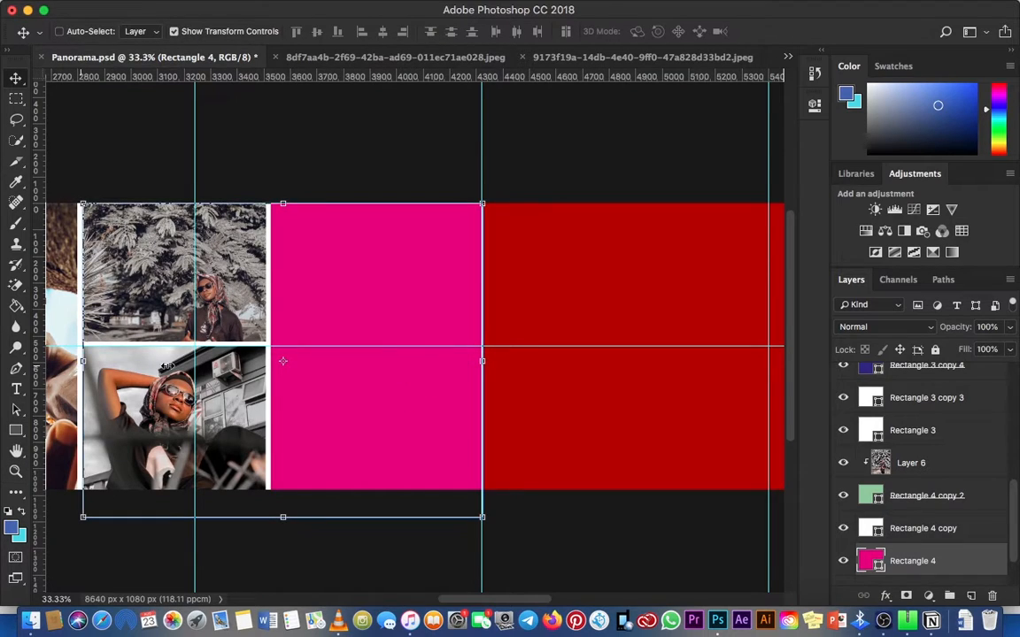
left_click_drag(80, 363, 267, 376)
key("Return")
left_click_drag(361, 517, 371, 489)
key("Return")
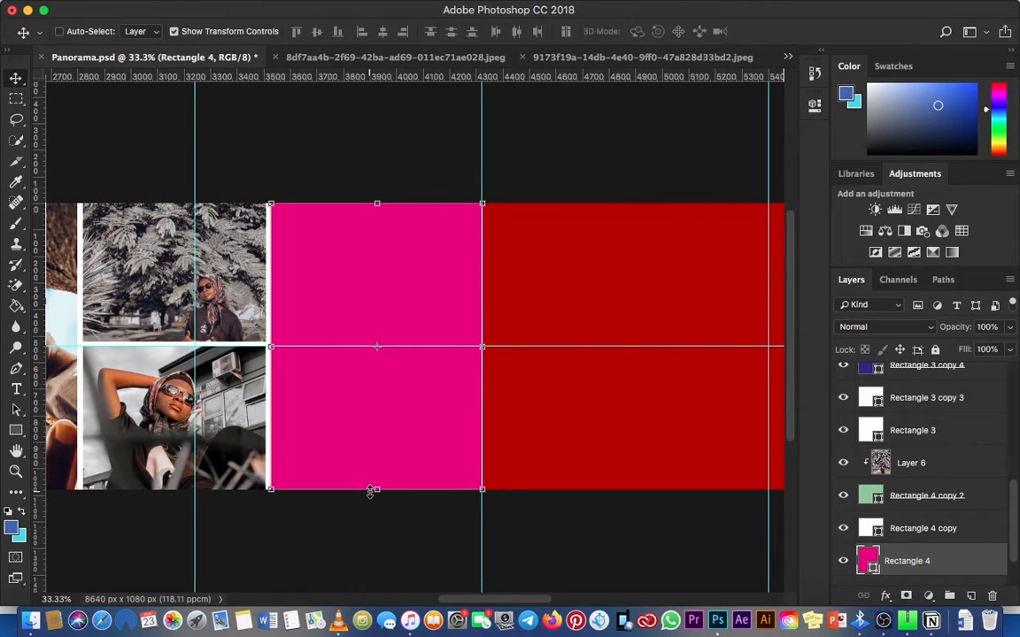
- Copy the pan artwork layer from pan.psd and paste it into Panorama.psd directly above the magenta Rectangle 4
left_click(787, 59)
left_click(757, 284)
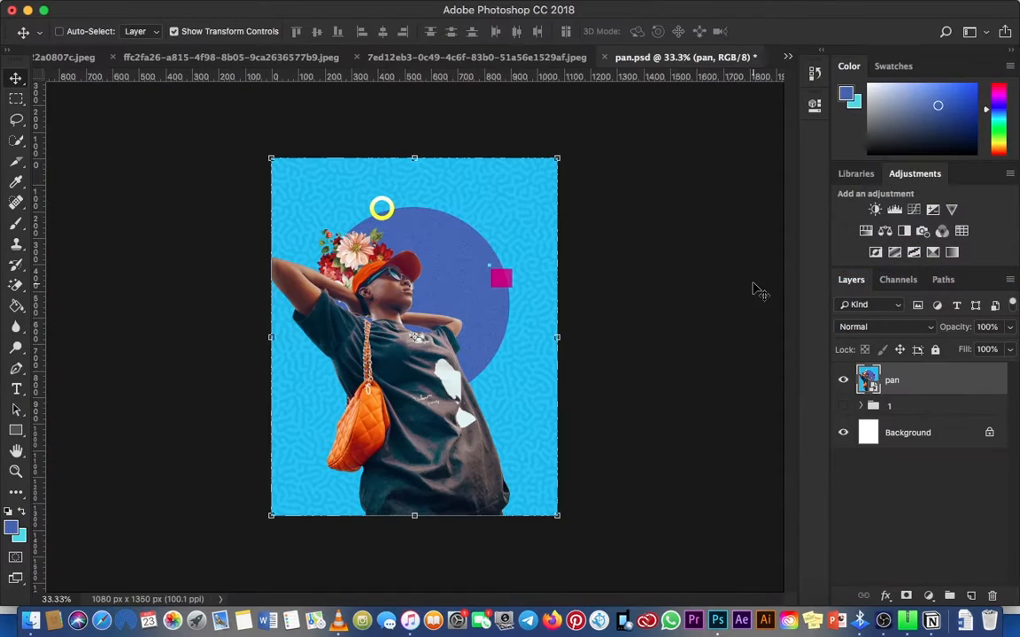
mouse_move(199, 3)
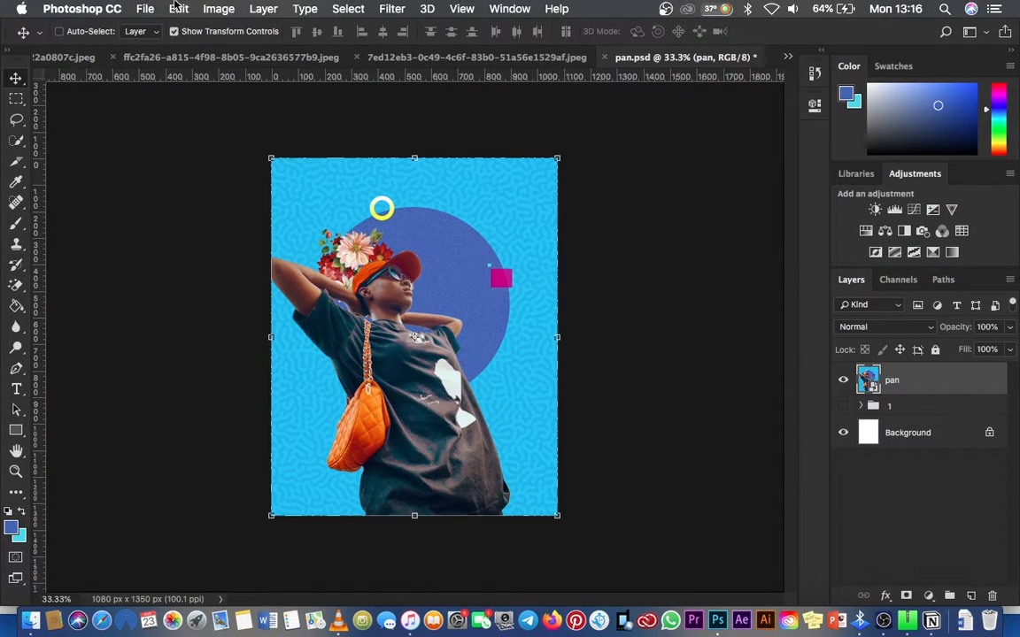
left_click(147, 8)
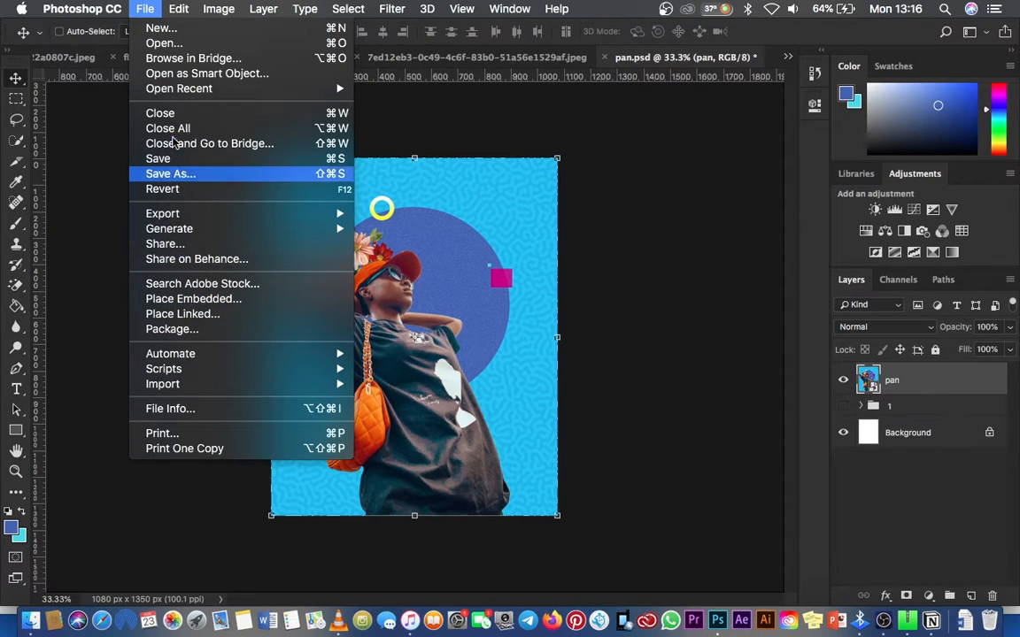
mouse_move(177, 8)
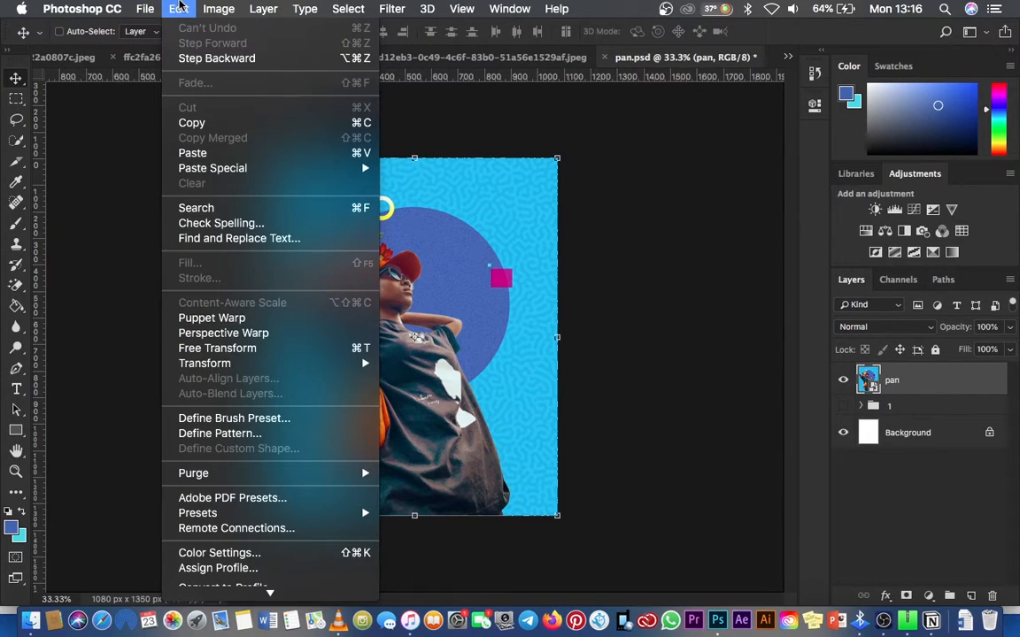
left_click(210, 120)
left_click(786, 57)
left_click(718, 58)
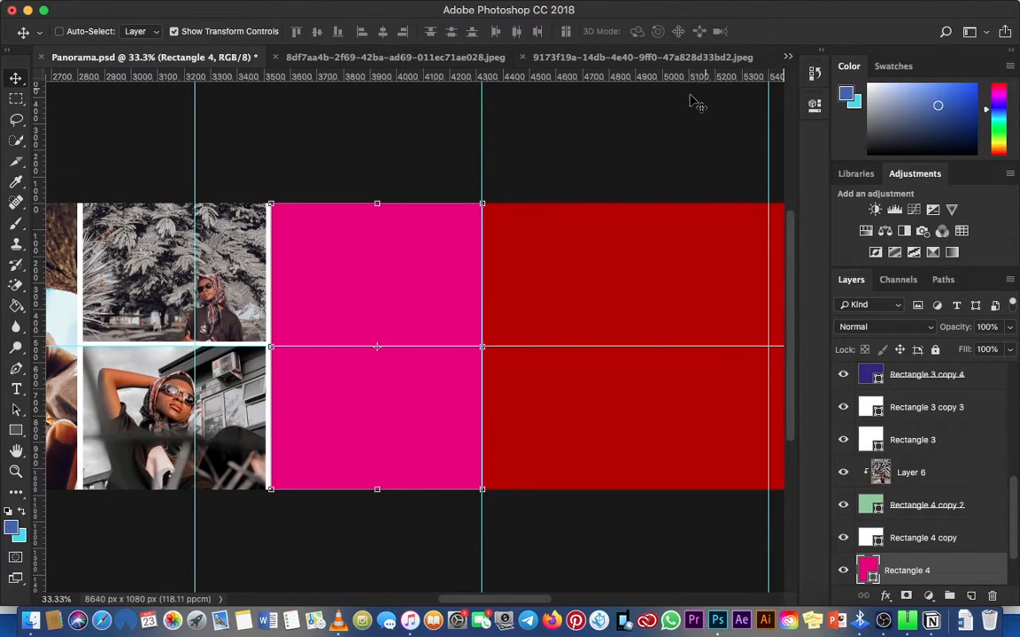
left_click(182, 8)
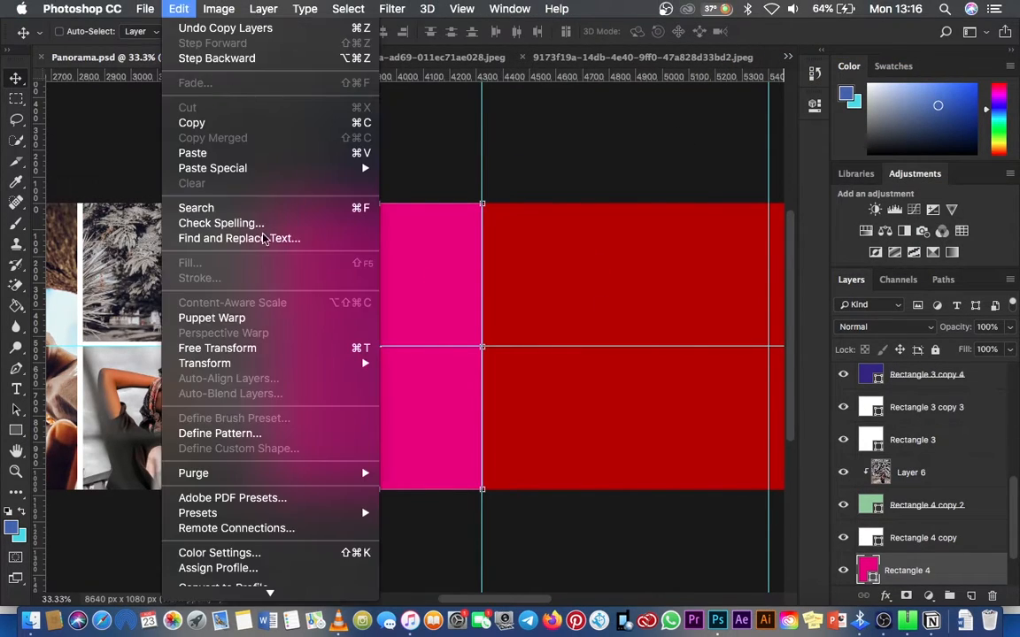
left_click(343, 154)
- Scale down the pasted pan artwork and centre it over the magenta rectangle
left_click_drag(464, 262, 442, 255)
left_click_drag(538, 195, 442, 226)
left_click_drag(471, 467, 481, 483)
key("Return")
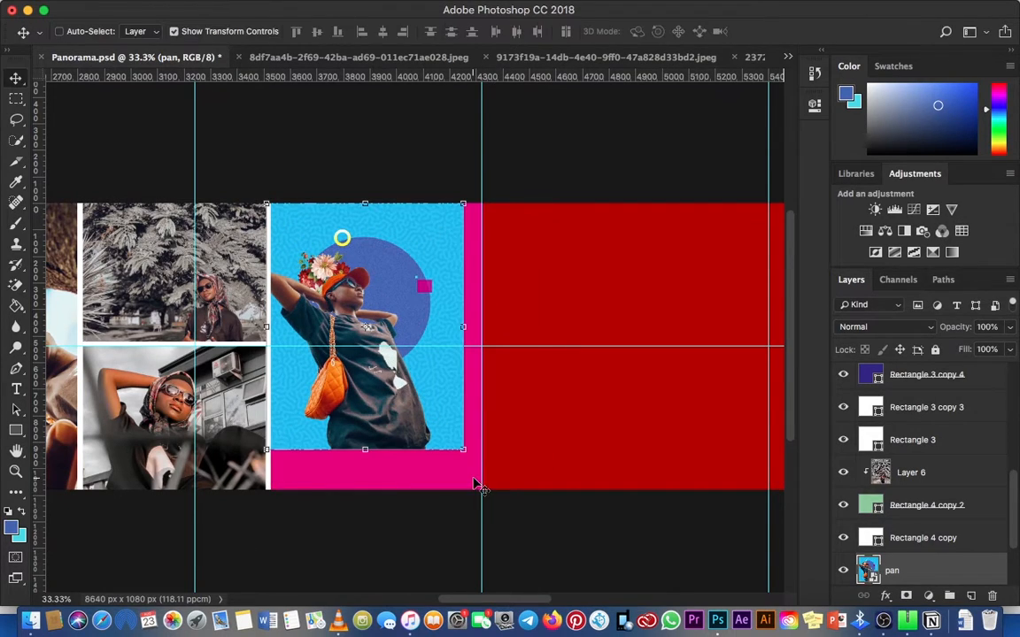
left_click_drag(399, 338, 411, 350)
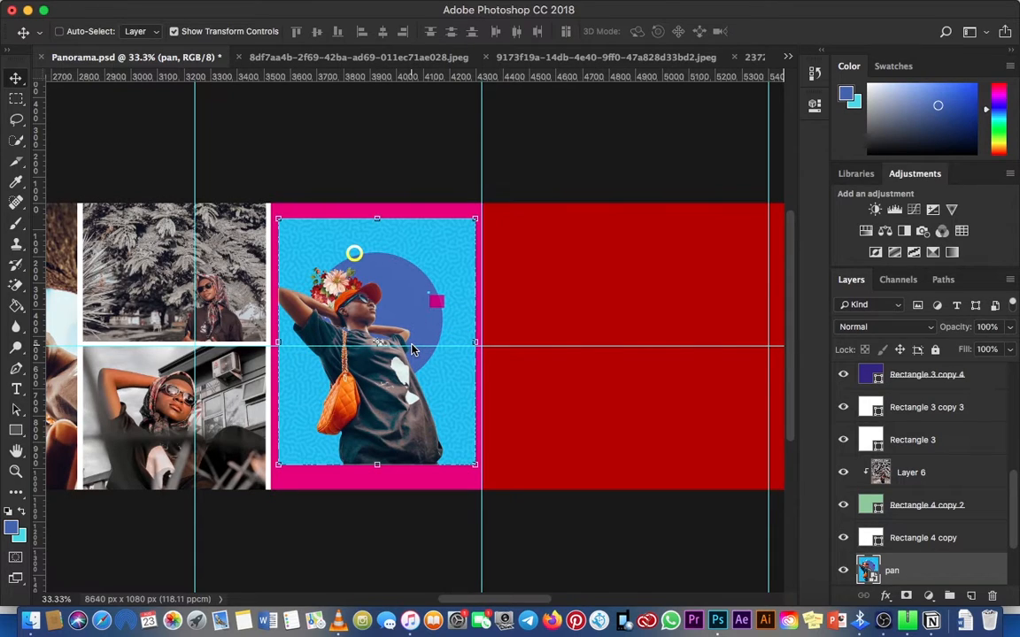
- Scale the pan artwork down to about 13.27%, trying a horizontal flip and undoing it before committing the transform
left_click_drag(477, 219, 456, 243)
right_click(376, 298)
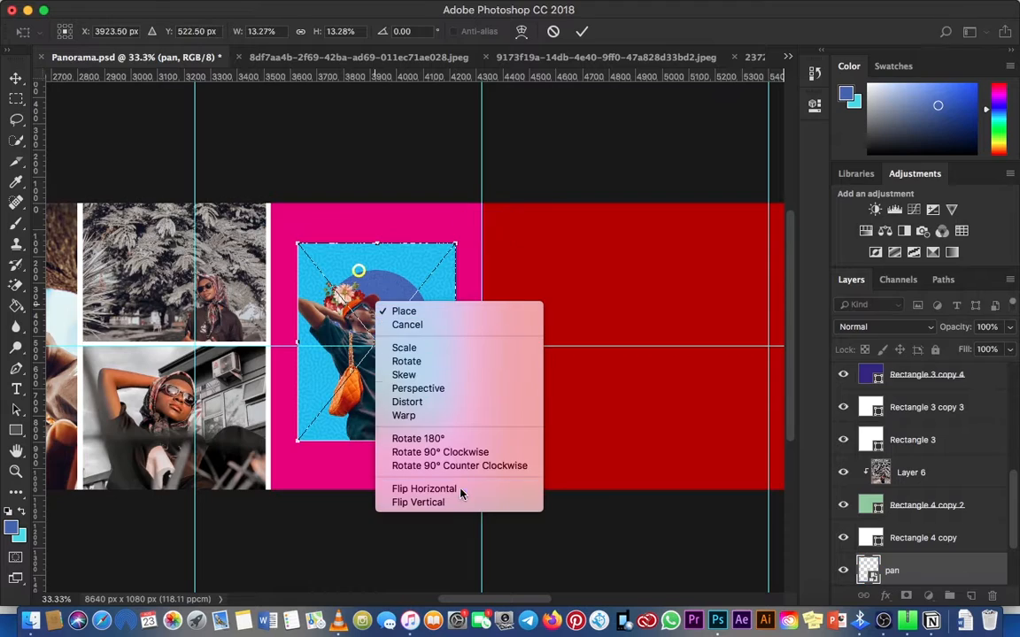
left_click(459, 486)
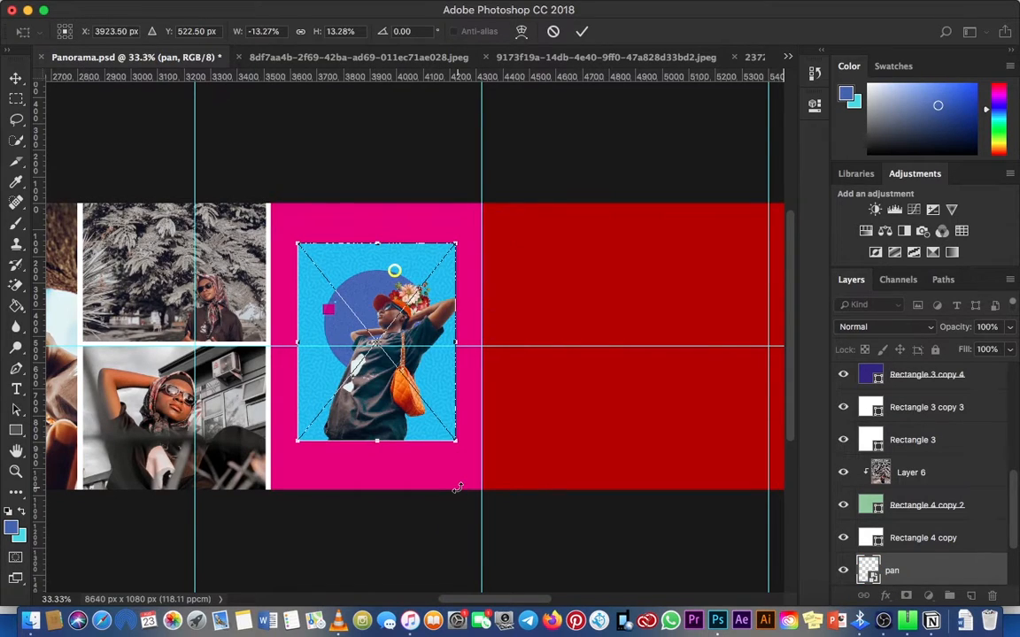
key("super+z")
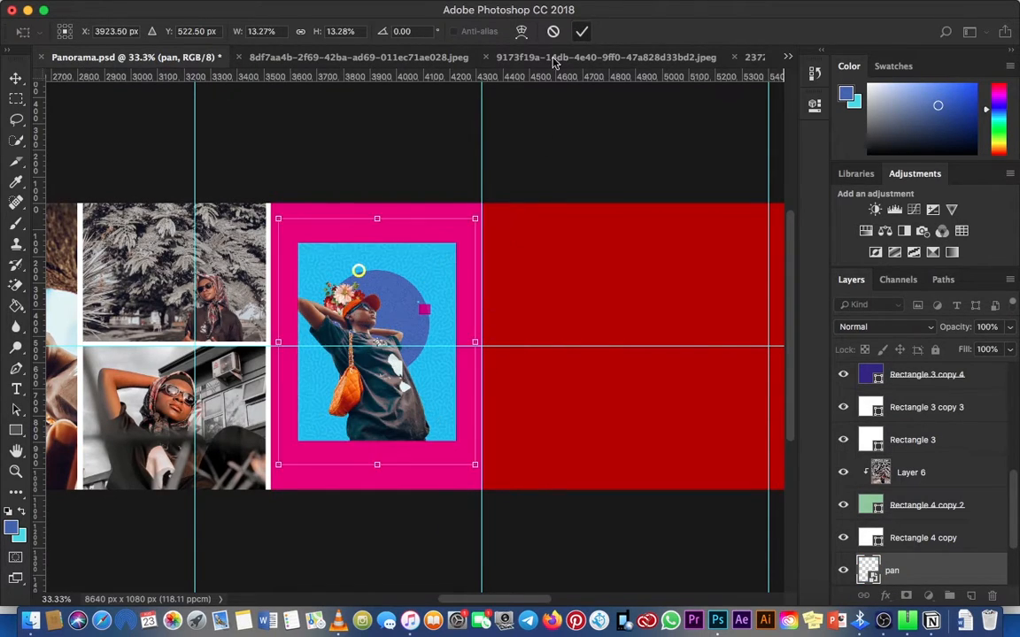
left_click(582, 31)
- Move the pan artwork across the boundary between the magenta and red areas and enlarge it slightly
left_click_drag(405, 285, 485, 292)
left_click_drag(536, 248, 556, 231)
key("Return")
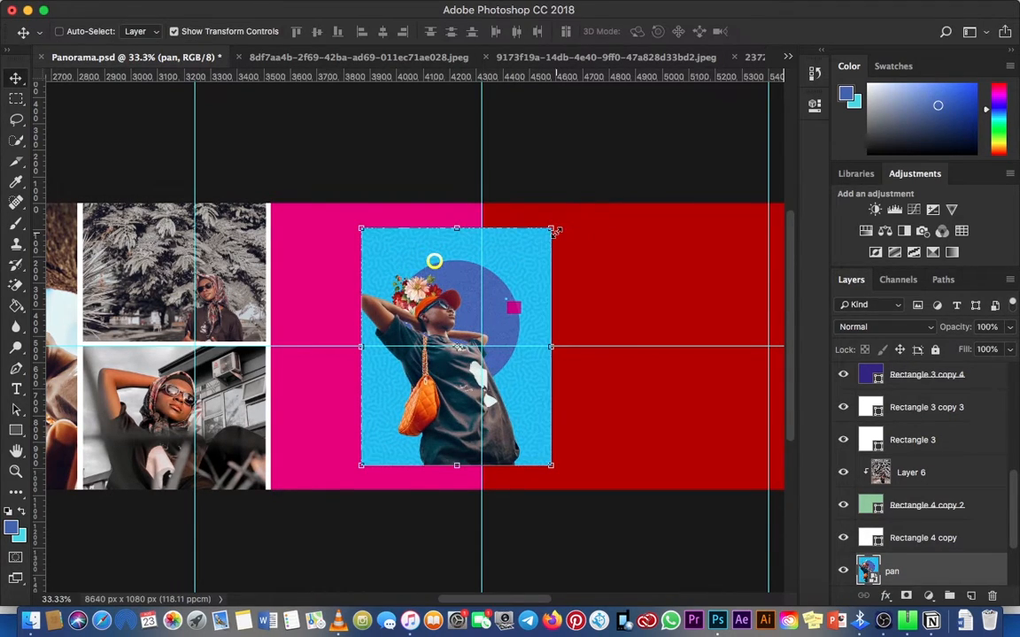
- Nudge the pan artwork rightward and slightly down to centre it on the guide between the fourth and fifth panels
key("Right")
key("Right")
key("Right")
key("Right")
key("Right")
key("Right")
key("Right")
key("Right")
key("Right")
key("Right")
key("Right")
key("Right")
key("Right")
key("Right")
key("Right")
key("Right")
key("Right")
key("Right")
key("Right")
key("Right")
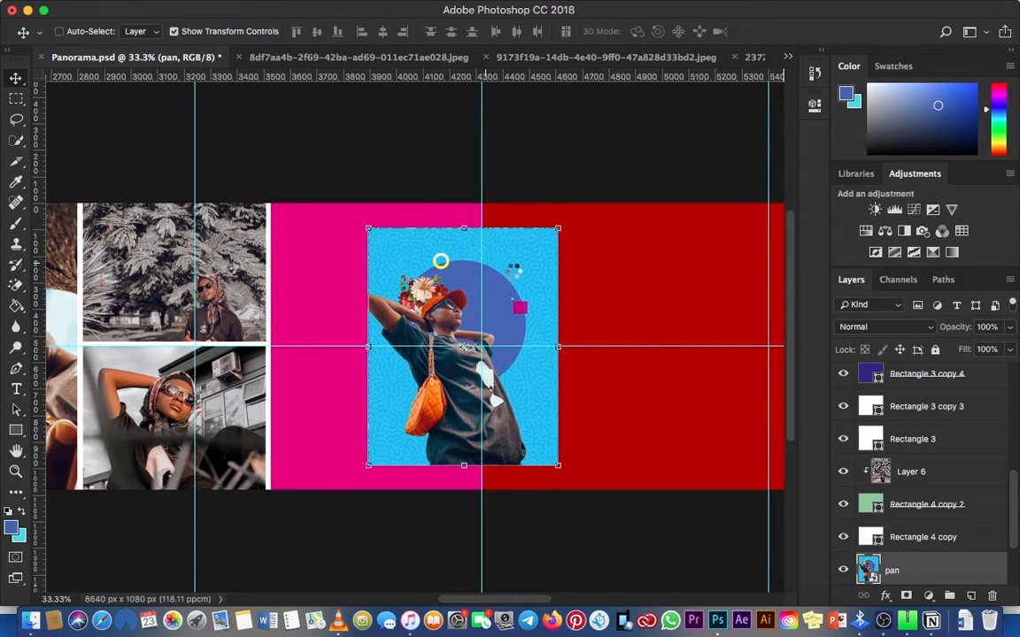
key("Right")
key("Right")
key("Right")
key("Right")
key("Right")
key("Right")
key("Right")
key("Right")
key("Right")
key("Right")
key("Right")
key("Right")
key("Right")
key("Right")
key("Right")
key("Right")
key("Right")
key("Right")
key("Right")
key("Right")
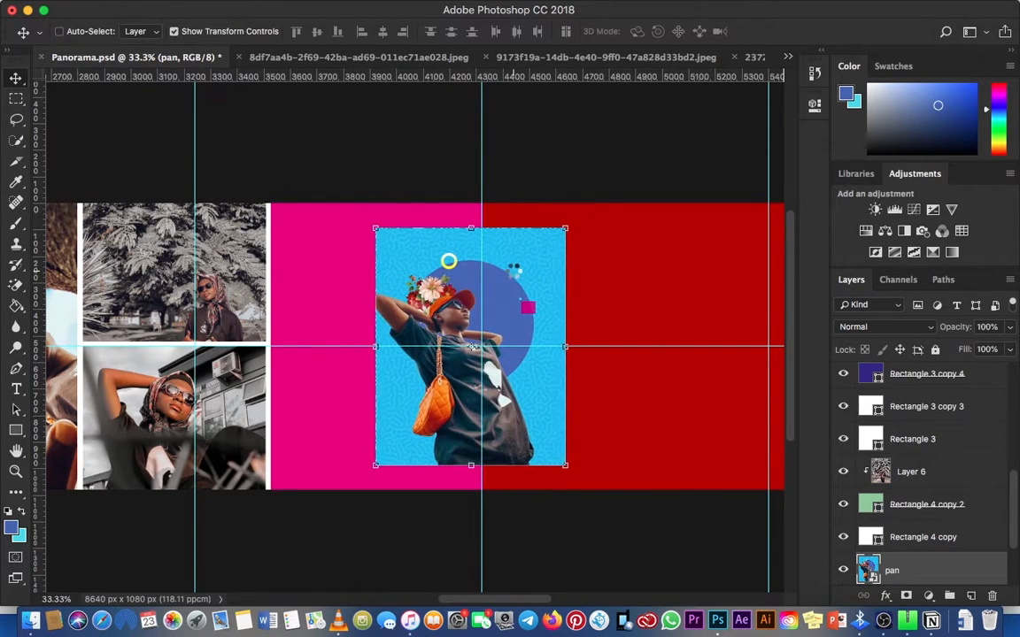
key("Right")
key("Right")
key("Right")
key("Right")
key("Right")
key("Right")
key("Right")
key("Right")
key("Right")
key("Right")
key("Right")
key("Right")
key("Right")
key("Right")
key("Right")
key("Right")
key("Right")
key("Right")
key("Right")
key("Right")
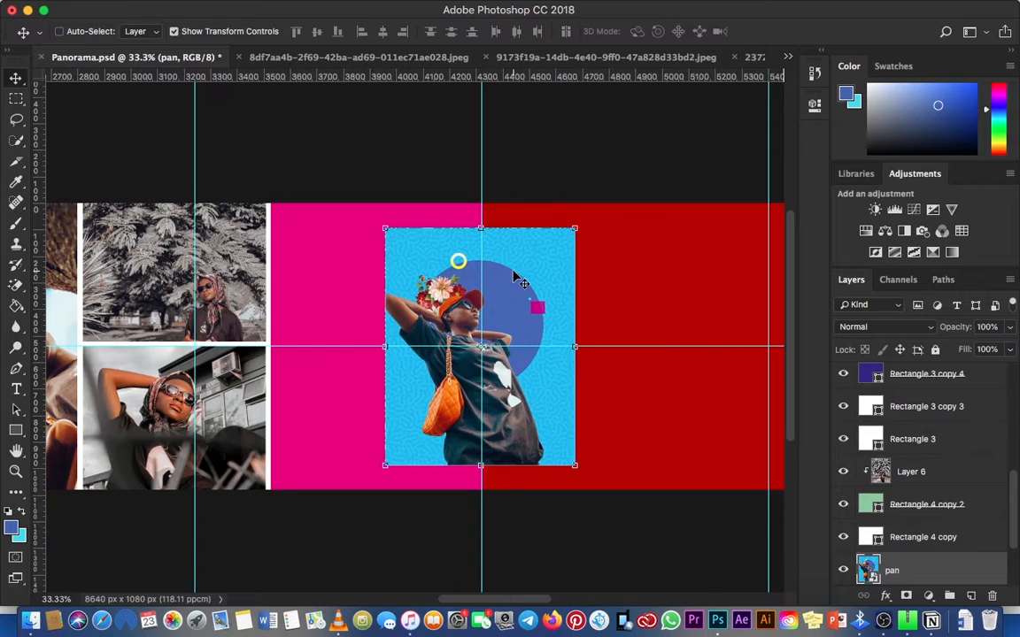
key("Right")
key("Right")
key("Right")
key("Down")
key("Down")
key("Down")
key("Down")
key("Down")
key("Down")
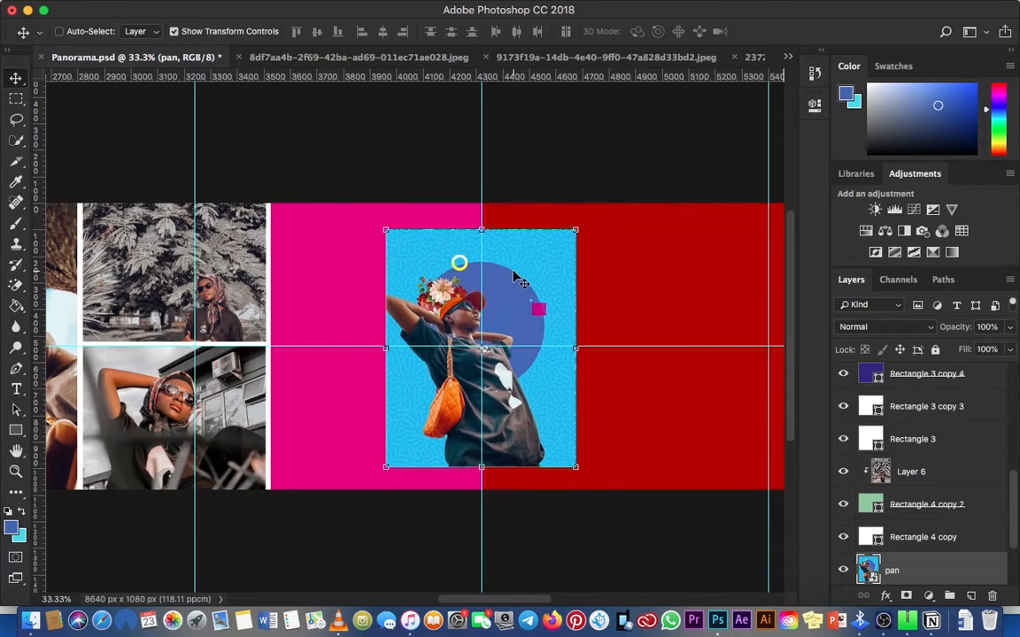
key("Up")
key("Up")
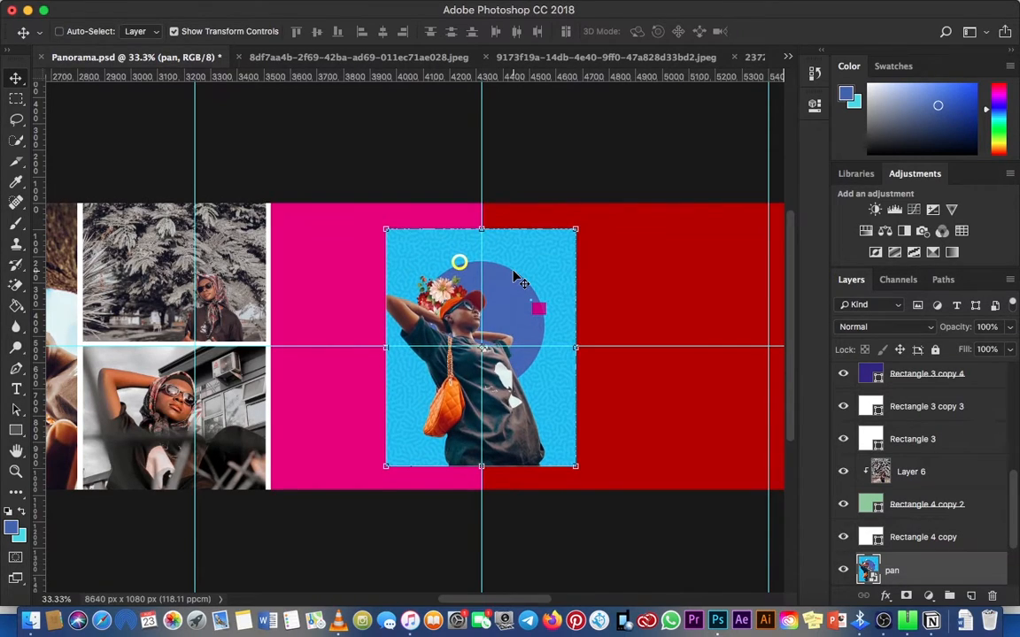
- Change the fill of the magenta Rectangle 4 behind the pan artwork to light grey
right_click(368, 274)
left_click(390, 274)
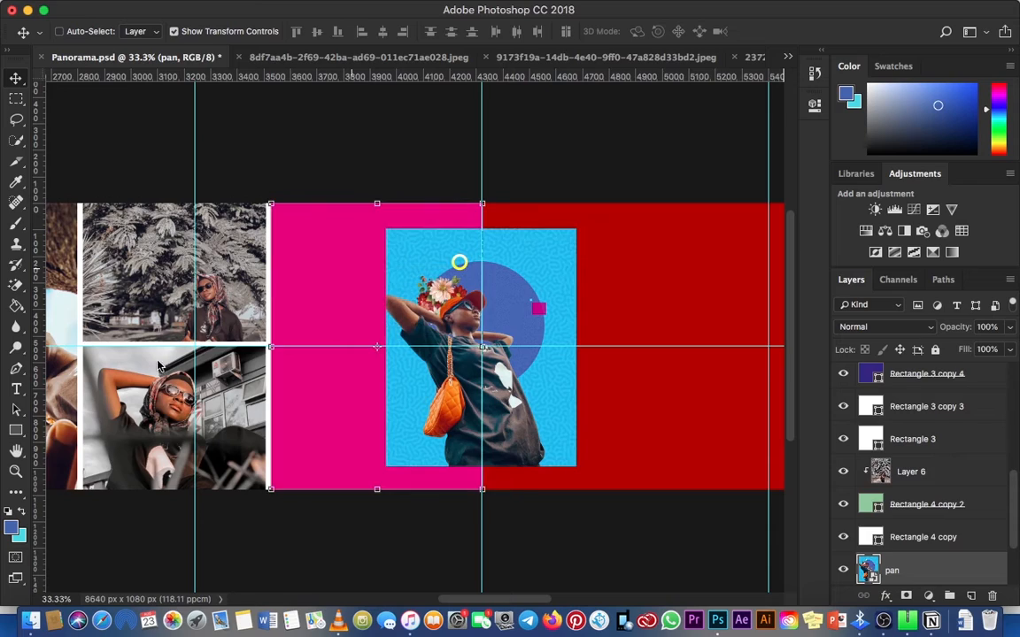
left_click(16, 431)
left_click(143, 31)
left_click(69, 113)
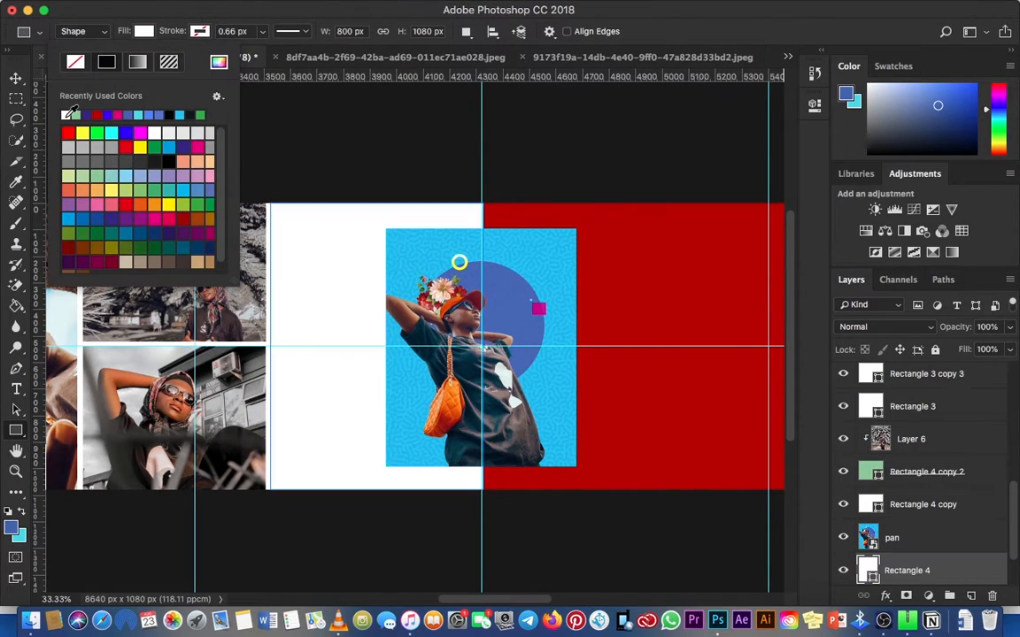
left_click(177, 116)
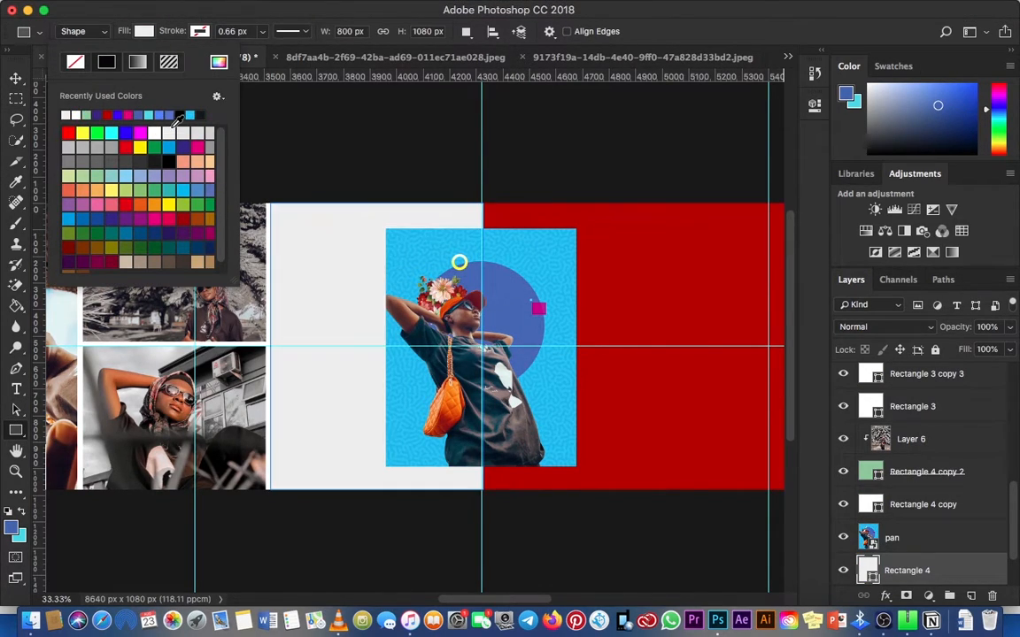
left_click(15, 79)
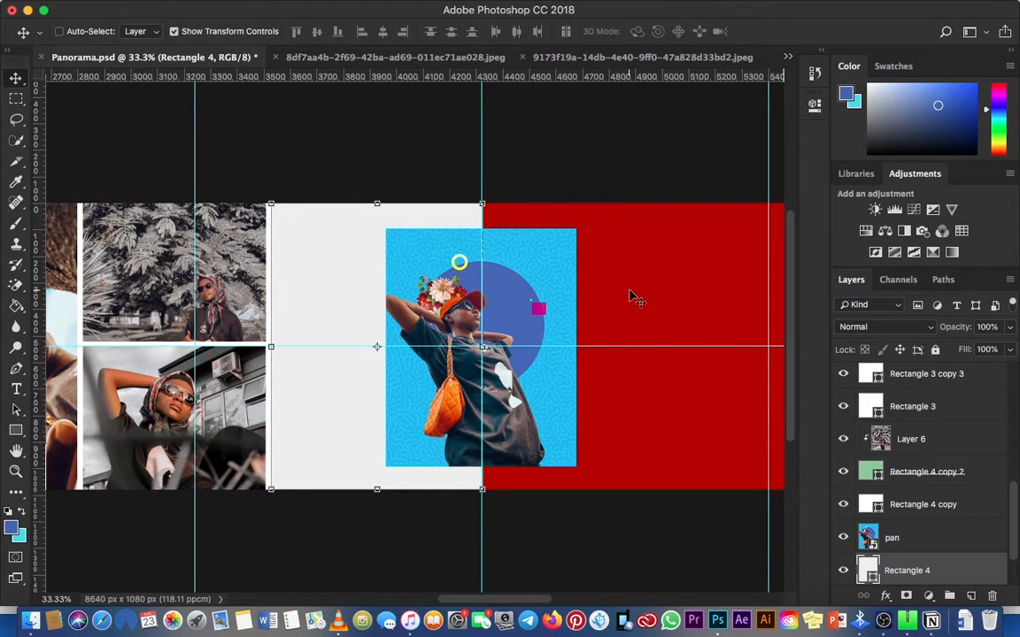
key("z")
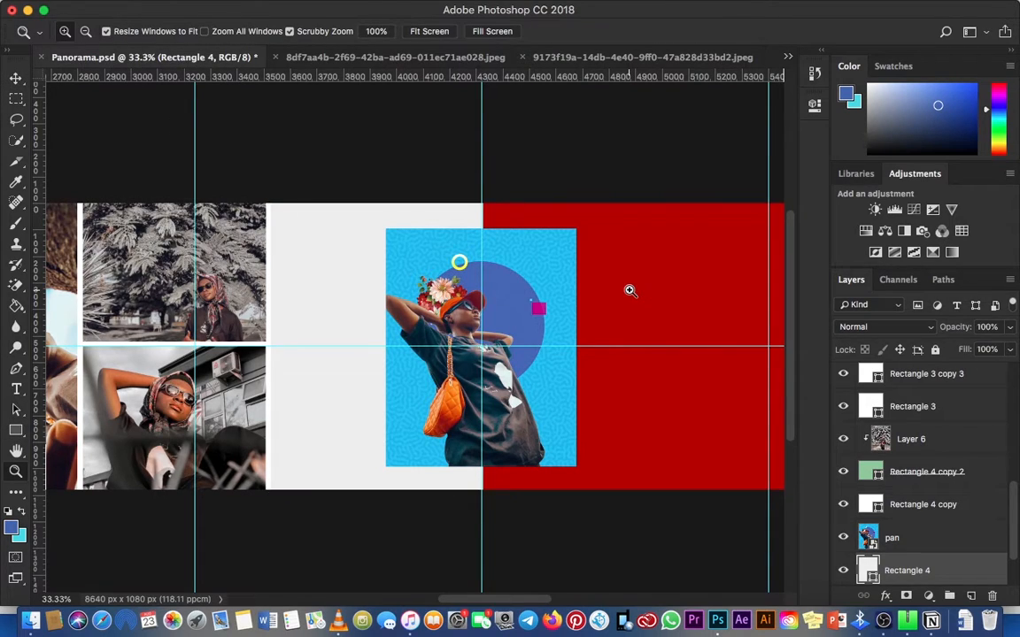
left_click(15, 79)
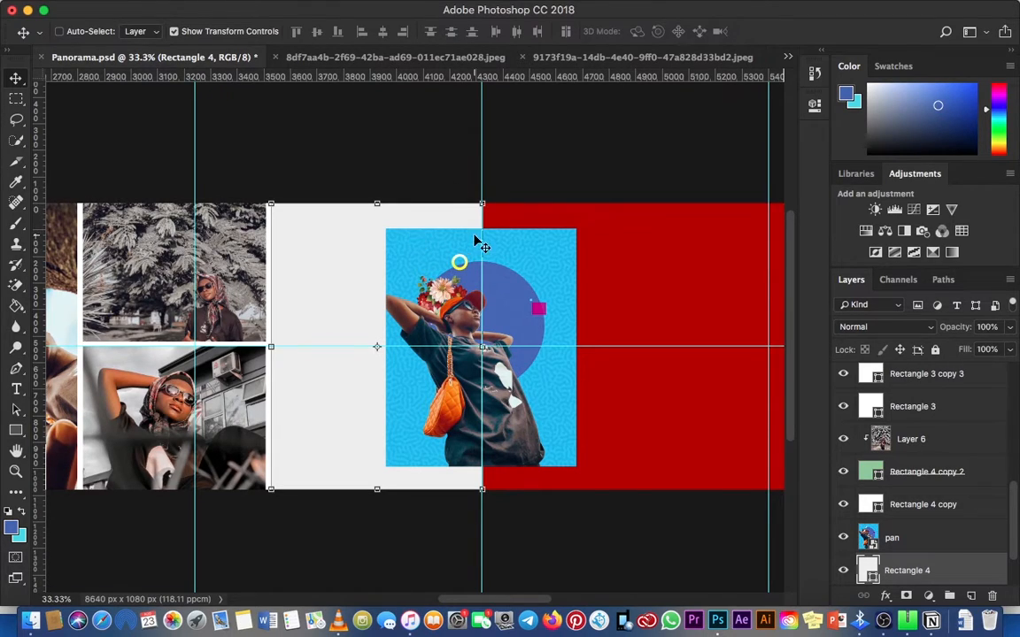
right_click(481, 261)
left_click(509, 268)
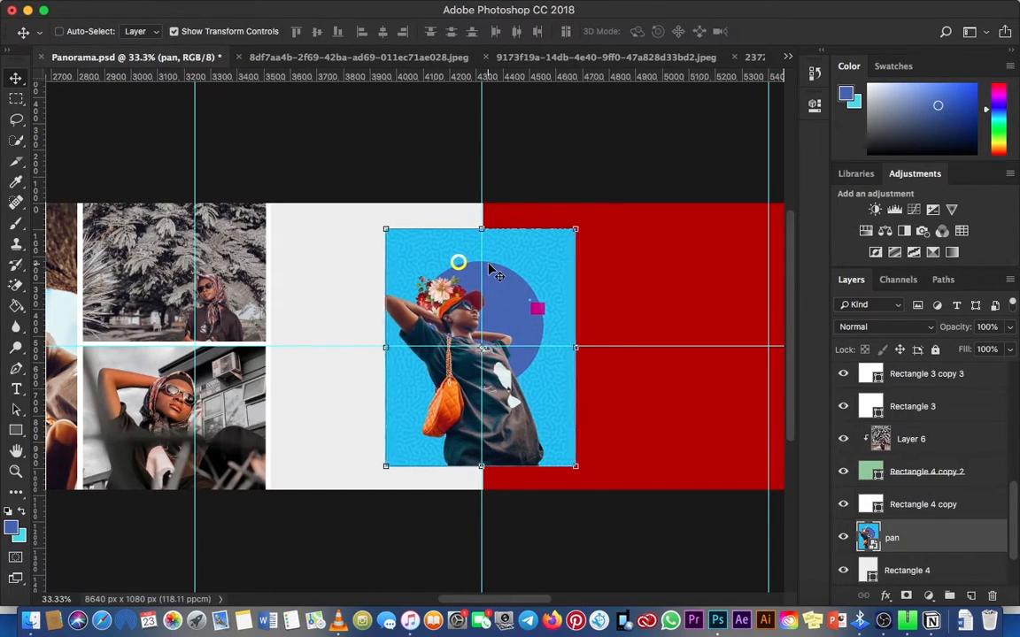
right_click(665, 259)
left_click(670, 266)
key("super+minus")
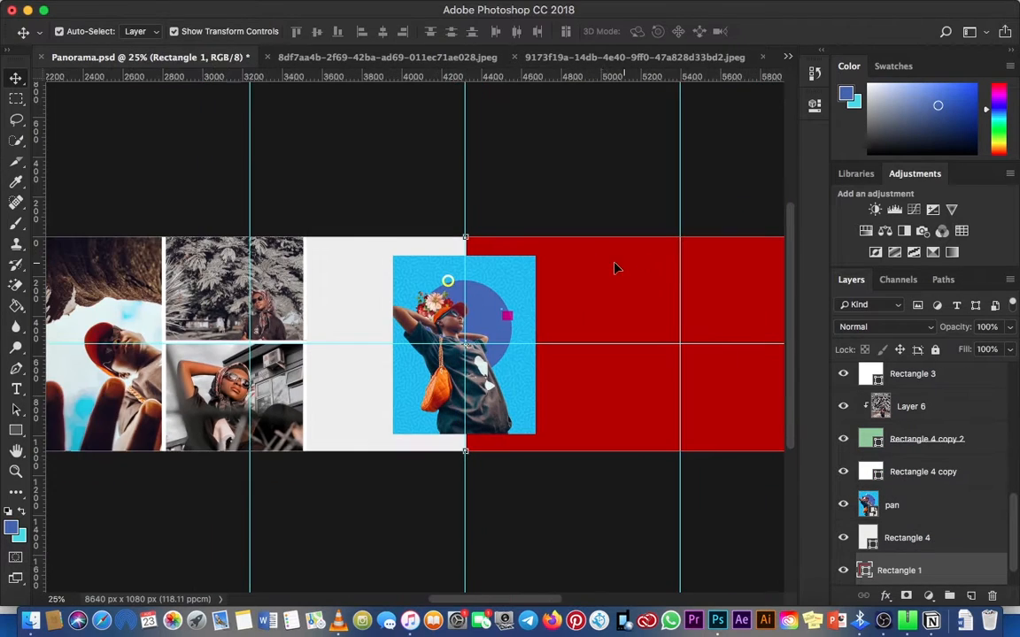
left_click_drag(598, 262, 575, 262)
key("super+r")
- Duplicate the light grey Rectangle 4 from the fourth panel and place the copy over the red area of the fifth panel
right_click(316, 283)
left_click(350, 297)
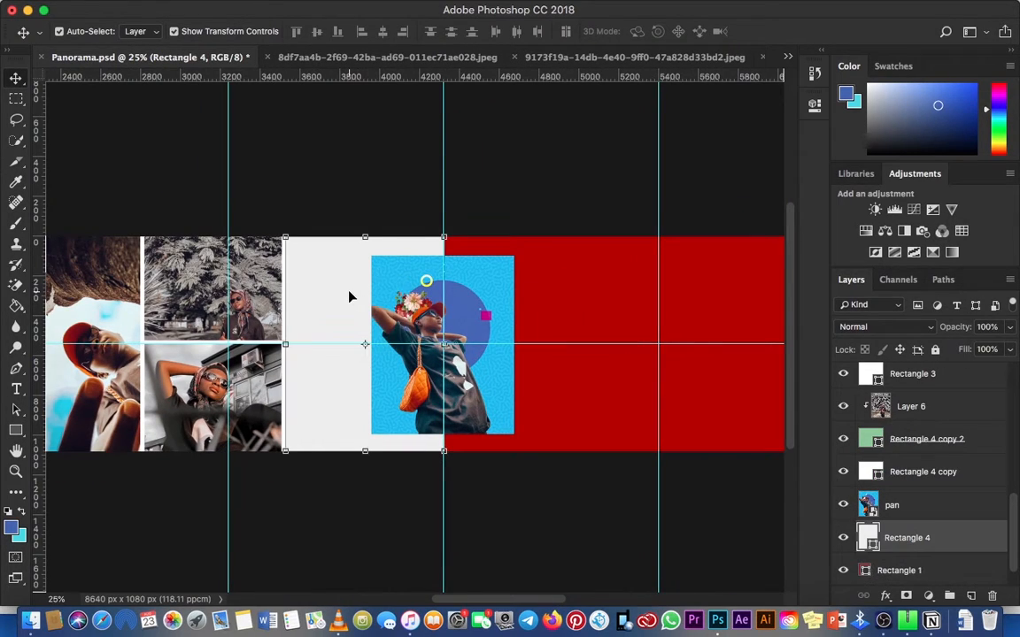
right_click(570, 309)
left_click(576, 314)
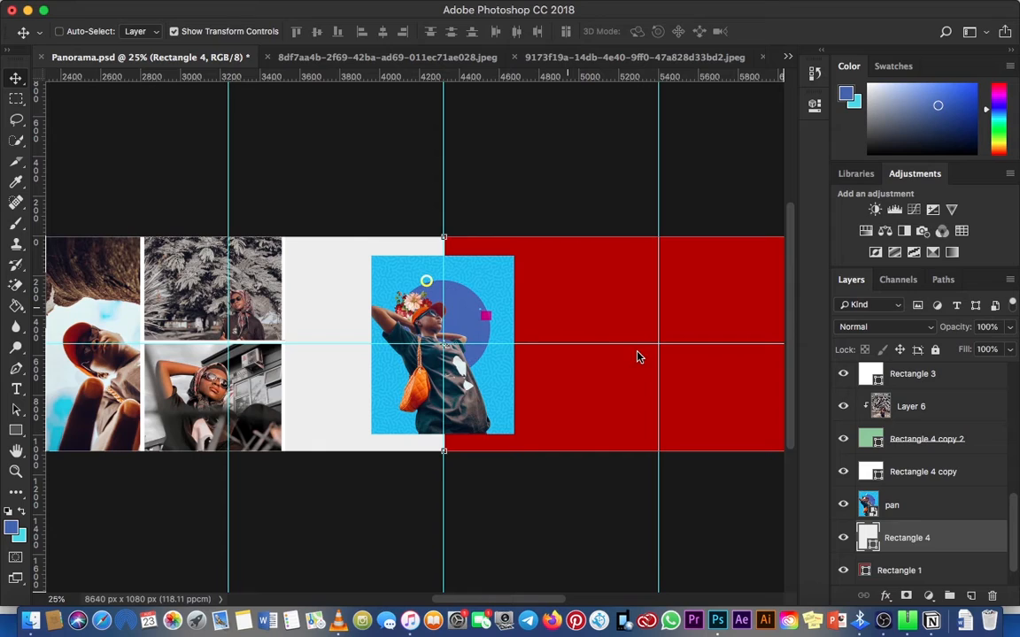
right_click(488, 287)
left_click(510, 293)
left_click(903, 531)
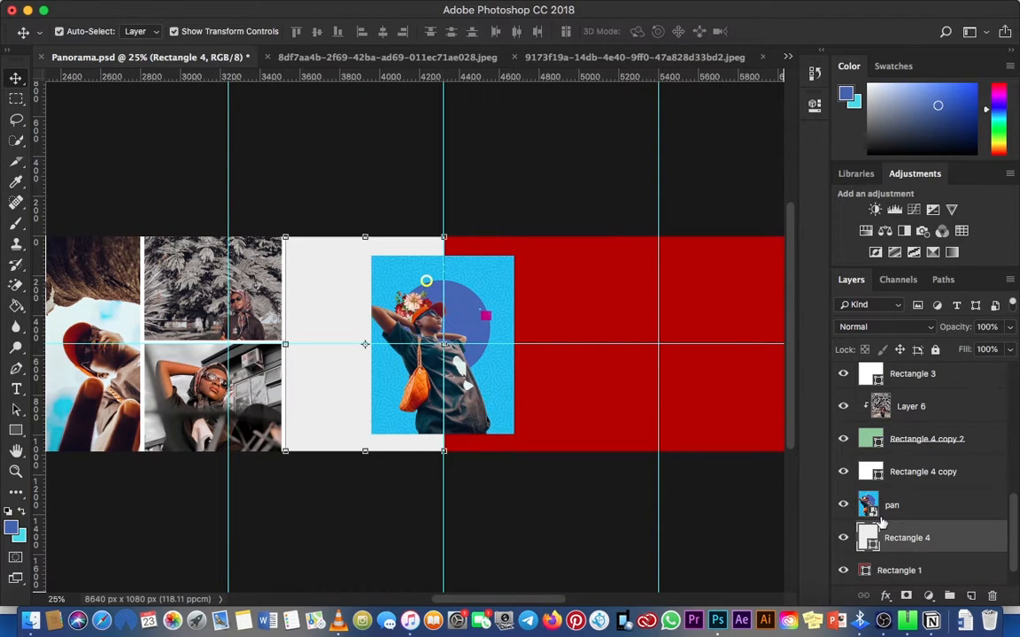
left_click_drag(370, 321, 425, 321)
left_click_drag(361, 283, 516, 283)
- Nudge the rectangle copy right and up until it meets the canvas's upper edge and the guide between the fifth and sixth panels
key("Right")
key("Right")
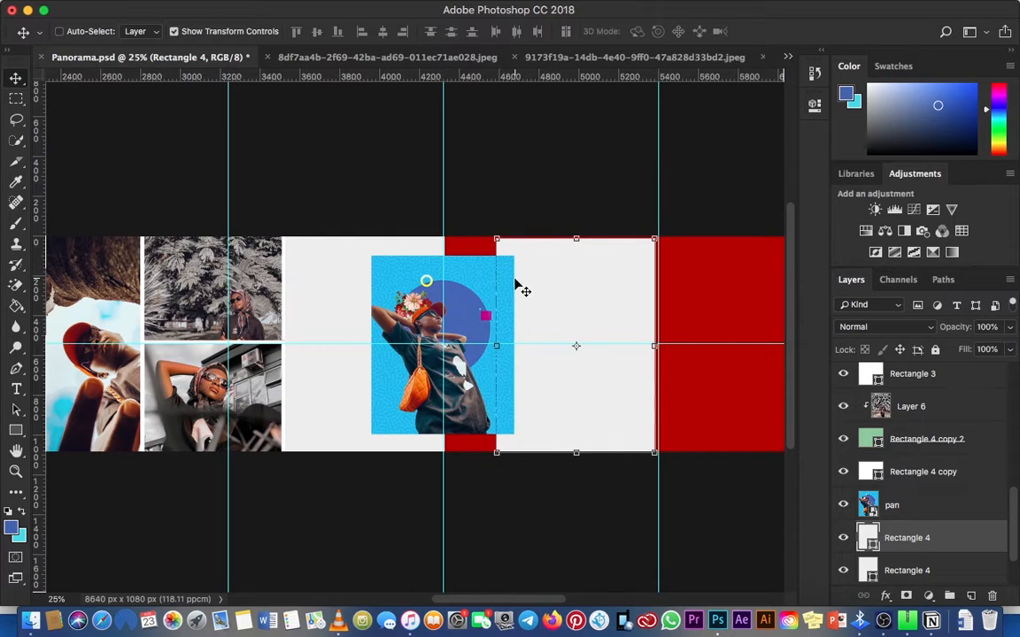
key("Up")
key("Right")
key("Right")
key("Up")
key("Right")
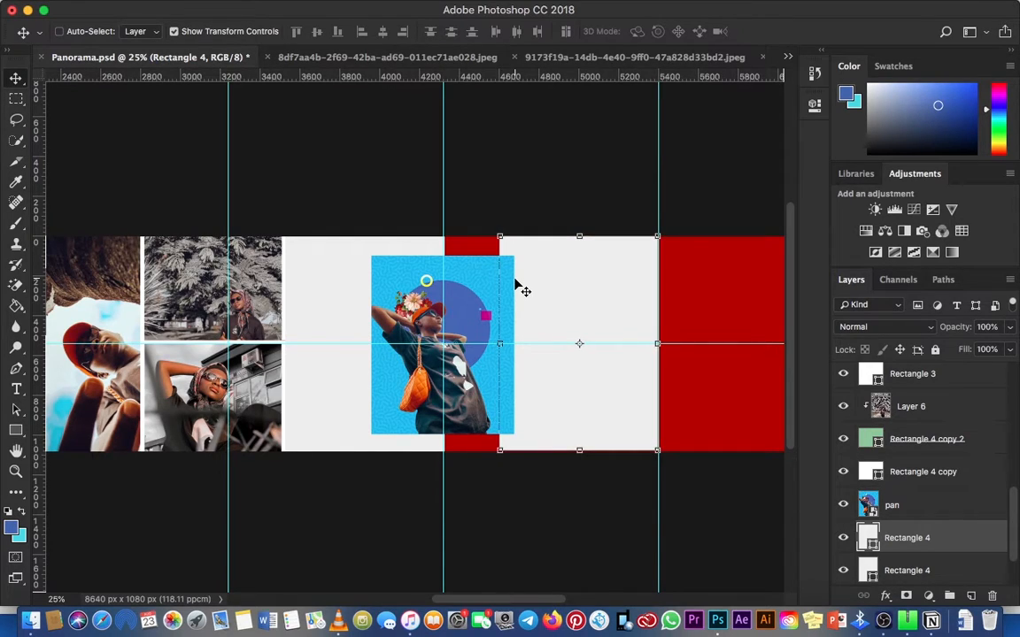
- Widen the rectangle copy to 134.50% so its left edge reaches the guide between the fourth and fifth panels
left_click_drag(498, 350, 486, 347)
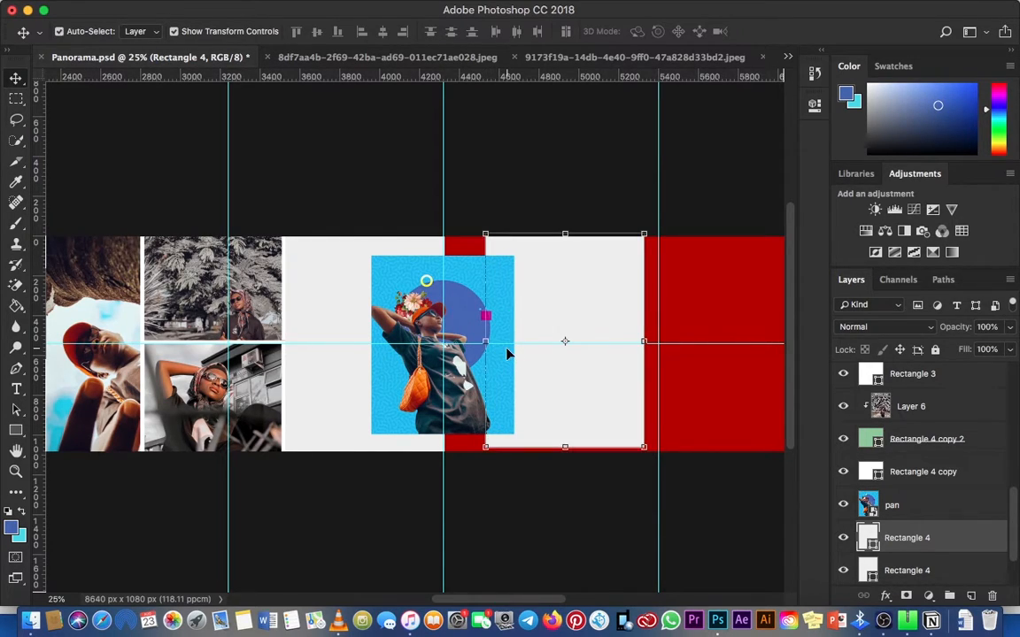
key("super+z")
left_click_drag(352, 299, 517, 299)
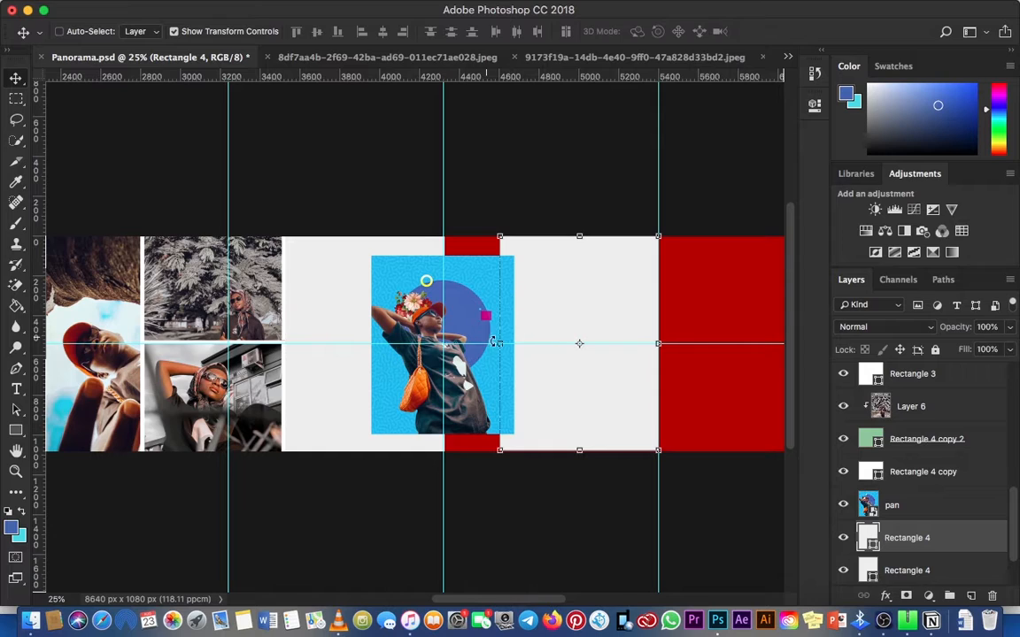
left_click_drag(496, 343, 449, 343)
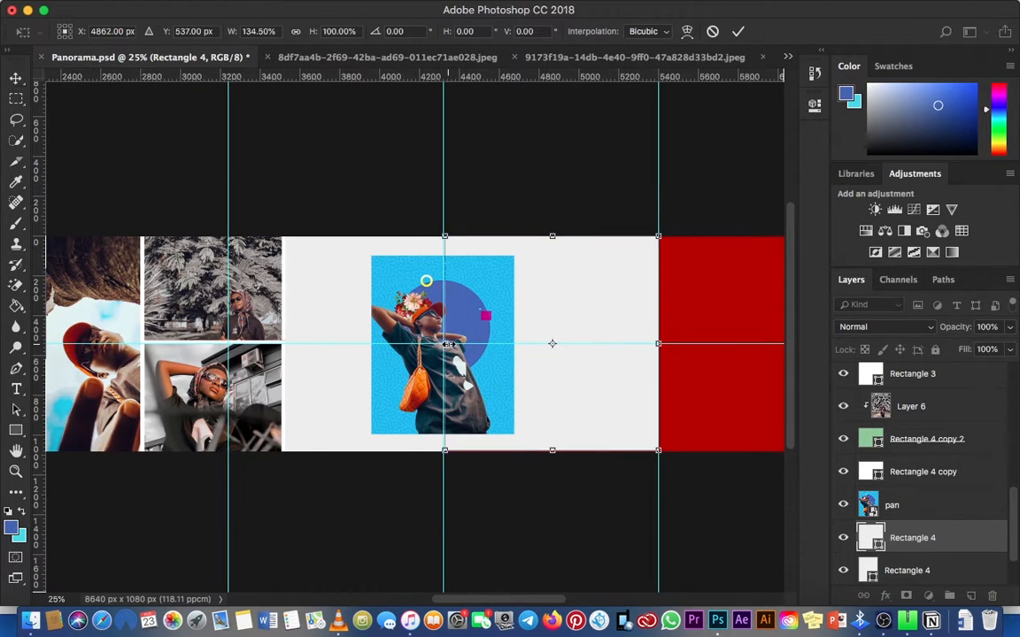
key("Return")
- Stretch the rectangle copy vertically by about 0.28% to cover the thin red strip along the canvas's lower edge
key("z")
left_click(486, 371)
left_click(486, 371)
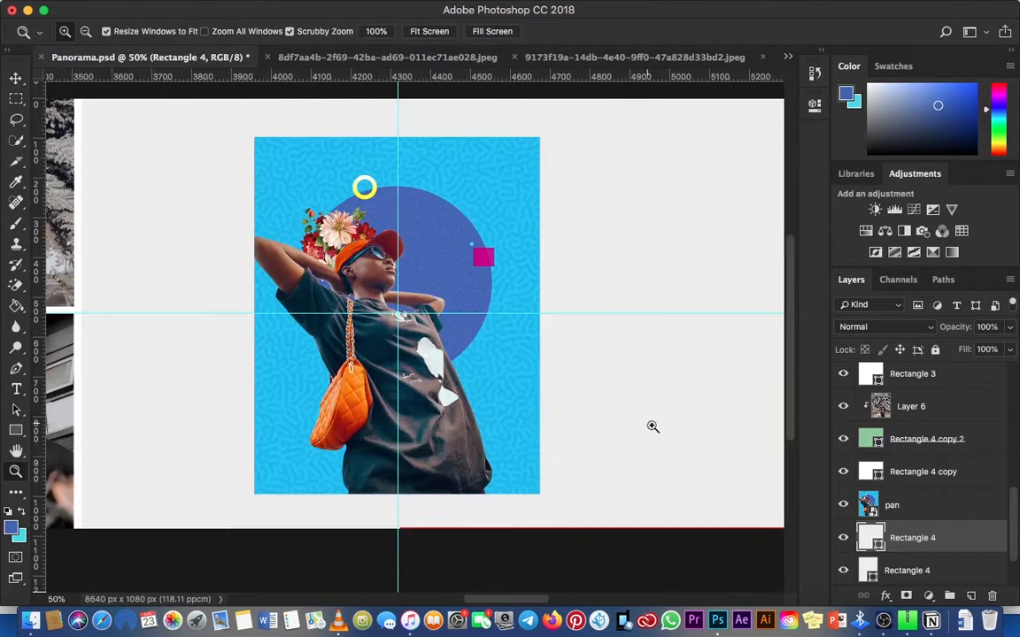
key("b")
key("v")
key("space")
left_click_drag(627, 437, 546, 416)
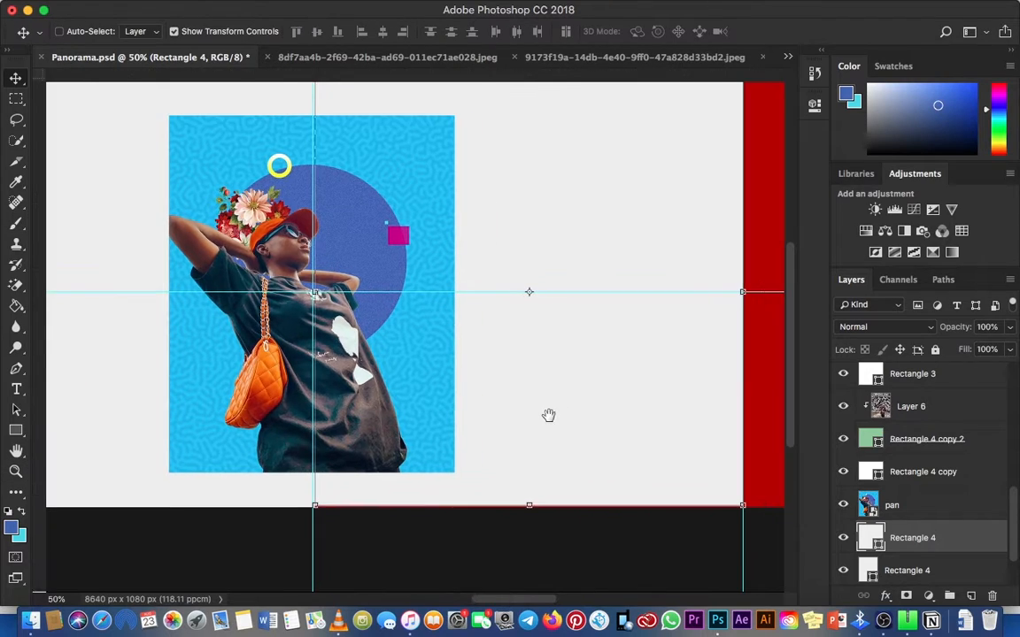
left_click_drag(532, 510, 531, 508)
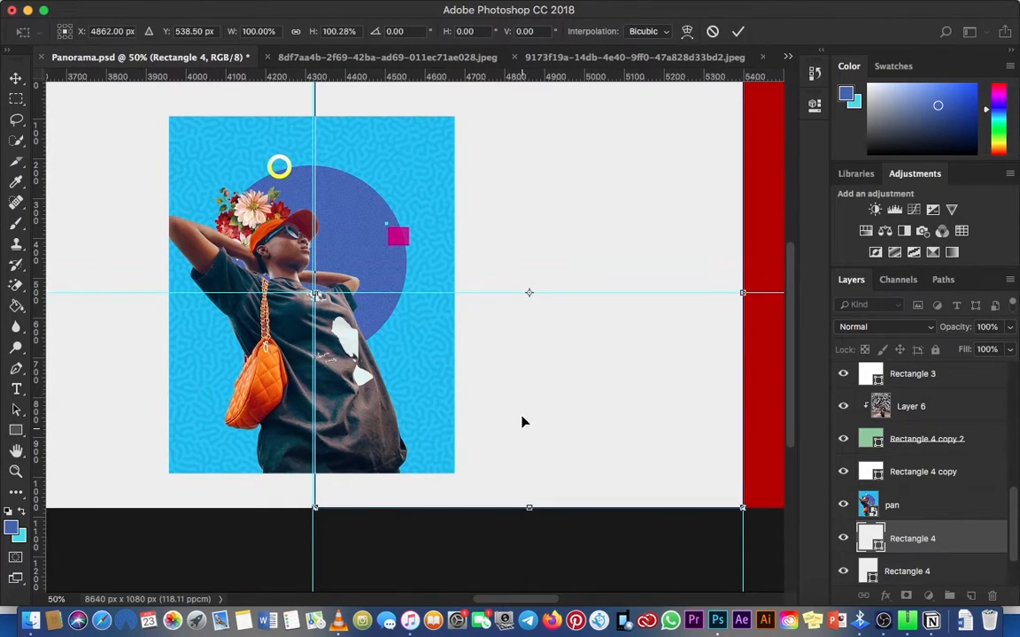
scroll(524, 420, "up", 5)
left_click_drag(527, 288, 529, 292)
key("Return")
key("z")
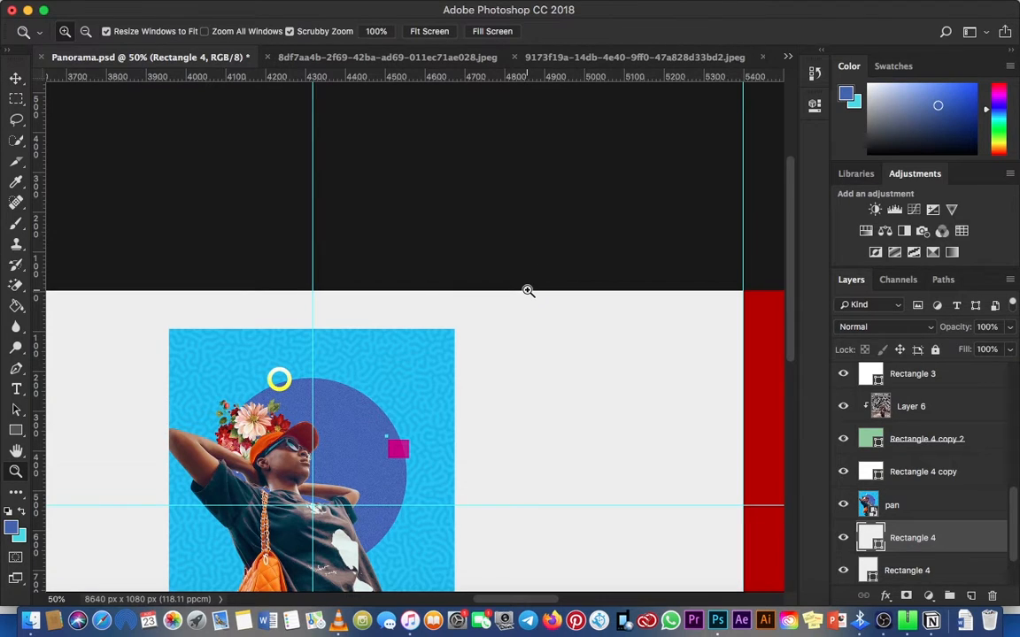
key("super+minus")
key("super+minus")
key("v")
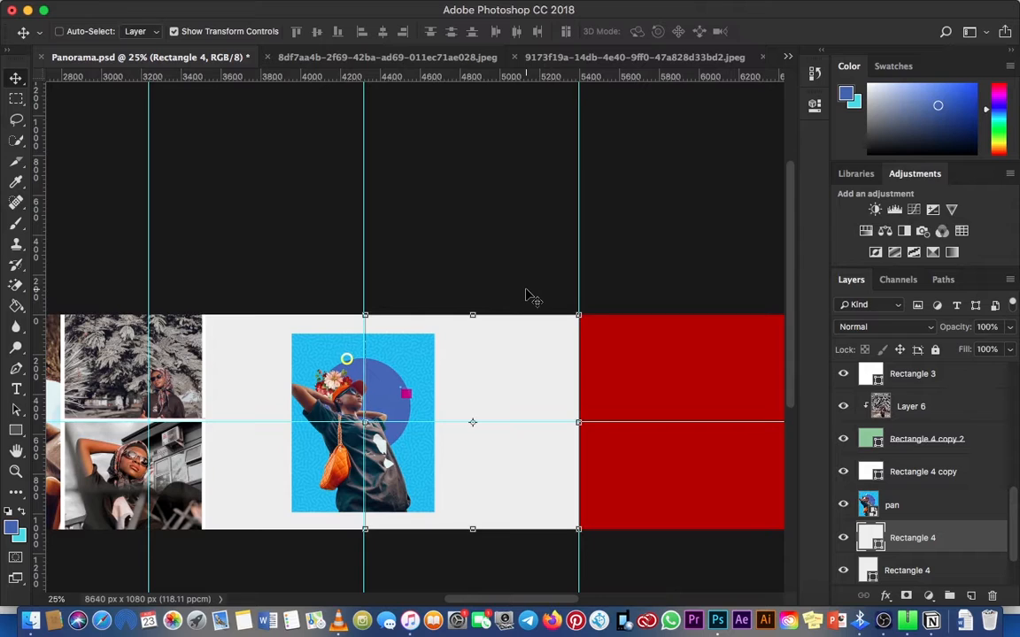
- Change the fifth-panel rectangle's fill to cyan 43d9e7, sampled from the background colour
scroll(526, 295, "down", 3)
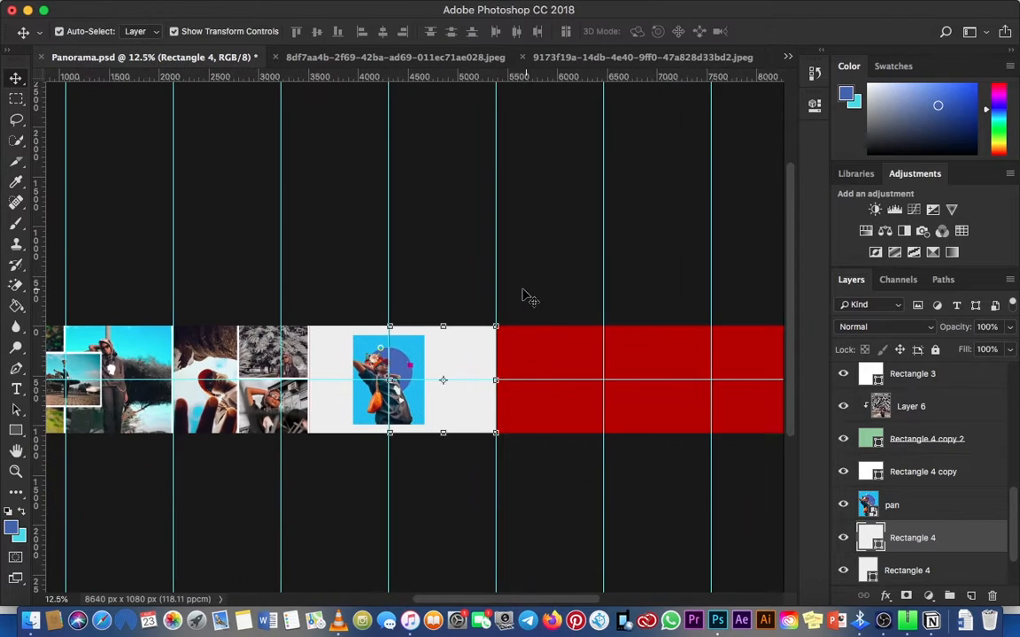
scroll(472, 354, "up", 2)
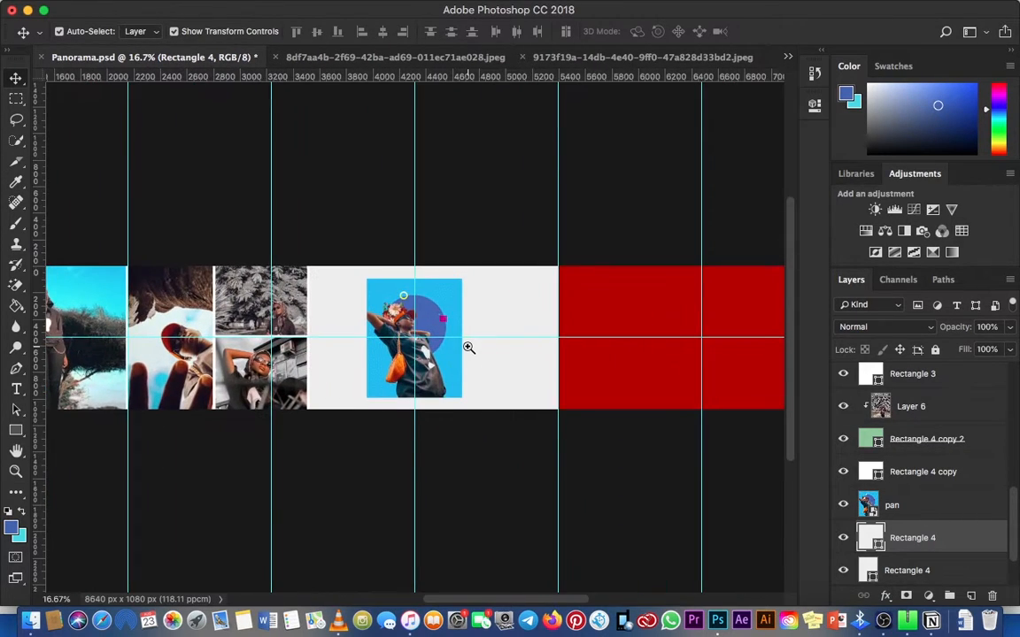
key("z")
scroll(464, 345, "up", 1)
key("v")
right_click(502, 300)
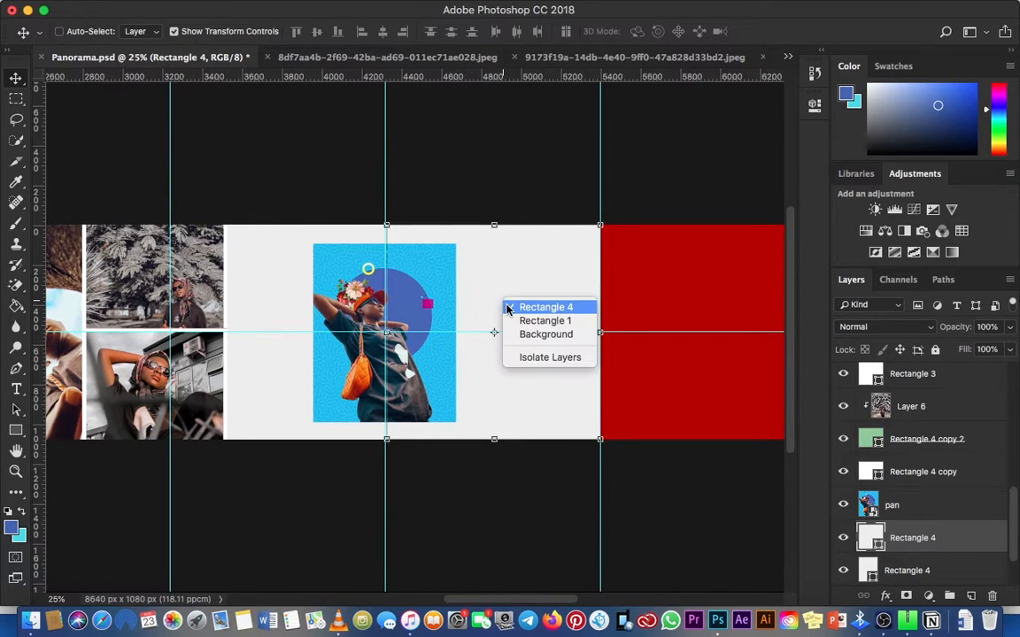
left_click(484, 316)
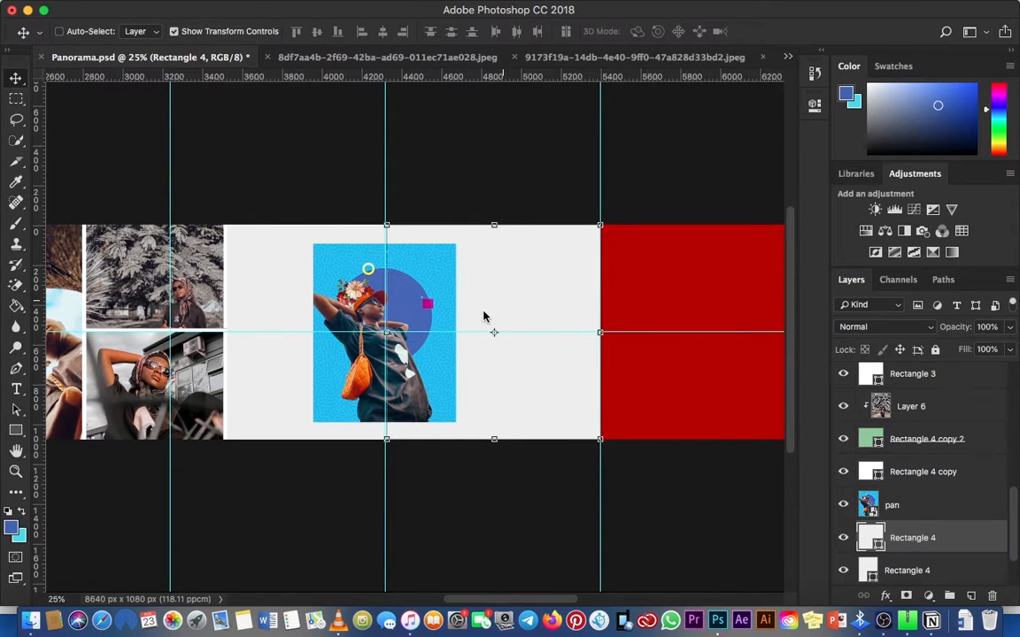
left_click(16, 431)
left_click(141, 31)
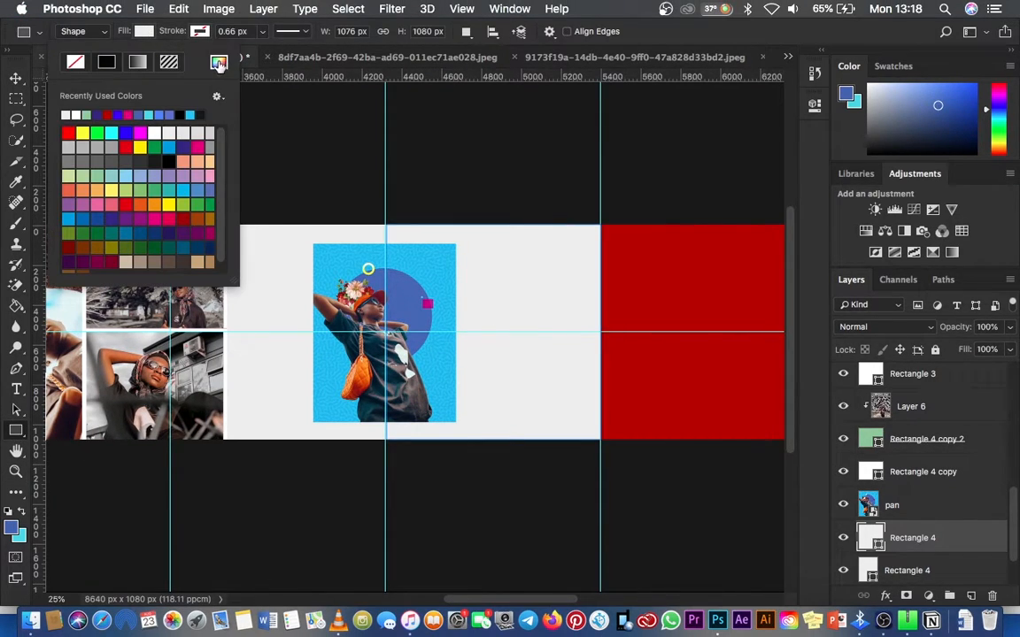
left_click(219, 62)
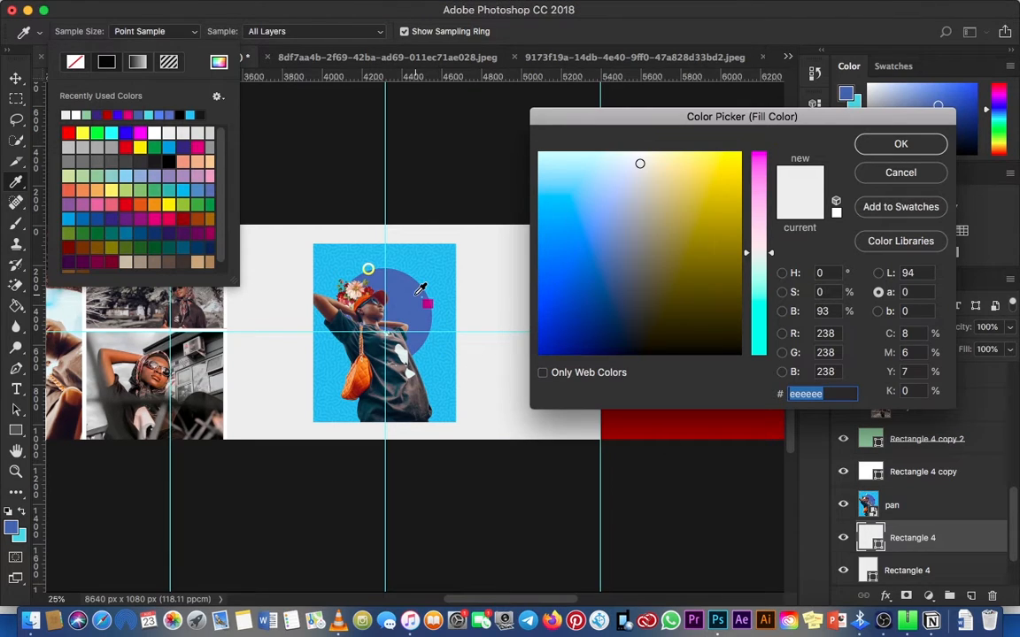
left_click(22, 535)
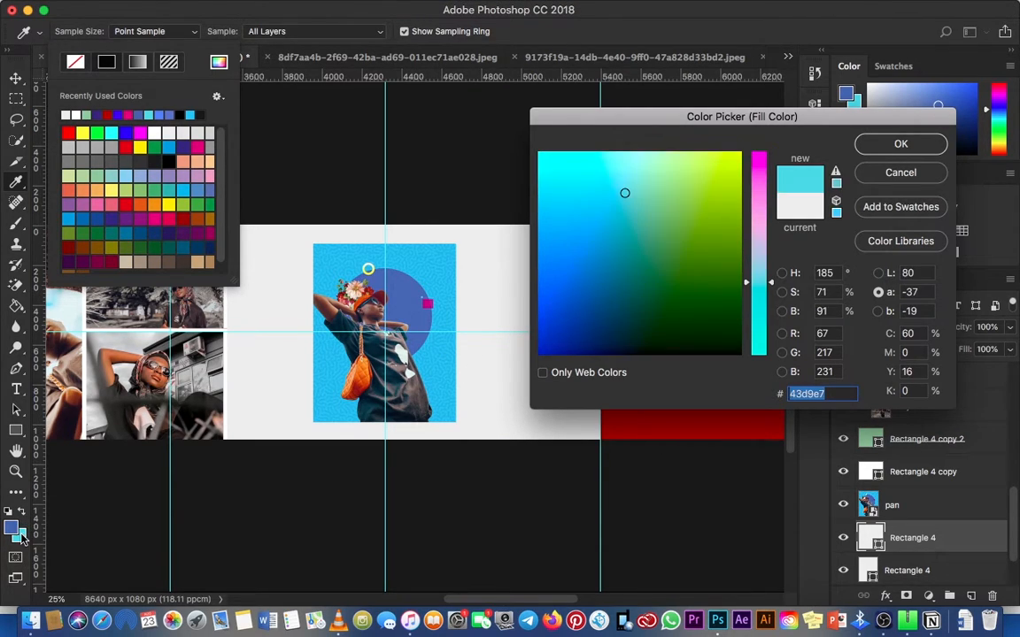
left_click(918, 150)
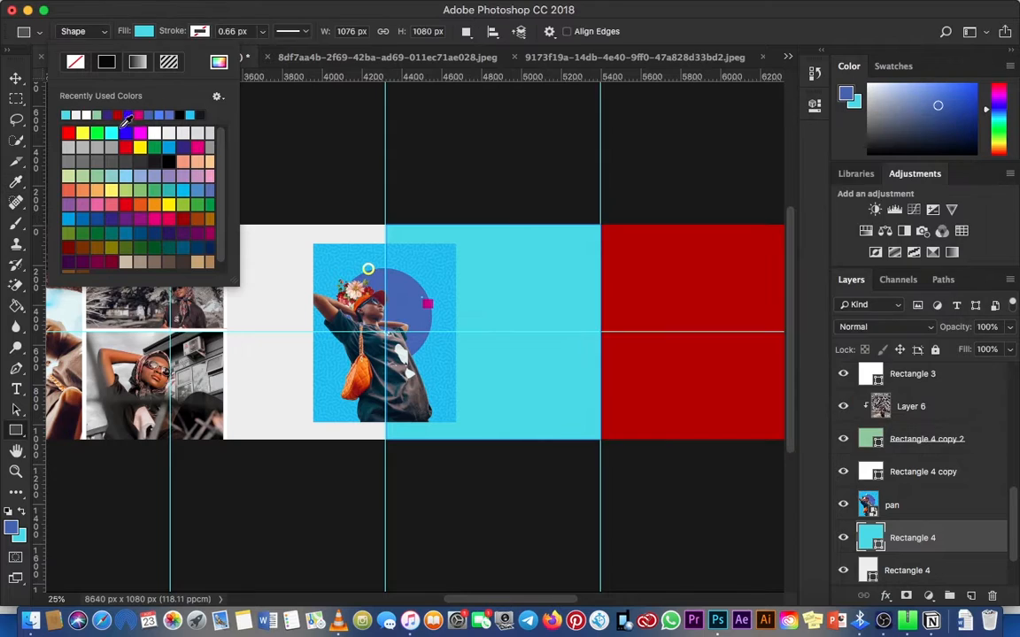
- Scale the pan artwork down around its centre to about 14.27% width and 14.29% height
left_click(16, 77)
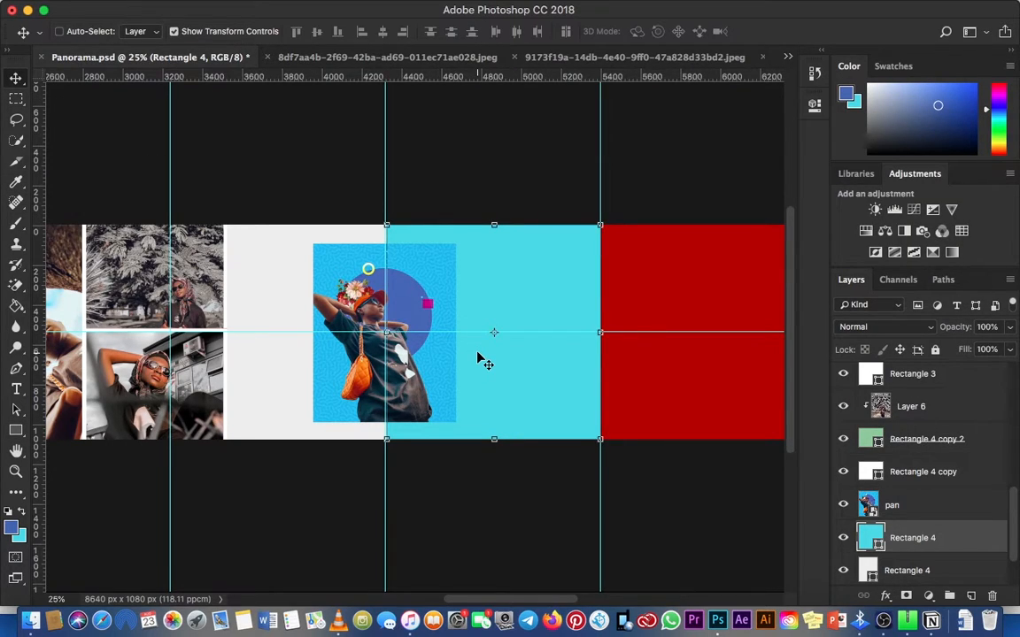
right_click(312, 265)
left_click(324, 271)
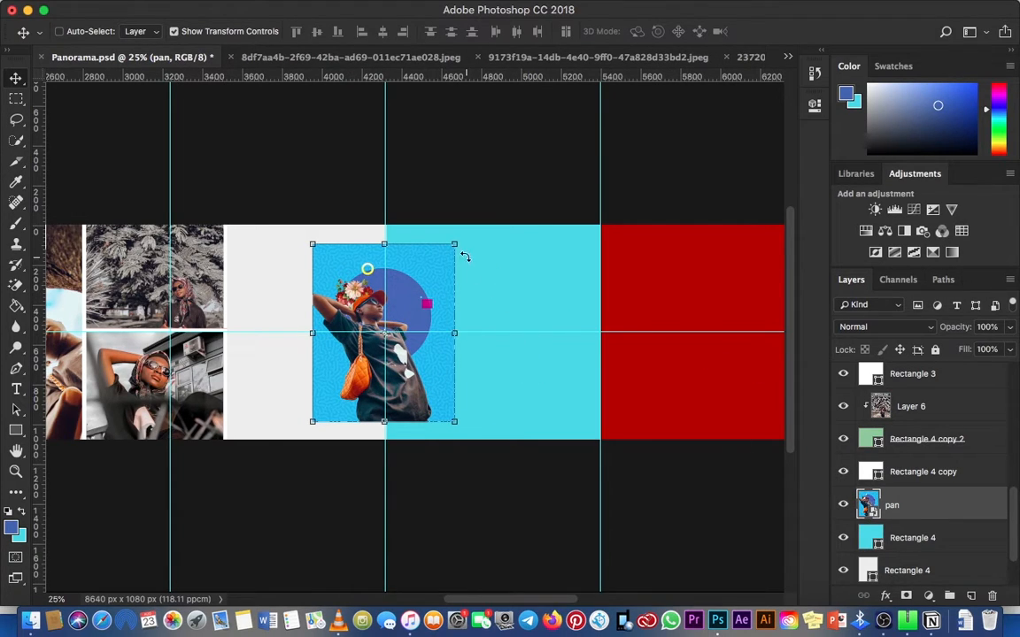
left_click_drag(455, 245, 449, 254)
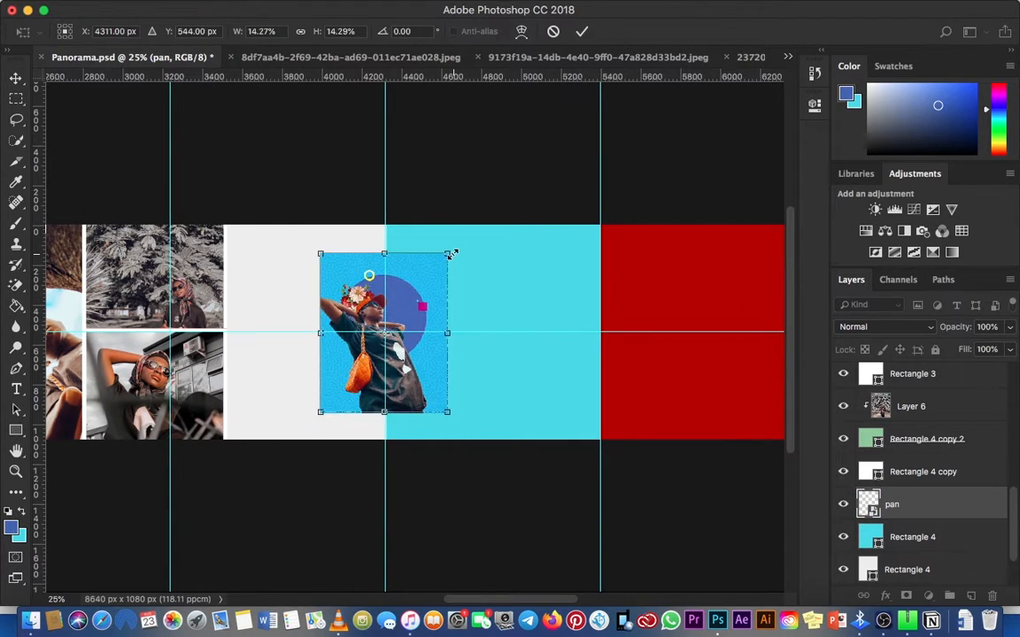
key("Return")
- Change the fill of the light grey Rectangle 4 in the fourth panel to white
right_click(288, 281)
left_click(318, 286)
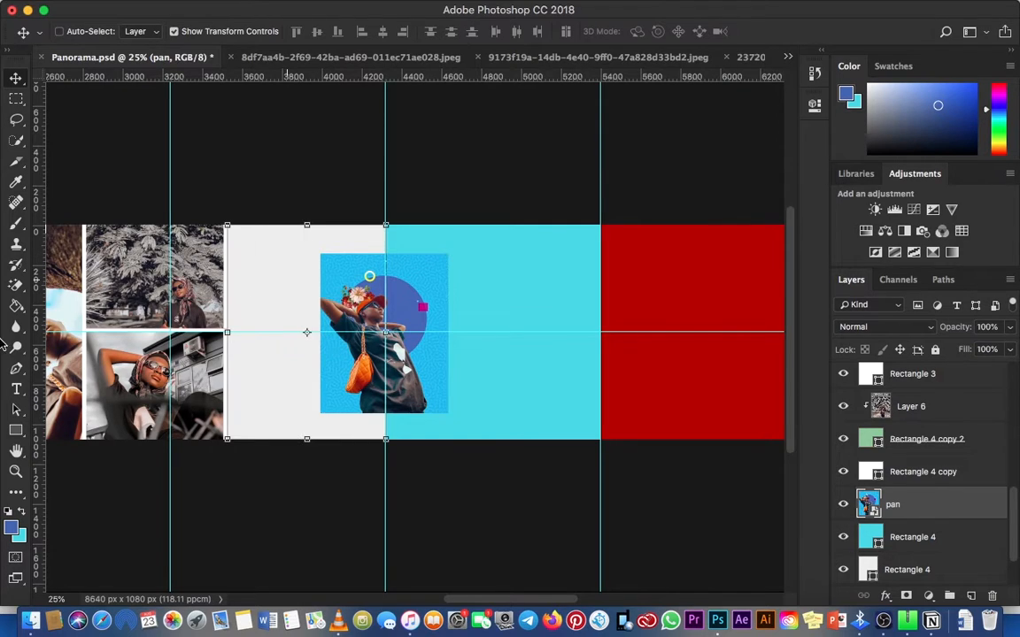
left_click(16, 431)
left_click(142, 31)
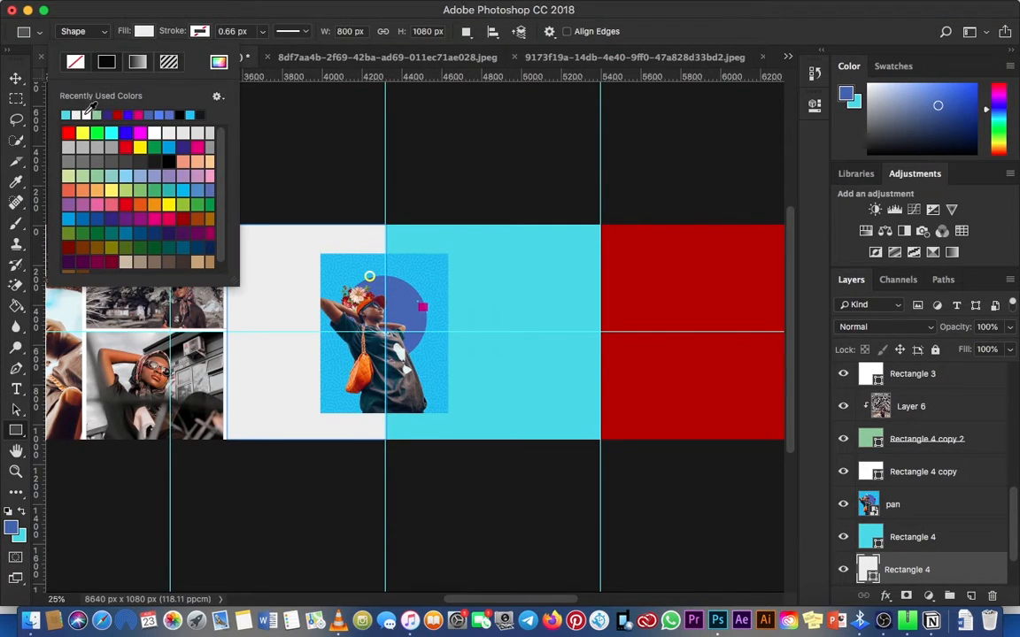
left_click(87, 113)
left_click(16, 83)
key("z")
left_click(207, 330)
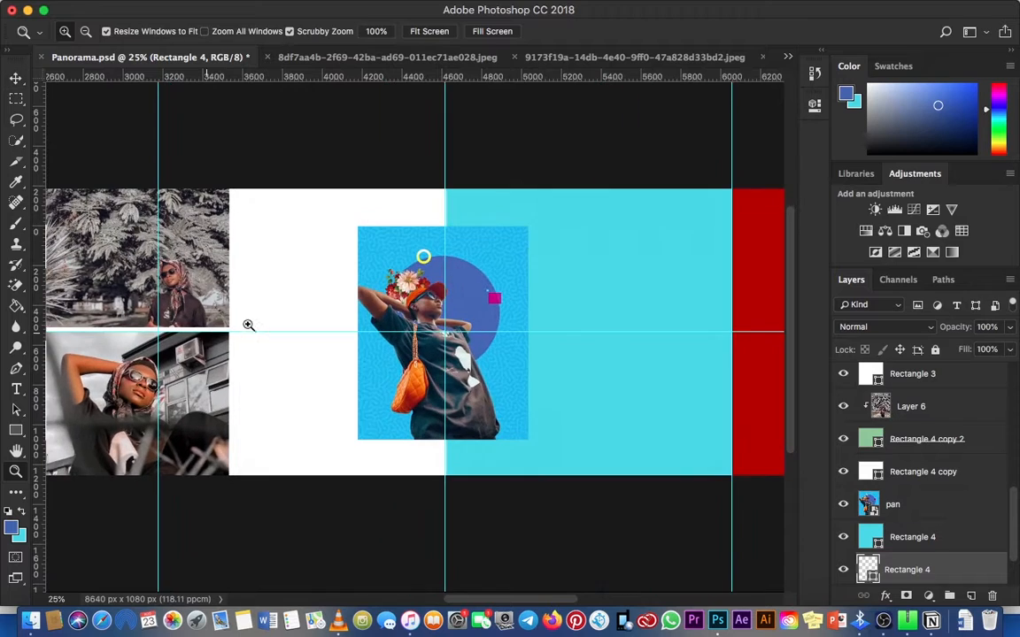
left_click(248, 315)
left_click(246, 313)
key("v")
key("super+minus")
key("super+minus")
key("super+minus")
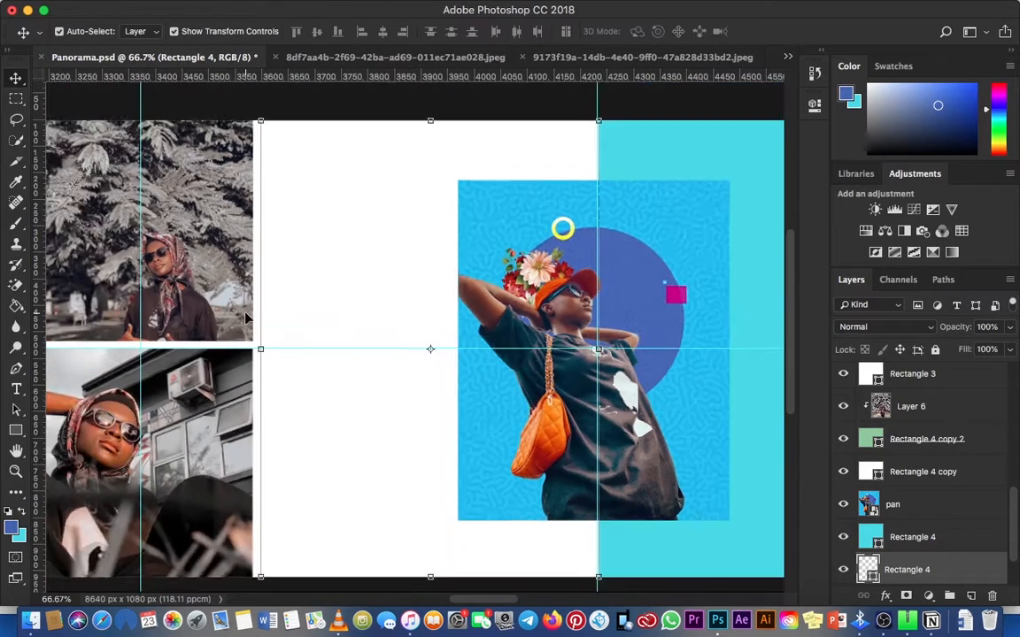
key("super+minus")
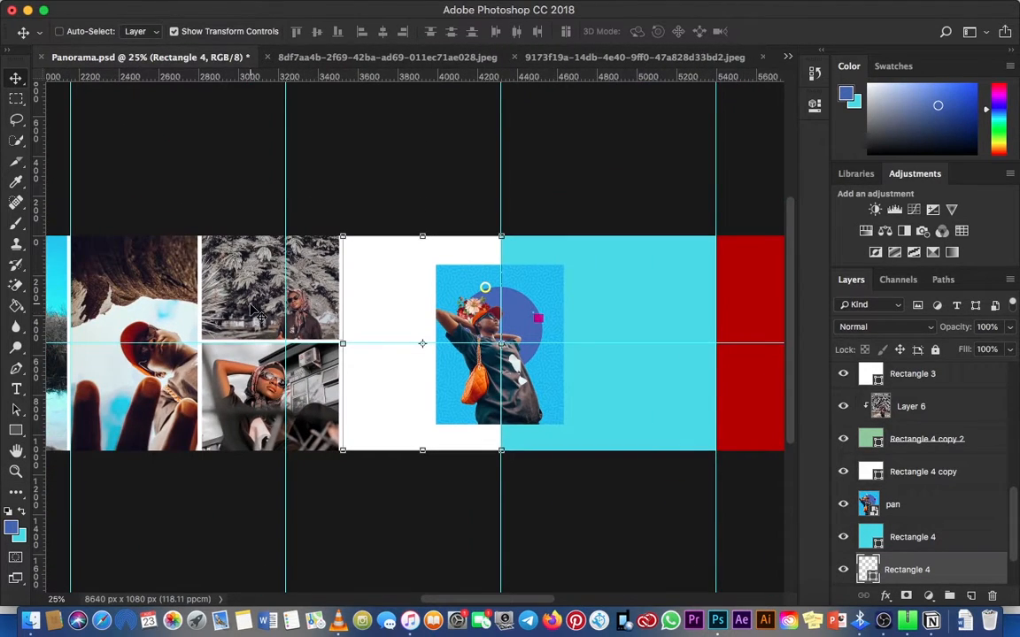
- Nudge the pan artwork rightward so that more of it sits over the cyan fifth panel
right_click(461, 303)
left_click(476, 315)
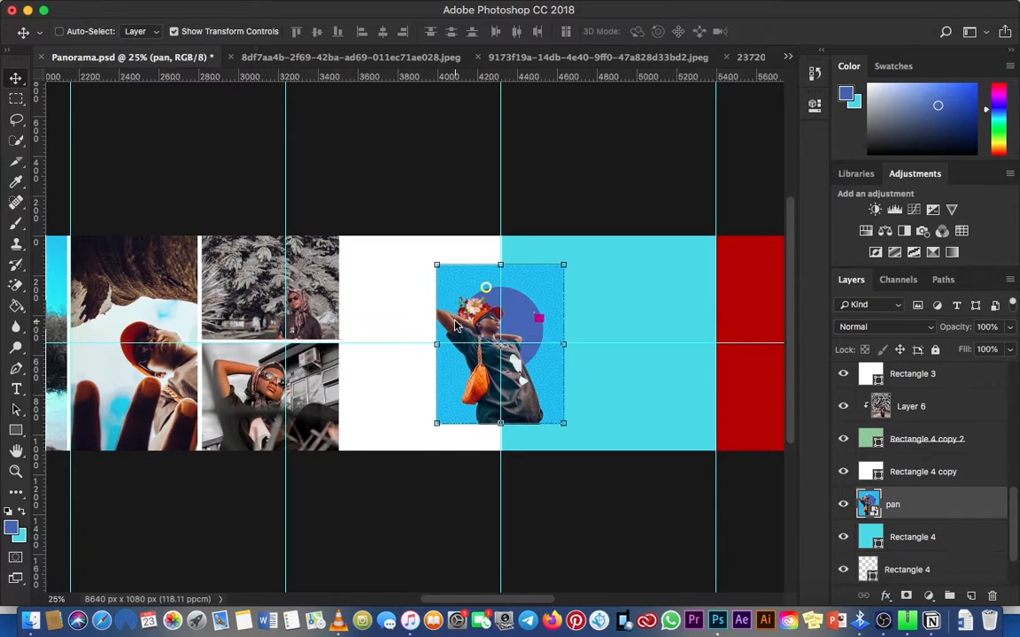
key("Right")
key("Right")
key("Right")
key("Right")
key("Right")
key("Right")
key("Right")
key("Right")
key("Right")
key("Right")
key("Right")
key("Right")
key("Right")
key("Right")
key("Right")
key("Right")
key("Right")
key("Right")
key("Right")
key("Right")
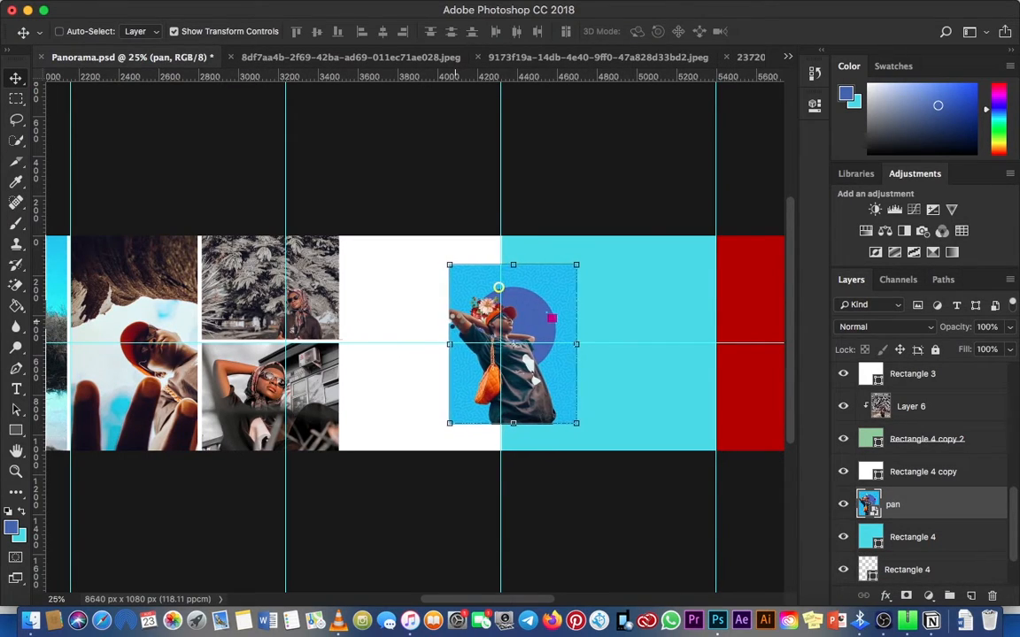
key("Right")
key("Right")
key("Right")
key("Right")
key("Right")
key("Right")
key("Right")
key("Right")
key("Right")
key("Right")
key("Right")
key("Right")
key("Right")
key("Right")
key("Right")
key("Right")
key("Right")
key("Right")
key("Right")
key("Right")
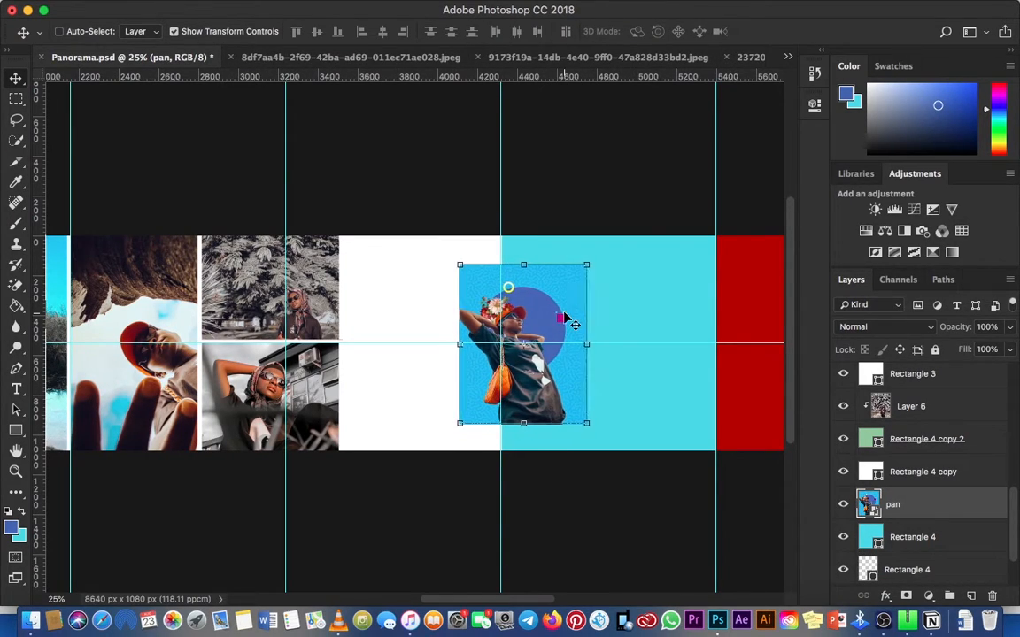
- Shift the pan artwork slightly further right across the guide between the fourth and fifth panels
key("Right")
key("Right")
key("Right")
key("Right")
key("Right")
key("Right")
key("Right")
key("Right")
key("Right")
key("Right")
key("Right")
key("Right")
key("Right")
key("Right")
key("Right")
key("Right")
key("Right")
key("Right")
key("Right")
key("Right")
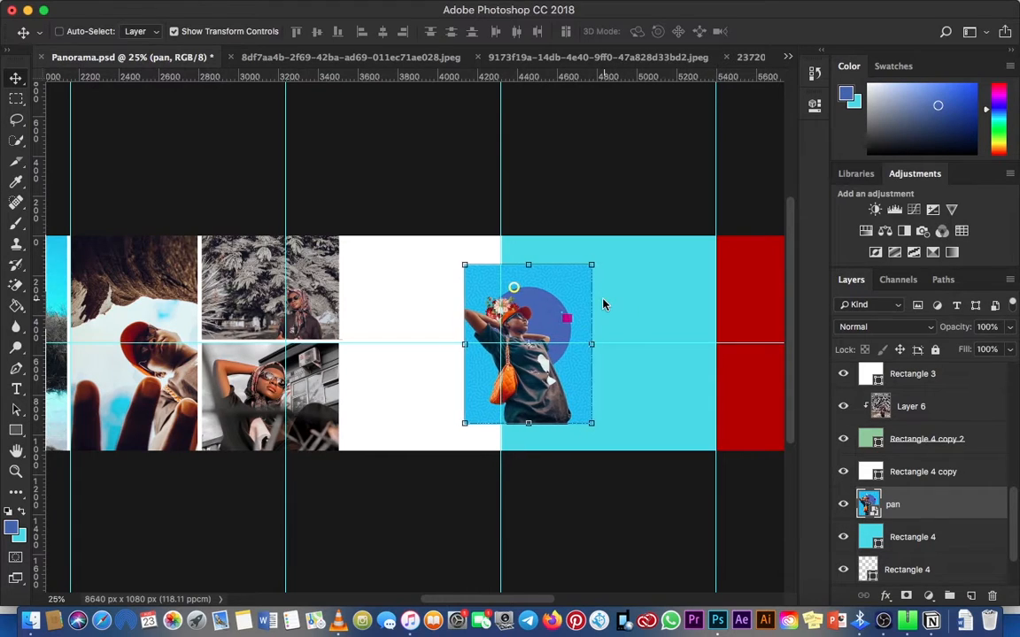
left_click_drag(593, 303, 668, 341)
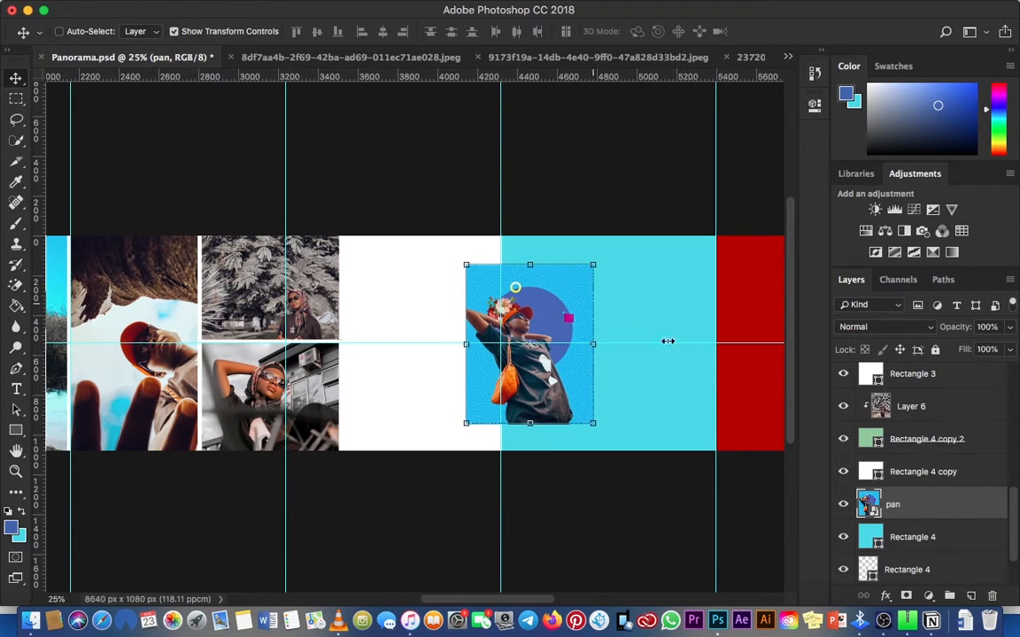
- Duplicate the cyan fifth-panel rectangle and scale the copy to about 814 × 817 px behind the pan artwork
left_click(911, 539)
left_click_drag(670, 405, 580, 394)
key("super+z")
left_click_drag(619, 350, 580, 286)
left_click_drag(634, 232, 609, 262)
key("Return")
- Change the fill of the duplicated rectangle behind the pan artwork to white ffffff
left_click(24, 427)
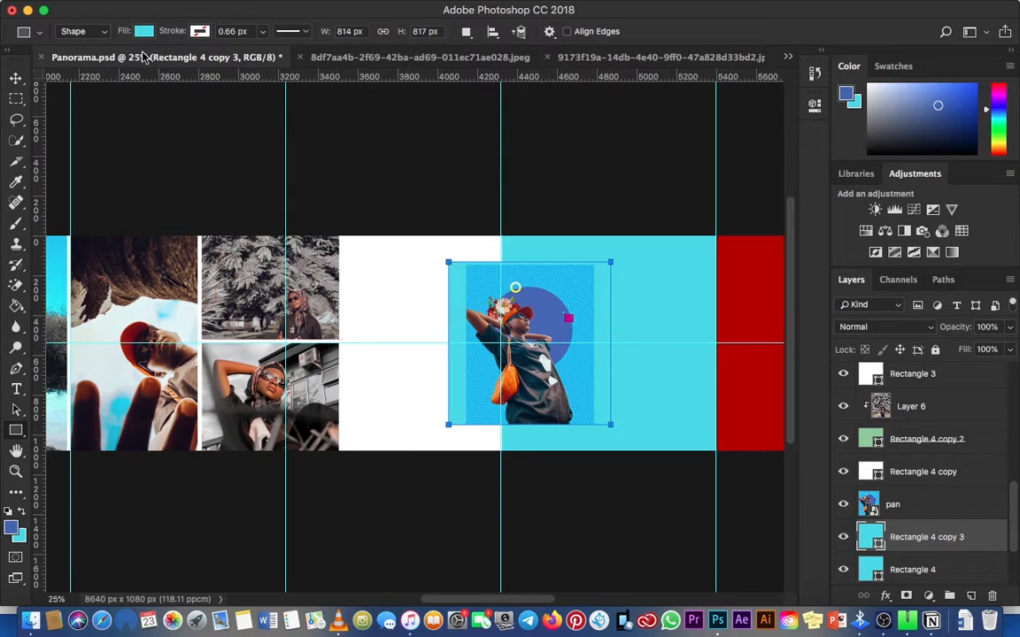
left_click(143, 31)
left_click(221, 65)
left_click(370, 260)
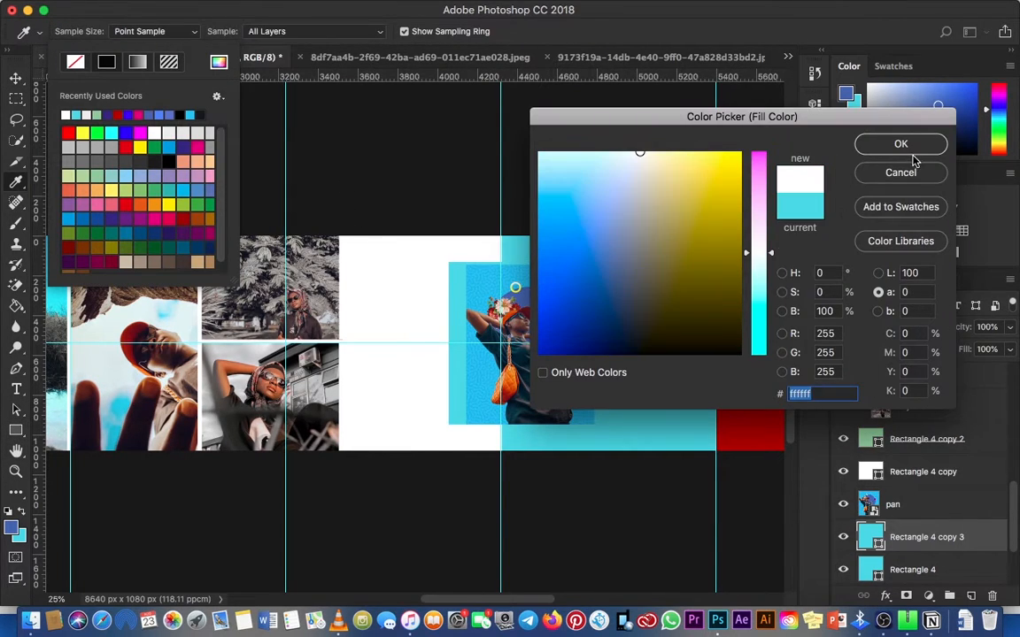
left_click(911, 150)
left_click(16, 78)
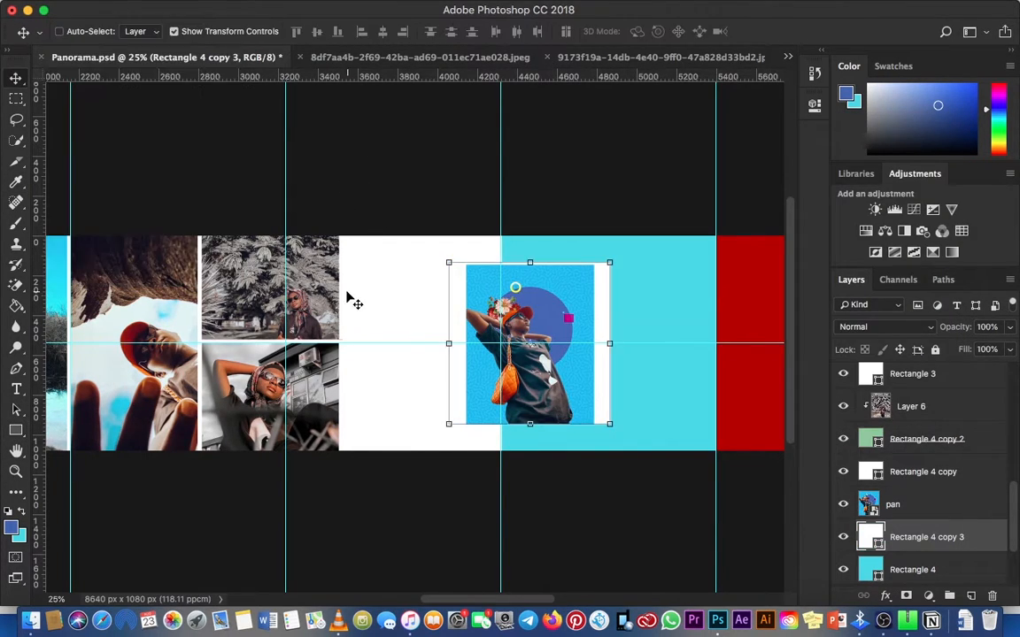
- Change the fill of the white Rectangle 4 in the fourth panel to bright green
right_click(368, 293)
left_click(389, 298)
left_click(16, 430)
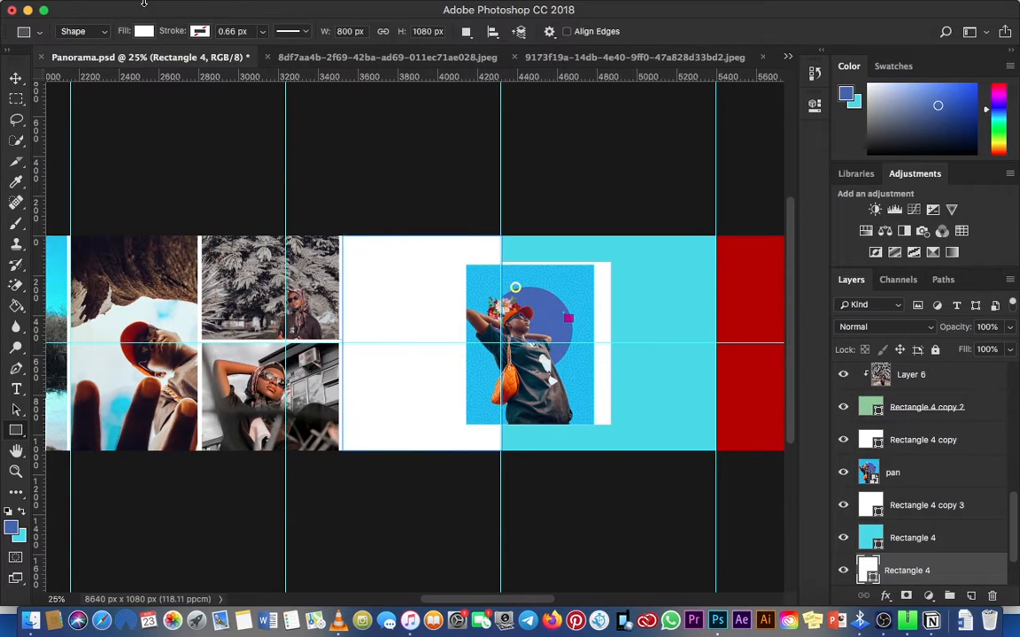
left_click(146, 30)
left_click(87, 112)
left_click(17, 79)
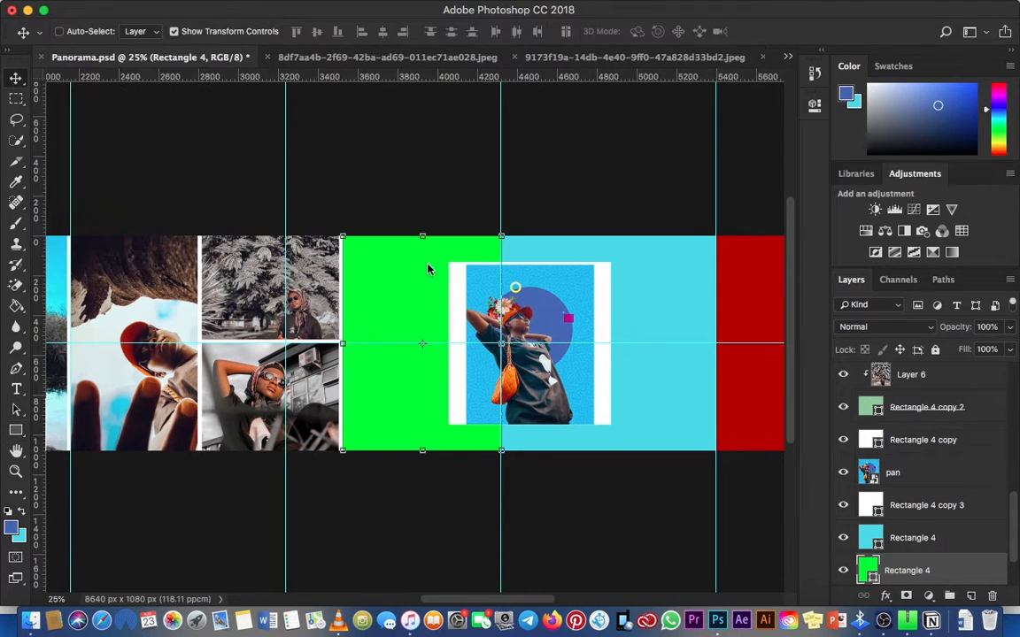
- Narrow the white backing rectangle from its right side so it ends just beyond the pan artwork
key("z")
left_click_drag(475, 338, 508, 350)
left_click(508, 349)
key("v")
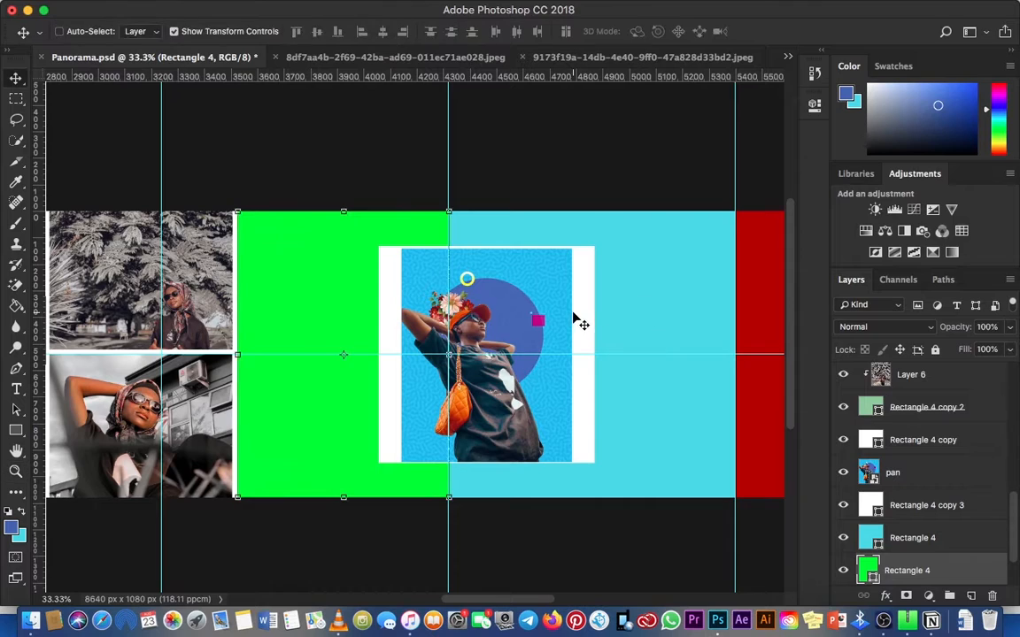
right_click(576, 319)
left_click(619, 327)
left_click_drag(594, 355, 584, 368)
key("Return")
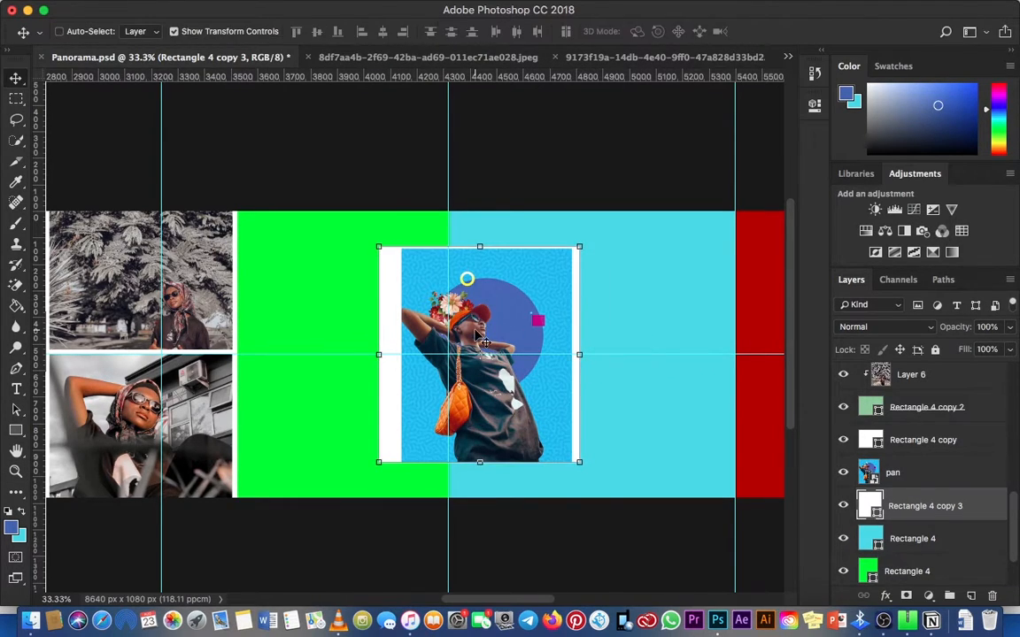
- Reduce the white backing rectangle to about 86.82% width and nudge it left to leave thin, even side borders around the artwork
key("z")
left_click(474, 331)
left_click(477, 331)
key("v")
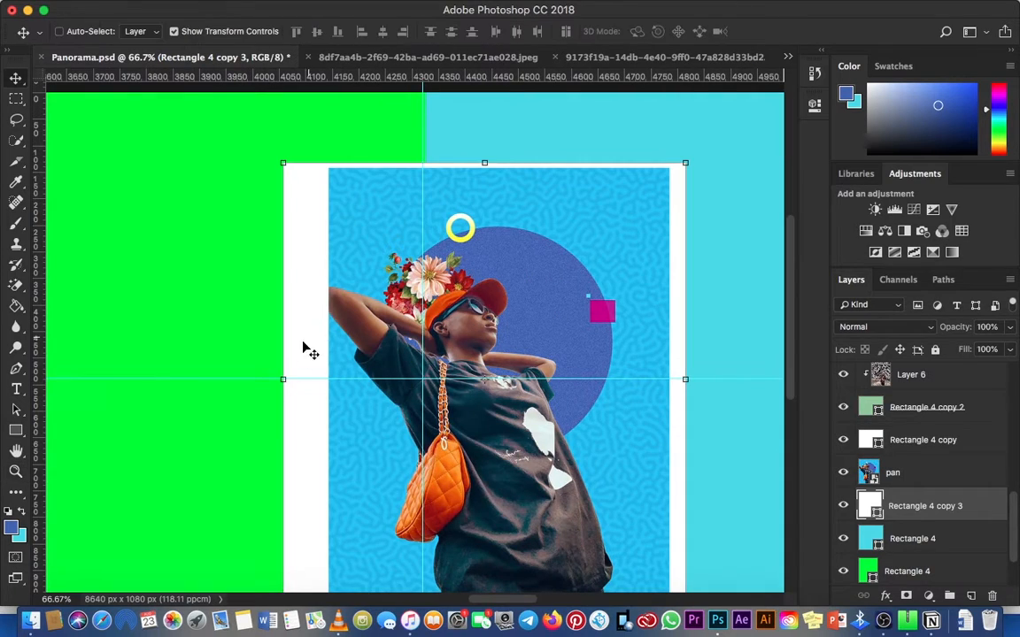
left_click_drag(282, 379, 328, 387)
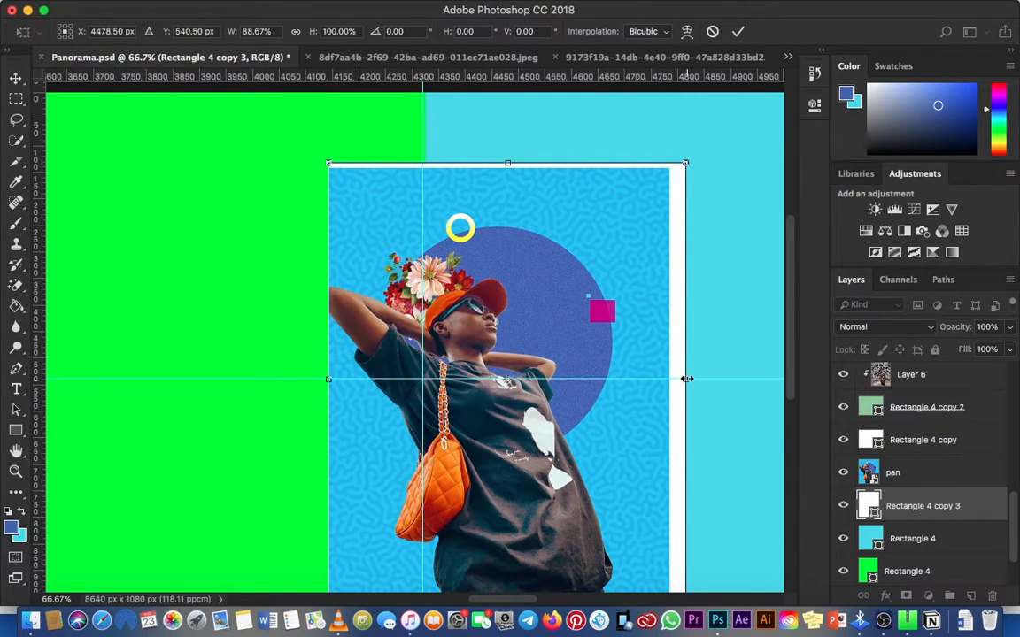
left_click_drag(686, 379, 678, 382)
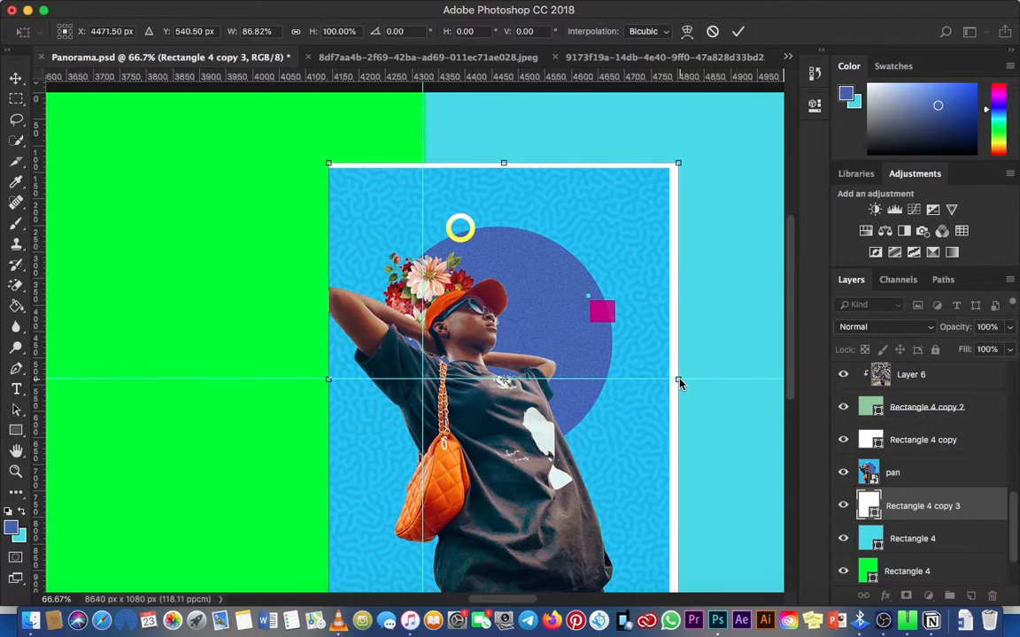
key("Return")
key("Left")
key("Left")
key("Left")
key("Left")
key("Left")
key("Left")
key("Left")
key("Left")
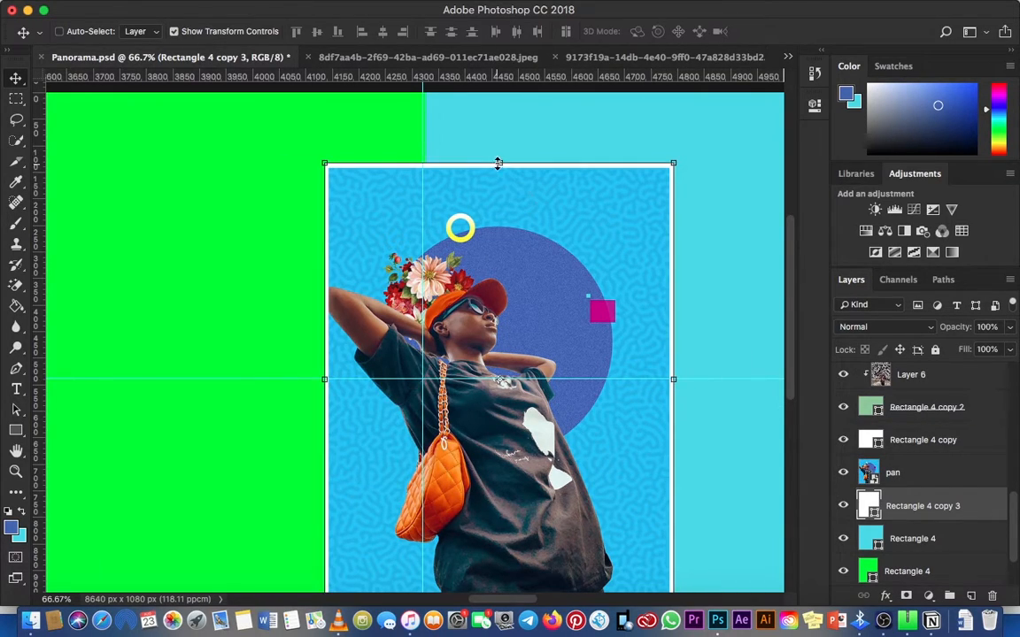
- Stretch the white backing rectangle to about 102.08% height and nudge it down to even the borders above and below the artwork
left_click_drag(500, 163, 500, 158)
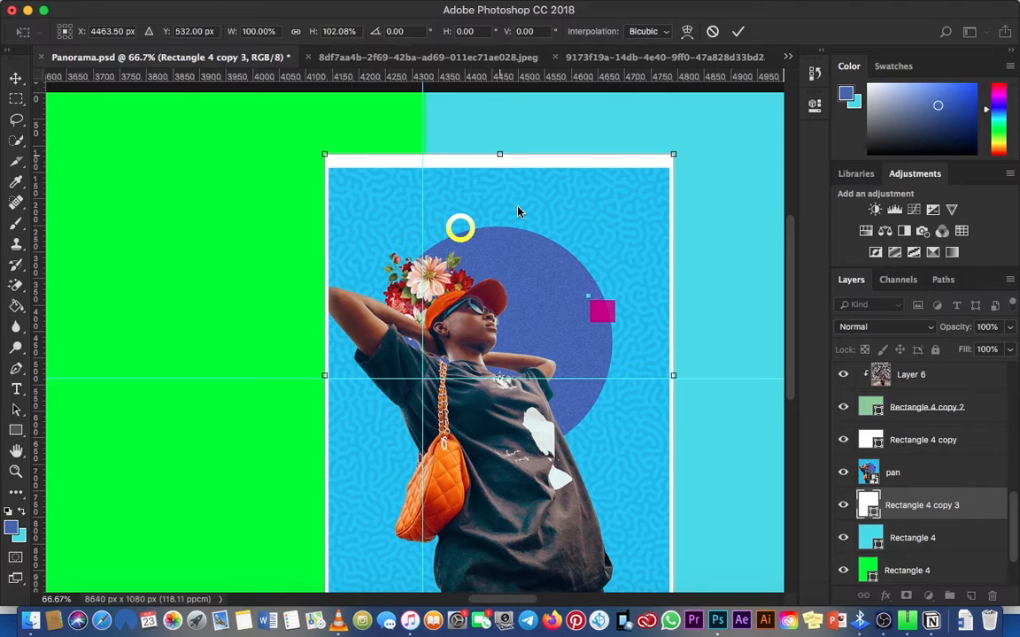
key("Return")
key("shift+Up")
key("shift+Up")
key("shift+Up")
key("shift+Up")
key("shift+Up")
key("shift+Up")
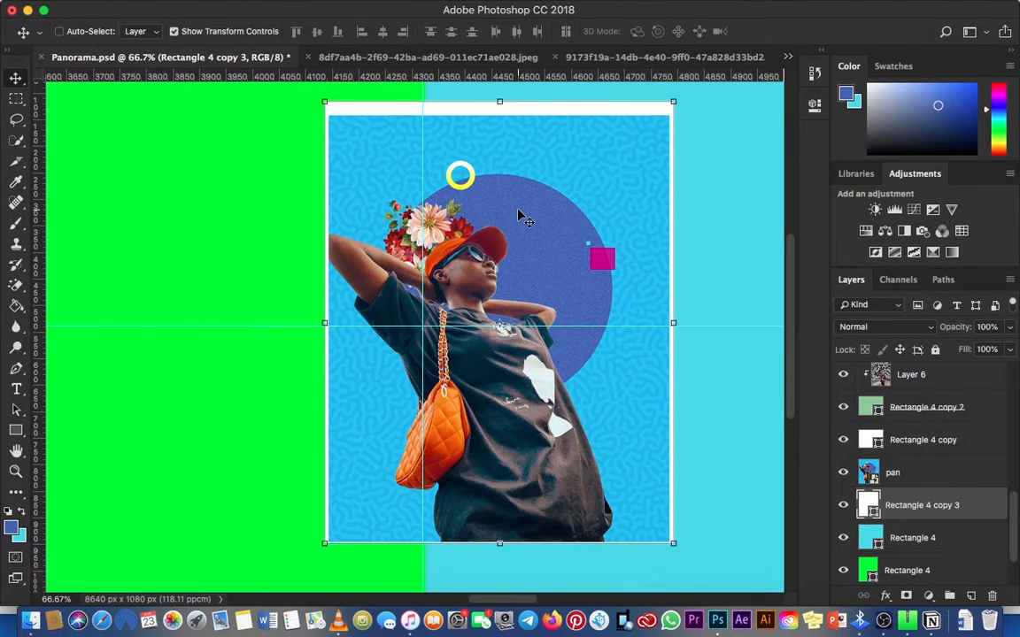
scroll(520, 217, "up", 2)
scroll(514, 192, "down", 4)
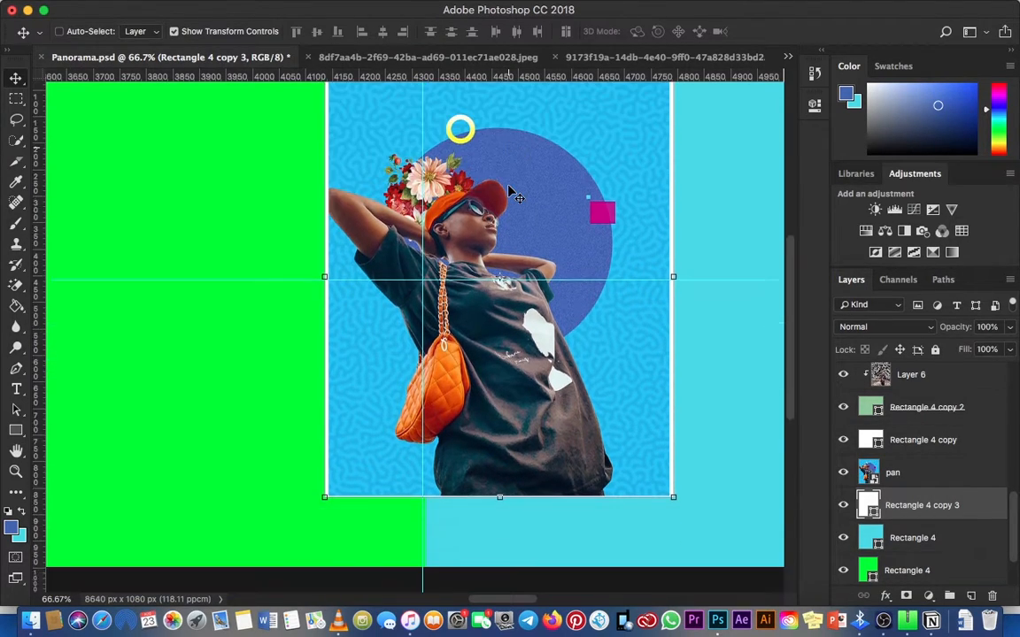
scroll(511, 192, "up", 7)
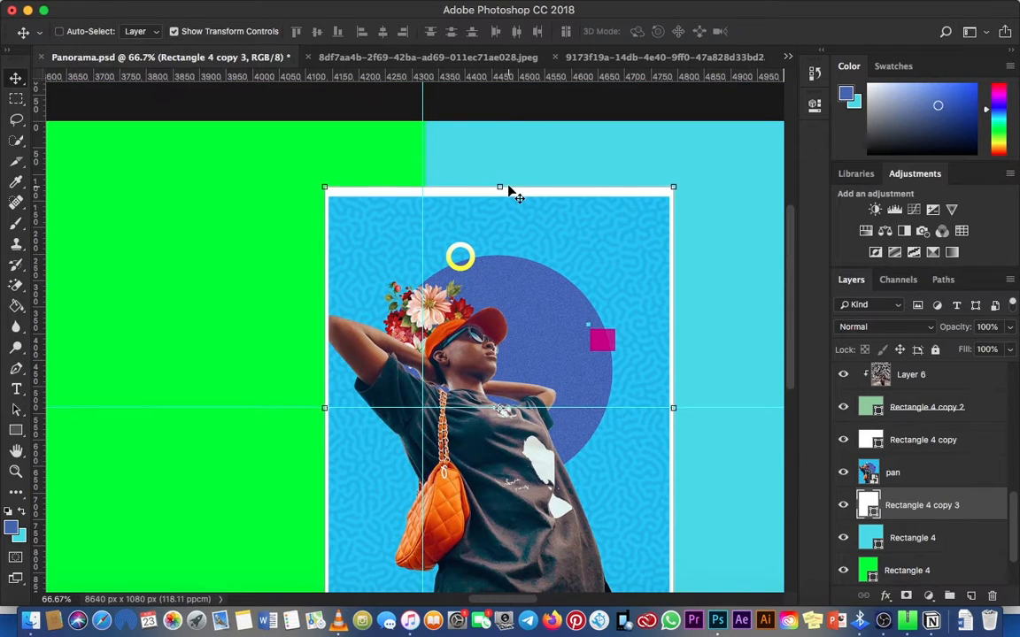
scroll(506, 185, "down", 5)
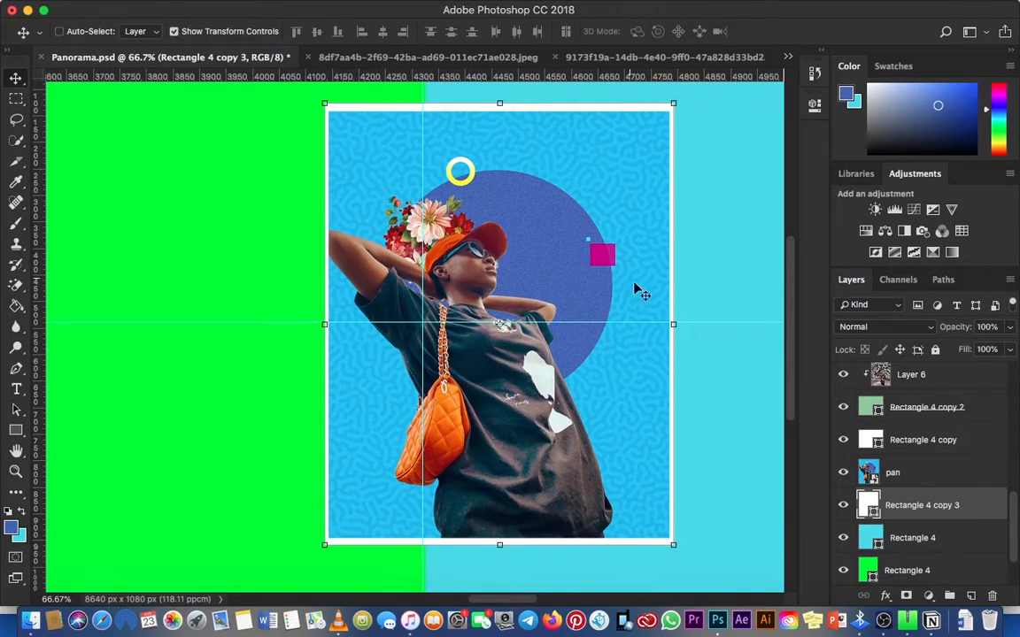
- Widen the white backing rectangle to about 102.12% and nudge it left to balance the borders on both sides of the artwork
left_click_drag(675, 323, 677, 325)
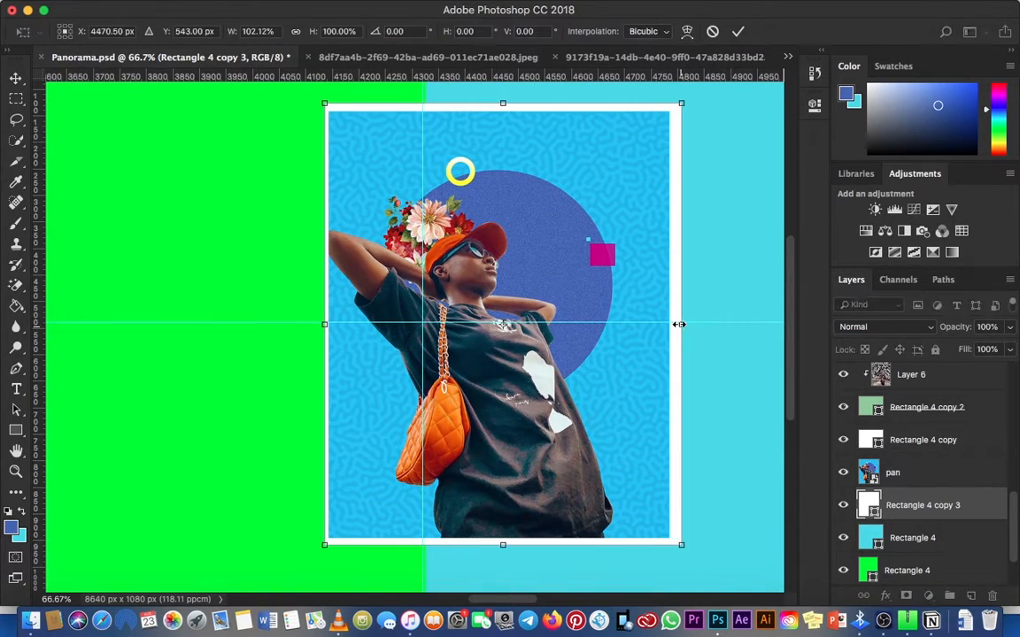
key("Left")
key("Left")
key("Left")
key("Left")
key("Left")
key("Left")
key("Right")
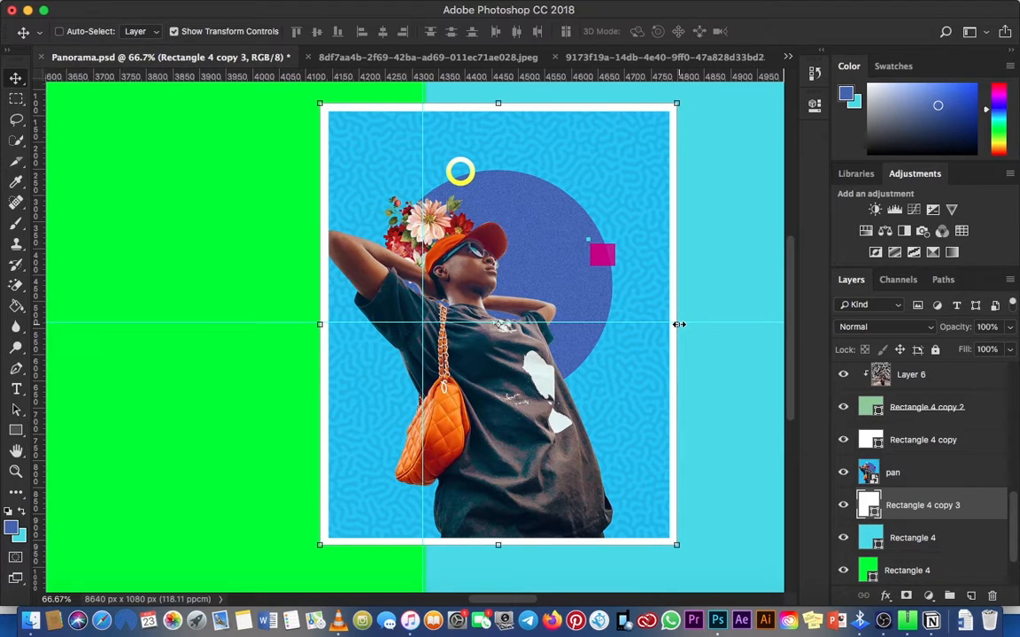
key("Right")
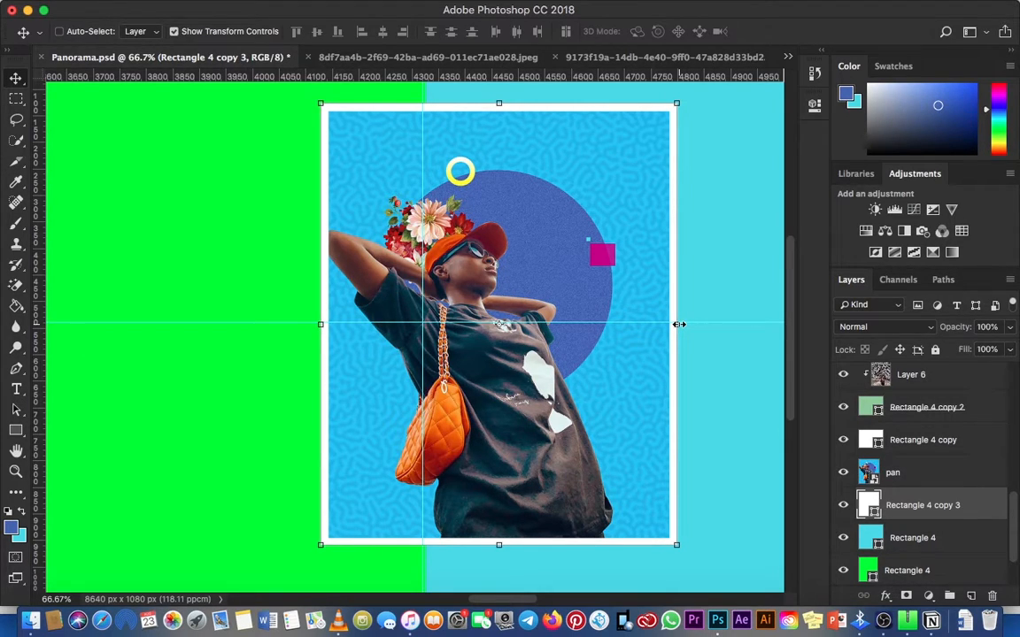
- Group the pan artwork with its white backing rectangle
key("super+minus")
key("super+minus")
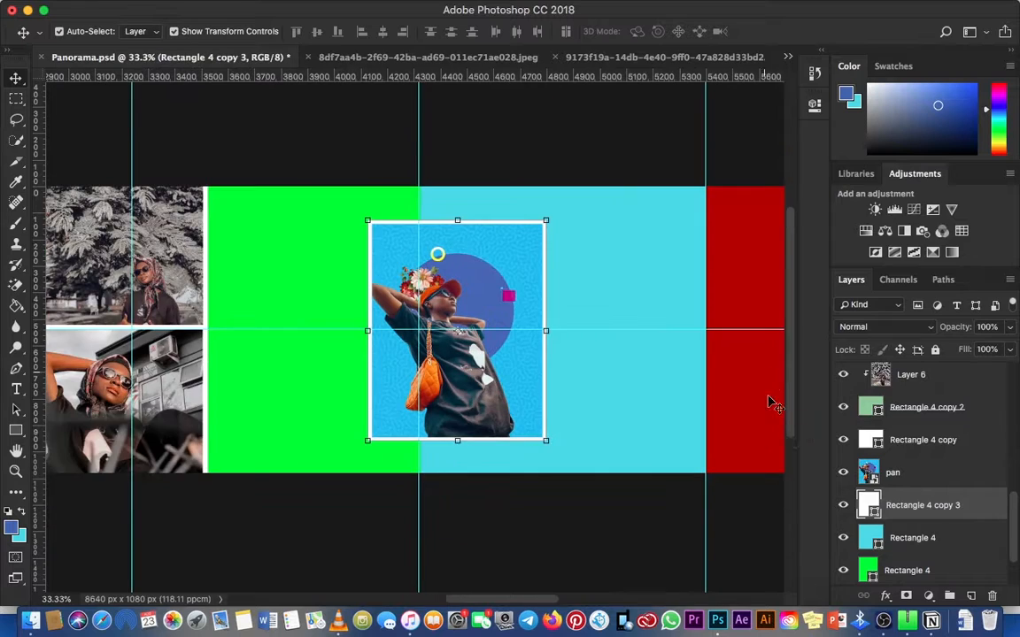
left_click(911, 476, "super")
key("super+g")
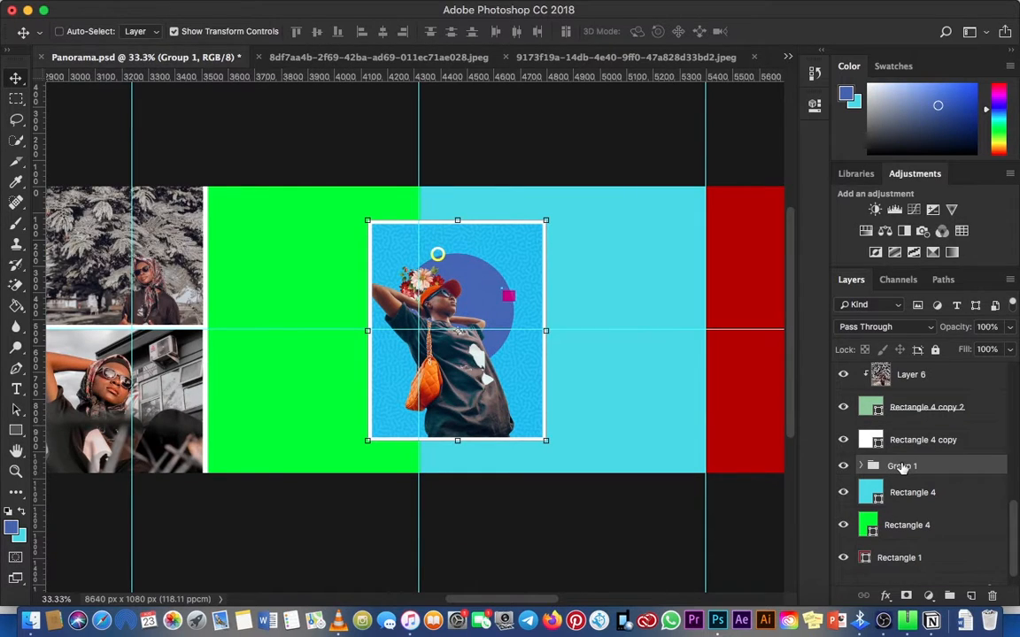